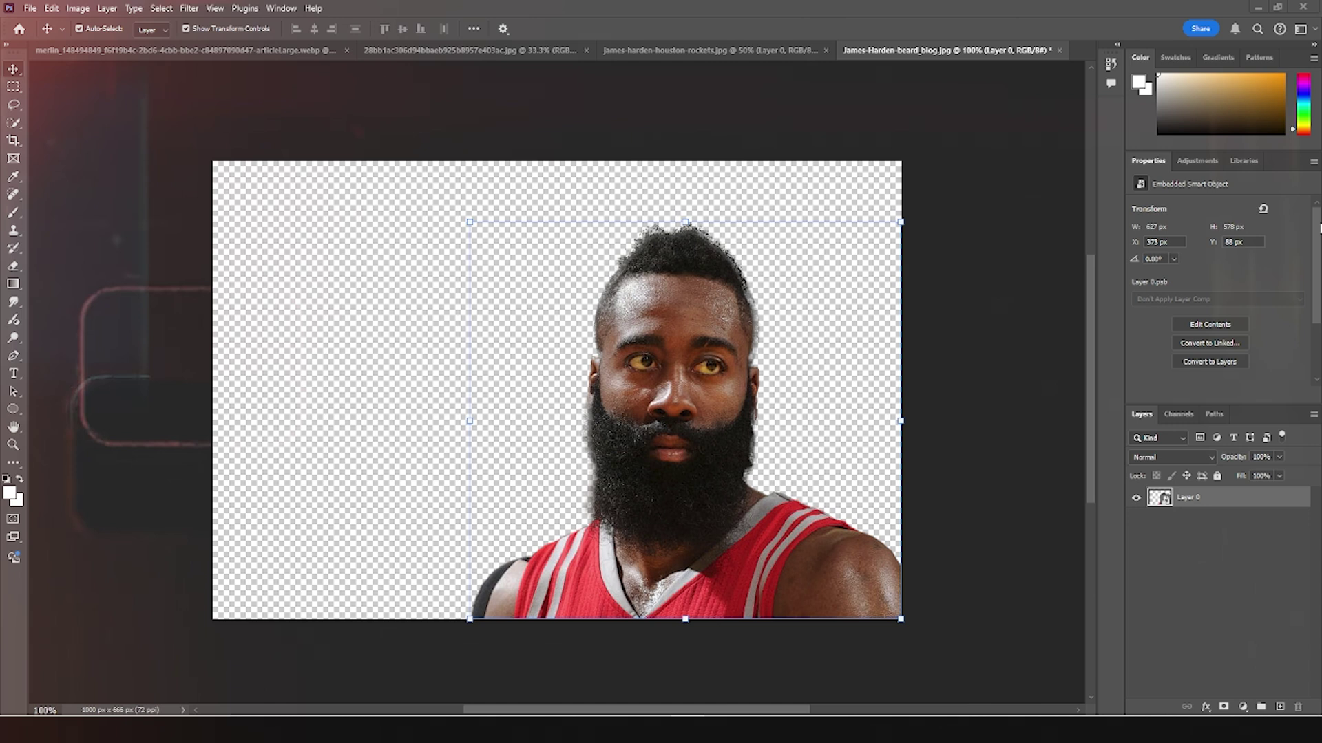
Step: Create a new white 4 x 5 inch RGB document at 300 pixels per inch
click(1006, 397)
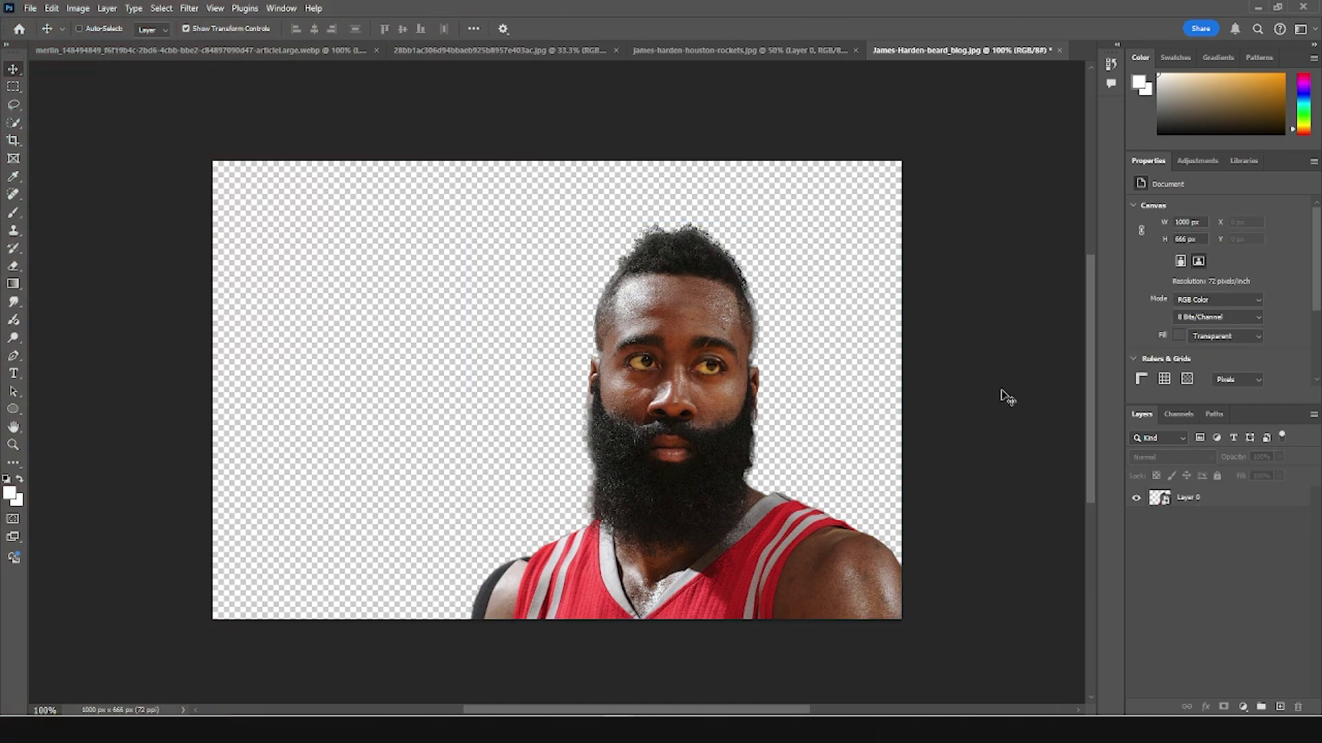
key(ctrl+n)
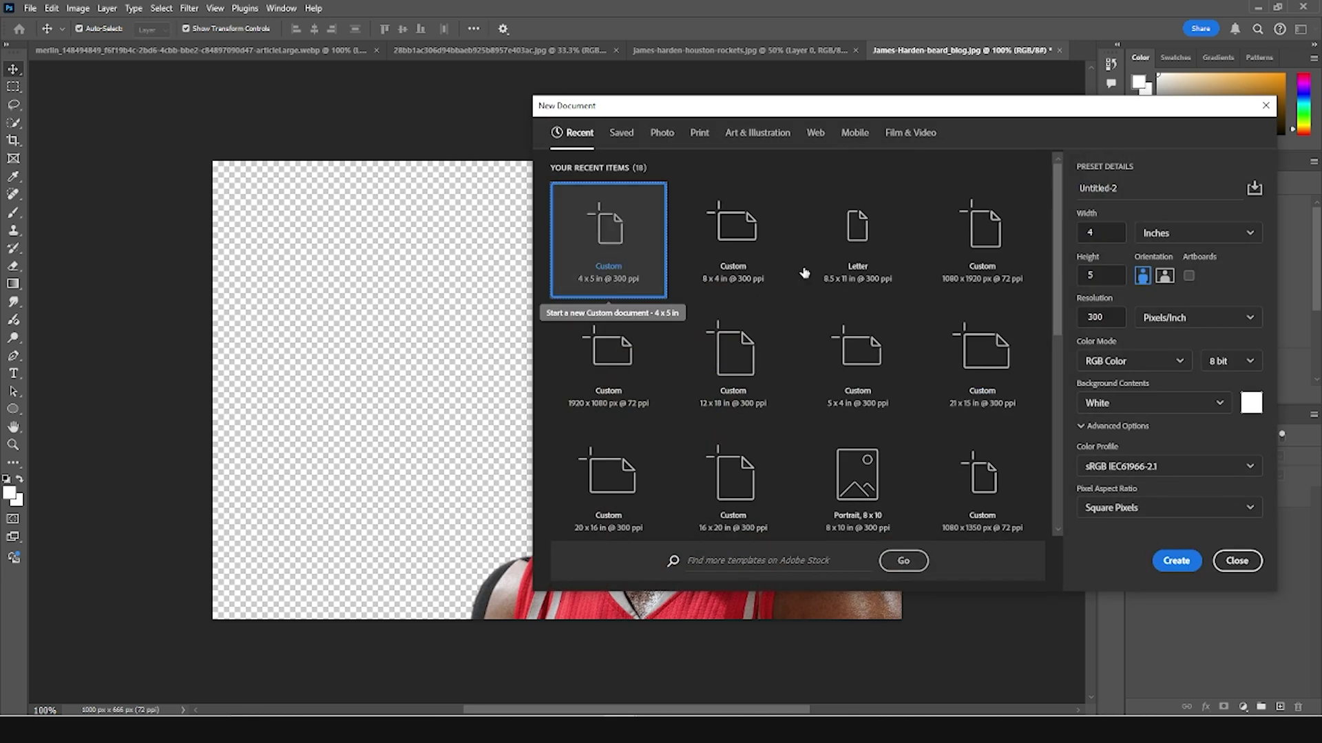
double_click(1112, 323)
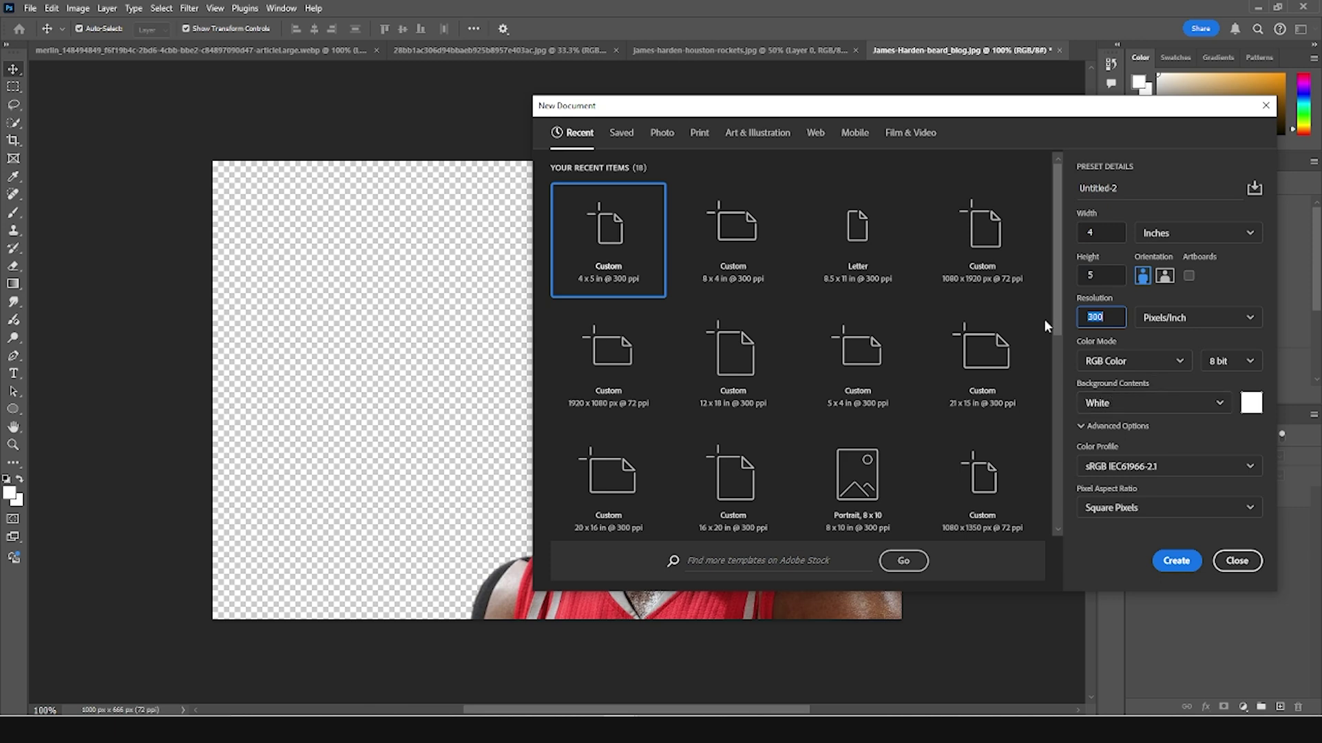
click(1175, 561)
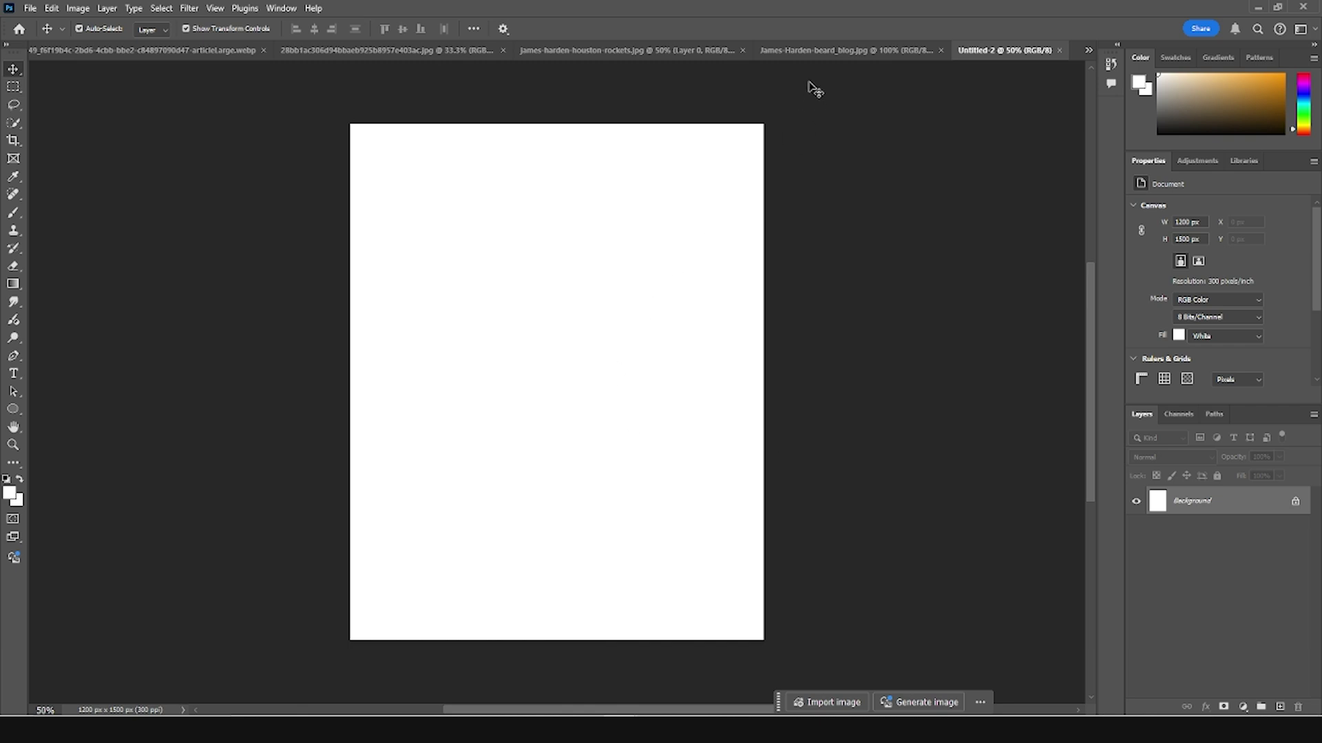
Step: Bring the laughing player cutout from james-harden-houston-rockets.jpg into the new document, scaled to about 870 x 790 px near the canvas centre
click(799, 55)
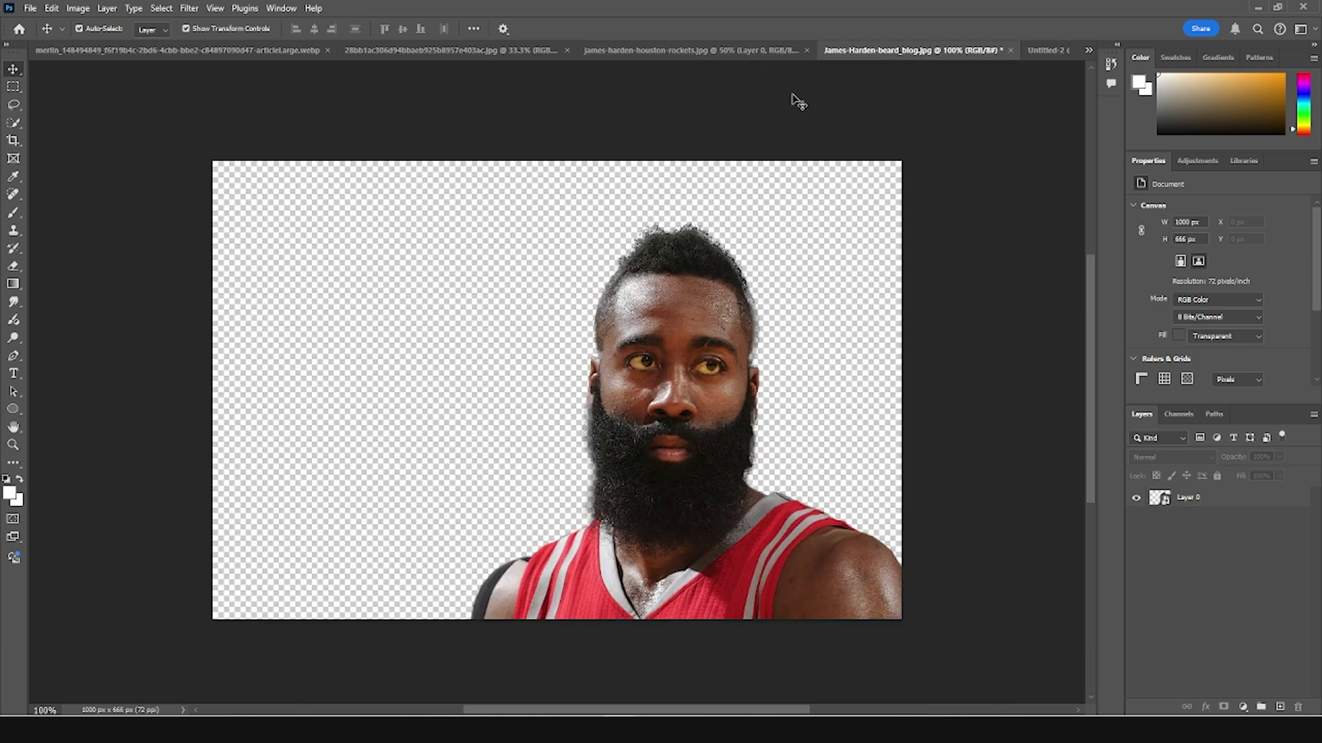
click(648, 54)
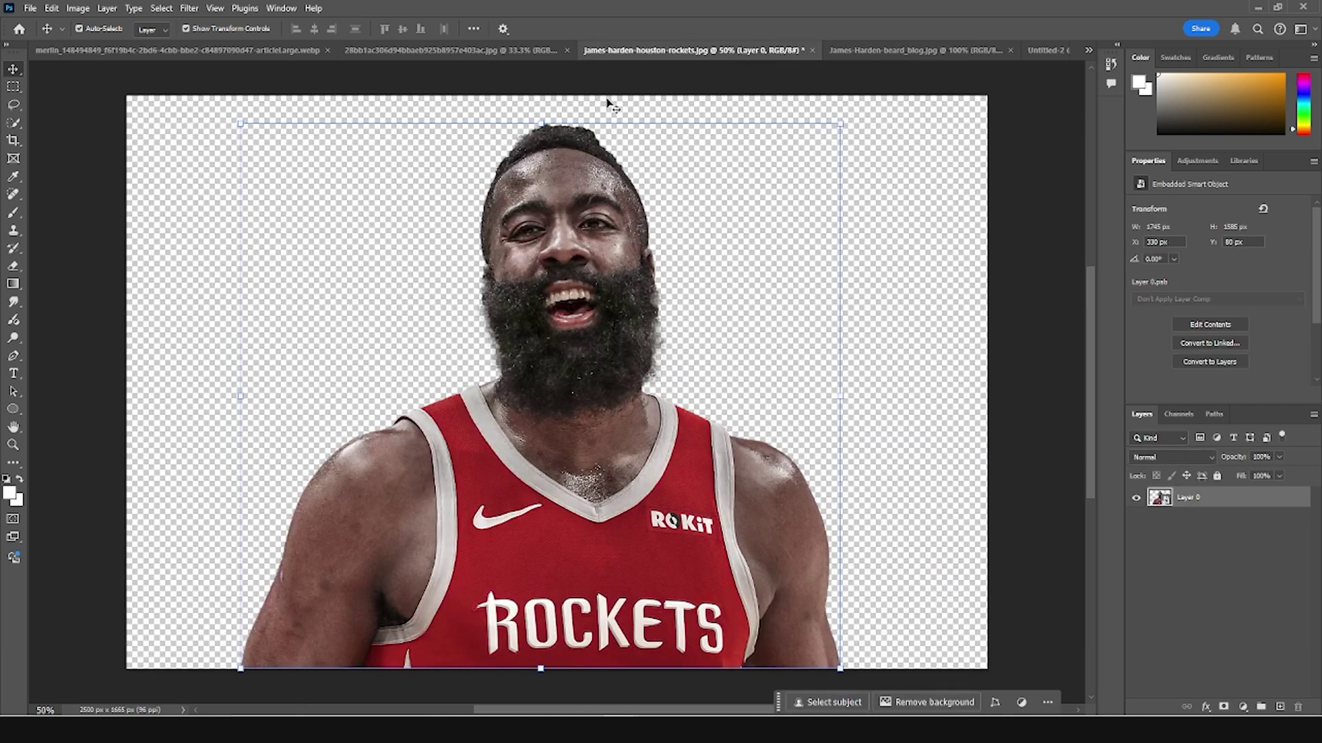
drag(590, 213, 590, 390)
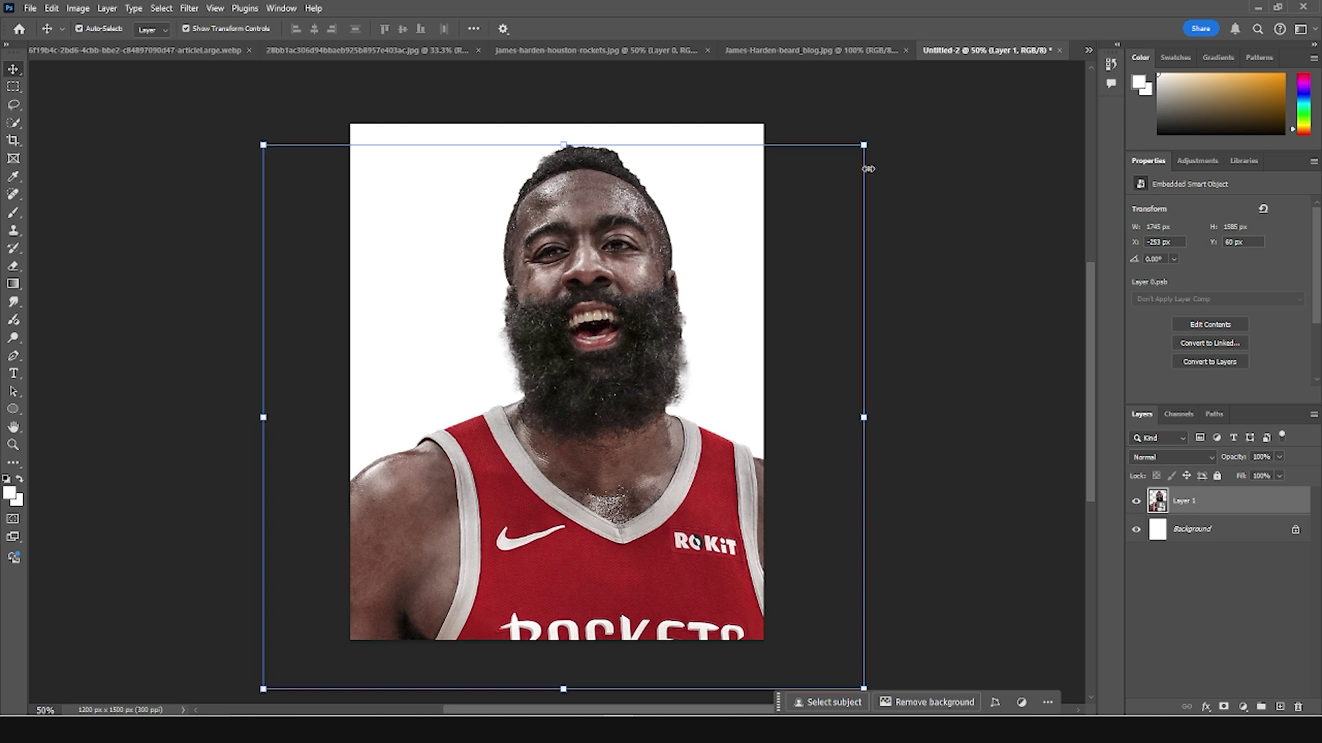
drag(862, 147, 744, 323)
drag(609, 402, 596, 384)
key(Return)
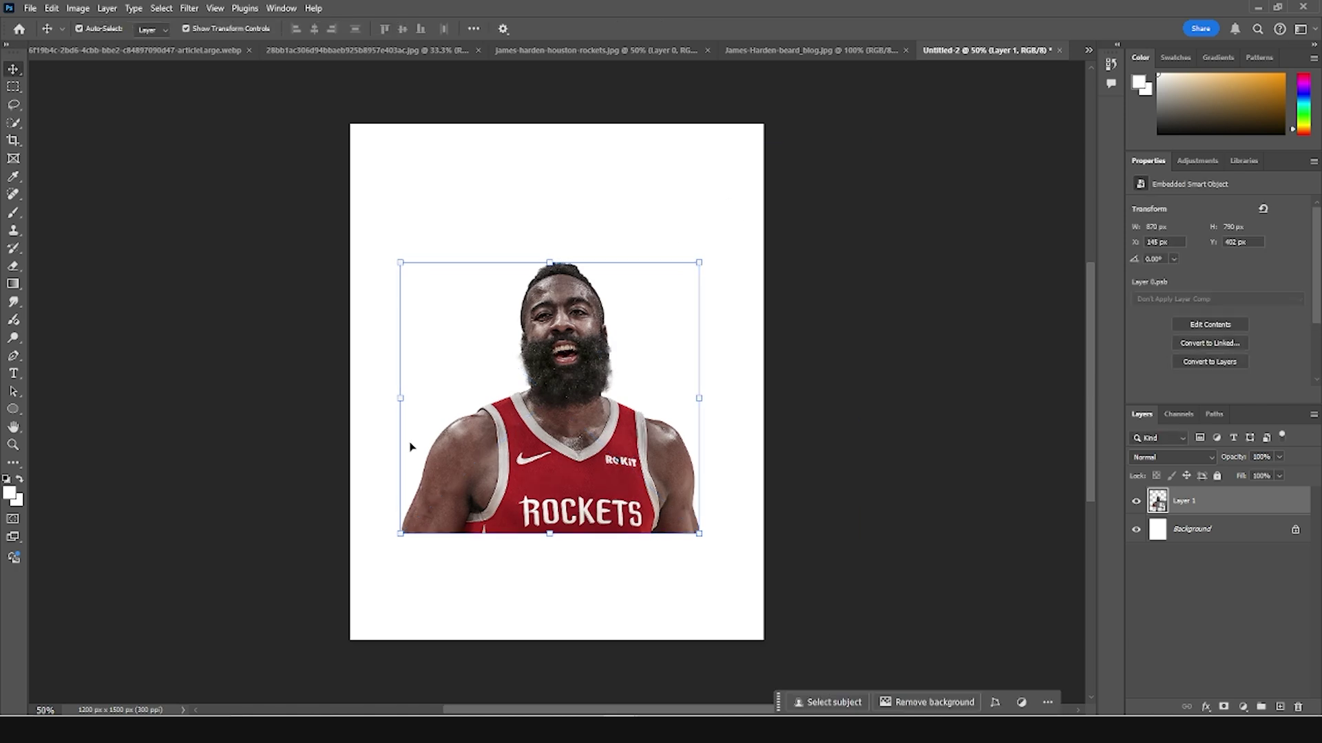
Step: Bring the shouting Houston 13 cutout from the webp document into the poster and enlarge it to about 477 x 1086 px, extending past the lower edge
click(363, 54)
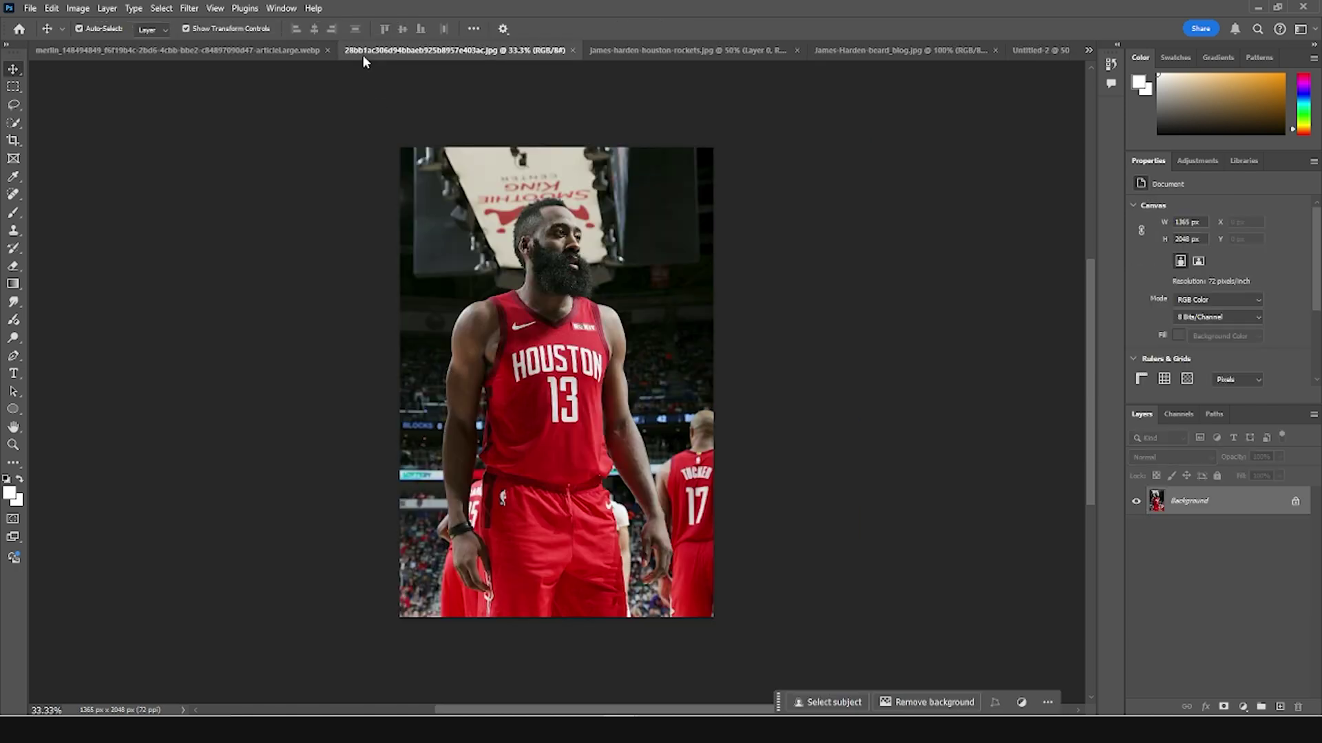
click(177, 54)
drag(592, 198, 620, 457)
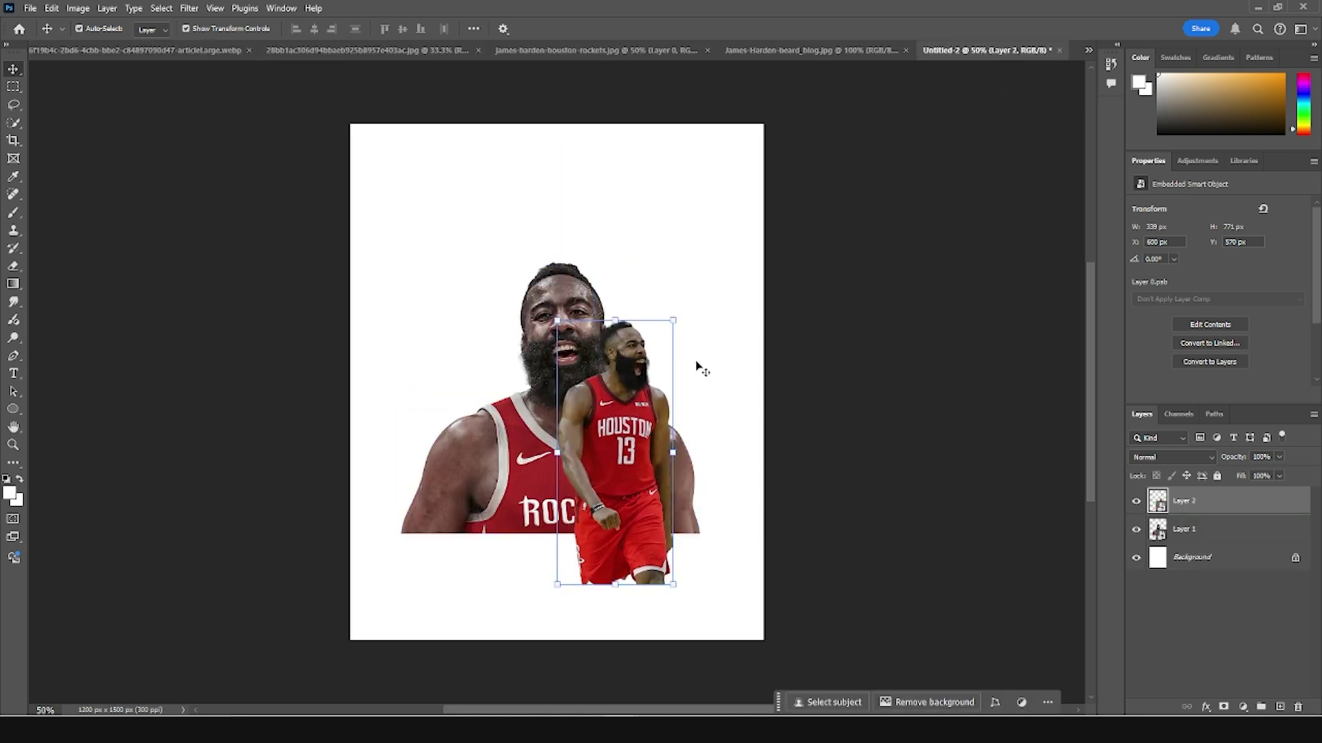
drag(673, 320, 690, 276)
drag(621, 392, 620, 418)
drag(684, 309, 689, 301)
drag(650, 403, 649, 403)
key(Return)
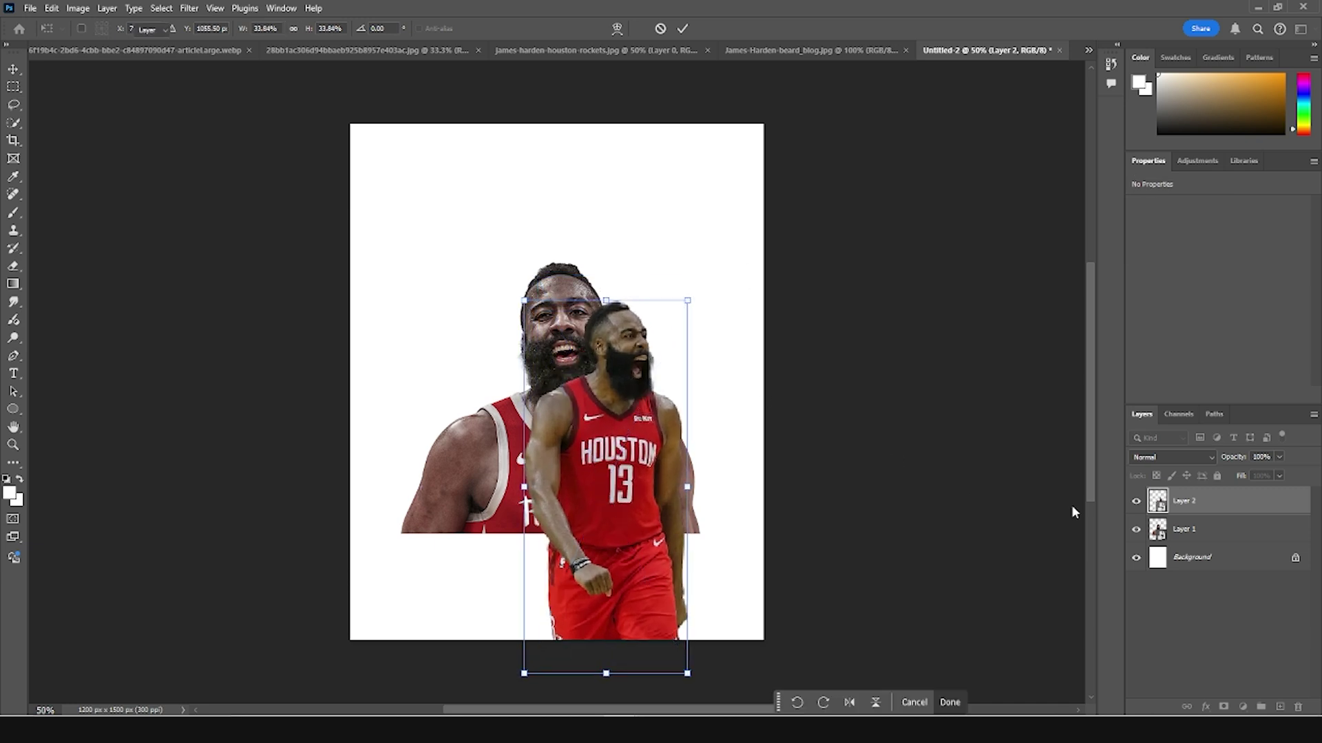
Step: Hide Layer 1, then enlarge the Houston 13 cutout to about 574 x 1307 px, keeping it right of the canvas centre
click(1146, 534)
click(1136, 530)
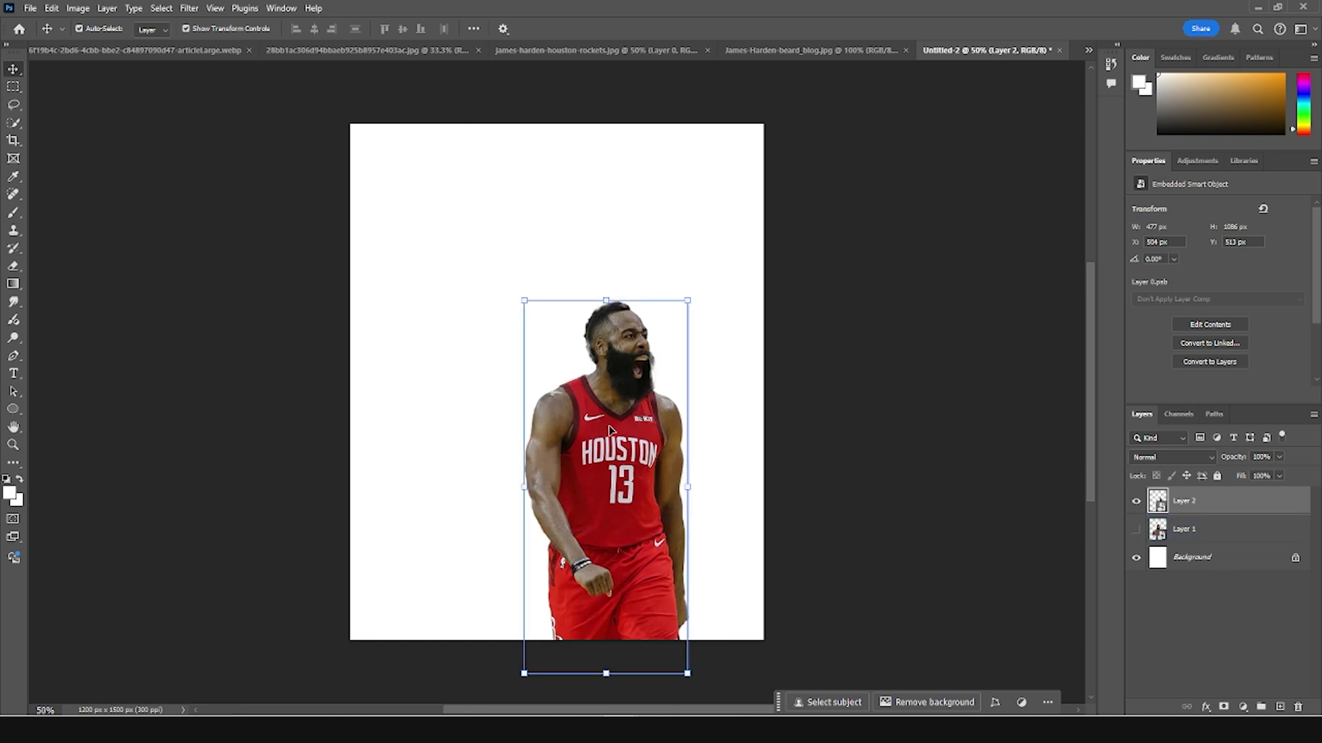
drag(618, 432, 613, 432)
drag(685, 305, 690, 285)
mouse_move(622, 422)
mouse_down()
mouse_move(610, 426)
mouse_move(626, 446)
mouse_up()
drag(692, 307, 696, 285)
drag(656, 387, 650, 400)
key(Return)
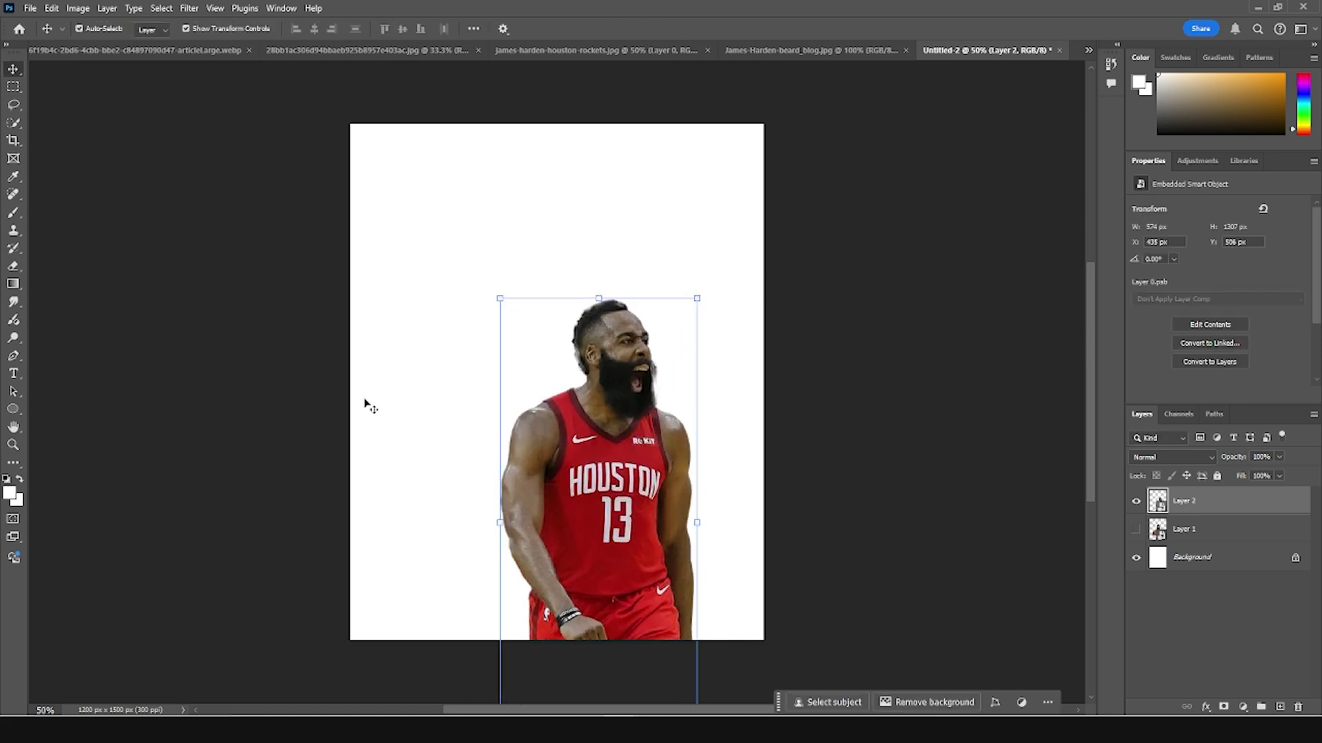
Step: Add a dark red solid colour fill (620b02) directly above the Background layer
click(1186, 561)
click(1244, 707)
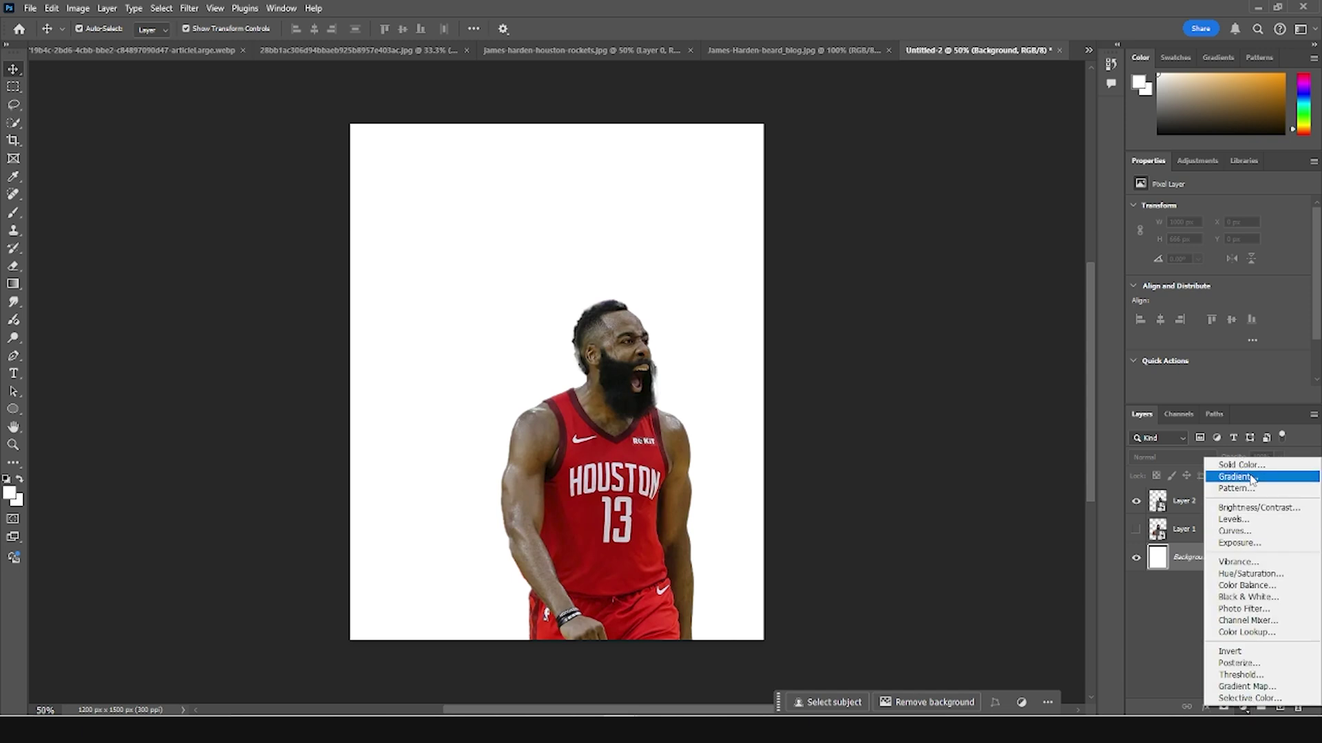
click(1232, 462)
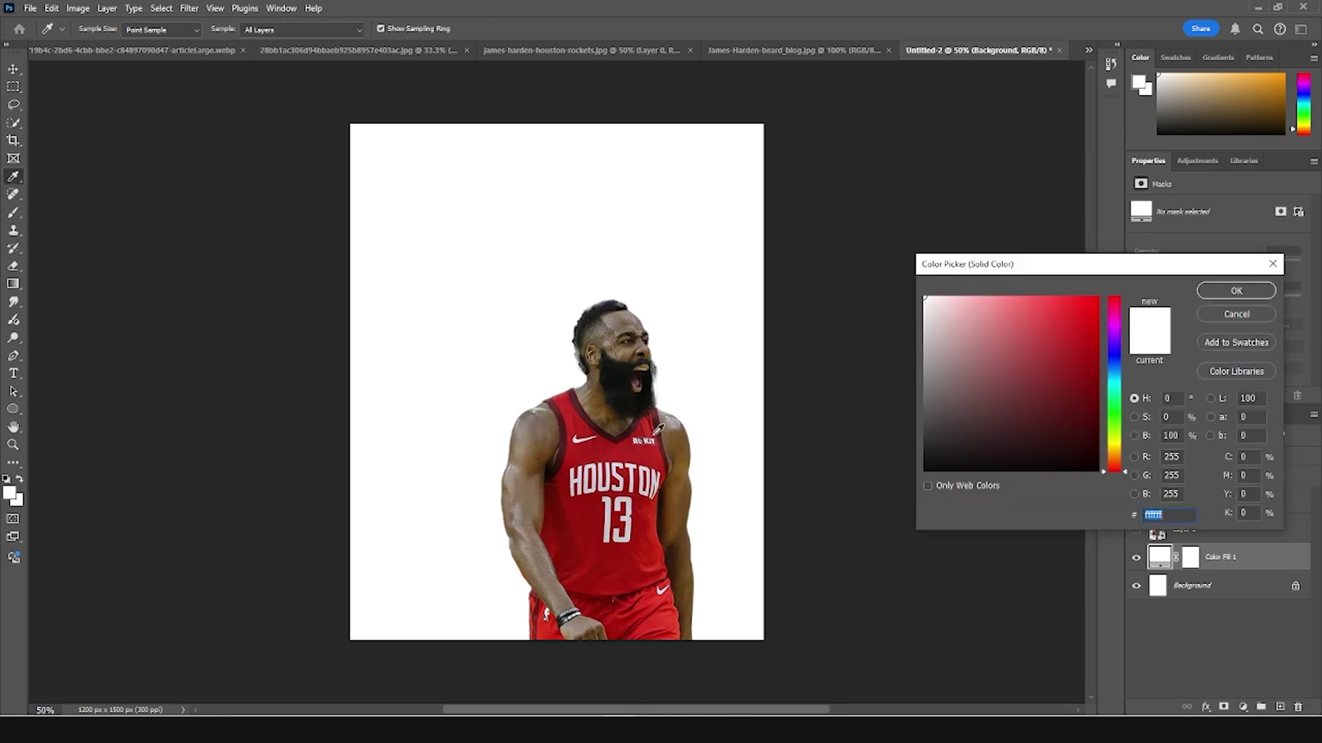
click(655, 425)
mouse_move(1087, 408)
mouse_down()
mouse_move(1091, 387)
mouse_move(1095, 405)
mouse_up()
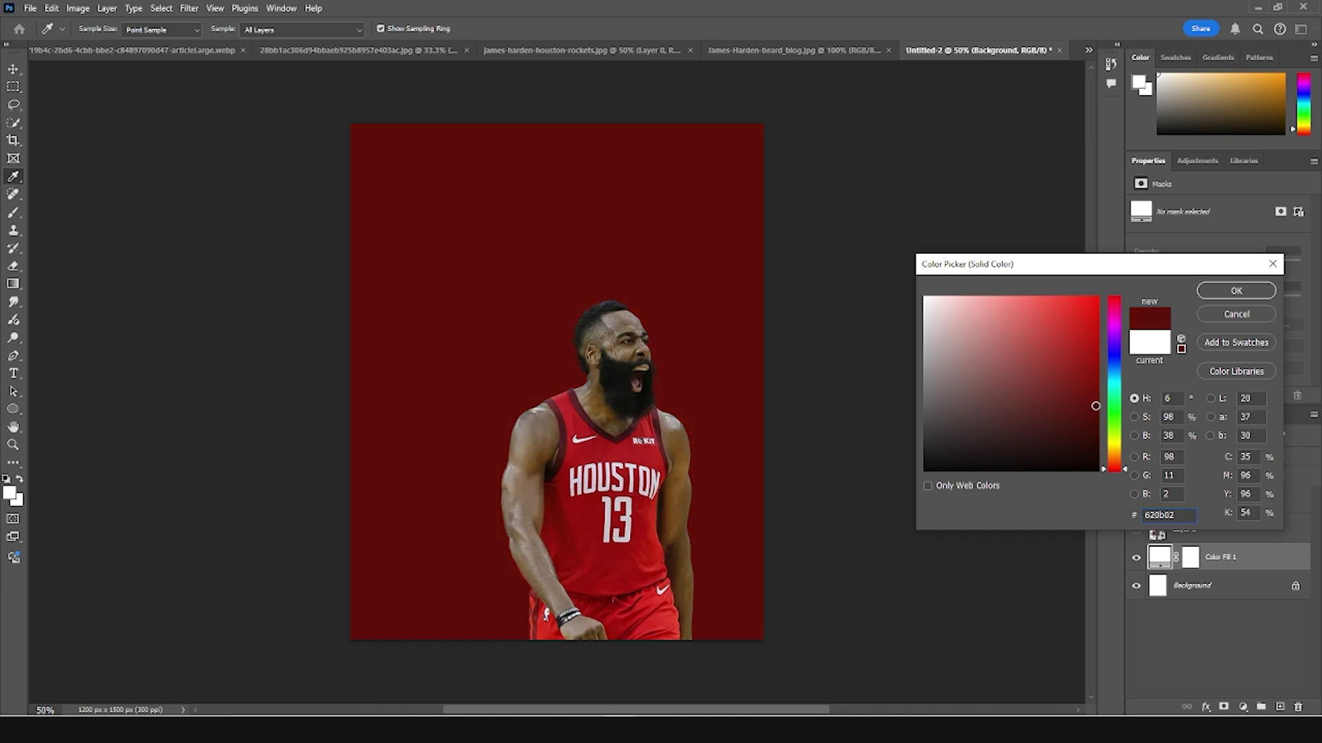
click(1232, 293)
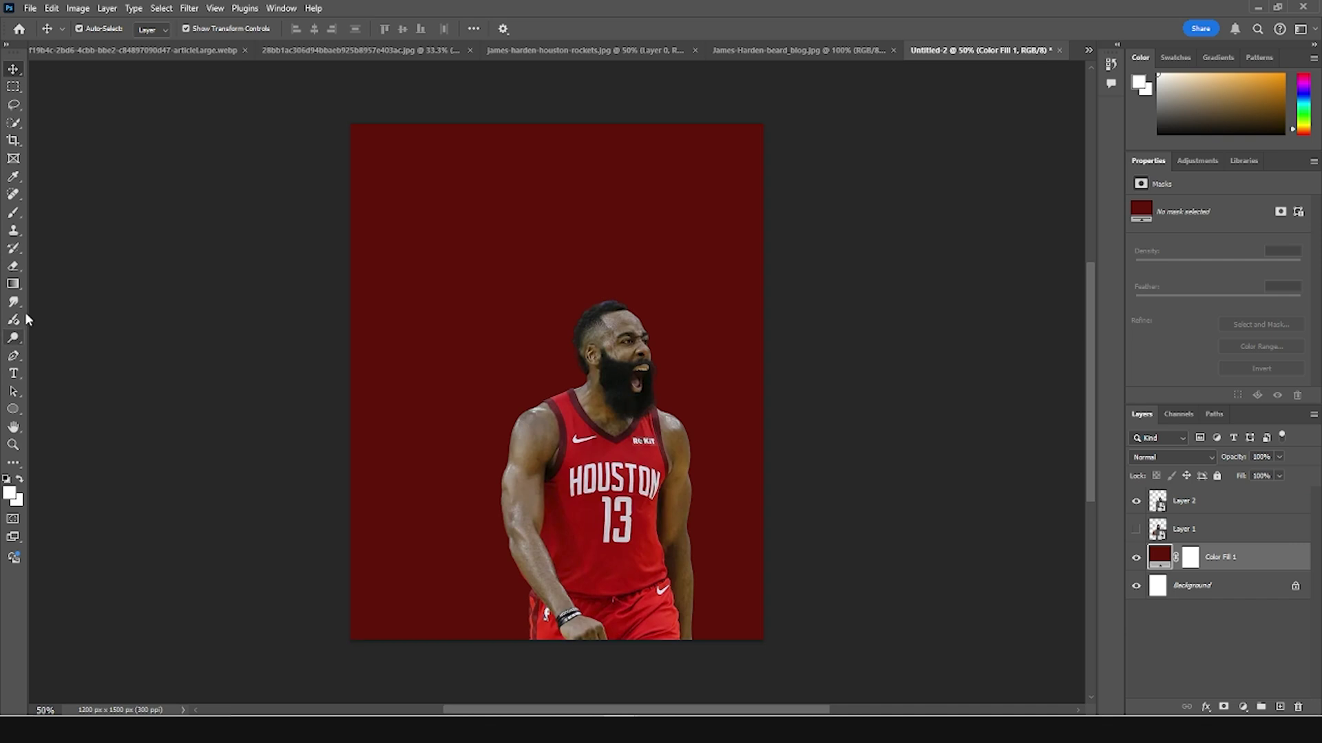
Step: Draw a circle behind the Houston 13 player with the Ellipse tool and size it to about 772 px across
click(13, 409)
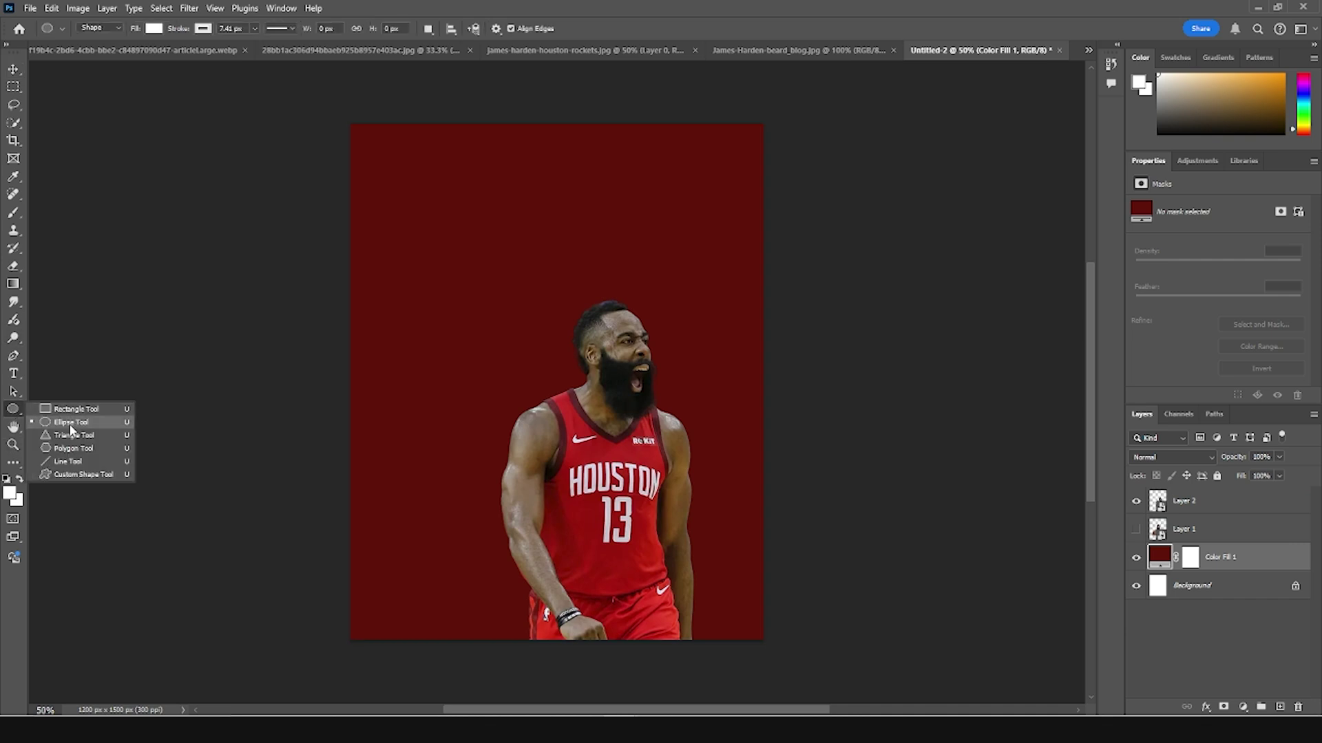
click(73, 423)
drag(507, 274, 655, 422)
click(13, 69)
drag(563, 291, 626, 388)
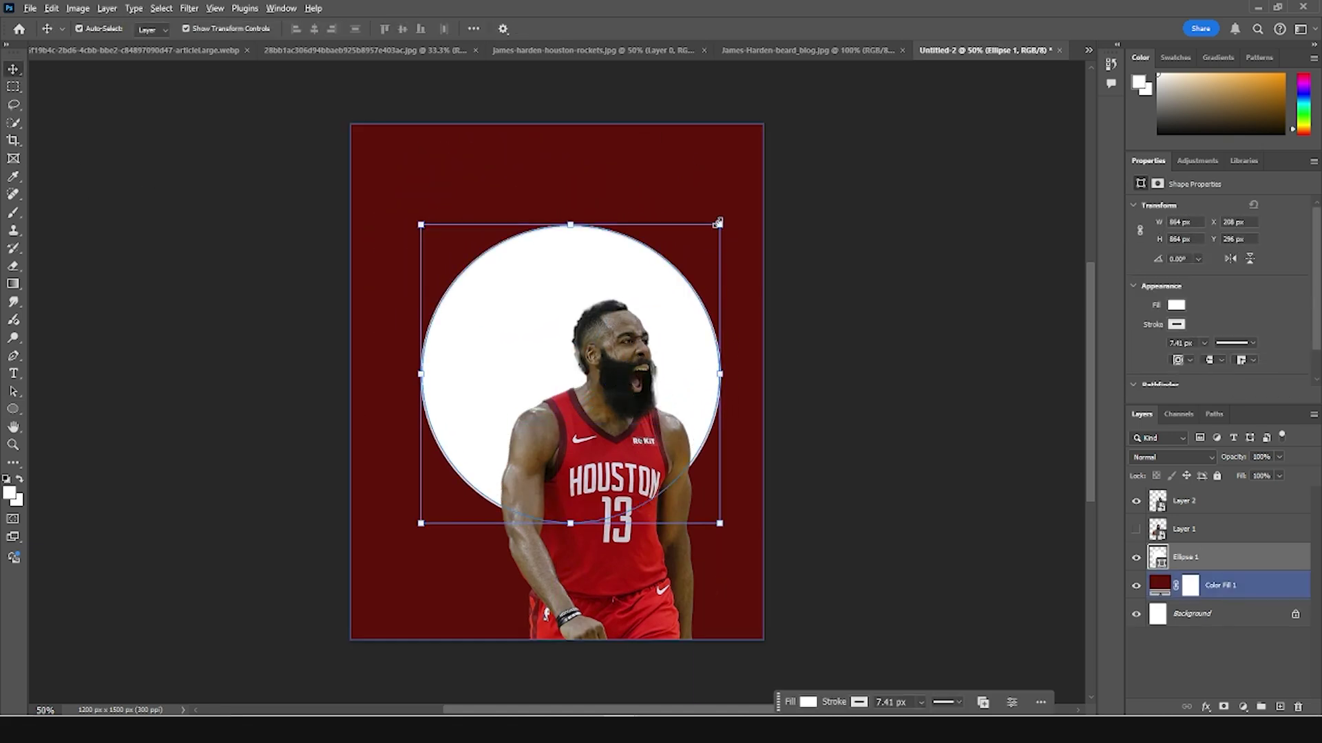
drag(718, 221, 707, 243)
drag(650, 316, 649, 326)
key(Return)
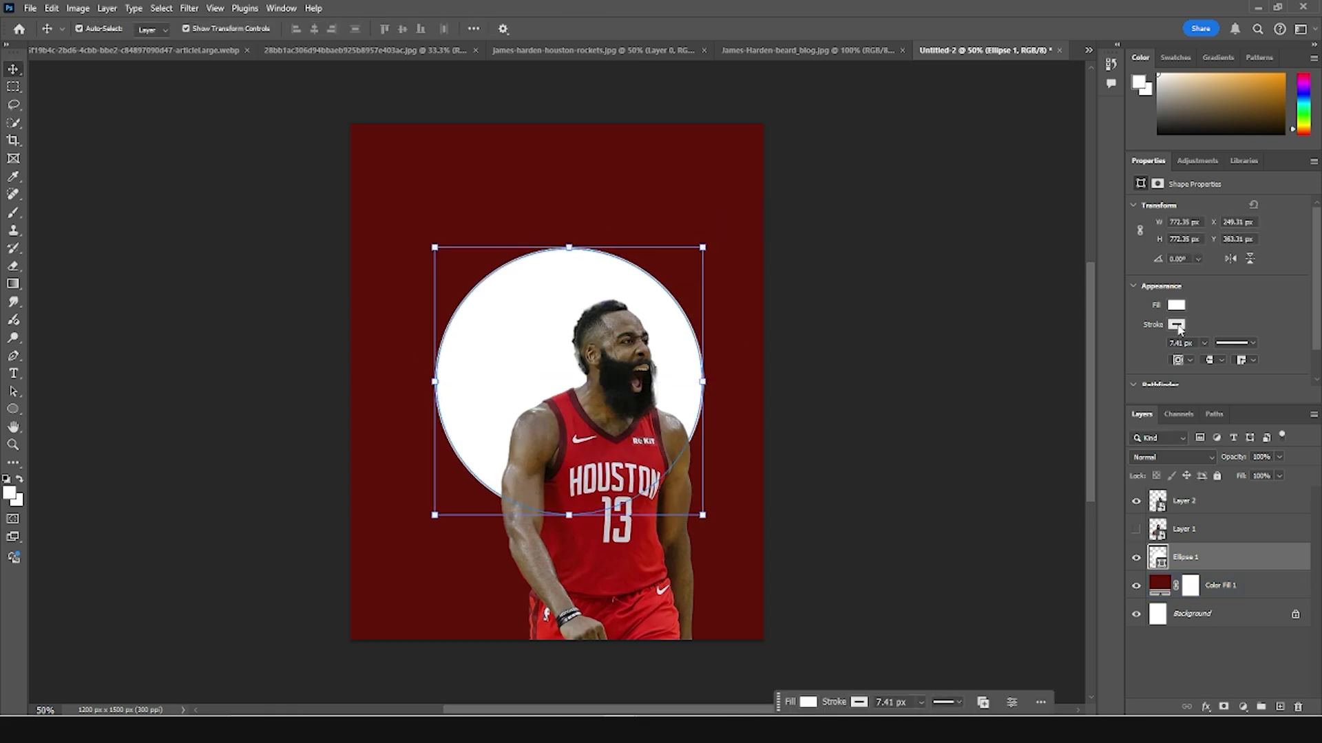
Step: Remove the circle's stroke and fill it with a cream colour from the recently used colours
click(1176, 325)
click(1138, 352)
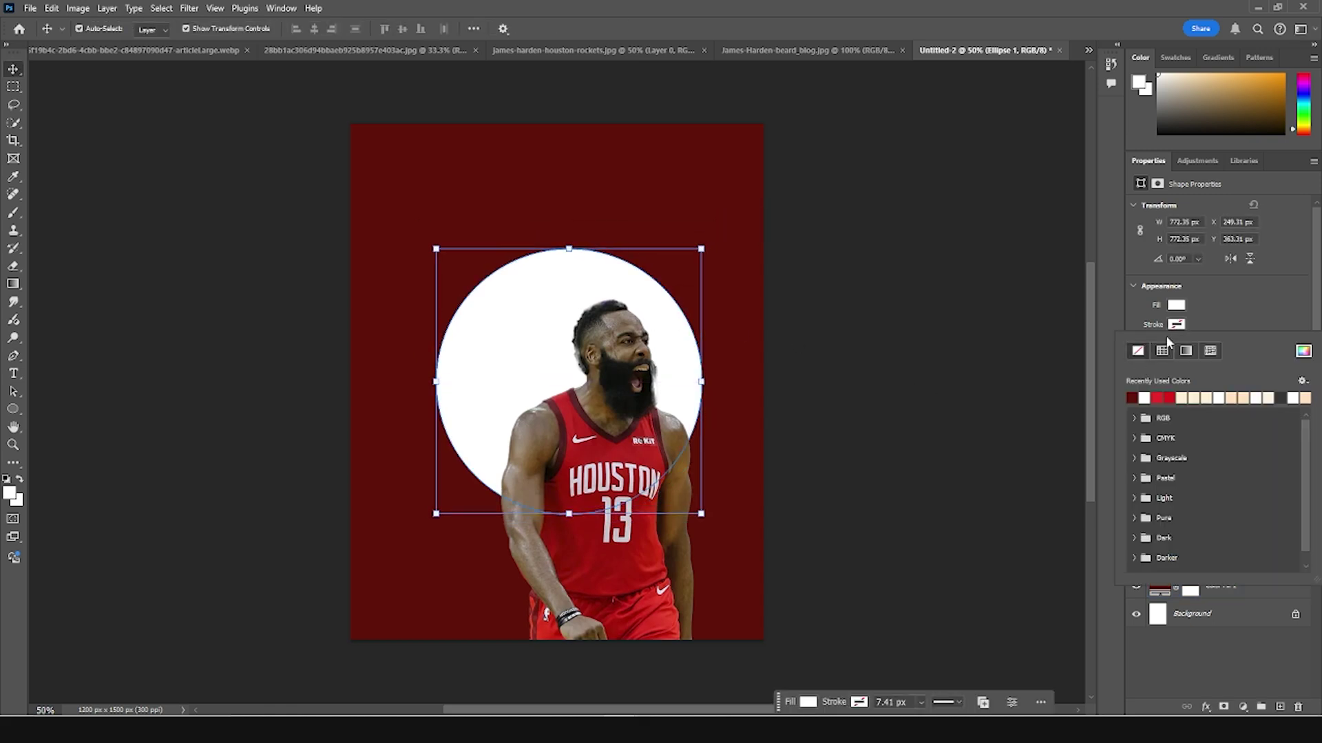
click(1172, 327)
click(1179, 305)
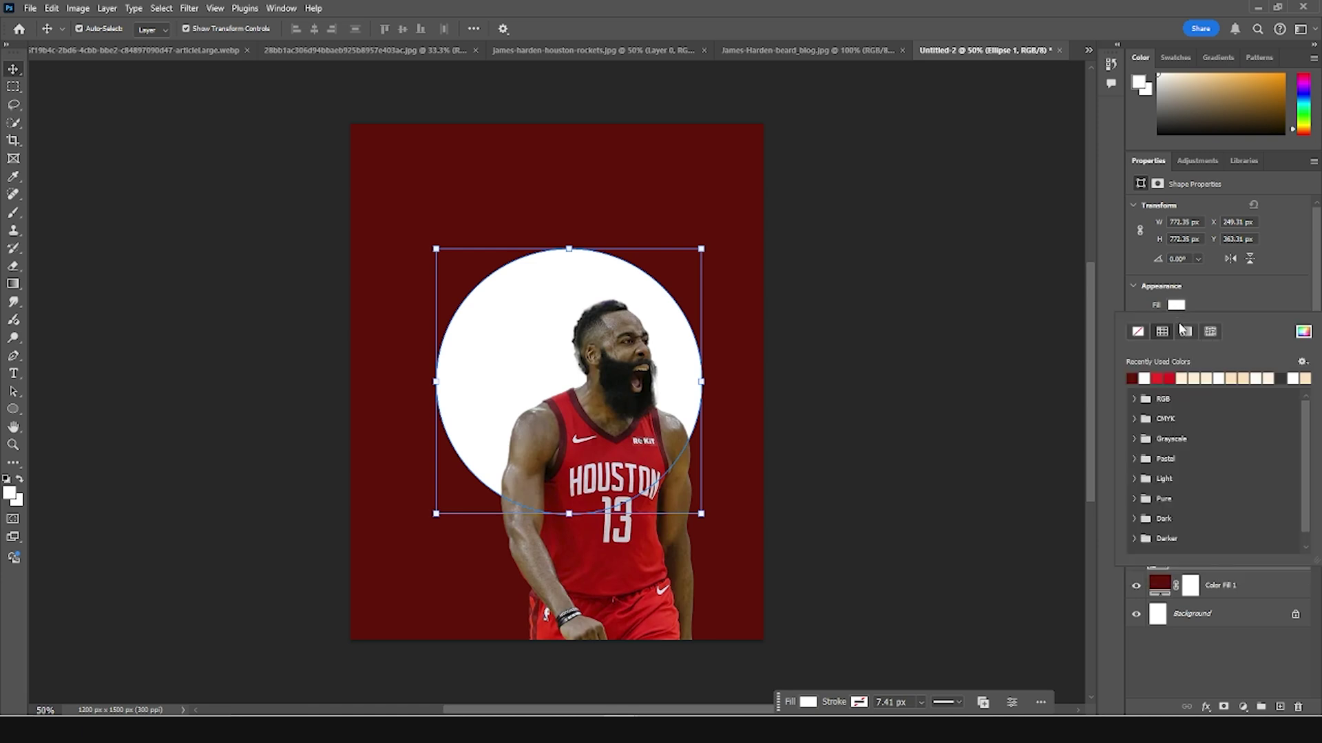
click(1188, 375)
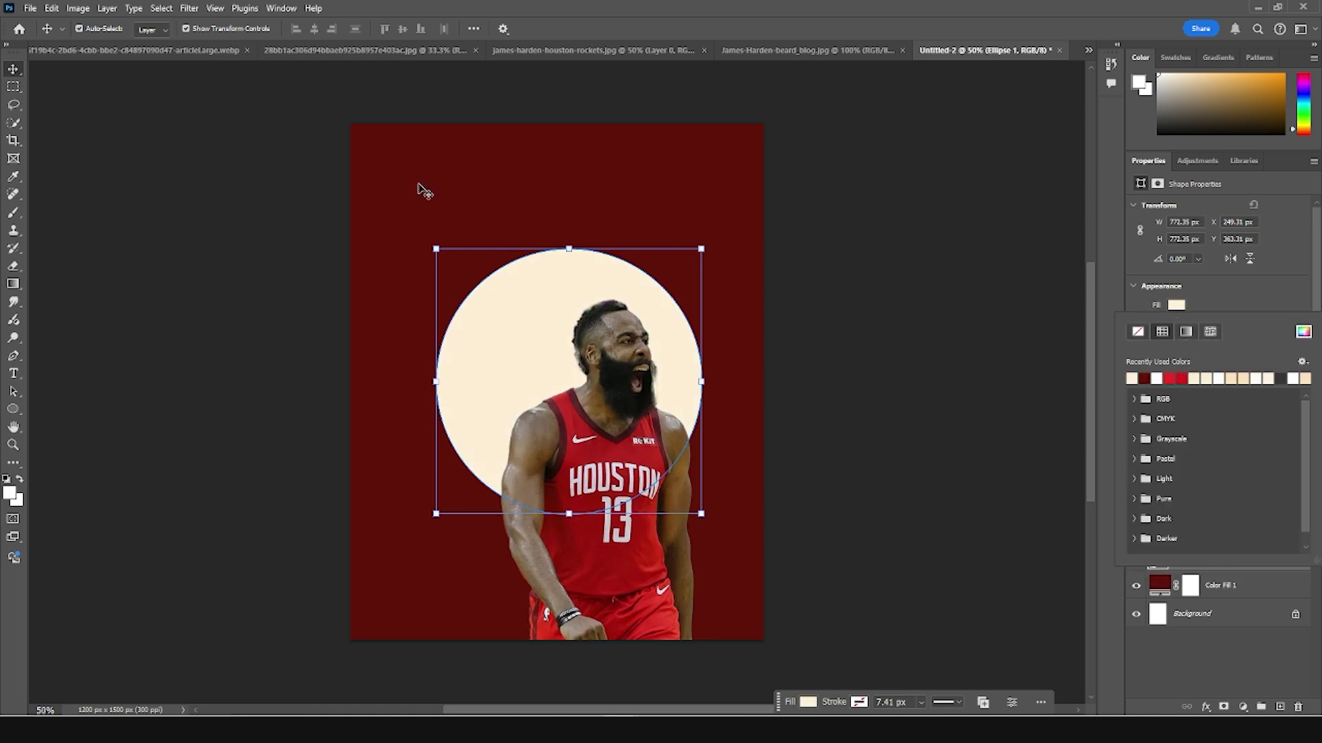
Step: Move the Houston 13 cutout slightly down and right, to about X 448 px, Y 590 px
click(13, 70)
click(907, 396)
click(644, 361)
click(516, 319)
drag(625, 459, 630, 485)
Step: Show Layer 1 again, scale the laughing player down to about 746 x 678 px and shift him left within the circle
click(1136, 529)
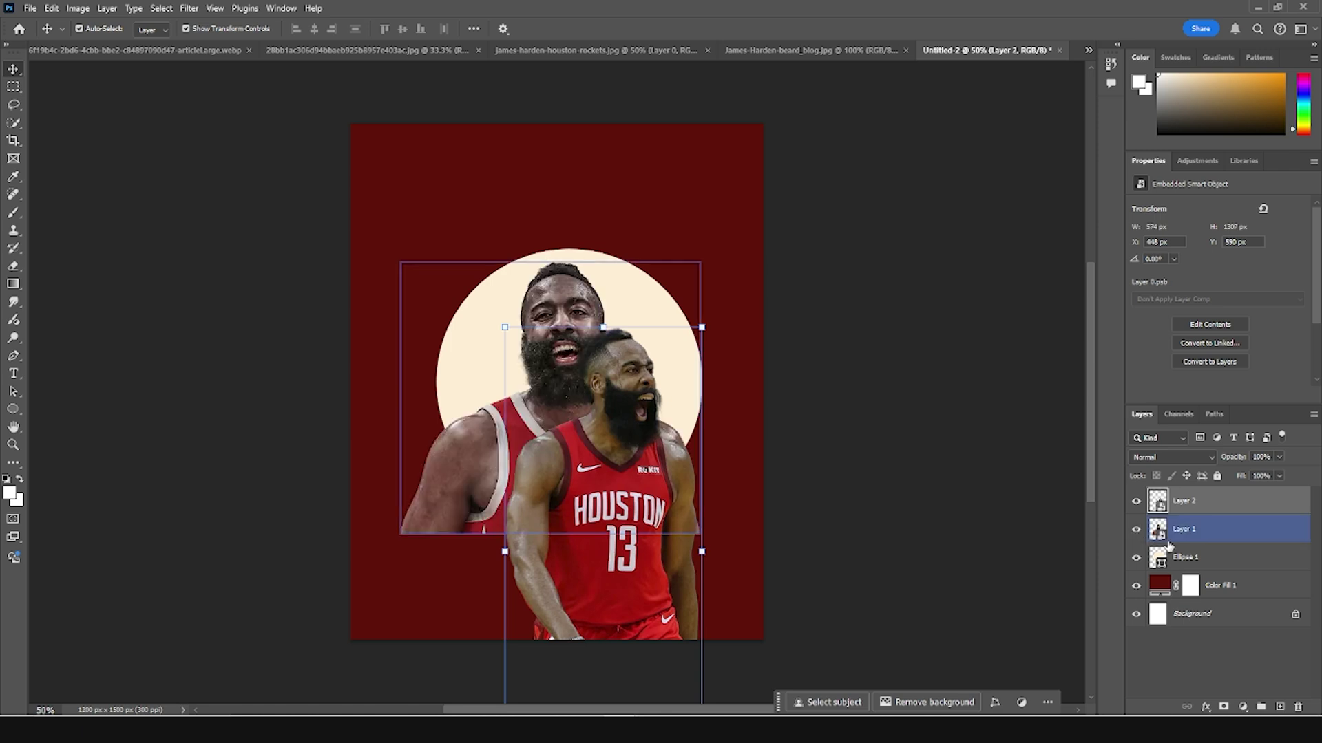
click(1170, 535)
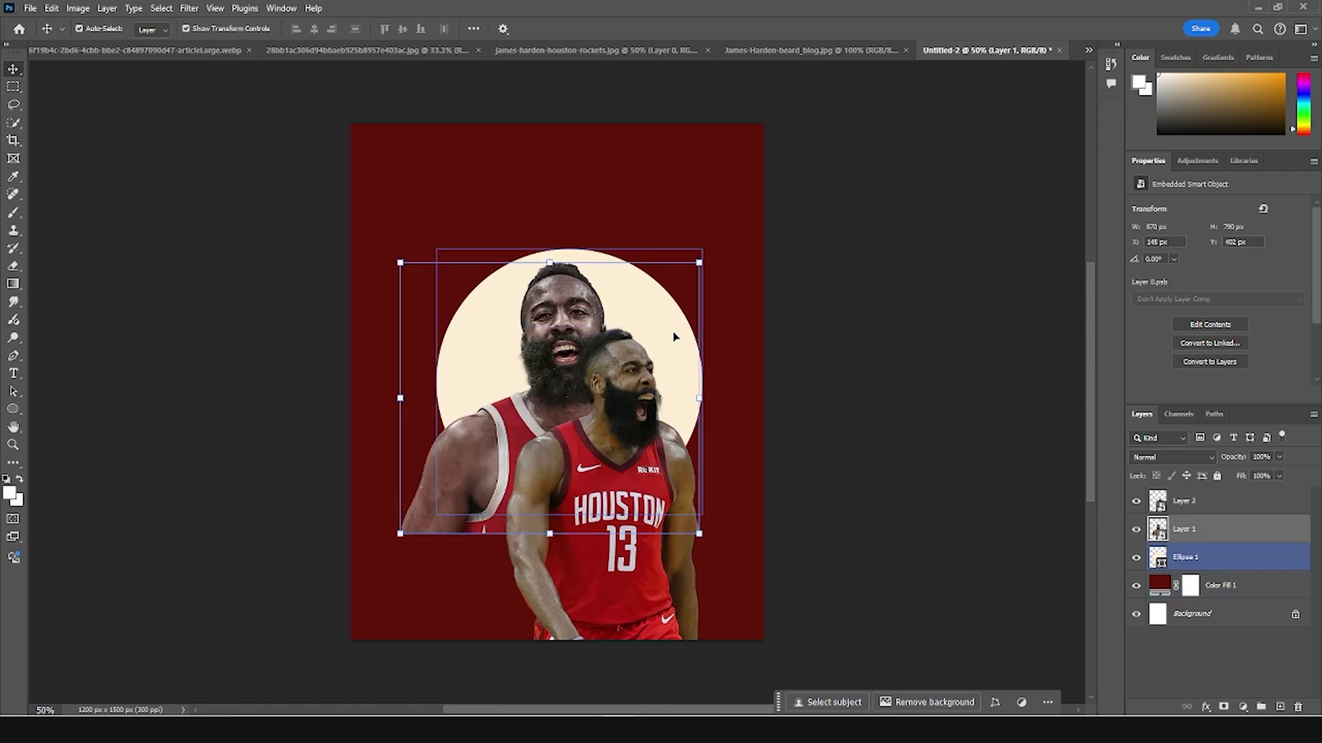
key(ctrl+t)
drag(700, 262, 678, 281)
drag(578, 319, 549, 315)
Step: Bring in the cutout from James-Harden-beard_blog.jpg, enlarge it to about 908 x 837 px and place it in the canvas's lower-left corner
click(866, 53)
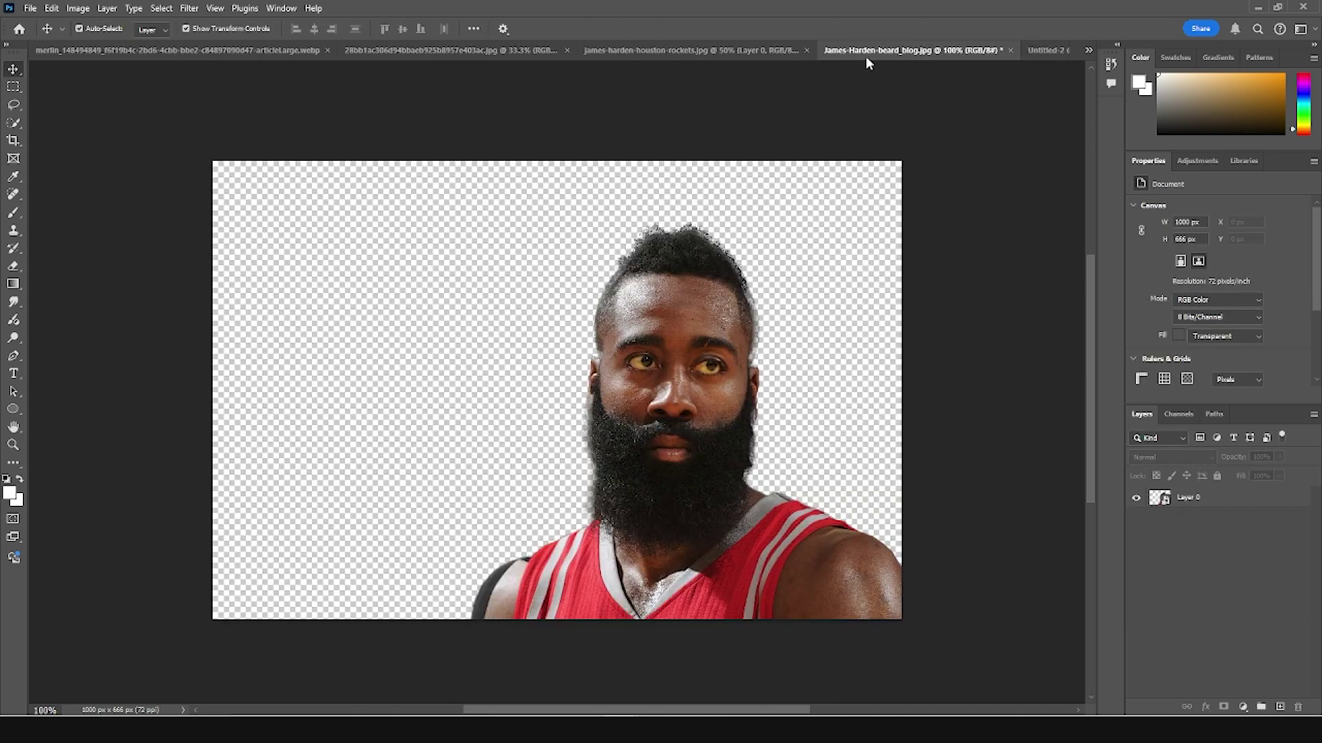
drag(686, 365, 513, 496)
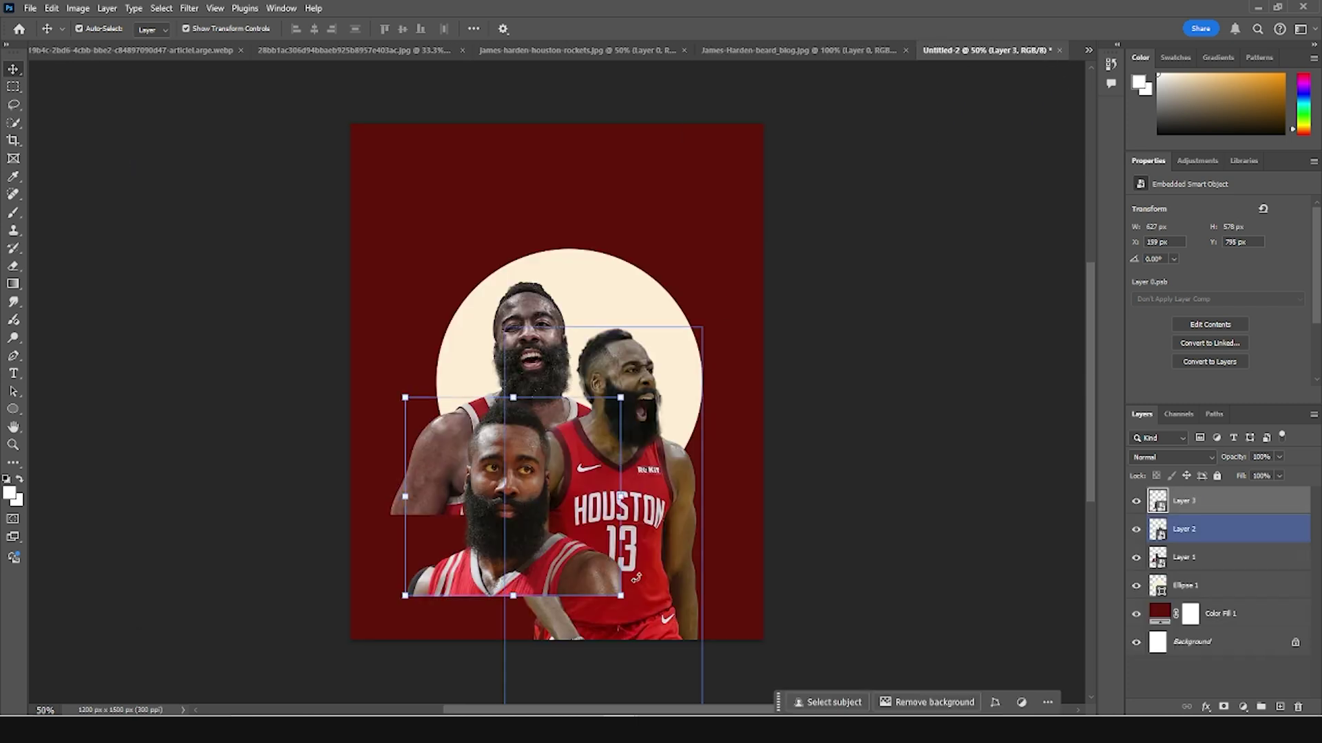
drag(622, 599, 620, 651)
drag(646, 384, 647, 384)
drag(524, 537, 497, 547)
drag(548, 506, 549, 501)
click(906, 476)
click(893, 473)
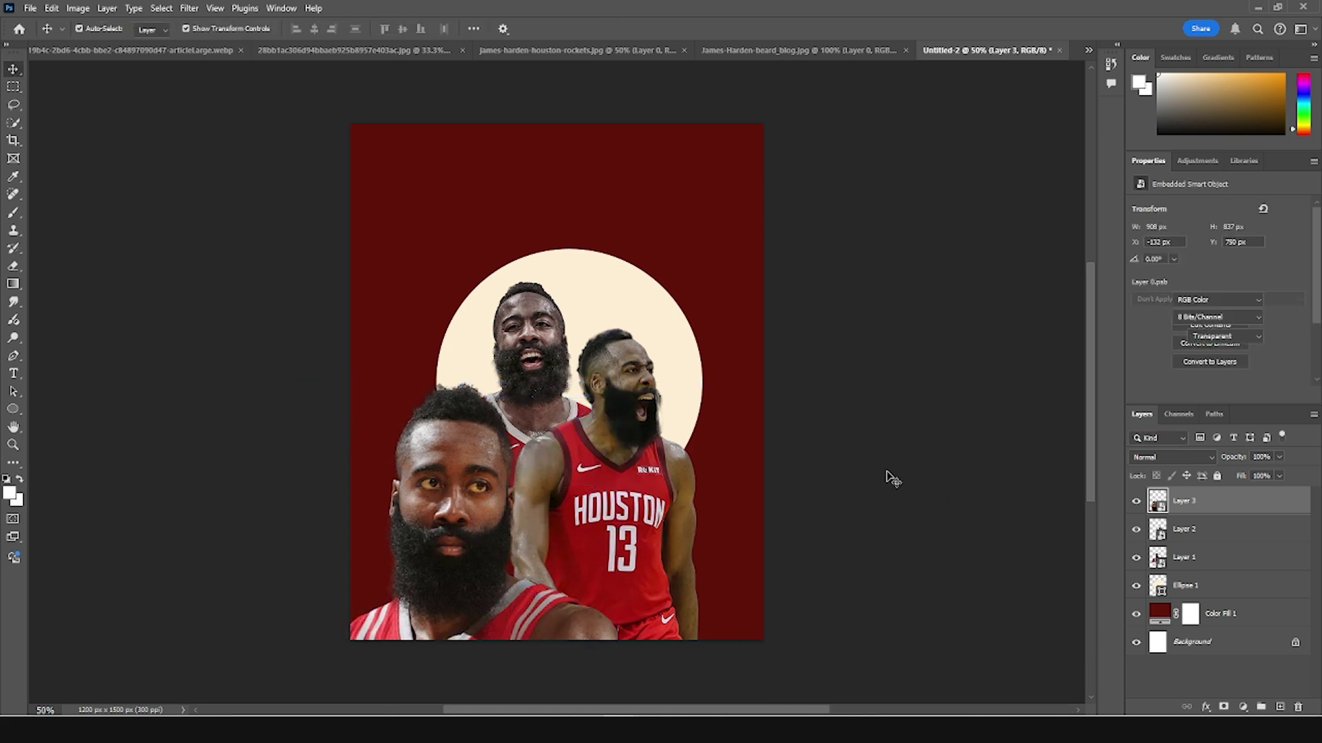
Step: Move the Houston 13 cutout straight down by about 72 px
click(632, 443)
drag(632, 444, 632, 469)
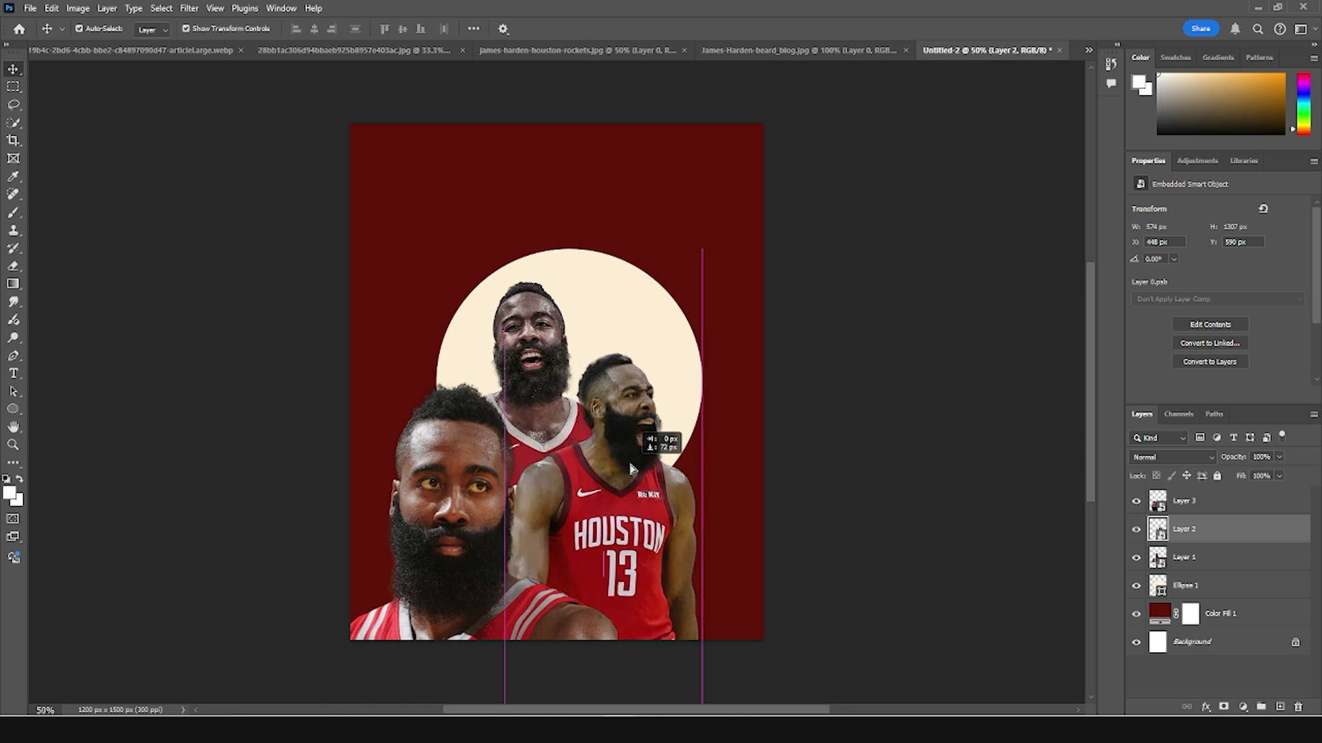
Step: Examine the arrangement of the three player cutouts and the circle at different zoom levels
key(ctrl+plus)
key(ctrl+plus)
key(ctrl+plus)
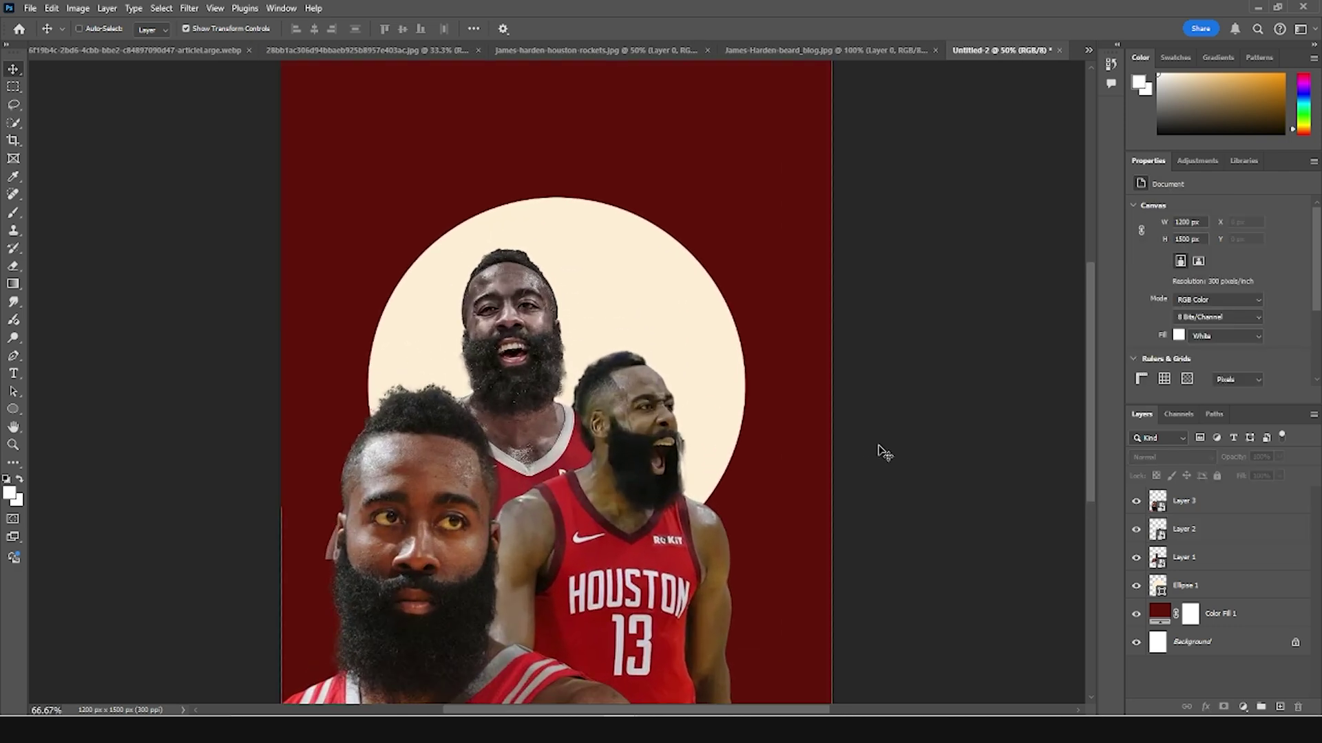
key(ctrl+minus)
key(ctrl+plus)
scroll(894, 449, up, 1)
scroll(893, 450, down, 2)
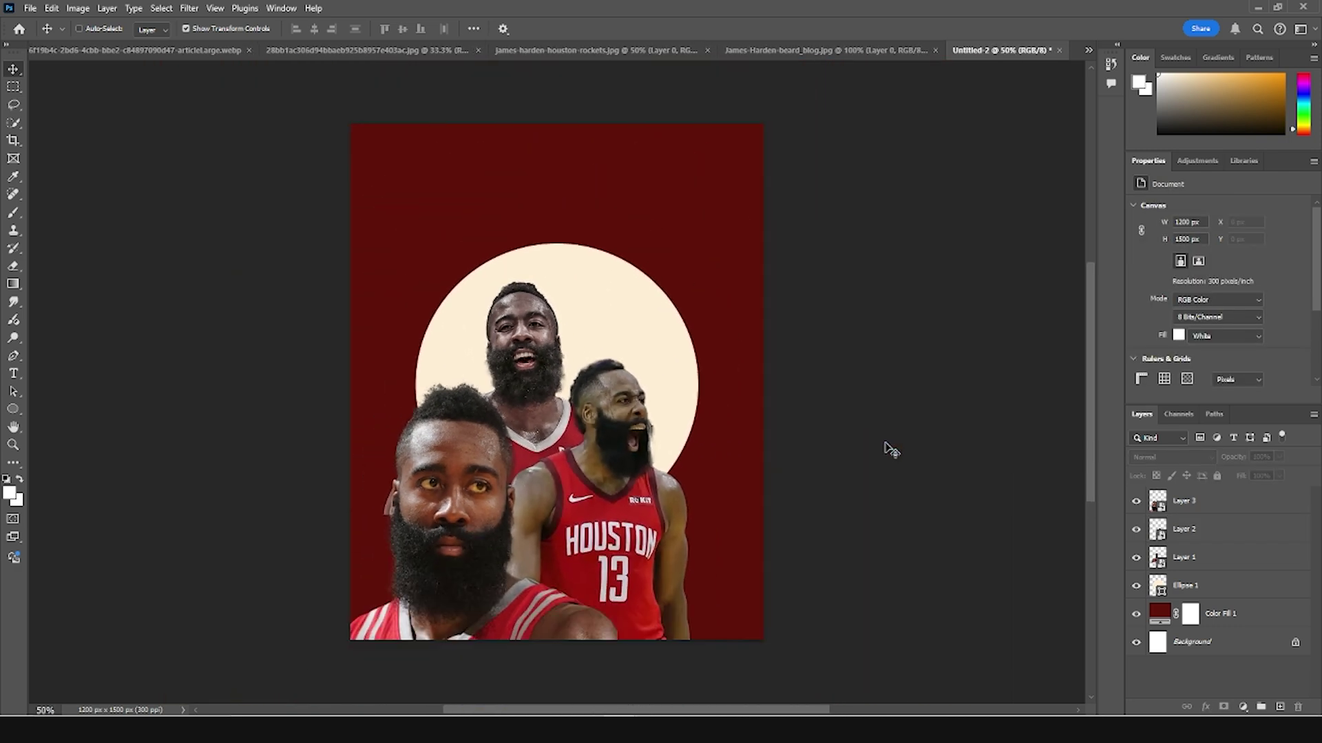
key(ctrl+minus)
key(ctrl+plus)
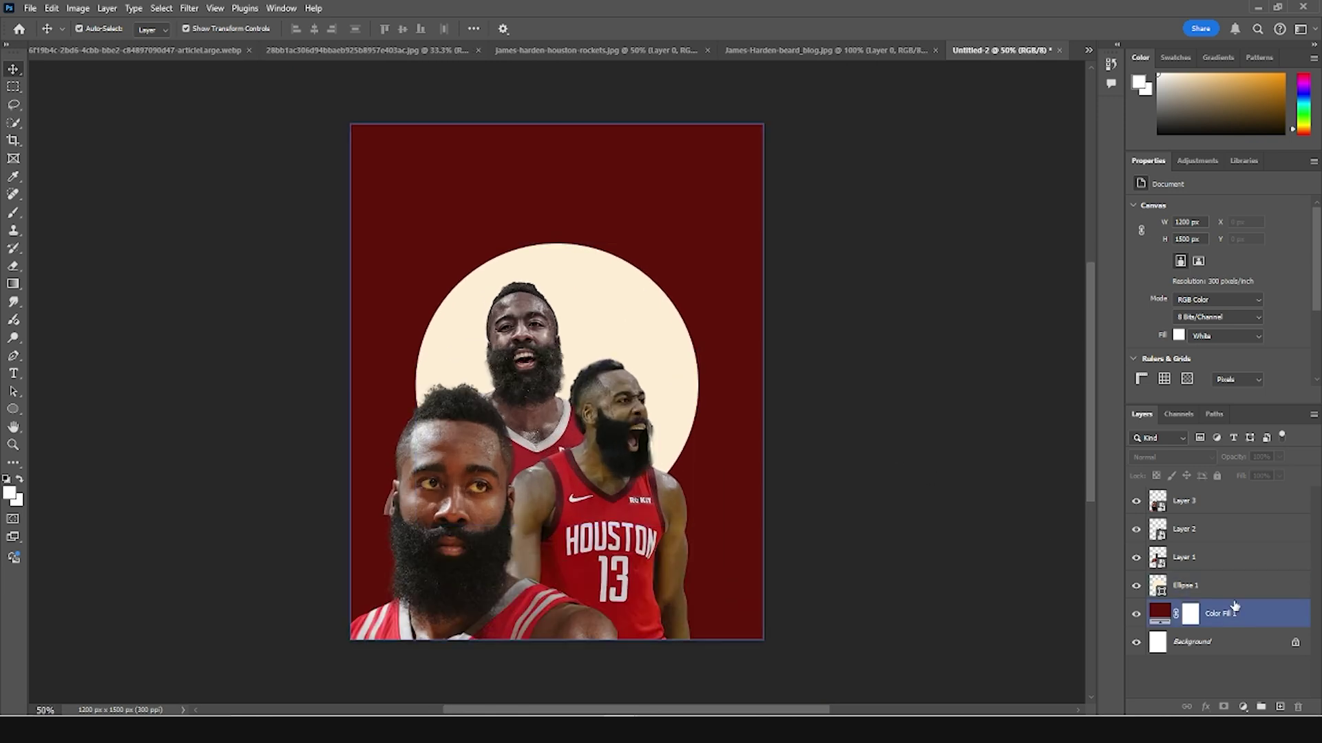
click(829, 540)
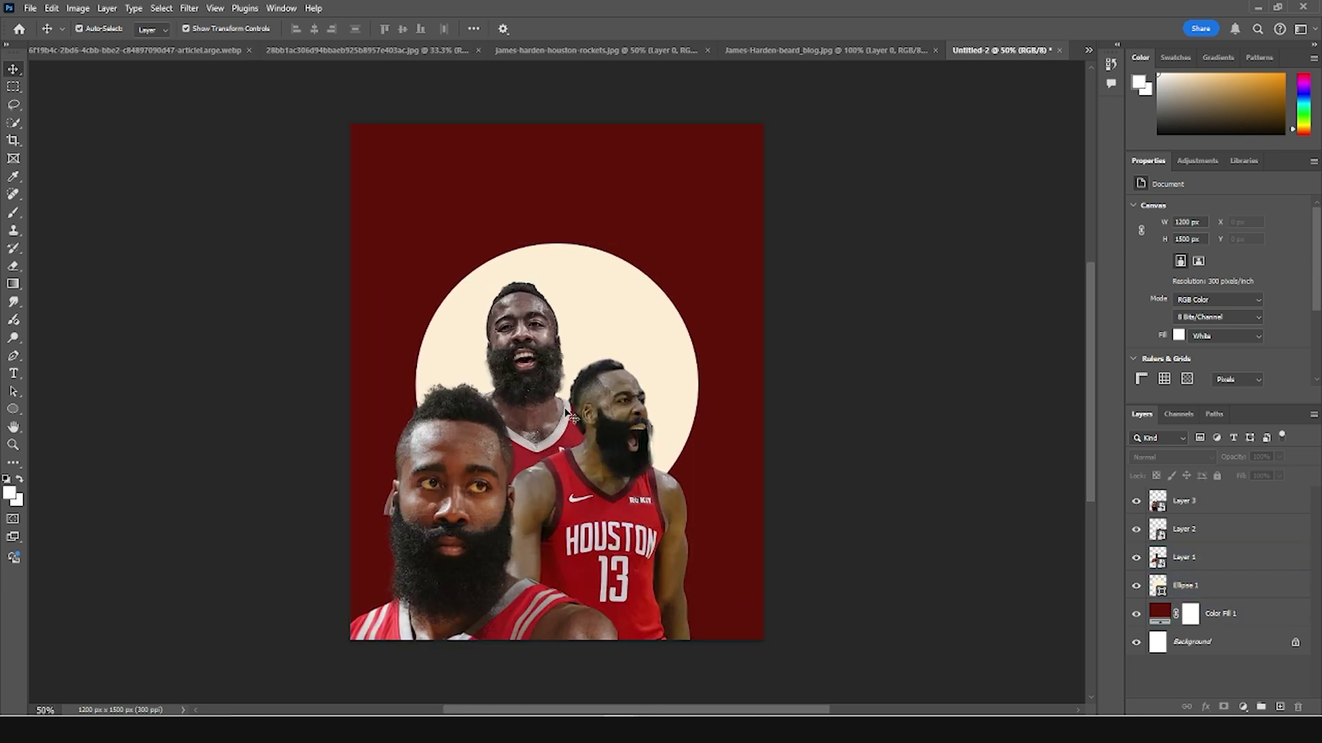
Step: Put the laughing player's layer, Layer 1, into a group of its own
click(1195, 565)
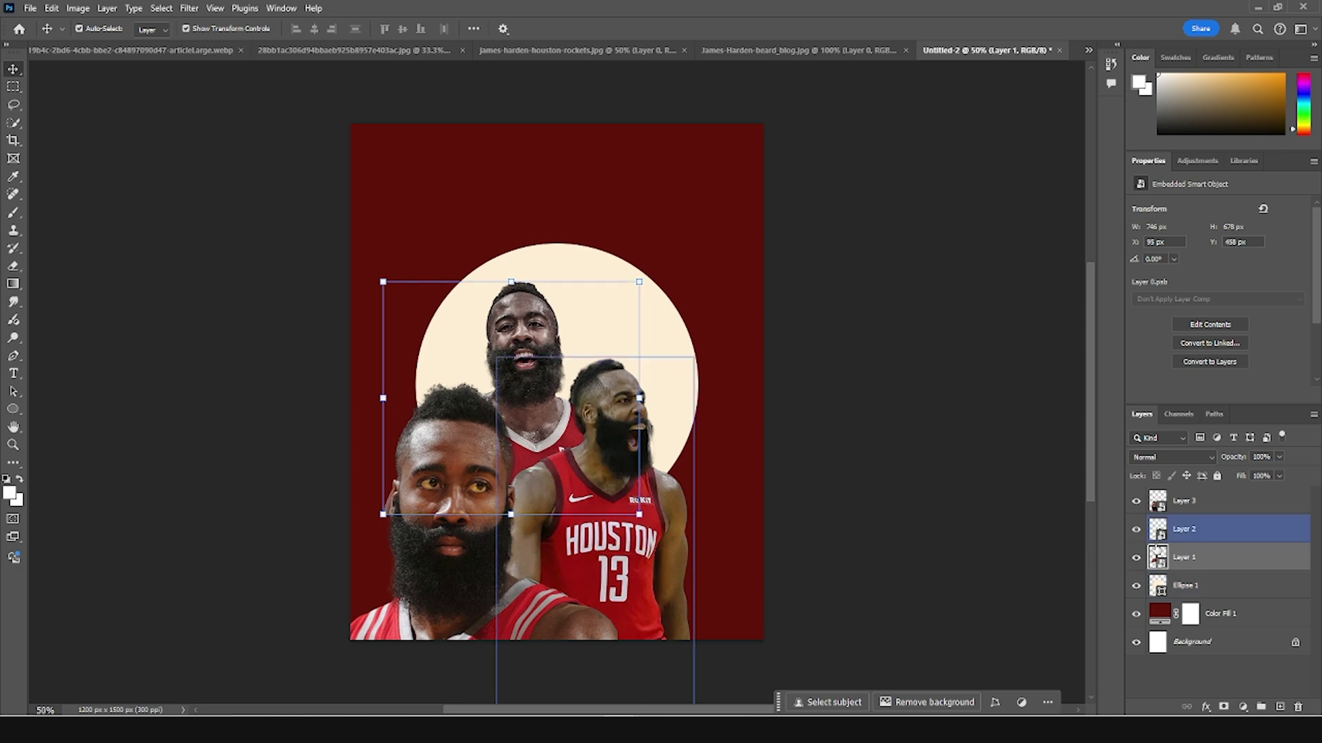
key(ctrl+g)
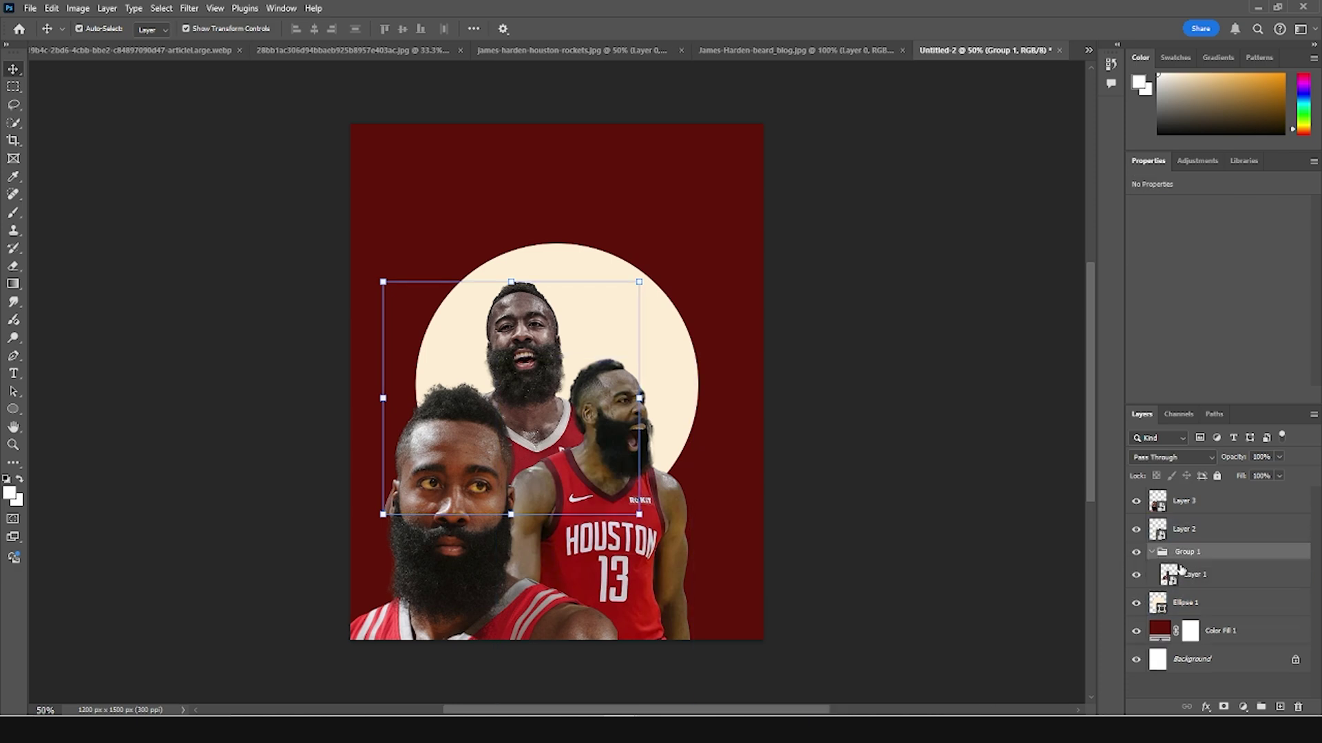
Step: Rename the group containing Layer 1 as "image holder 01"
double_click(1187, 551)
text(H)
text(mage holder 01)
Step: Put Layer 2 into a group of its own named "image holder 02"
click(1194, 528)
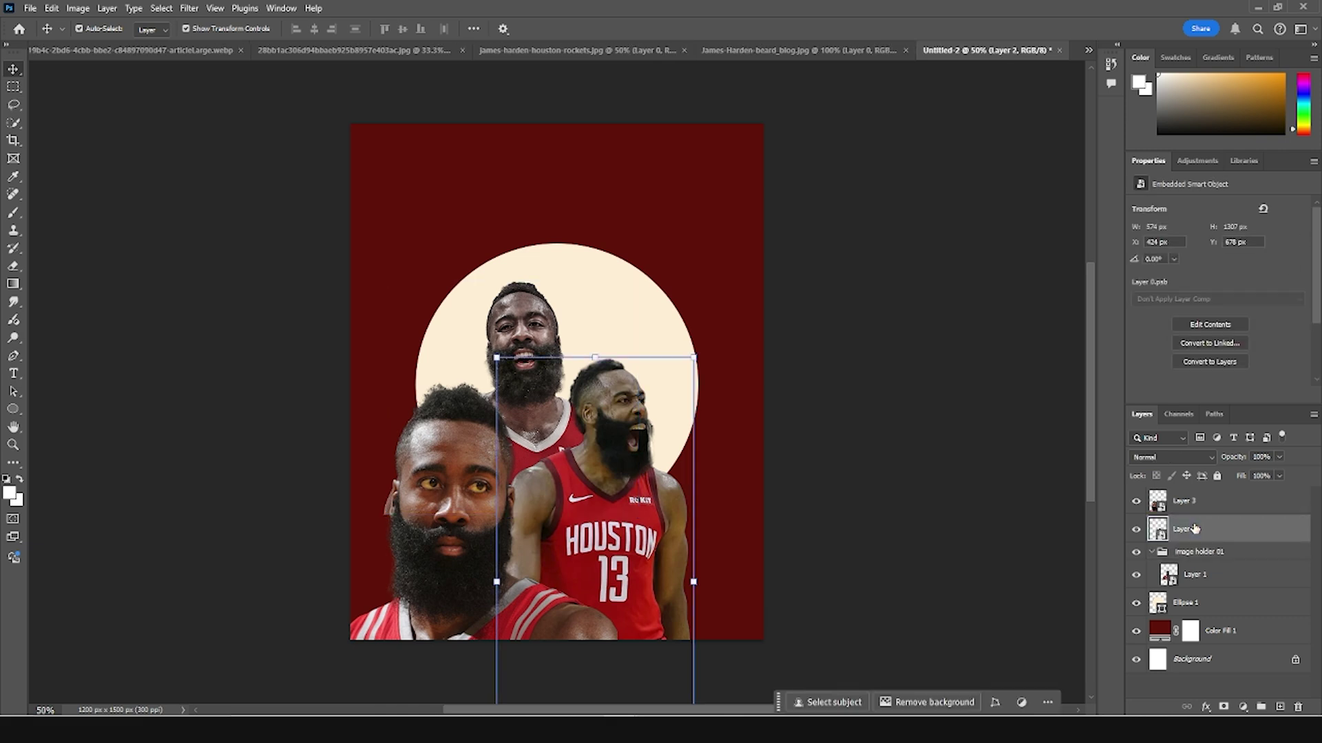
key(ctrl+g)
double_click(1187, 523)
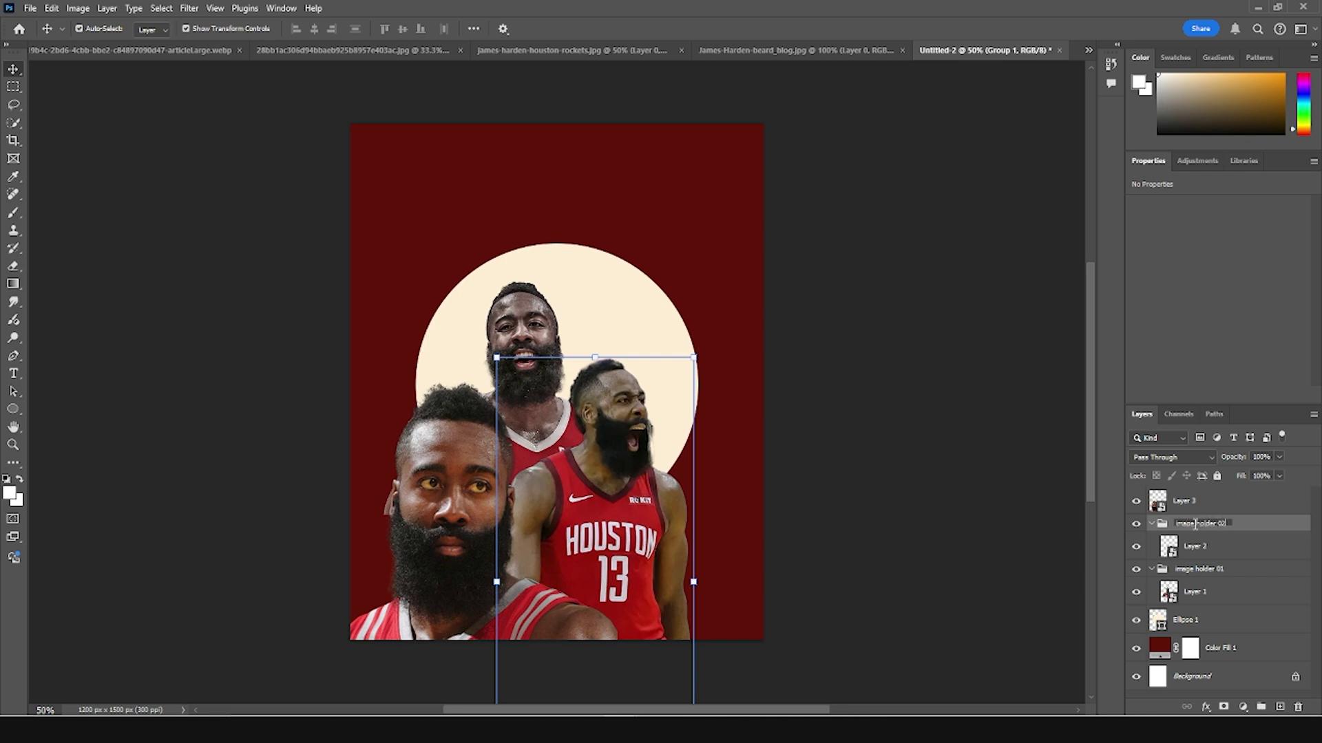
Step: Put Layer 3 into a group of its own named "image holder 03"
click(1189, 504)
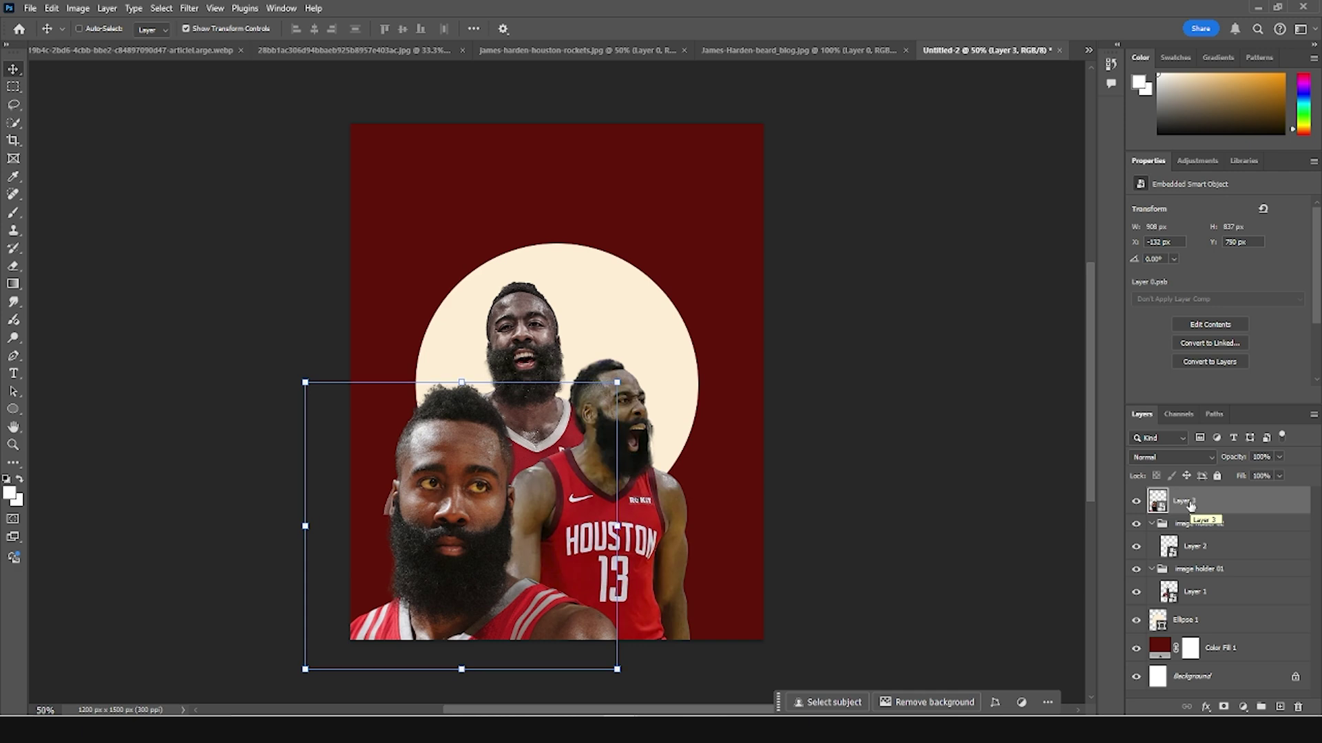
key(ctrl+g)
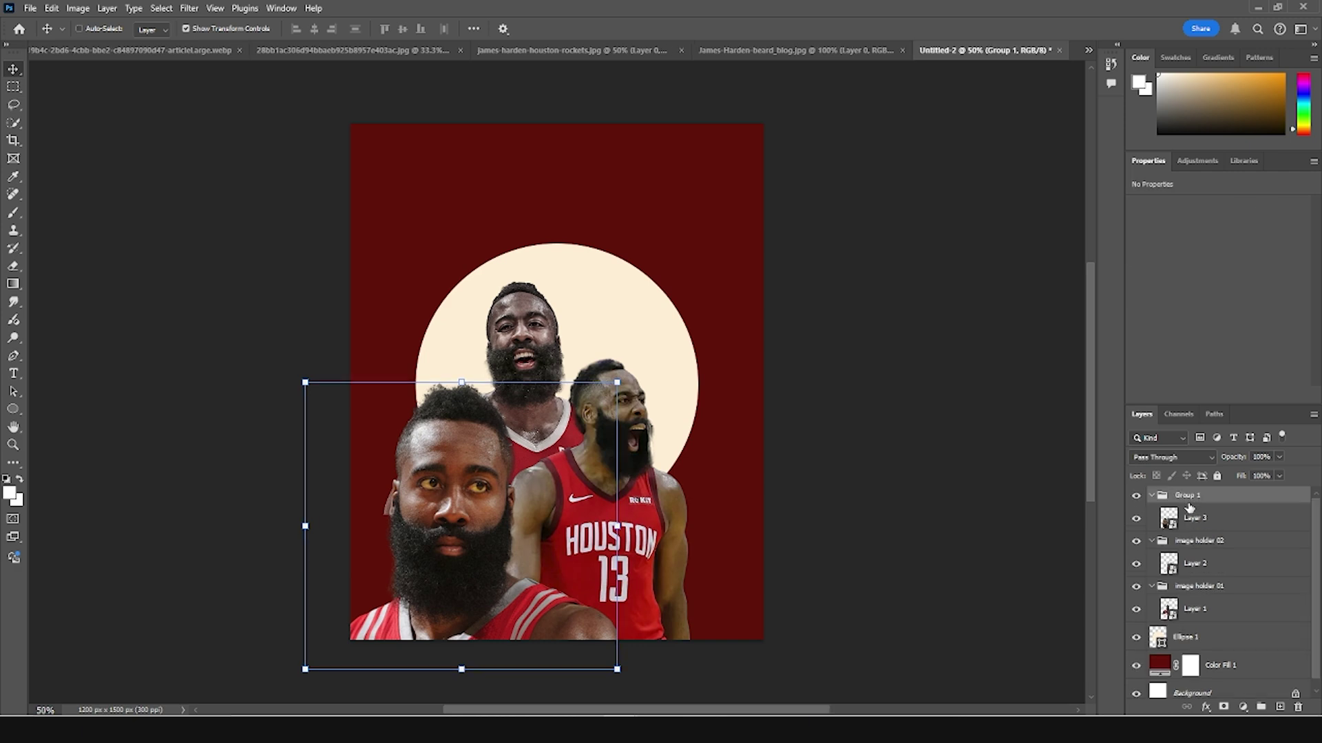
double_click(1198, 497)
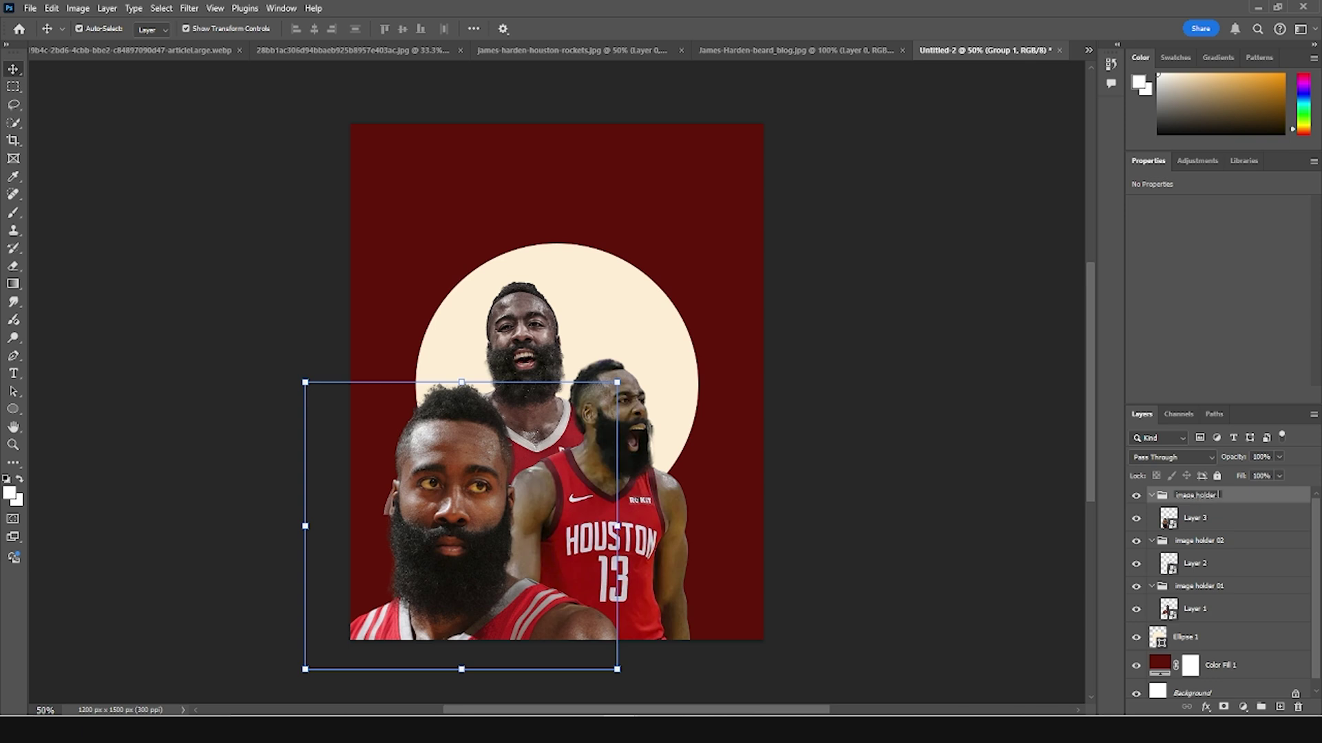
Step: Add a Gradient Map adjustment above Layer 3 inside the image holder 03 group
click(1202, 518)
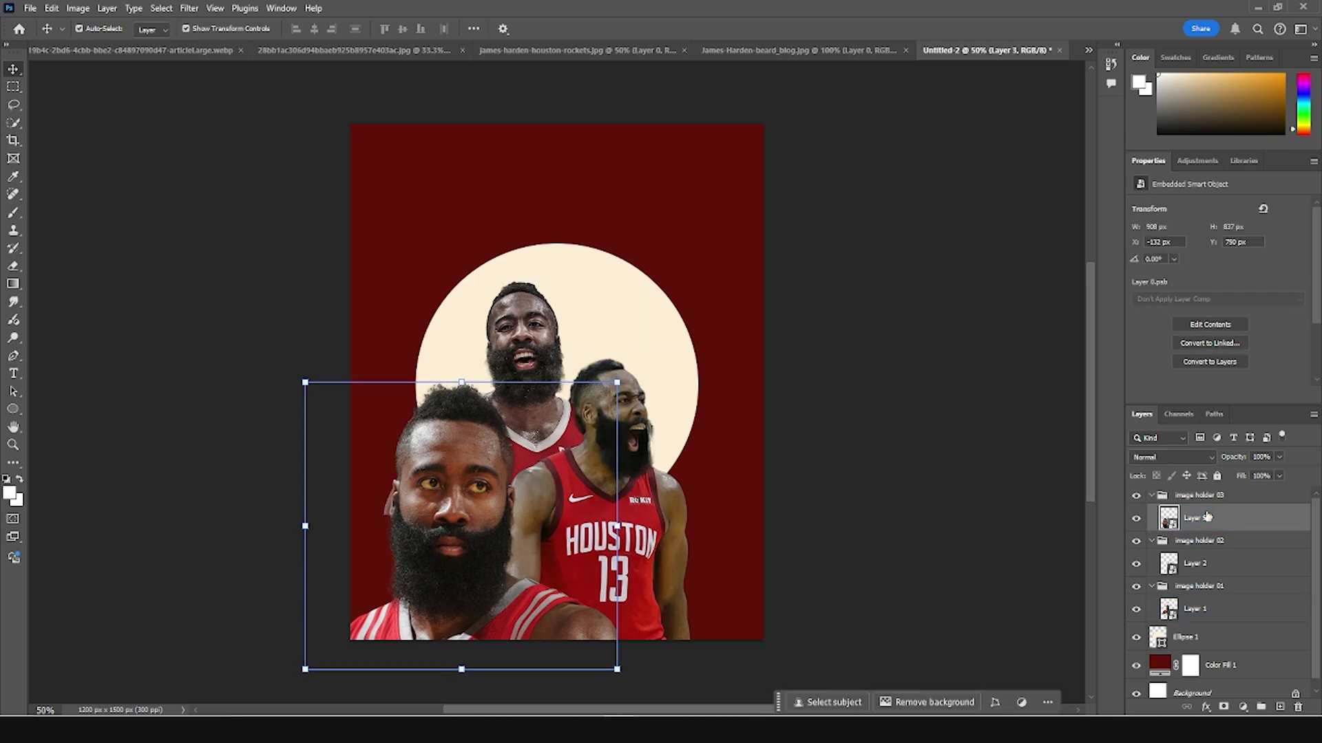
click(1239, 637)
click(1243, 707)
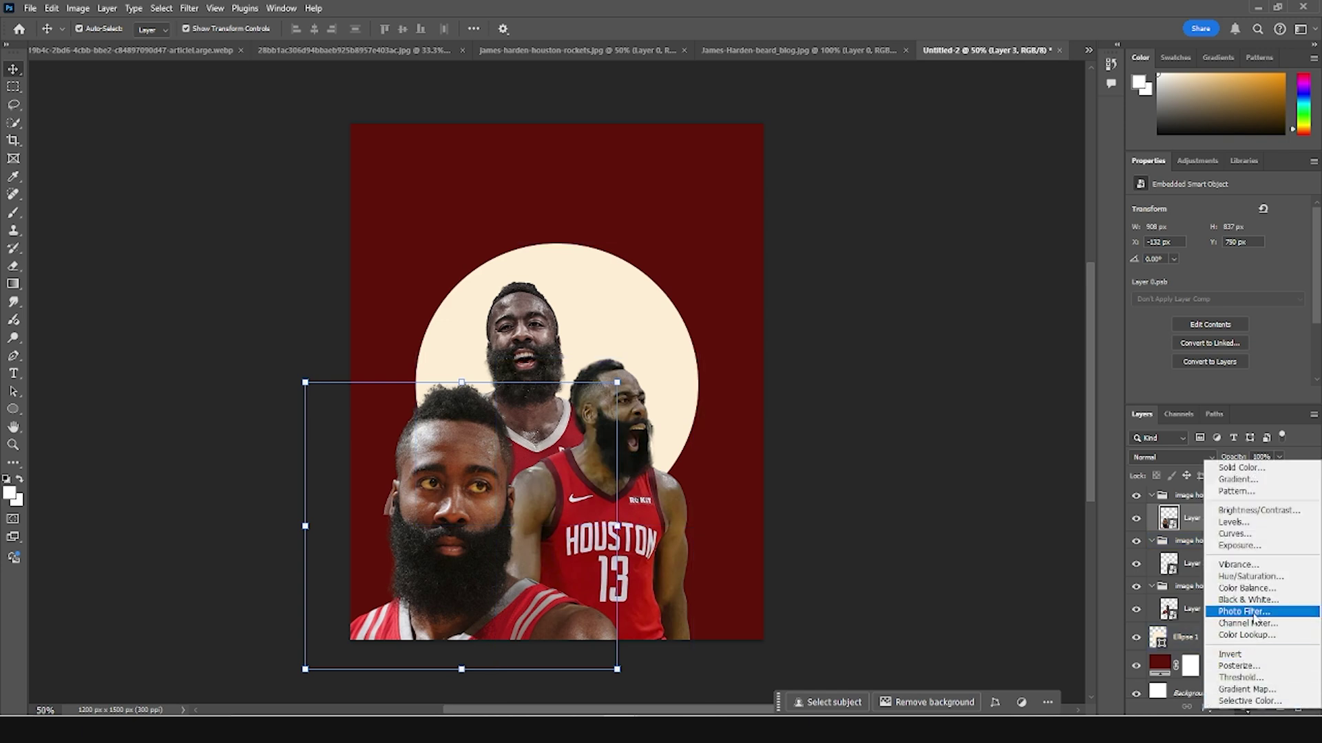
click(1246, 689)
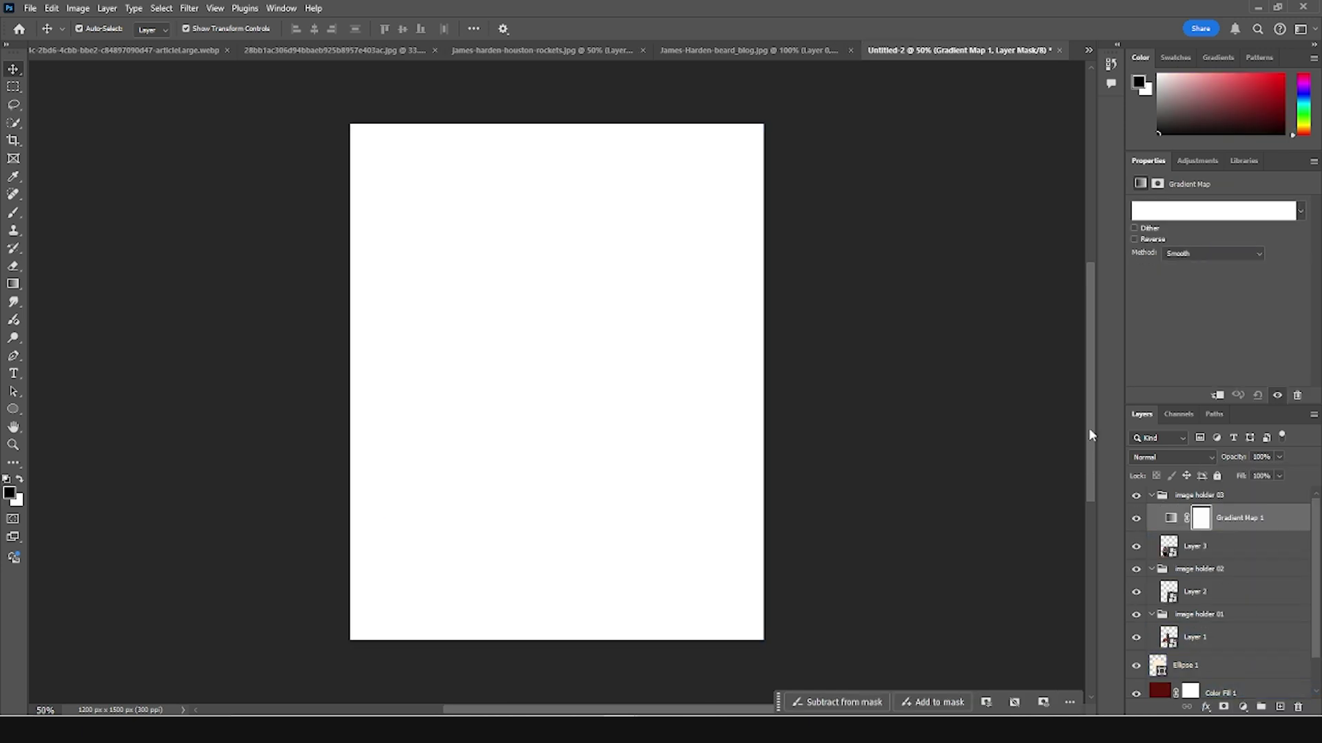
Step: Set the starting colour stop of the gradient map to very dark red, #240808
click(1253, 215)
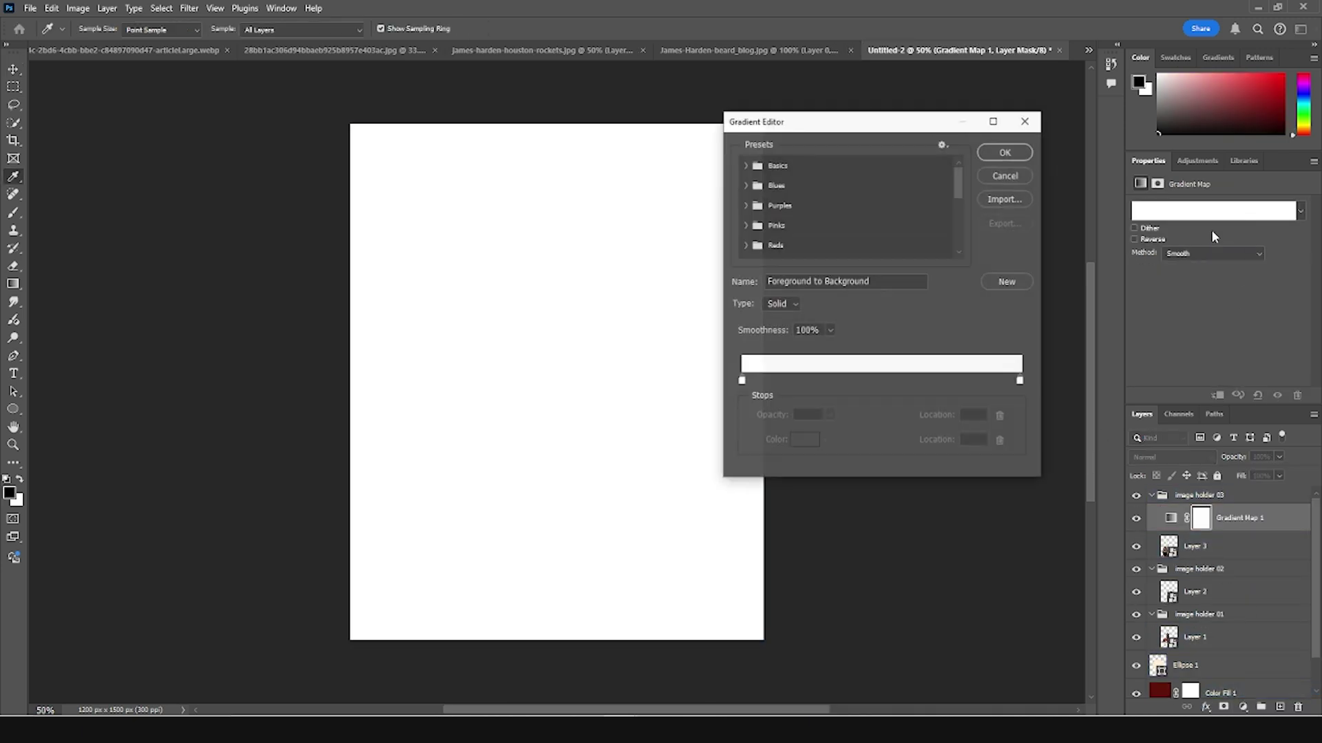
click(742, 381)
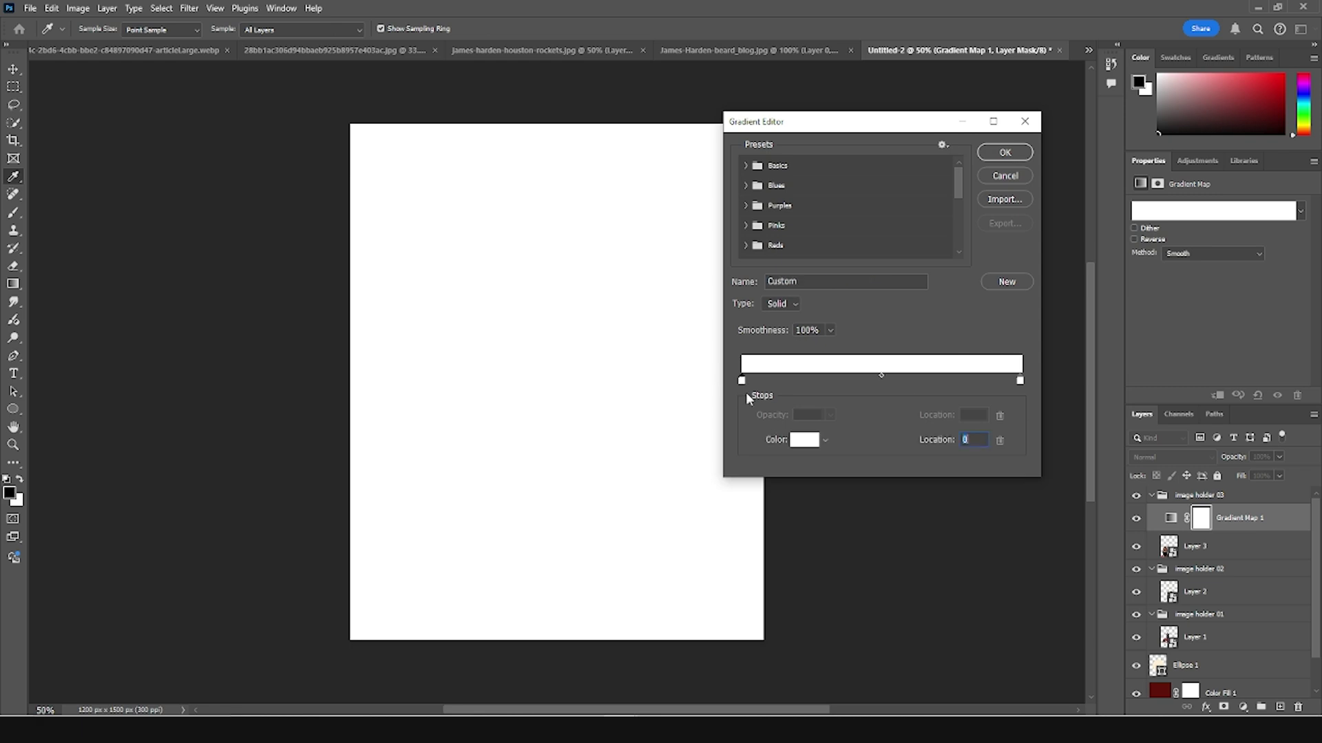
click(805, 440)
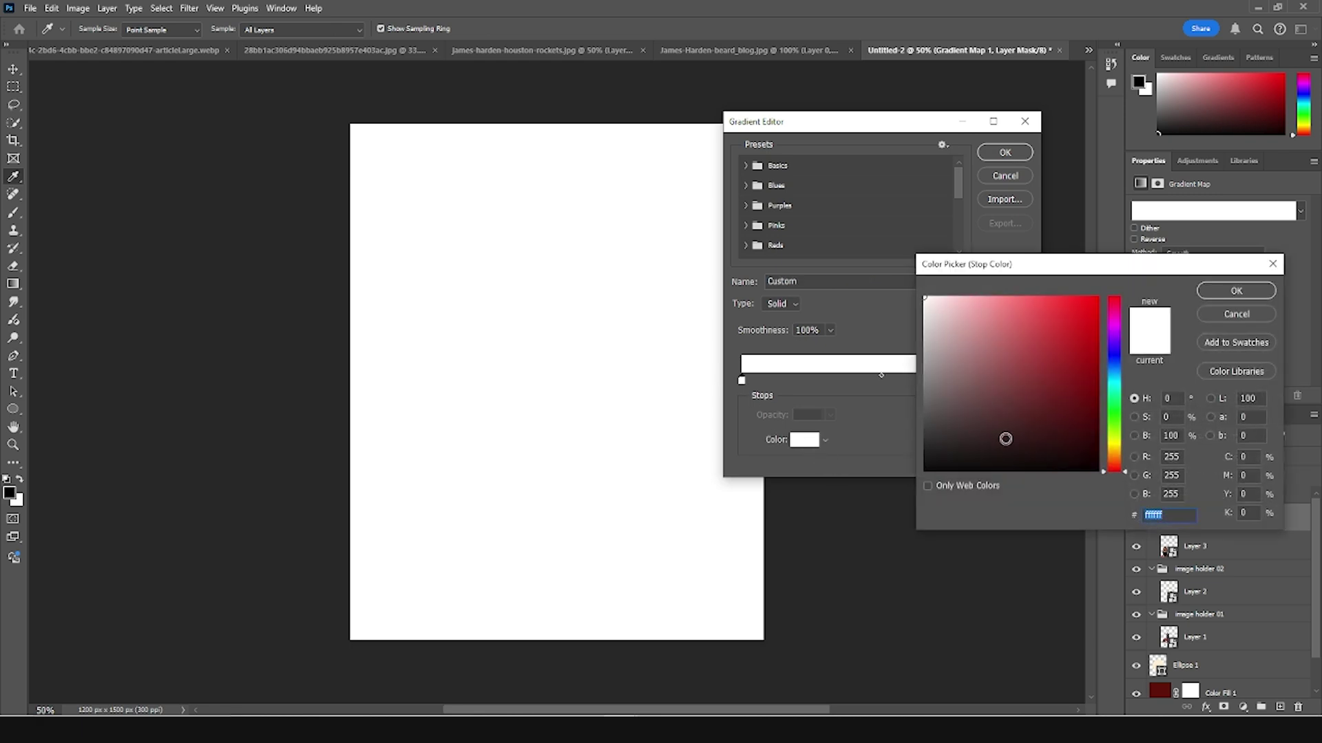
drag(1015, 452, 1067, 439)
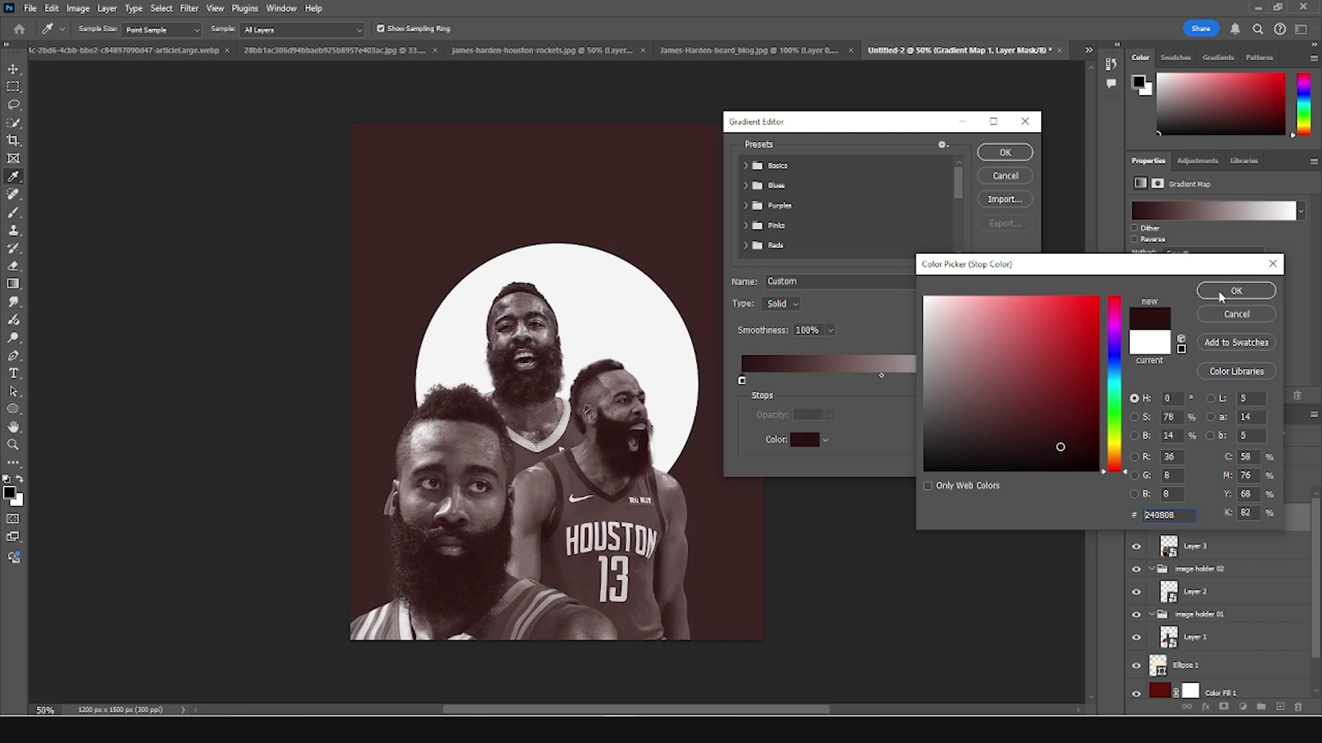
click(1235, 291)
Step: Add a colour stop near the middle of the gradient and colour it bright red, #d81313
click(880, 375)
click(883, 380)
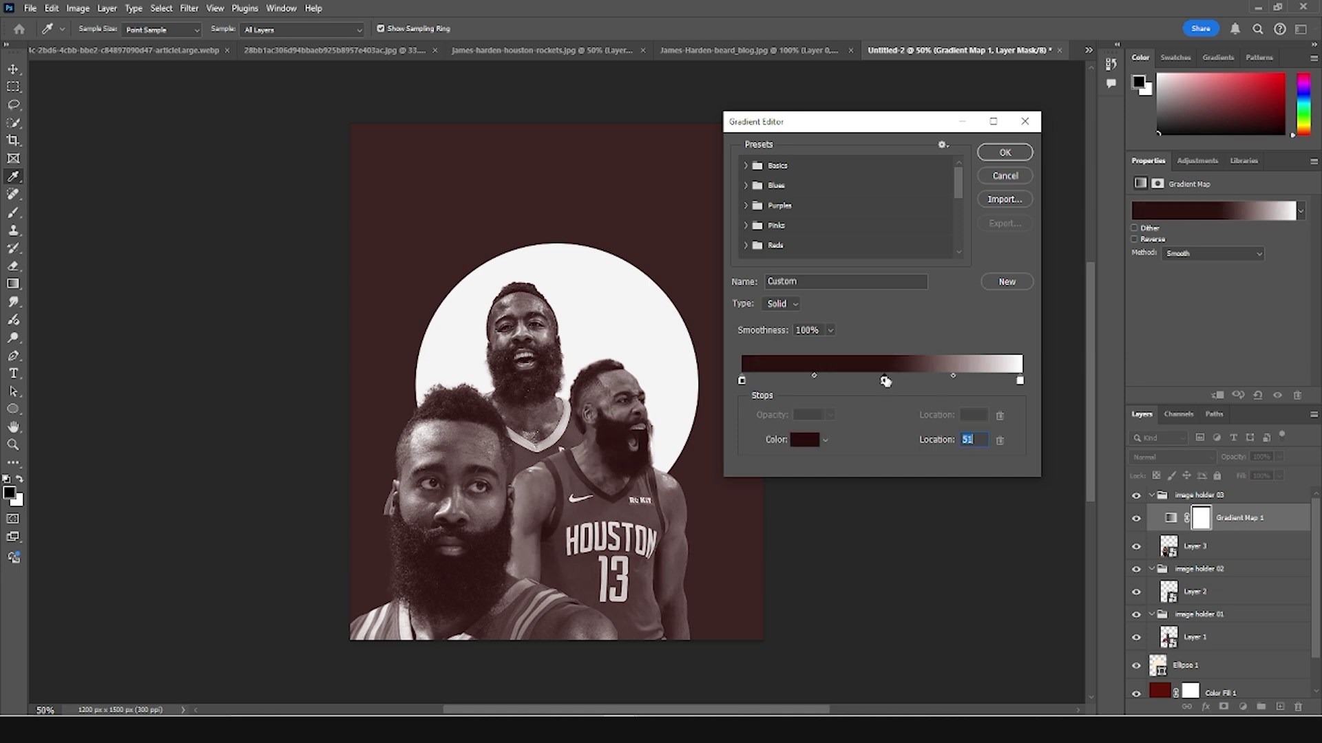
drag(882, 379, 879, 381)
click(798, 439)
drag(1062, 397, 1086, 324)
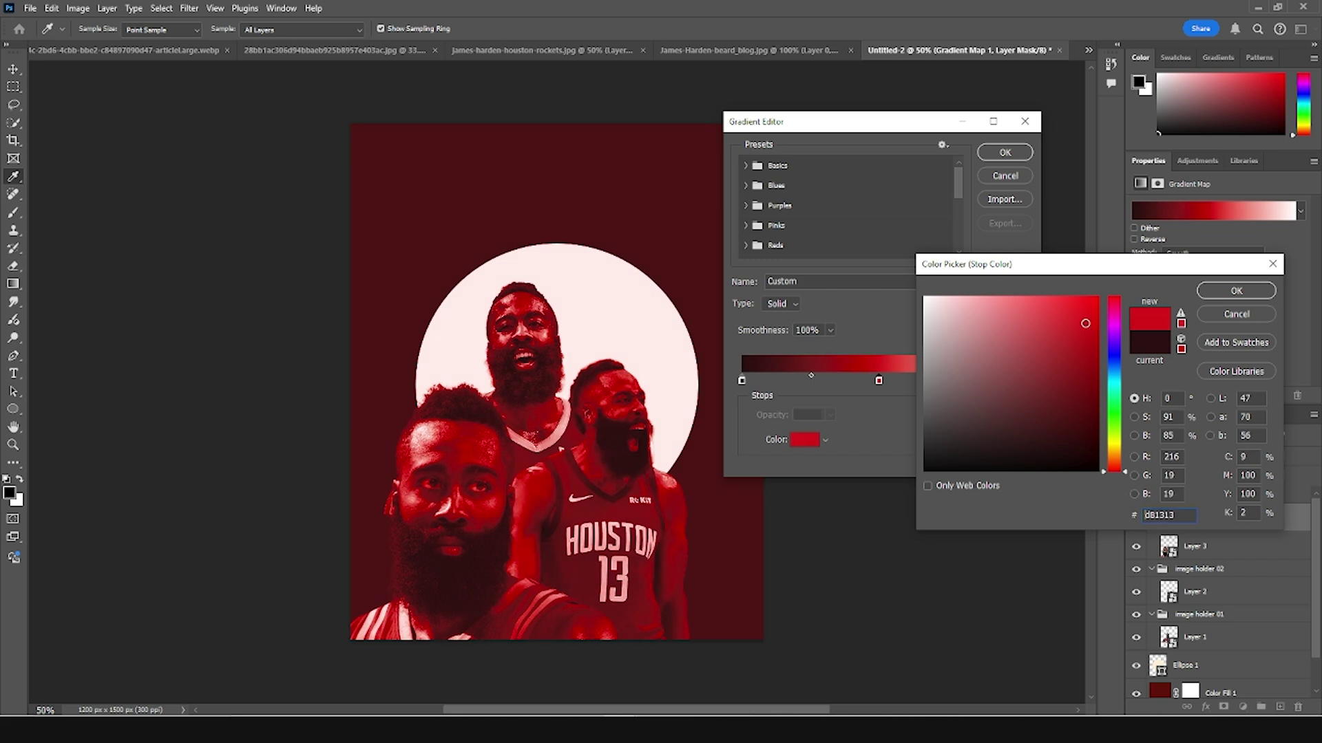
click(1236, 291)
Step: Rework the gradient's light end with a dark end stop and a dark red #9e1010 stop at 87%
click(1019, 381)
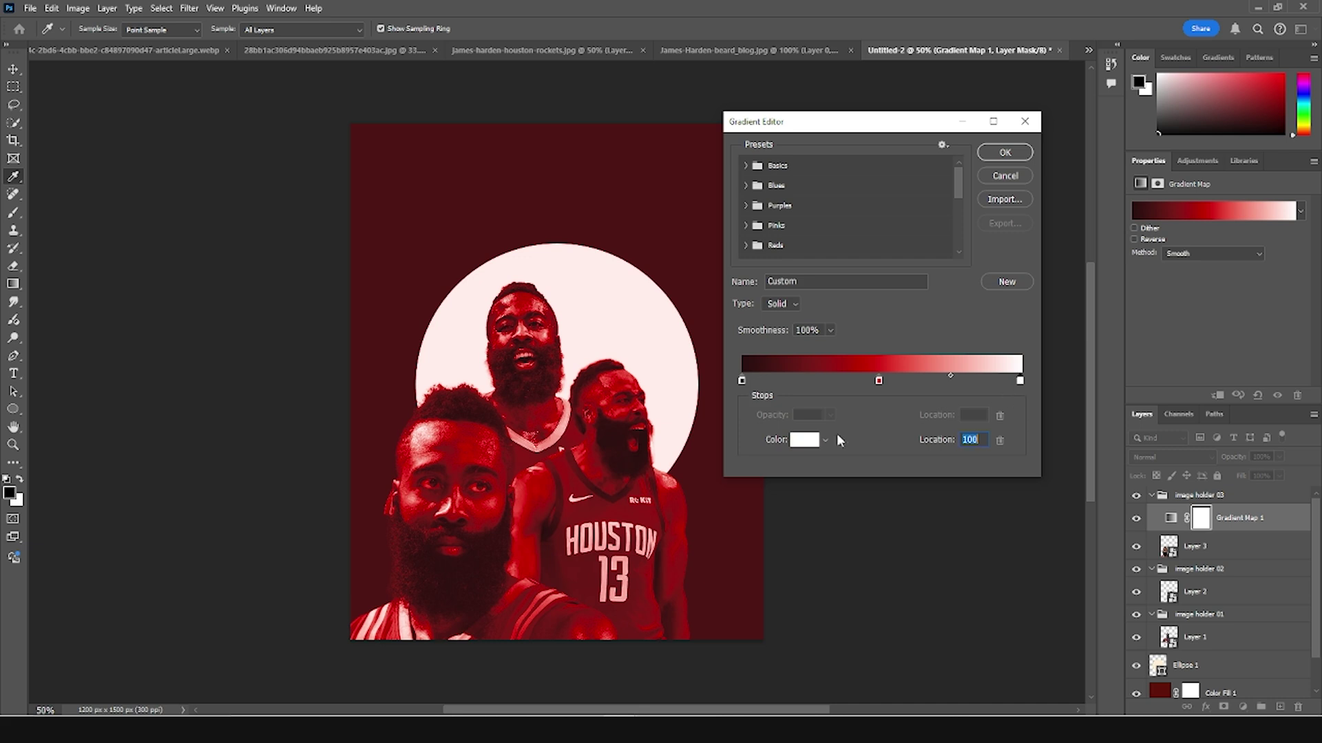
click(804, 441)
mouse_move(1029, 366)
mouse_down()
mouse_move(934, 414)
mouse_move(928, 405)
mouse_move(933, 417)
mouse_move(930, 390)
mouse_move(933, 411)
mouse_up()
click(1238, 291)
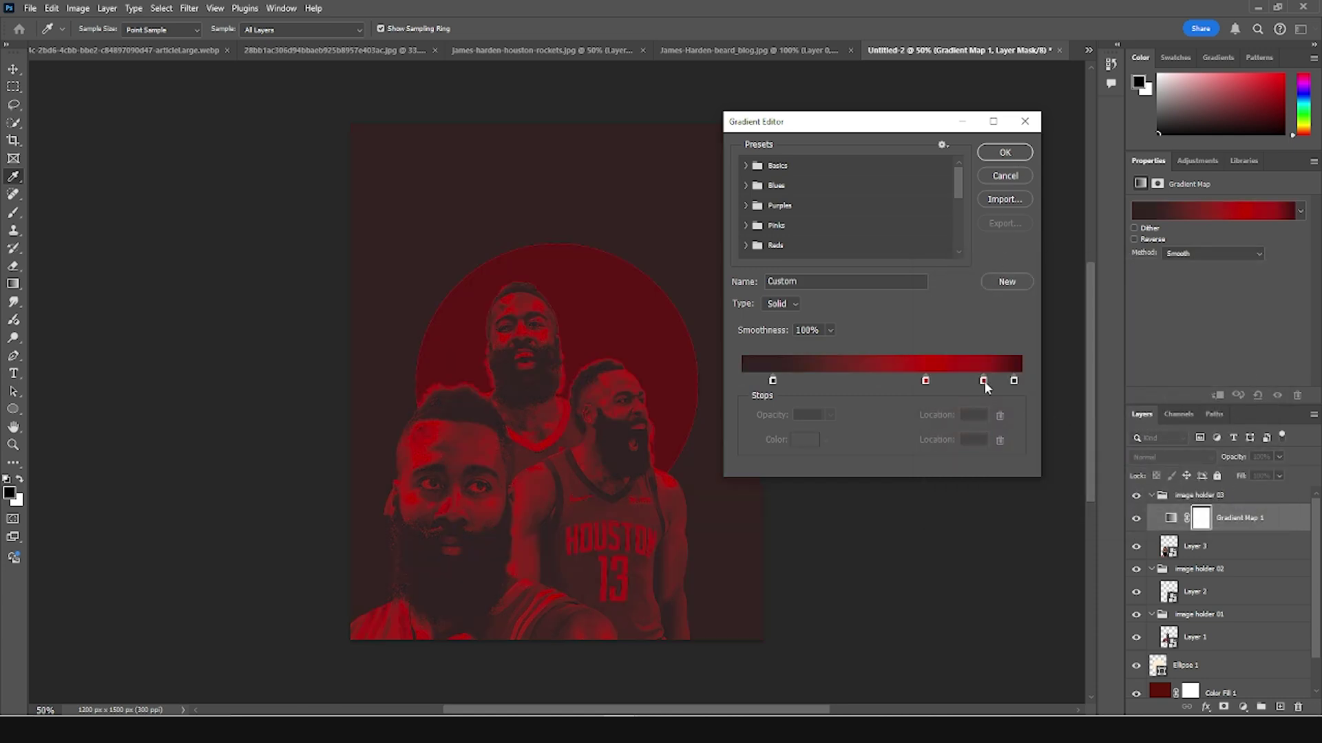
Step: Recolour the gradient stop at 87% to #a41212 and accept the gradient
click(985, 382)
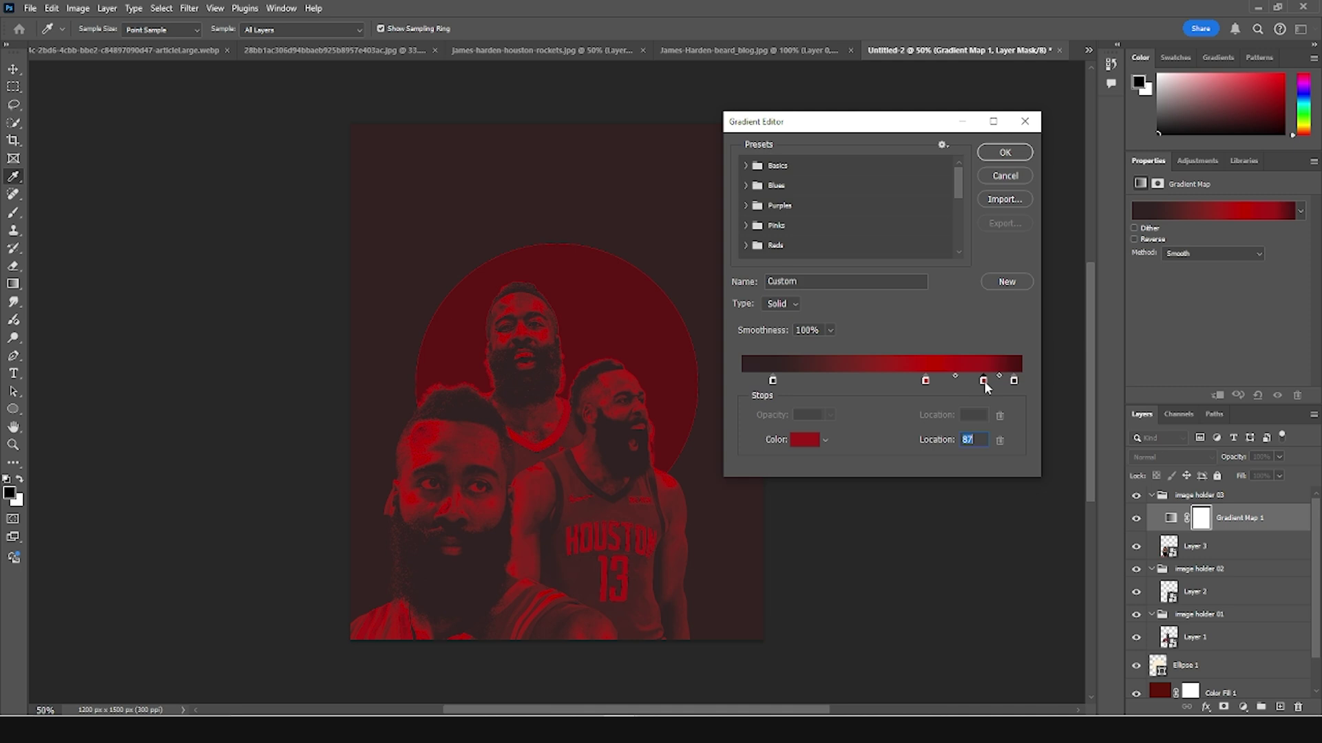
click(797, 443)
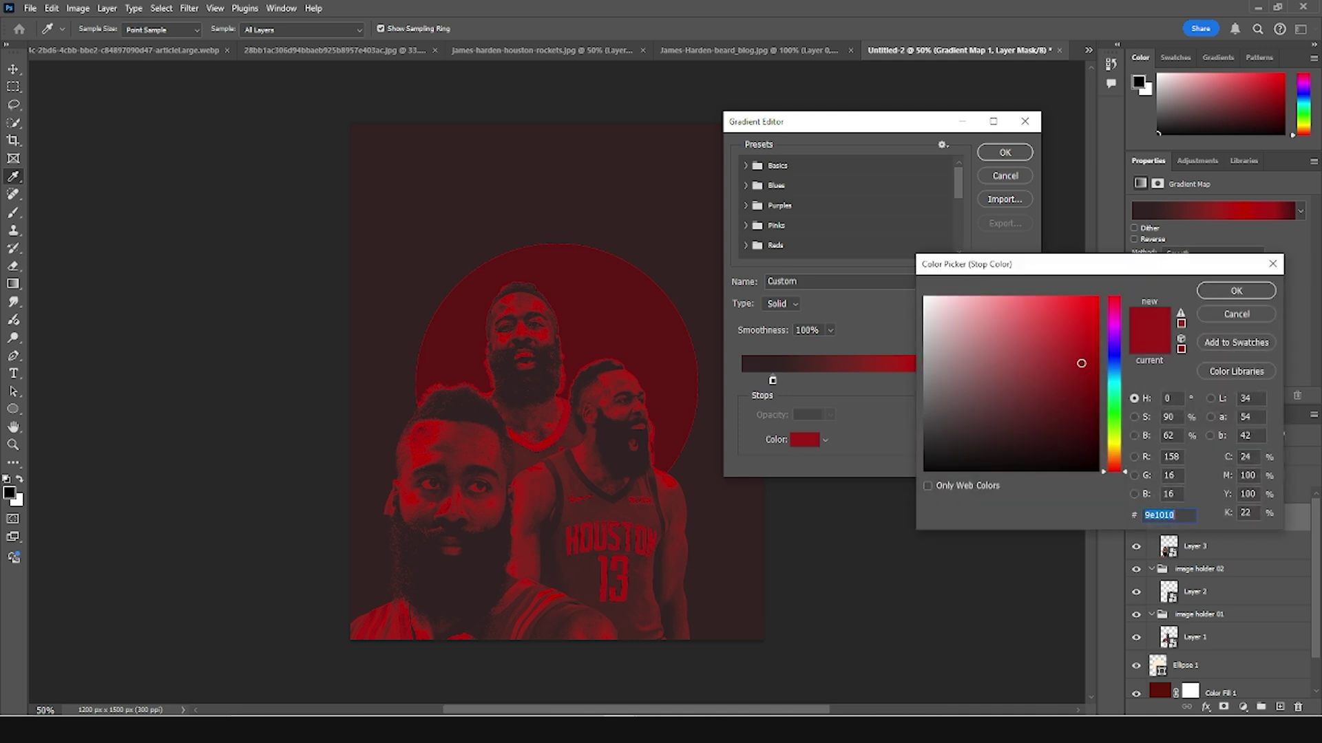
drag(1080, 361, 1079, 358)
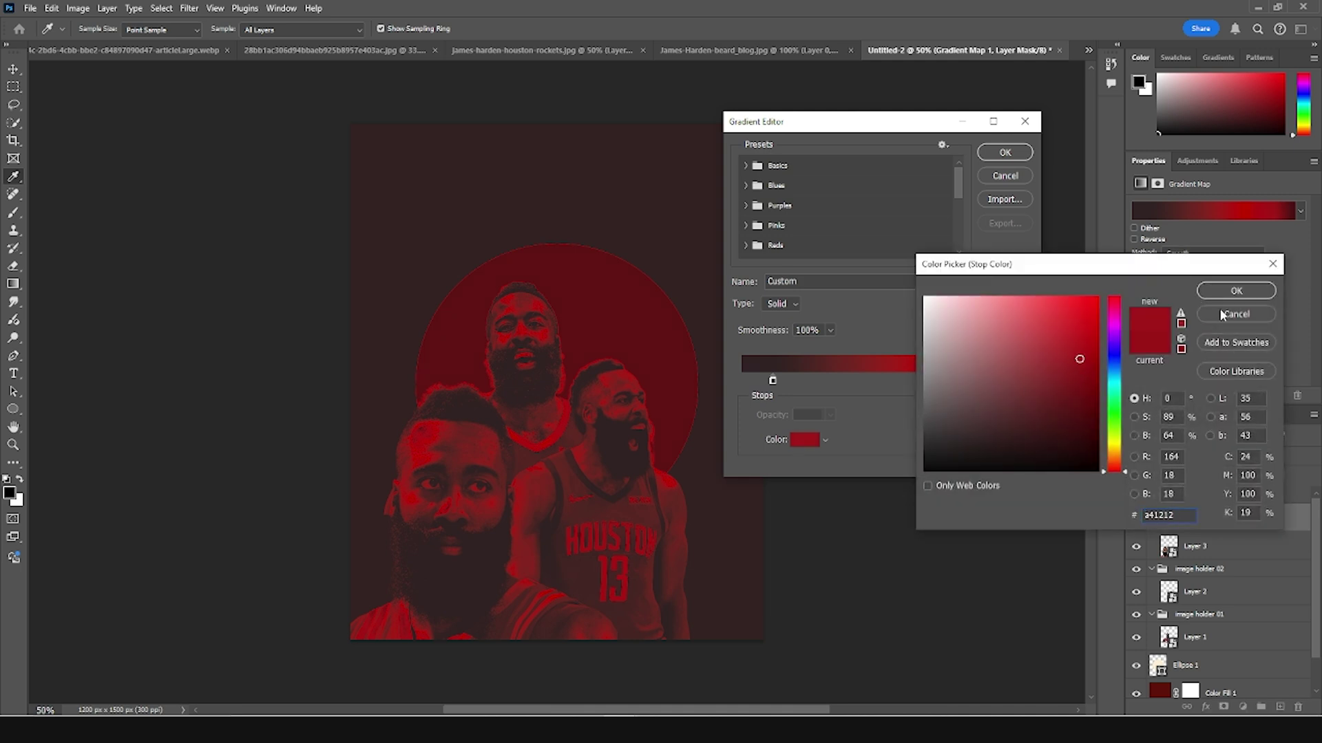
click(1248, 290)
click(1003, 153)
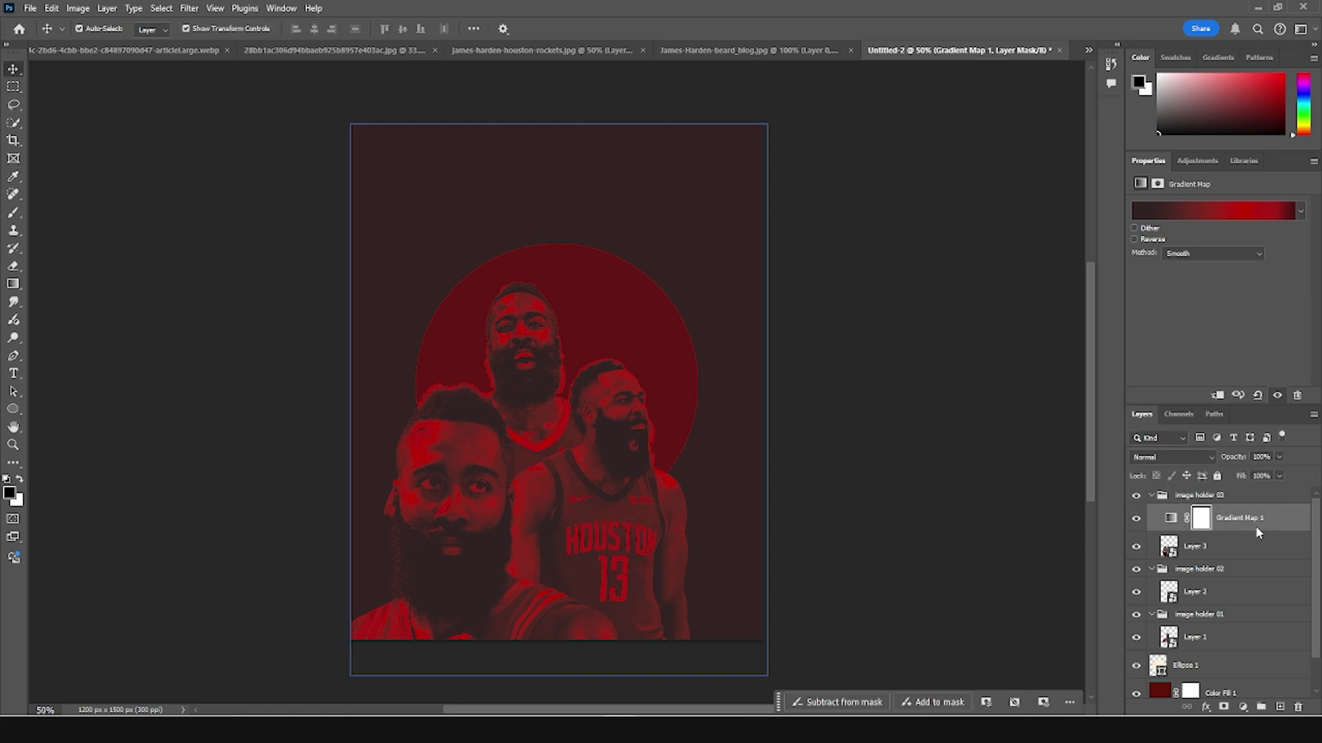
Step: Clip the gradient map to Layer 3 and check it by toggling that layer's visibility
right_click(1257, 531)
click(1232, 500)
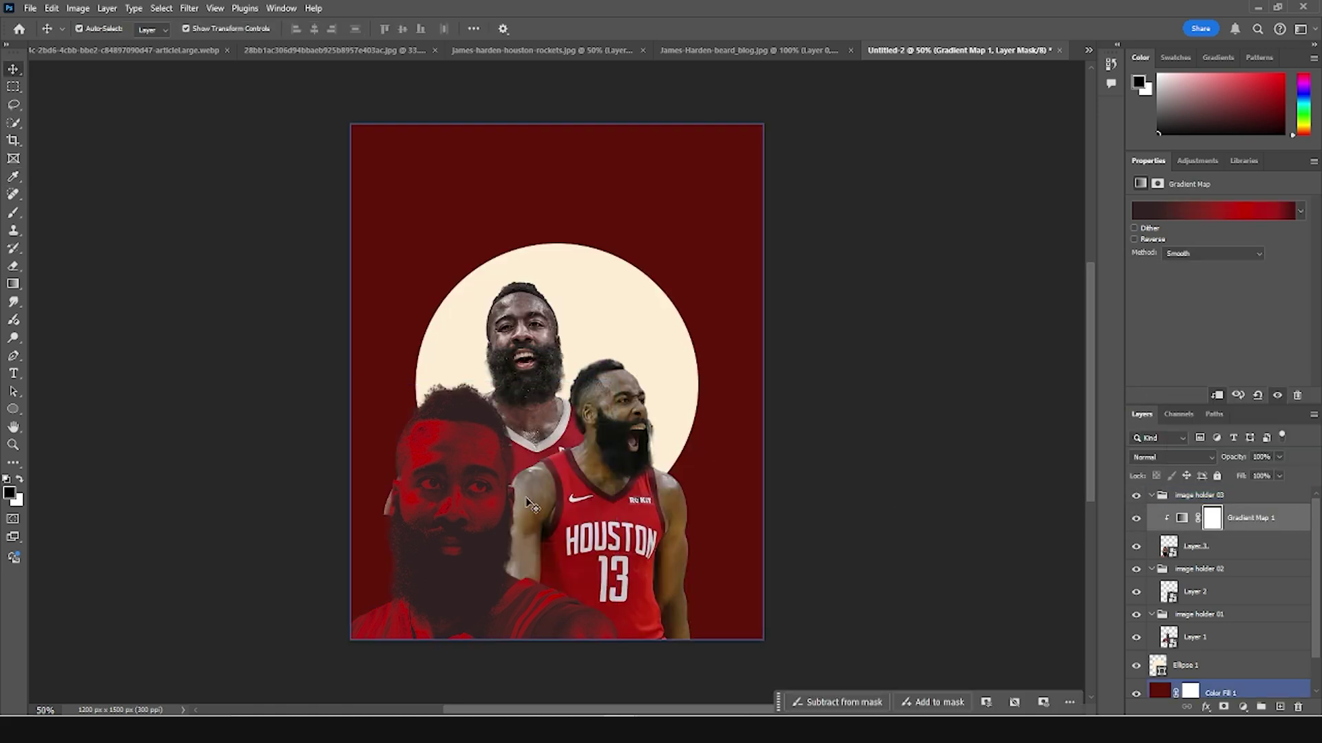
click(1167, 553)
click(1138, 547)
click(1138, 547)
Step: Duplicate the gradient map into image holder 02 and clip the copy to Layer 2
click(1182, 522)
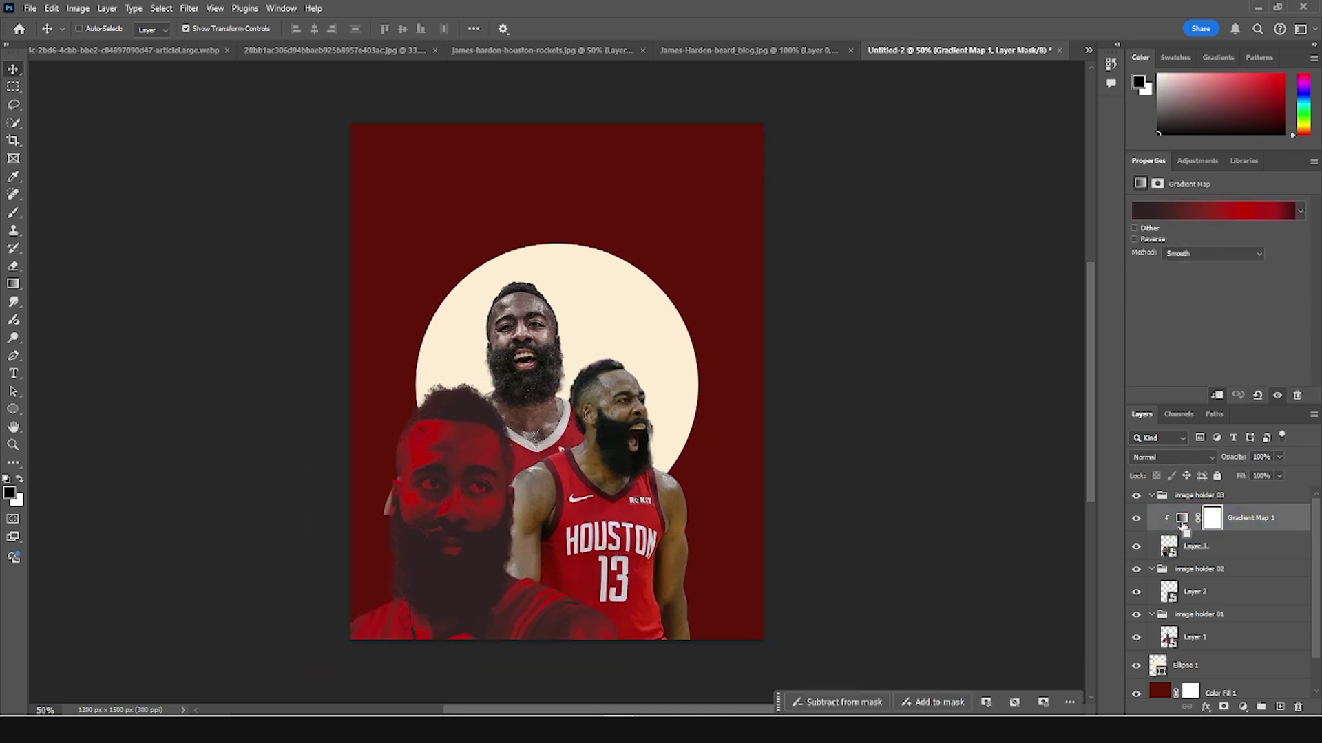
key(ctrl+j)
drag(1176, 513, 1183, 614)
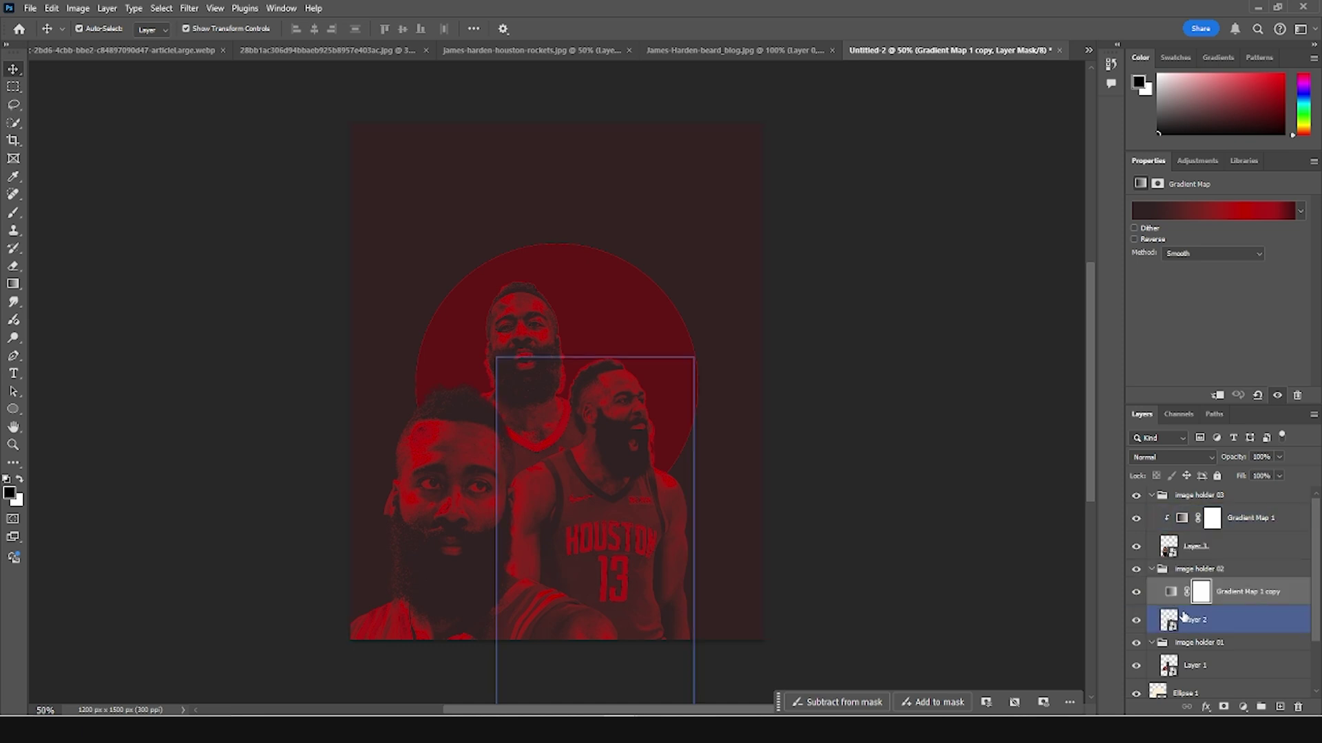
right_click(1228, 601)
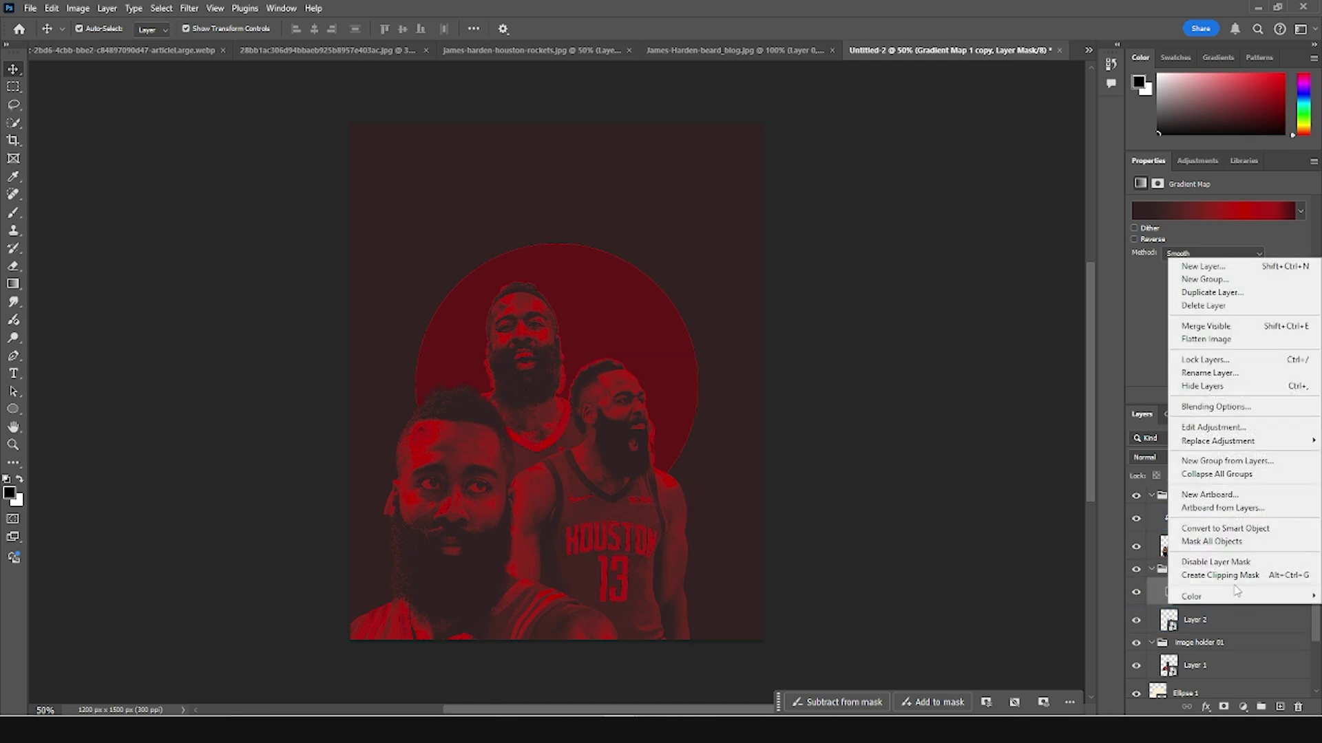
click(1233, 579)
Step: Duplicate the gradient map again into image holder 01, clip the copy to Layer 1 and clear the layer selection
scroll(1168, 585, down, 4)
scroll(1179, 580, up, 1)
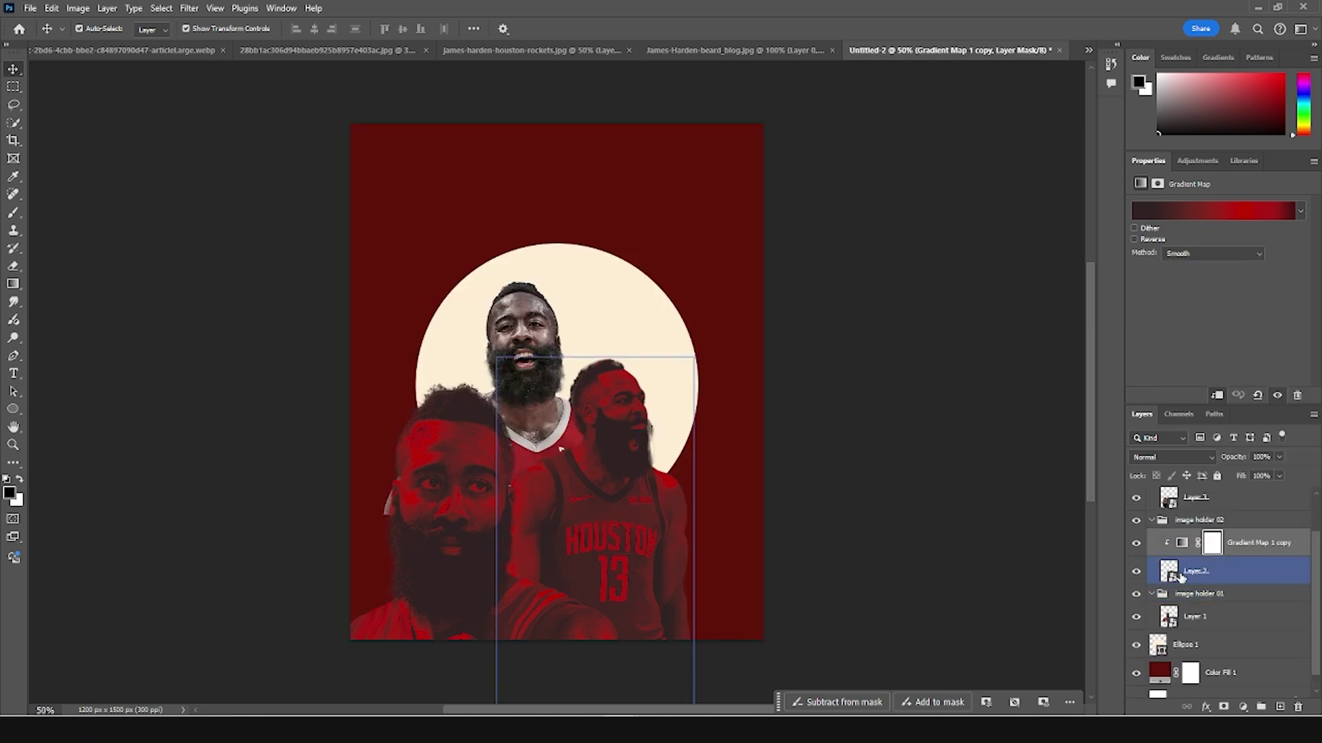
click(1184, 549)
key(ctrl+j)
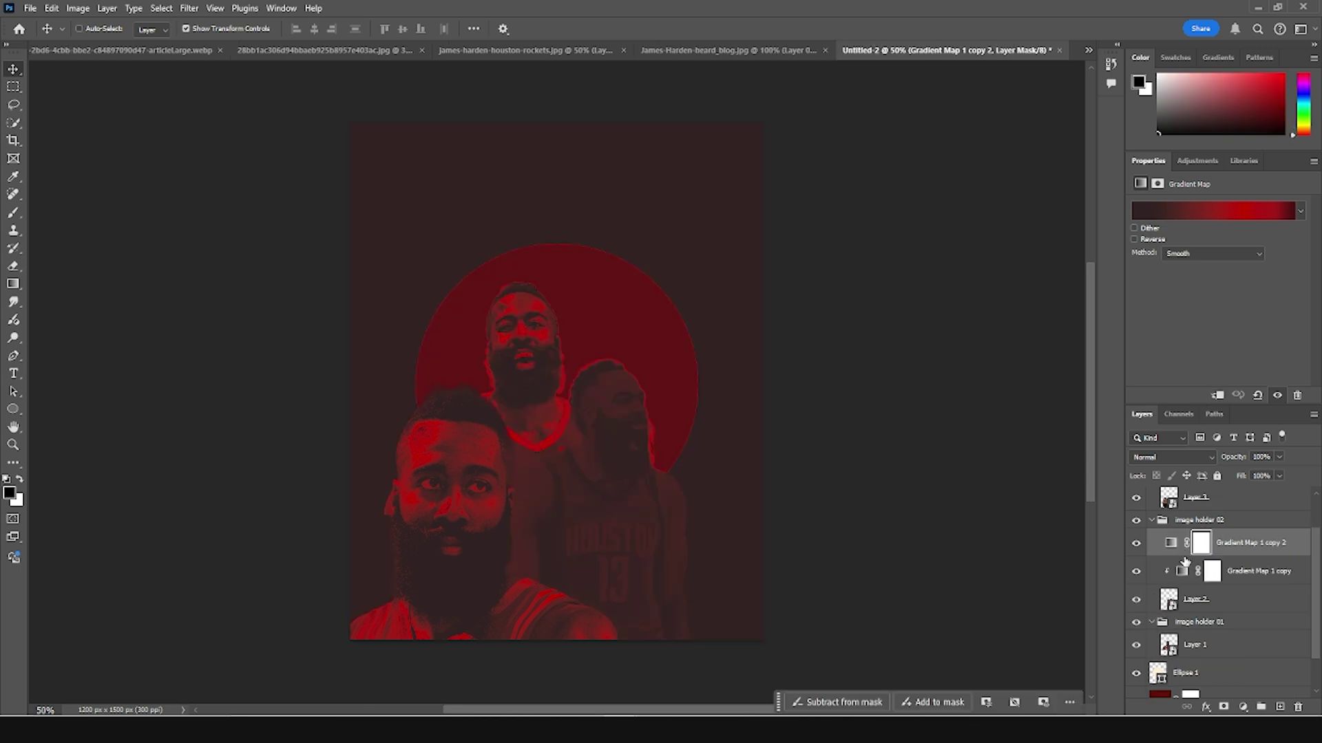
drag(1185, 550, 1184, 571)
scroll(1183, 571, down, 2)
drag(1174, 502, 1187, 586)
click(1194, 599)
click(1243, 582)
right_click(1246, 582)
click(1252, 548)
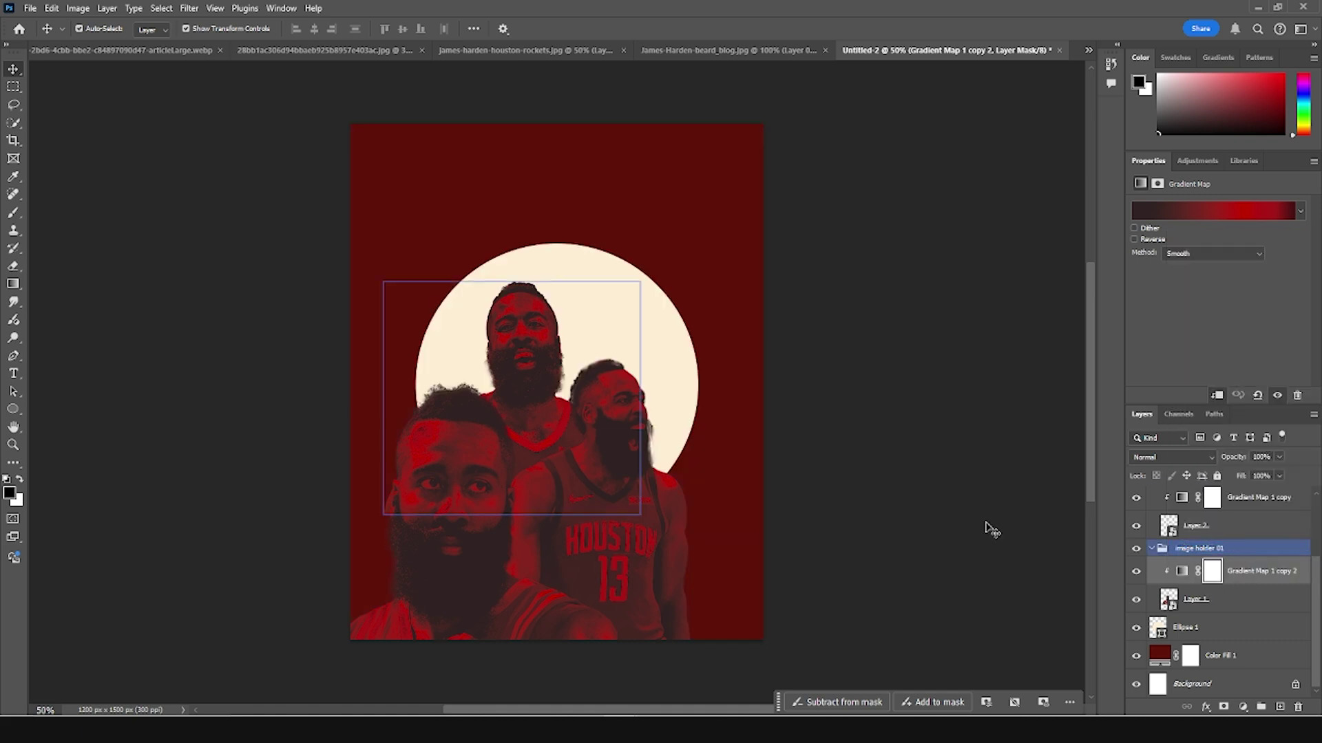
click(860, 511)
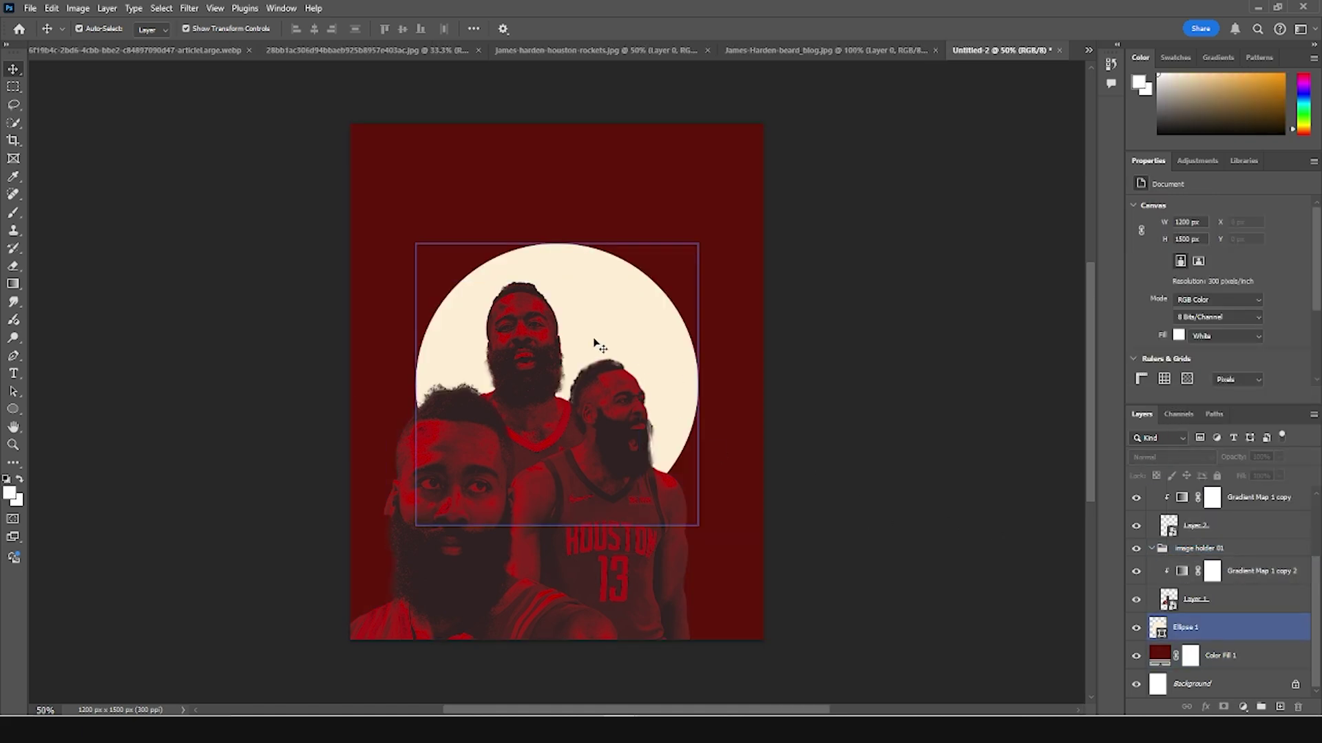
click(553, 415)
click(671, 490)
click(723, 517)
click(1006, 577)
click(1163, 577)
click(916, 577)
click(1183, 607)
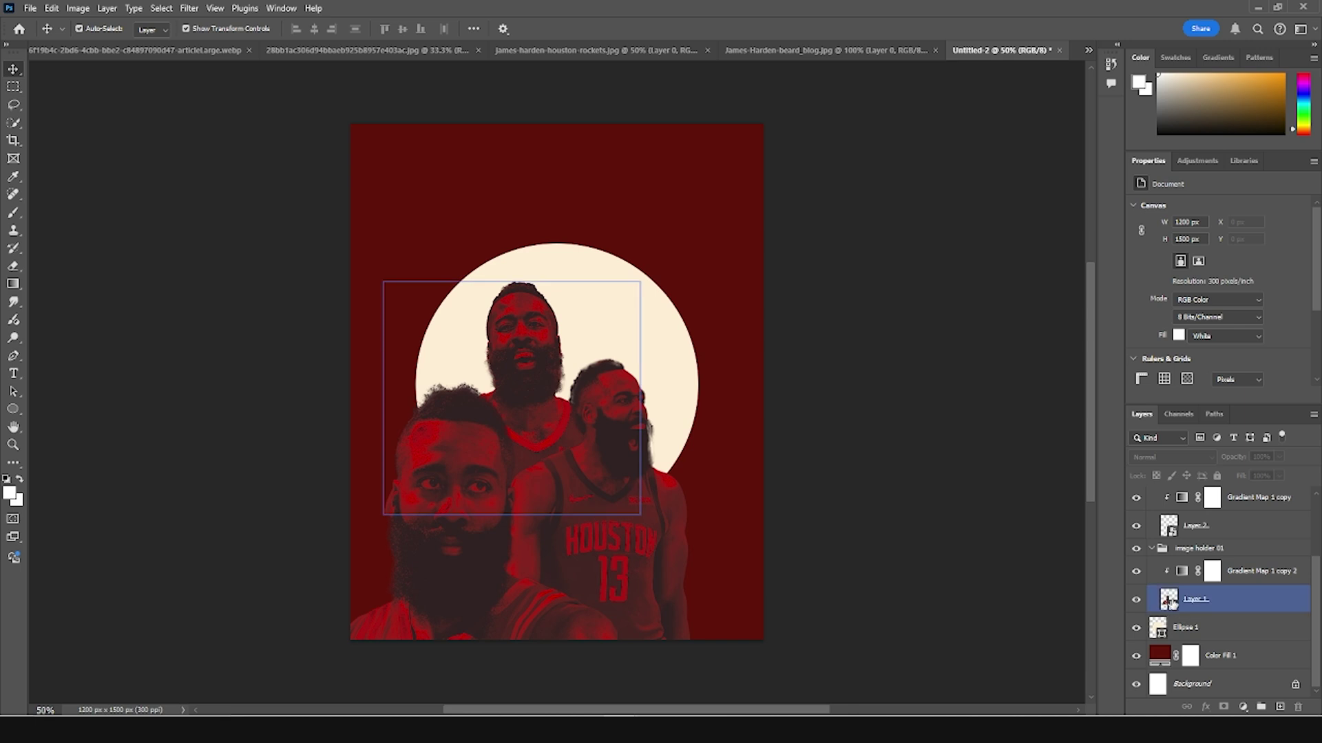
Step: Open the Camera Raw Filter on Layer 3 and set Clarity to +77, Shadows to +6 and Whites to -52
click(1168, 603)
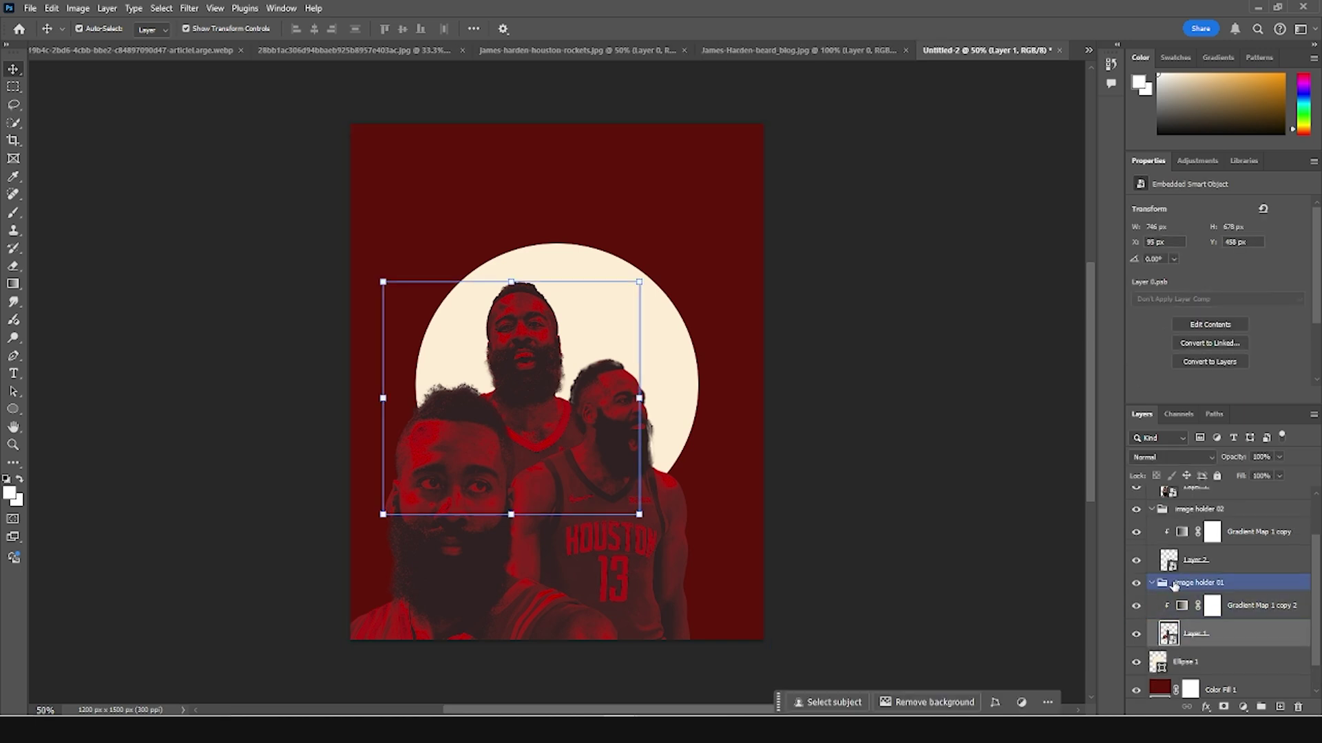
click(1168, 505)
scroll(1168, 508, up, 2)
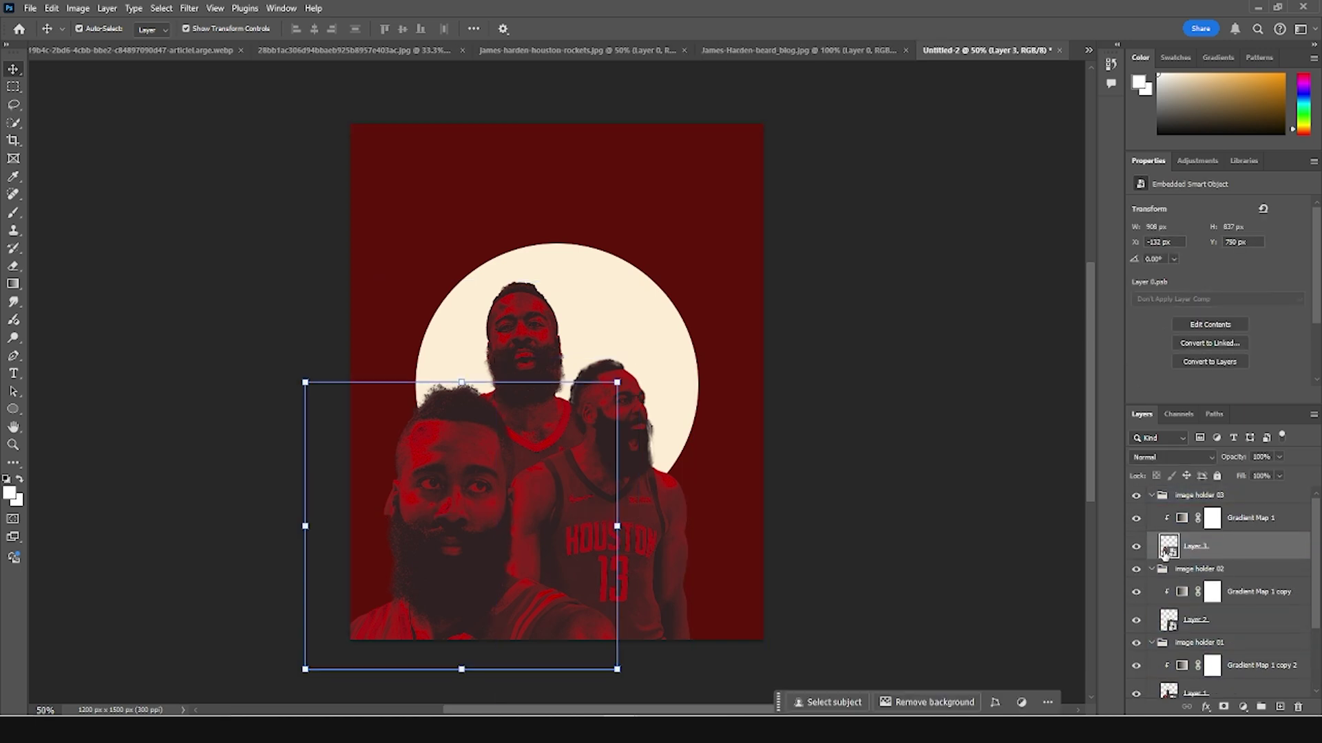
click(1138, 547)
click(1138, 547)
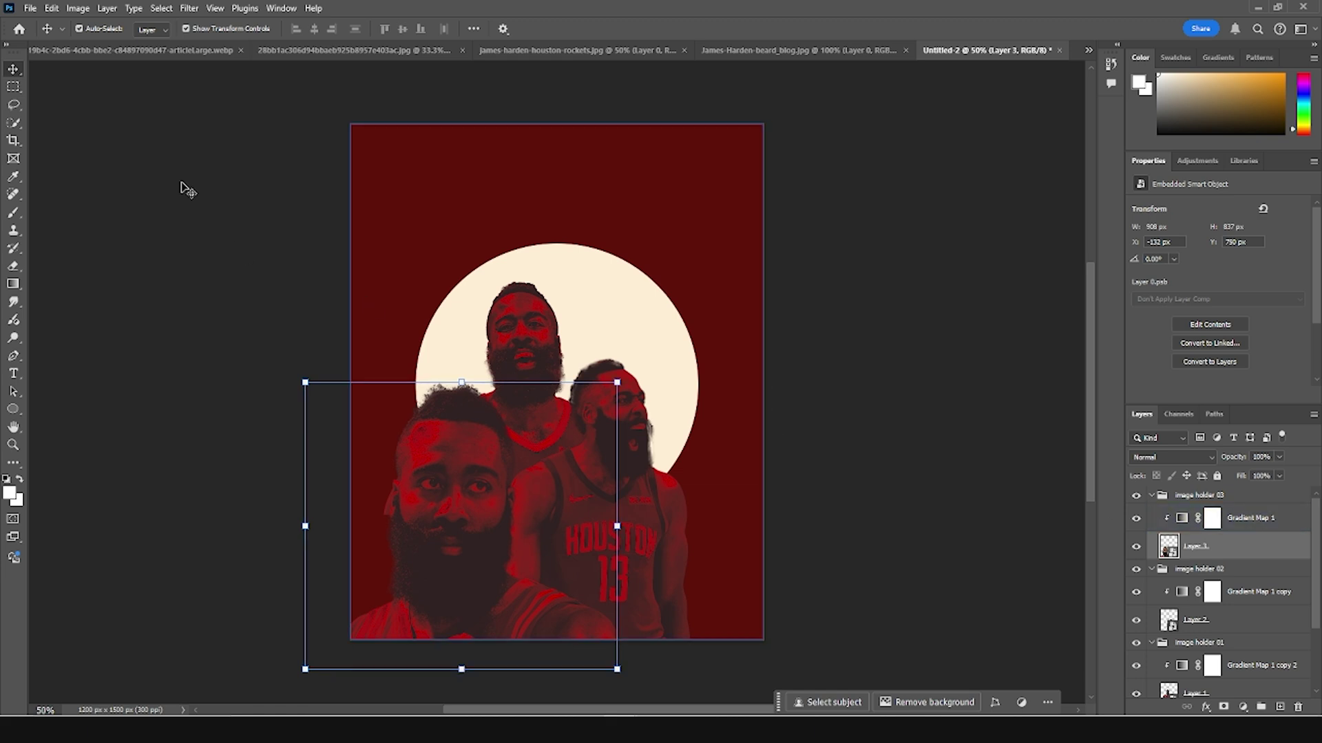
click(188, 9)
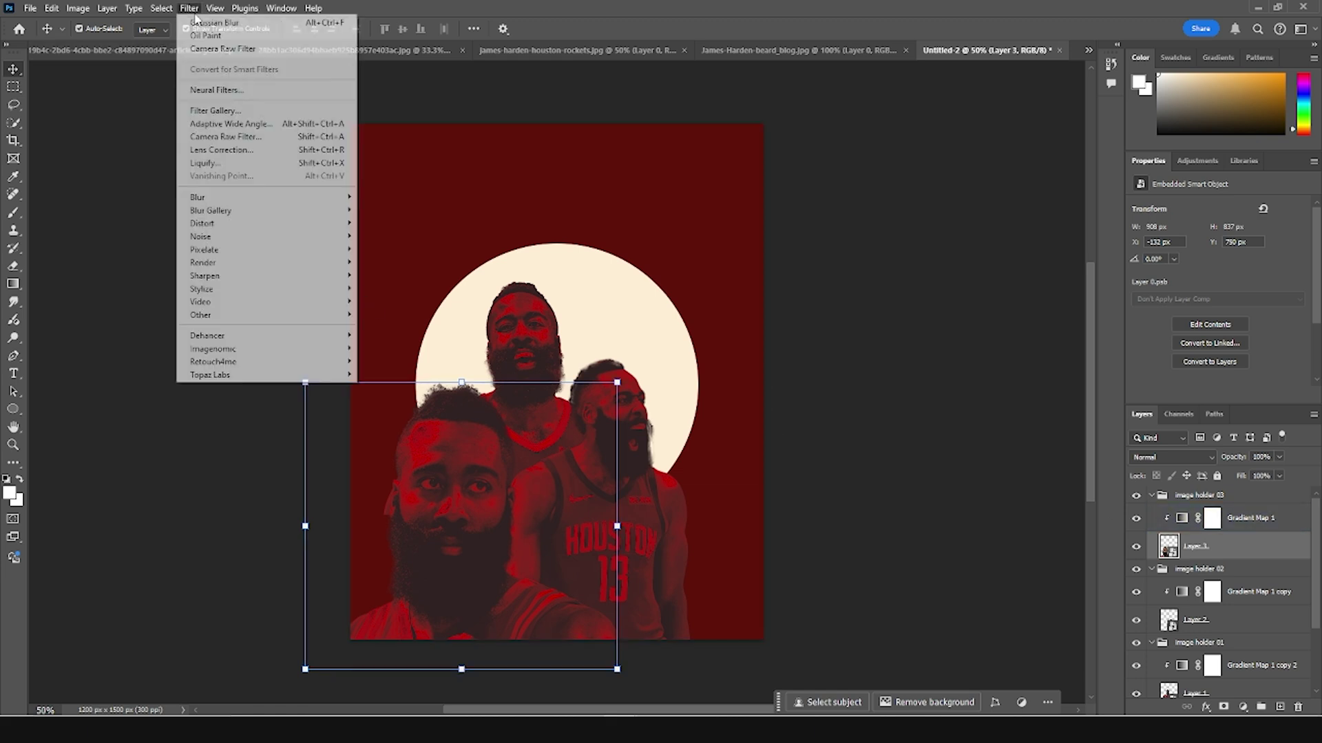
click(234, 139)
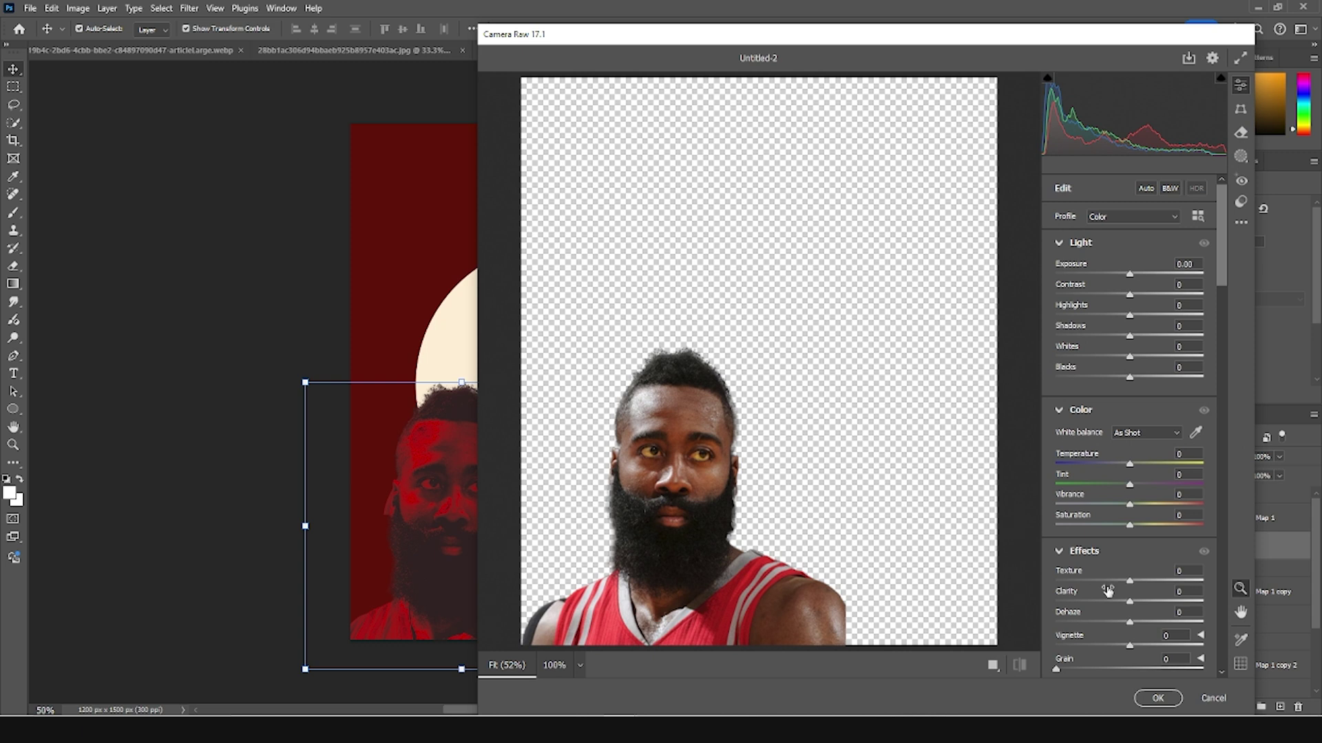
drag(1181, 603, 1189, 605)
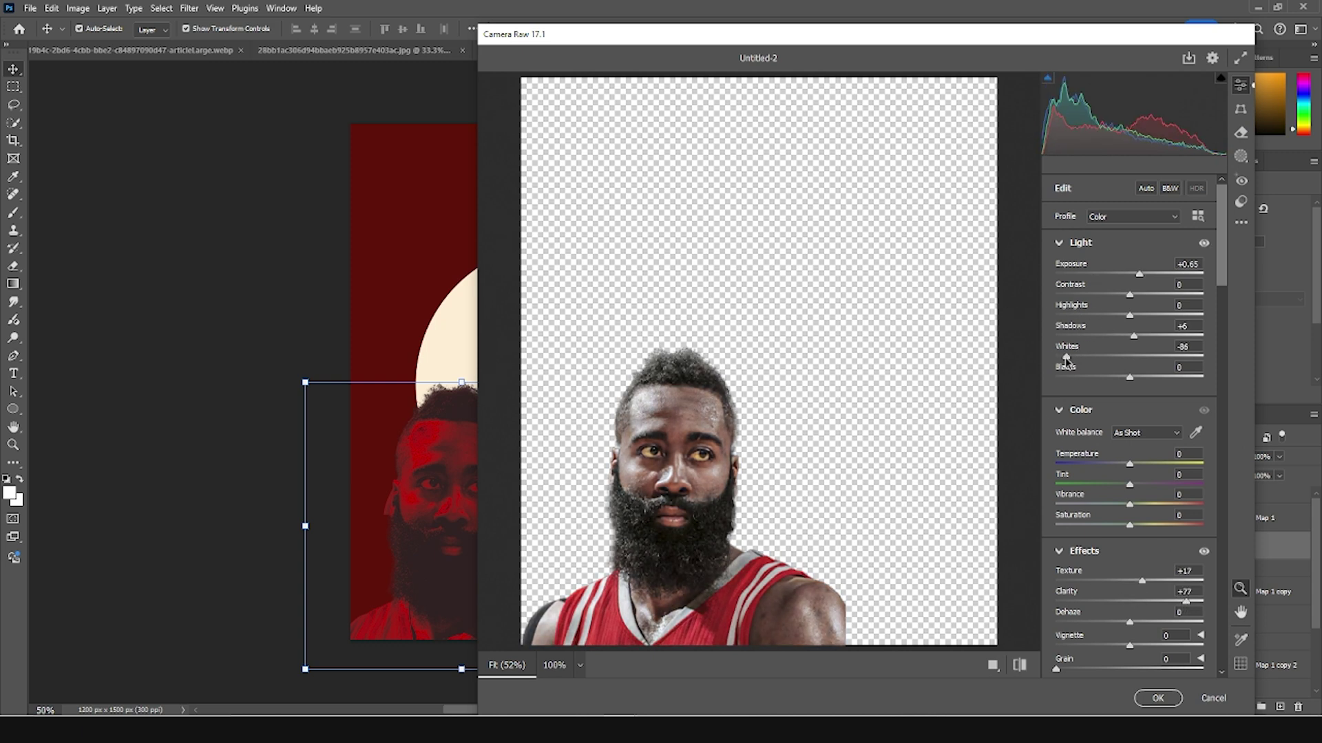
mouse_move(1070, 358)
mouse_down()
mouse_move(1124, 359)
mouse_move(1092, 359)
mouse_up()
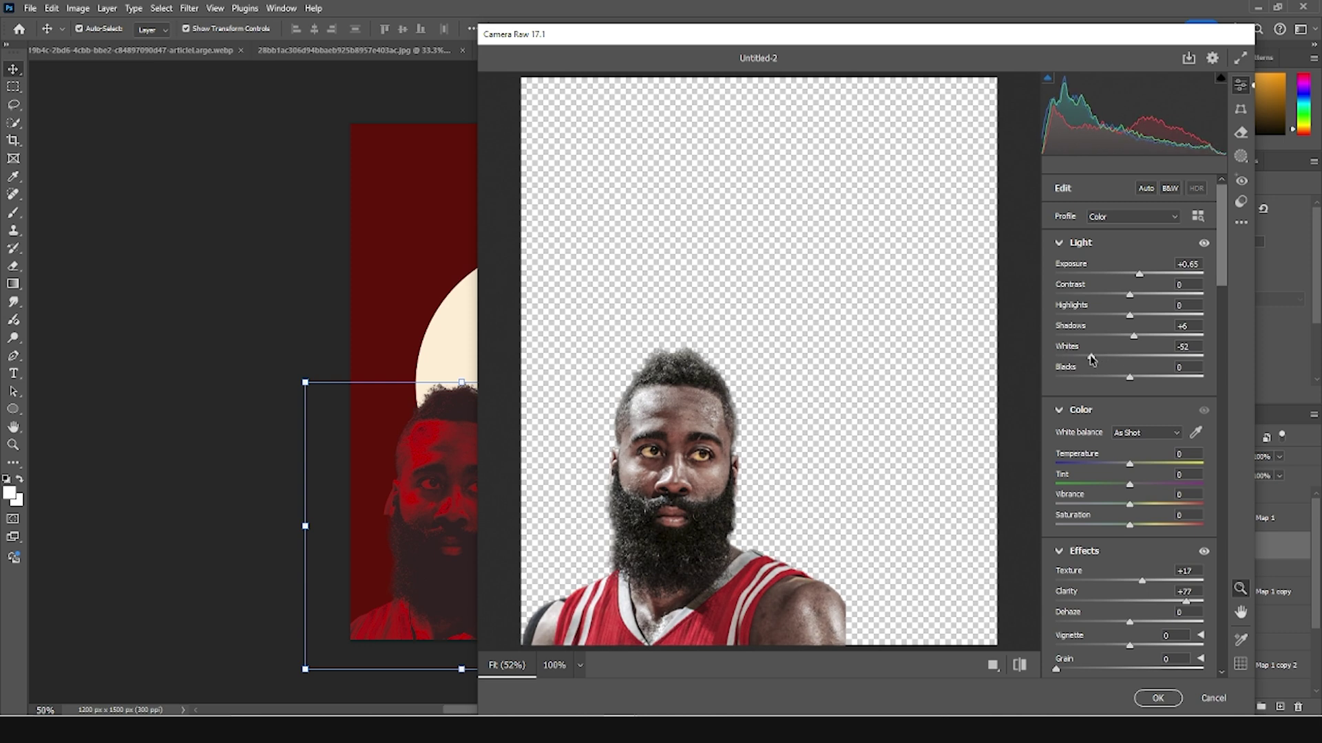
Step: Set Layer 3's Camera Raw Exposure to +0.30 and Texture to +11, and apply the filter
drag(1139, 278, 1134, 278)
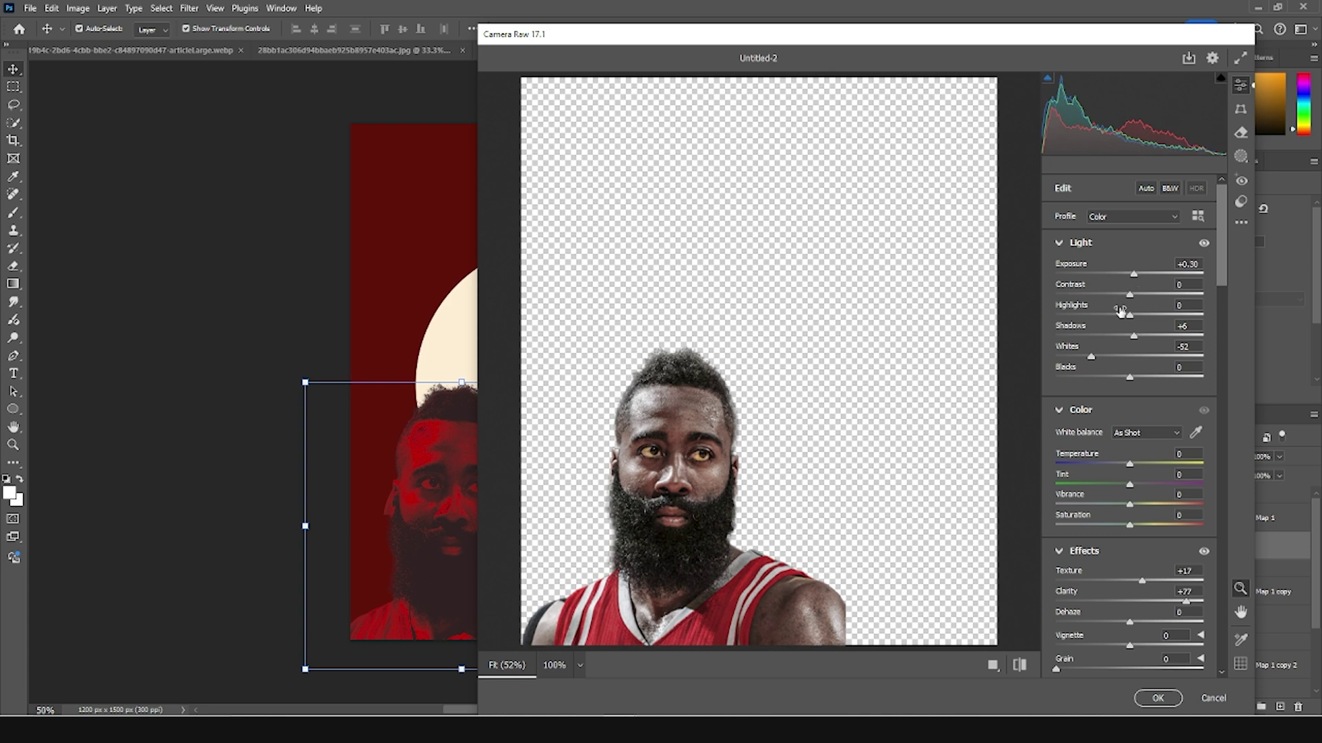
scroll(1112, 558, down, 2)
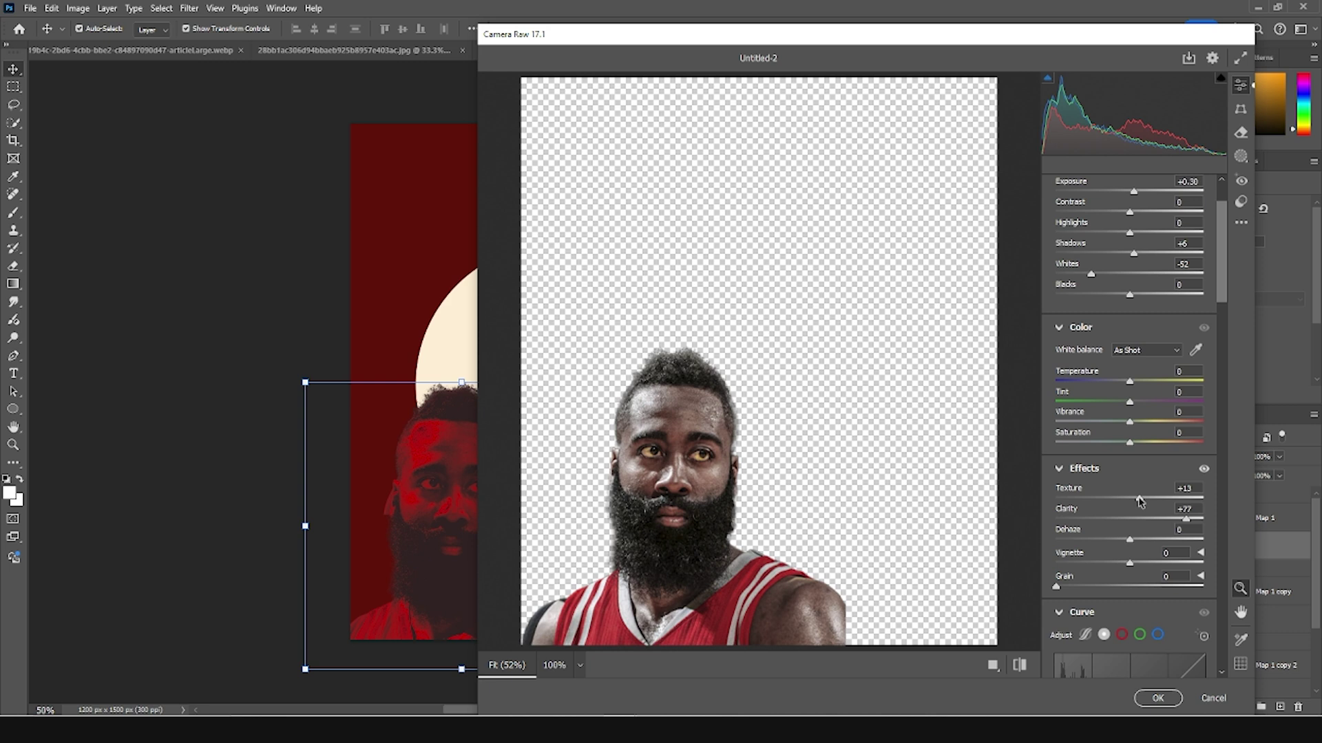
scroll(1102, 540, down, 4)
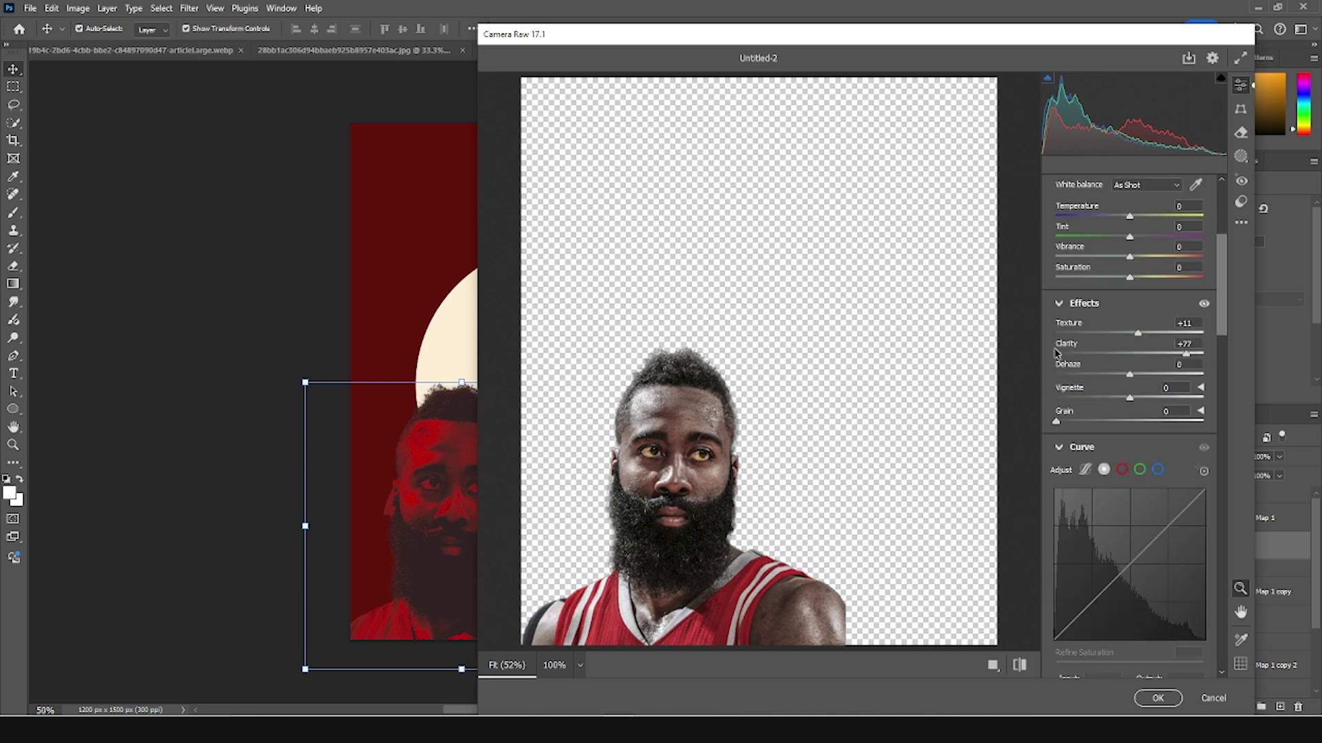
click(1158, 698)
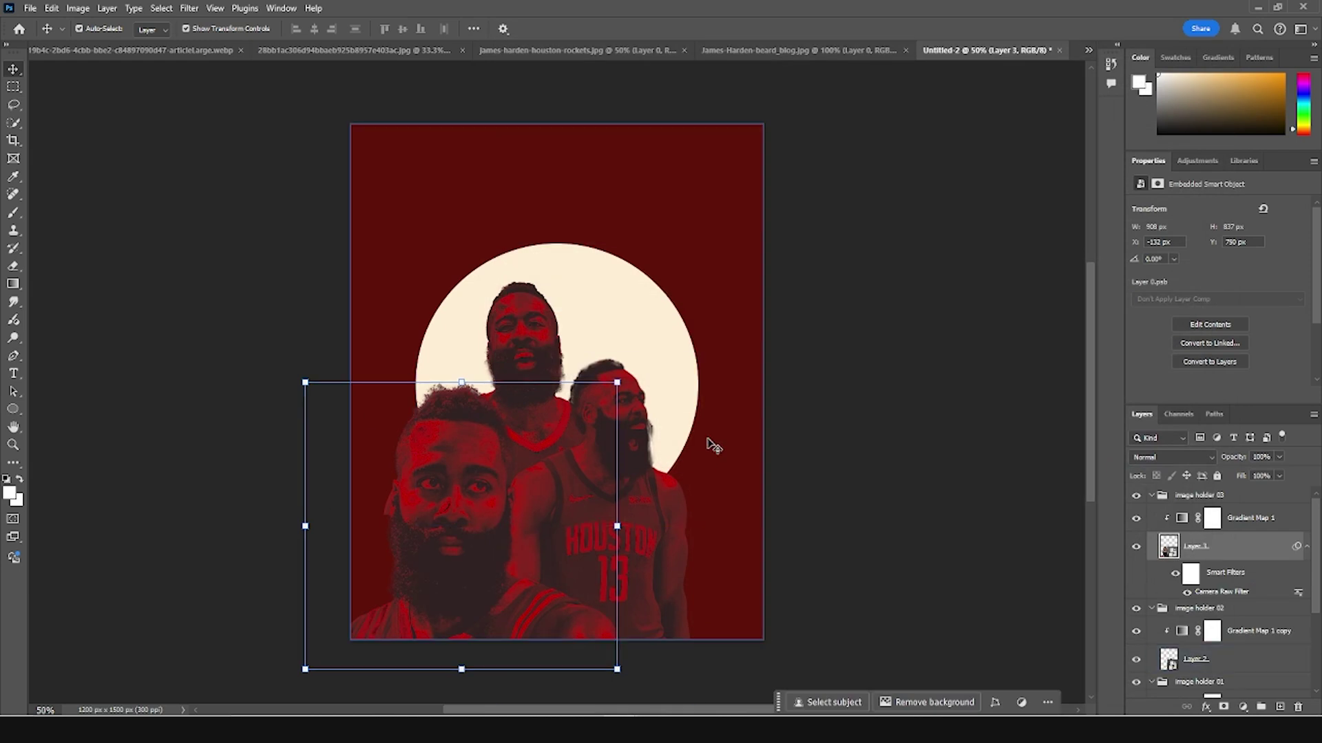
Step: Open the Camera Raw Filter on Layer 2 and apply the previous Camera Raw settings to it
click(915, 505)
click(654, 515)
click(1137, 574)
click(1137, 574)
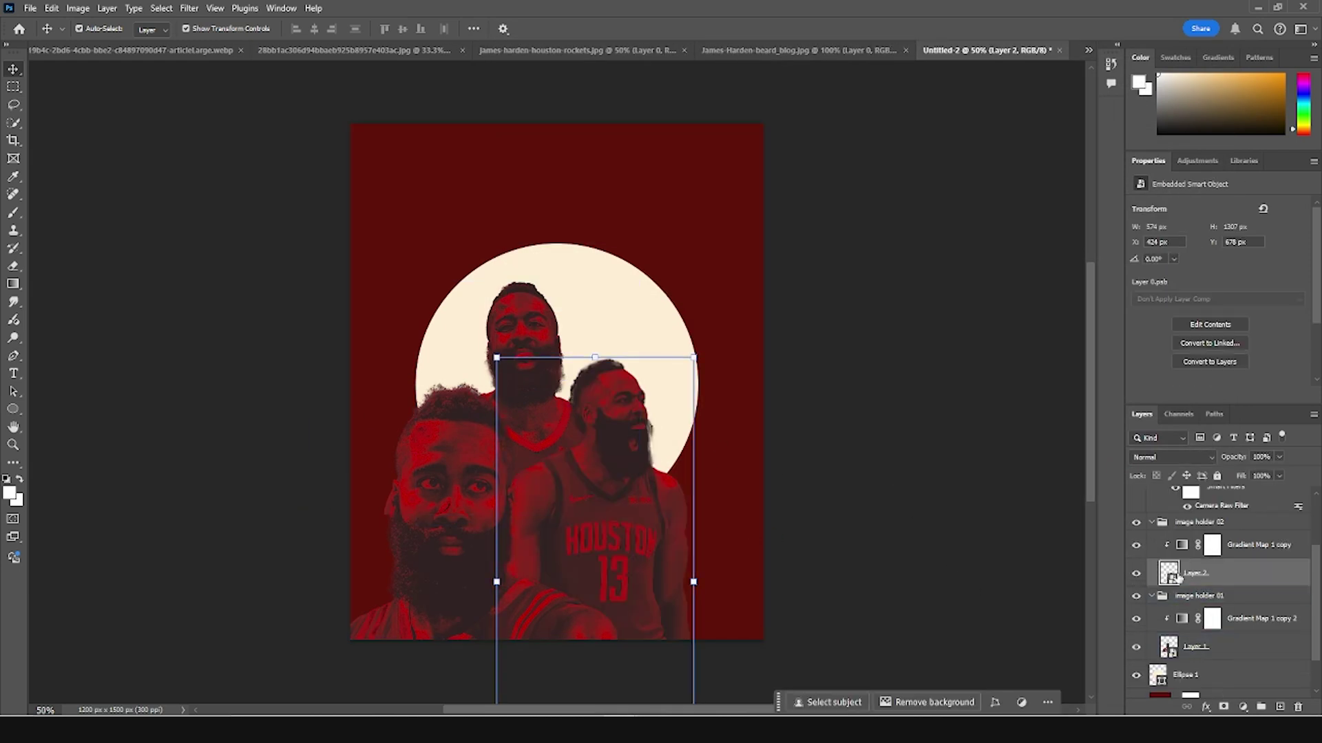
click(190, 9)
click(220, 136)
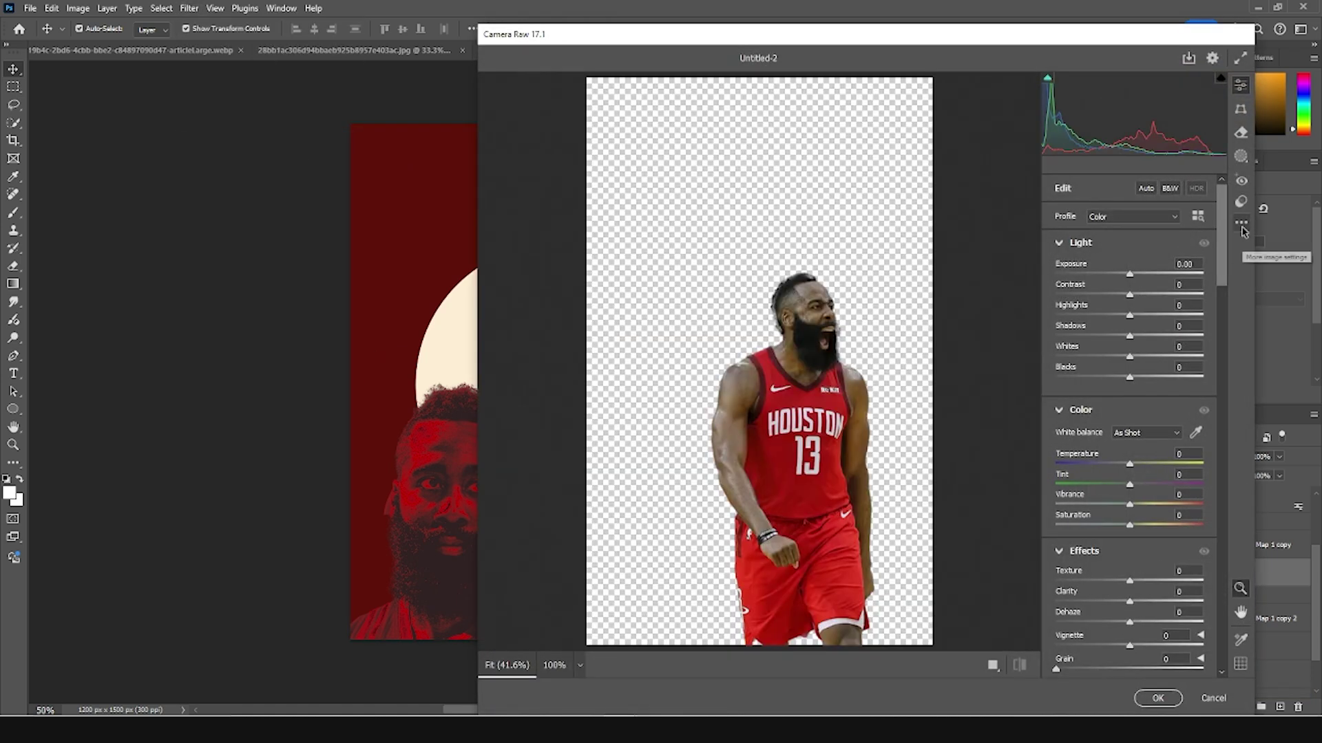
click(1244, 231)
click(1228, 277)
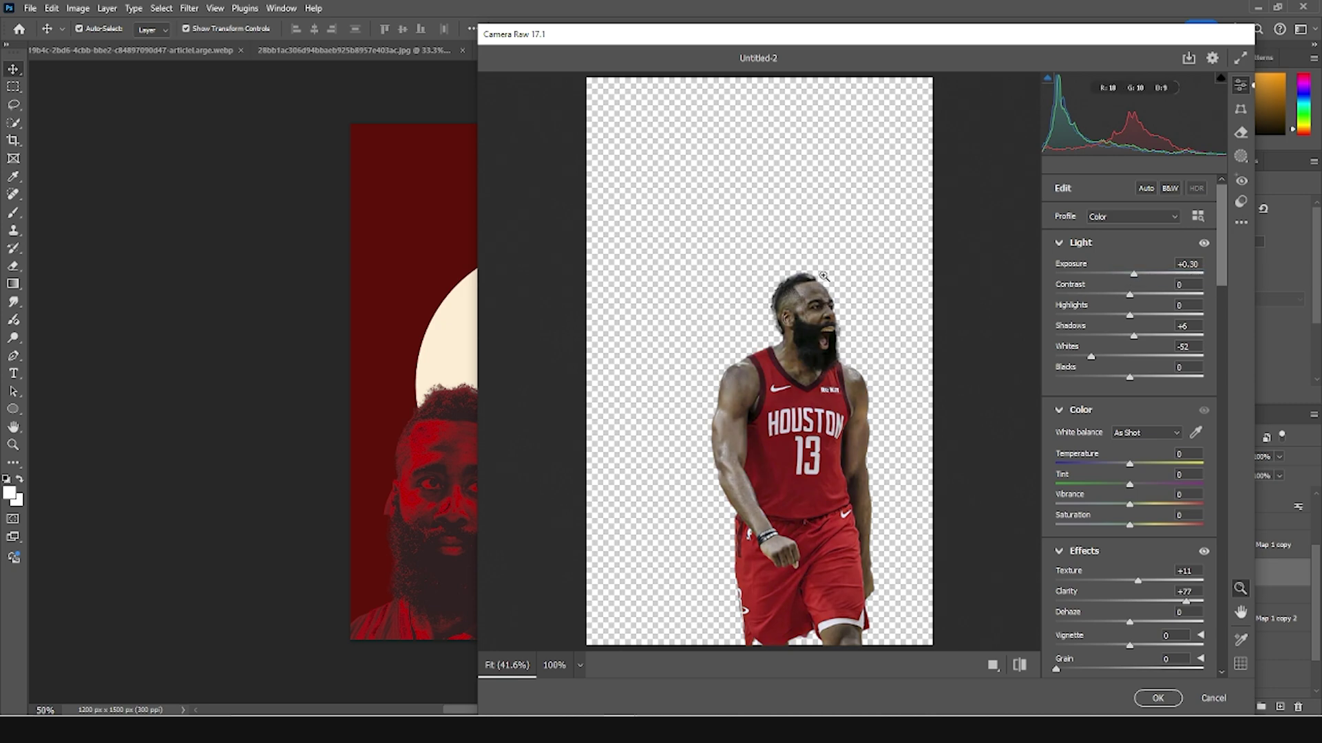
Step: Inspect the player's face up close, set Layer 2's Camera Raw Exposure to +0.35 and apply the filter
drag(823, 276, 904, 278)
alt+click(826, 320)
drag(1135, 279, 1137, 278)
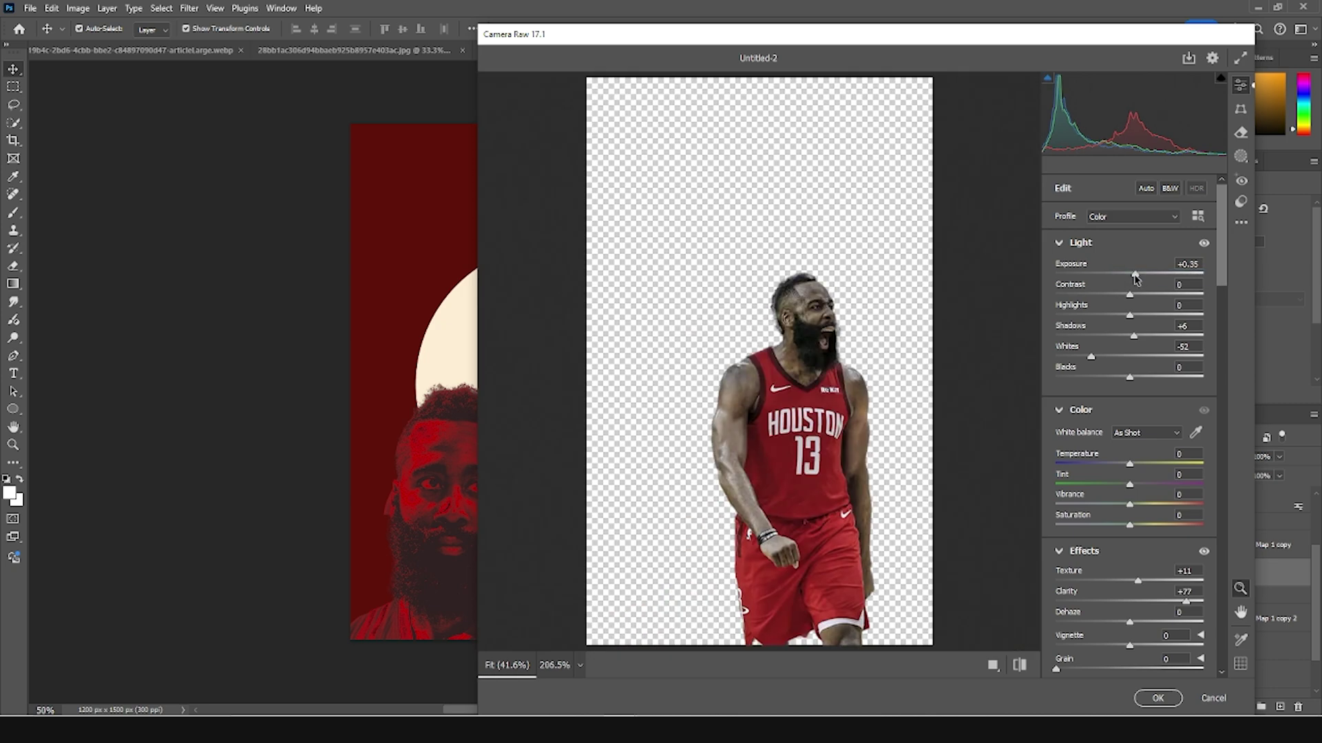
drag(811, 328, 853, 346)
click(865, 352)
click(1144, 695)
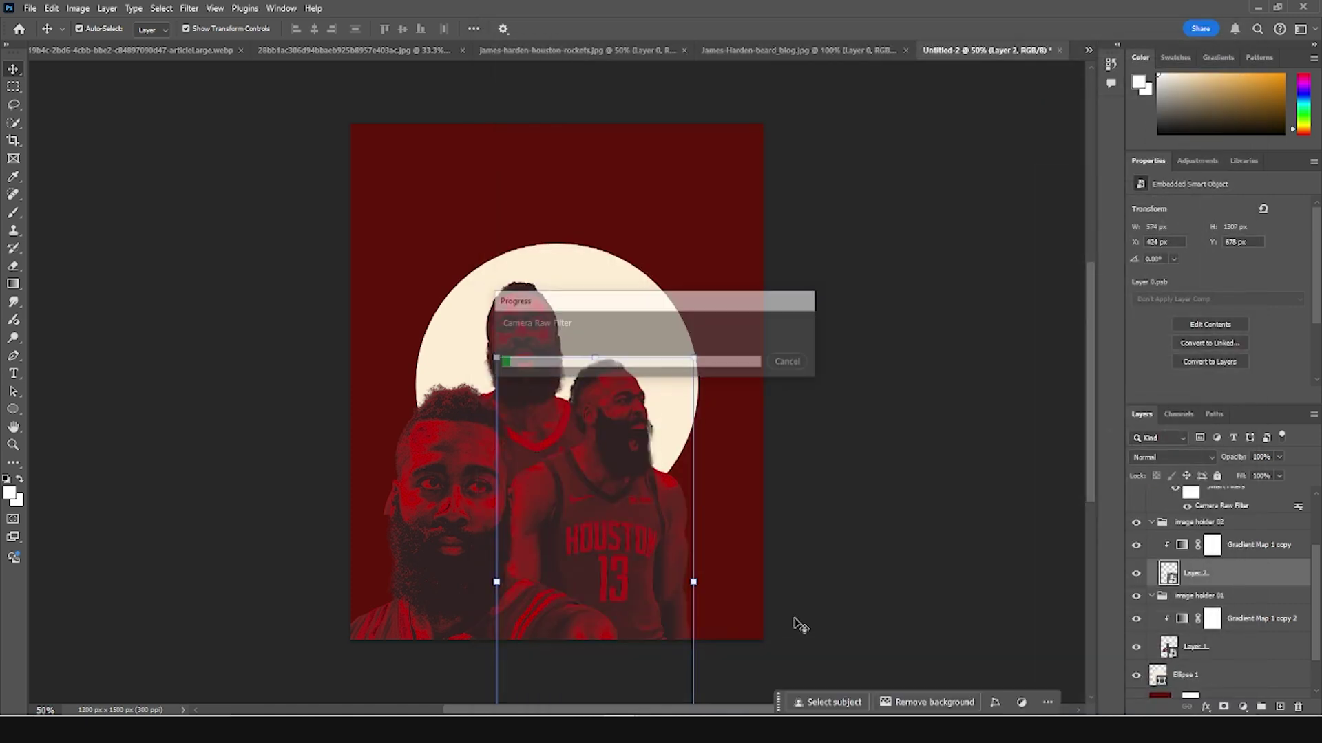
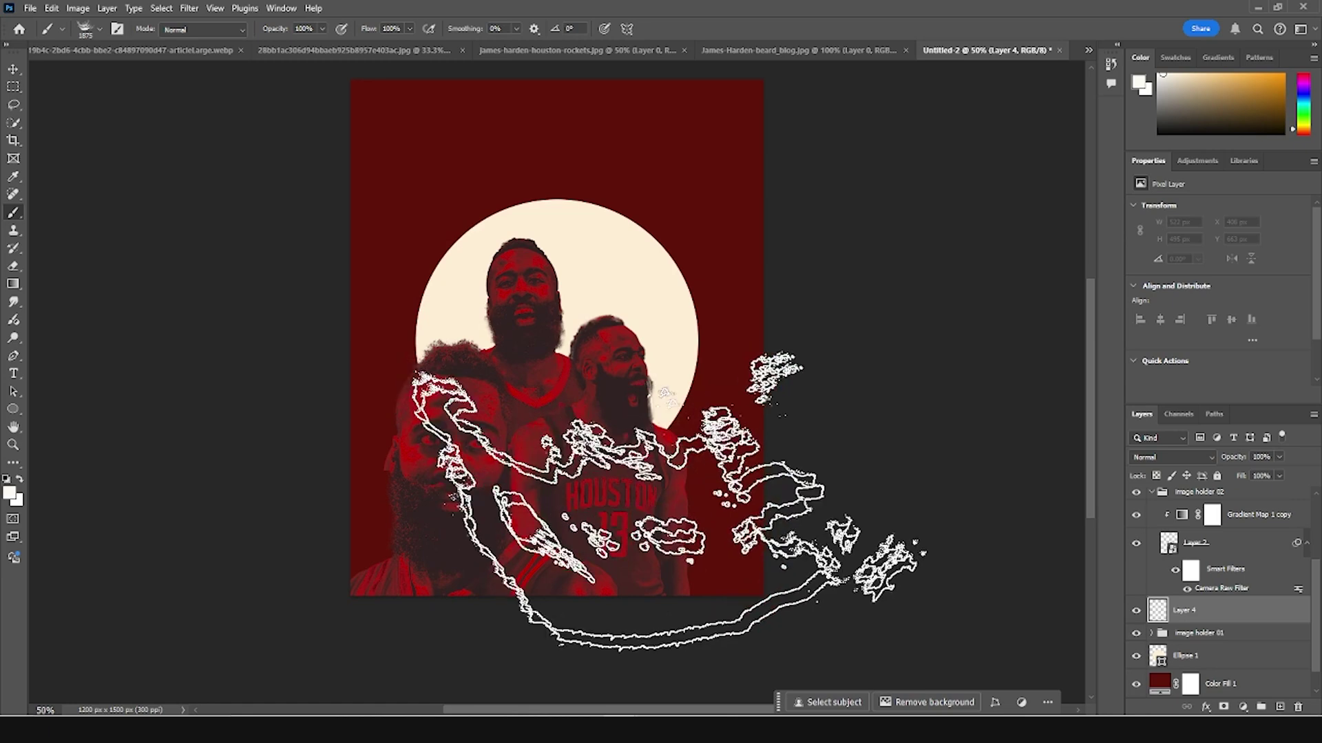
Step: Reduce the smoke brush to about 700 px and paint light smoke on Layer 4 over the rear player's lower chest
key(bracketleft)
key(bracketleft)
key(bracketleft)
key(bracketleft)
key(bracketleft)
key(bracketleft)
key(bracketleft)
key(bracketleft)
key(bracketleft)
key(bracketleft)
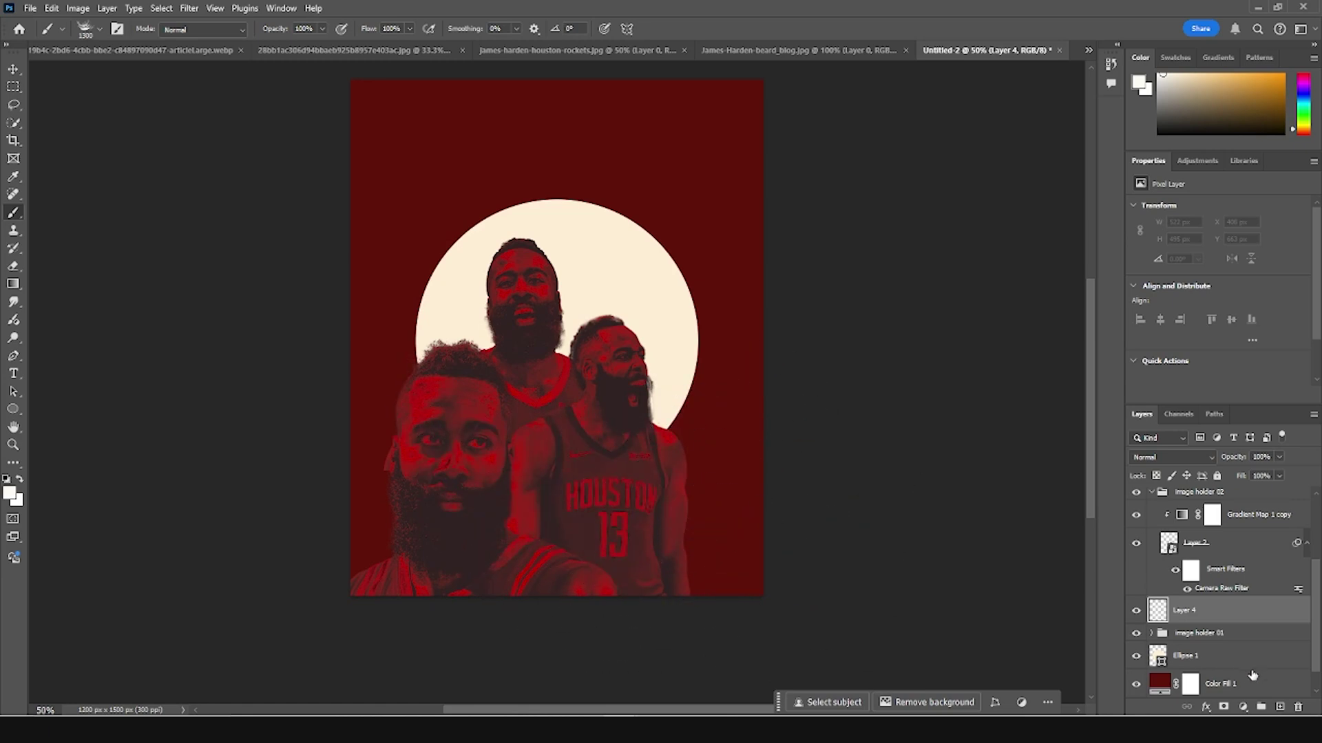
key(bracketleft)
key(bracketleft)
key(bracketleft)
key(bracketleft)
key(bracketleft)
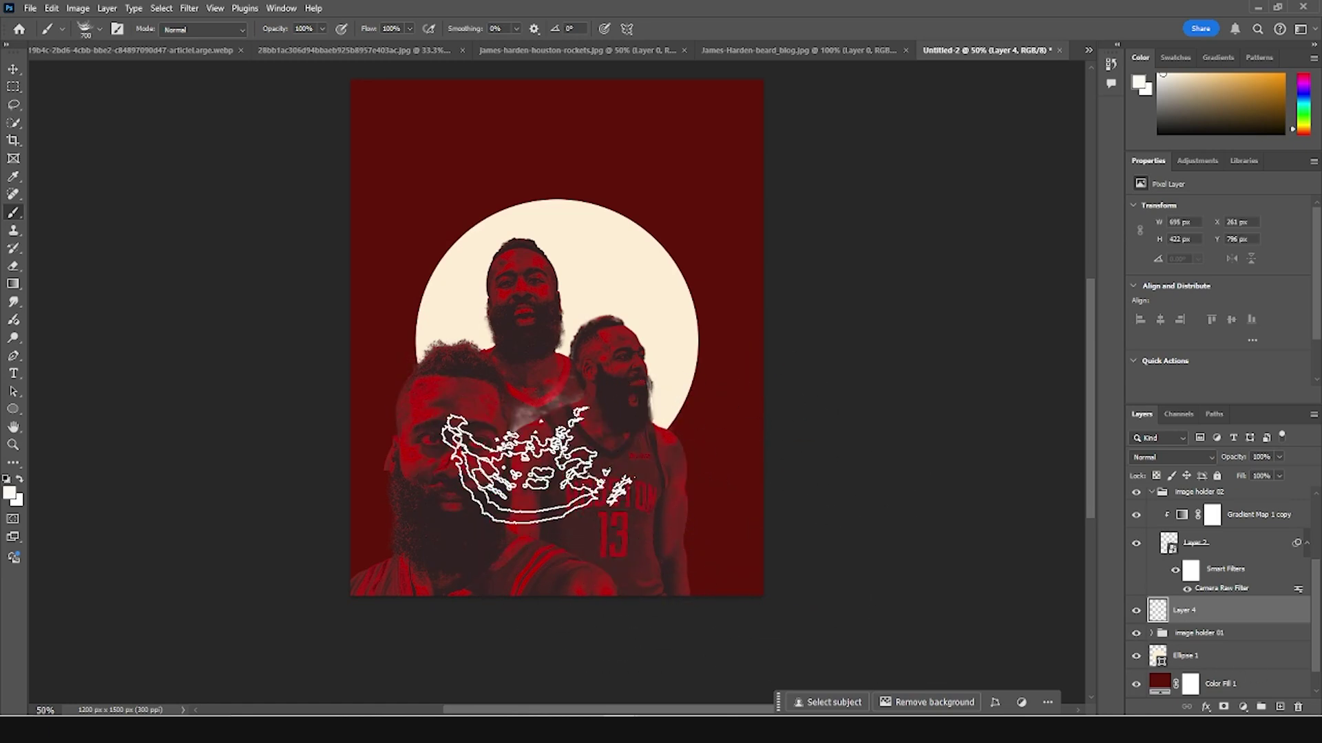
click(565, 424)
key(bracketright)
key(bracketright)
click(531, 462)
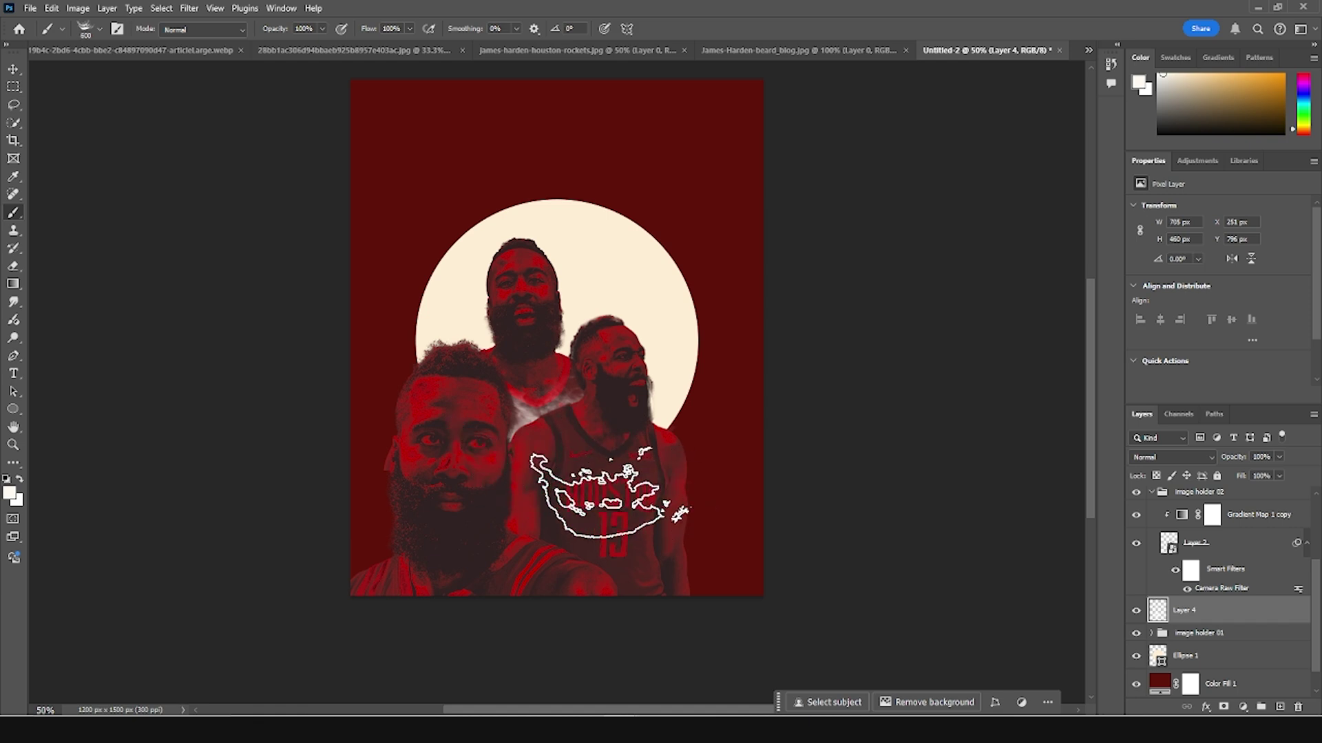
Step: Paint a wisp of smoke on Layer 4 beside the number 13 player's outer shoulder and reduce the brush to 300 px
click(630, 425)
key(bracketleft)
key(bracketleft)
key(bracketleft)
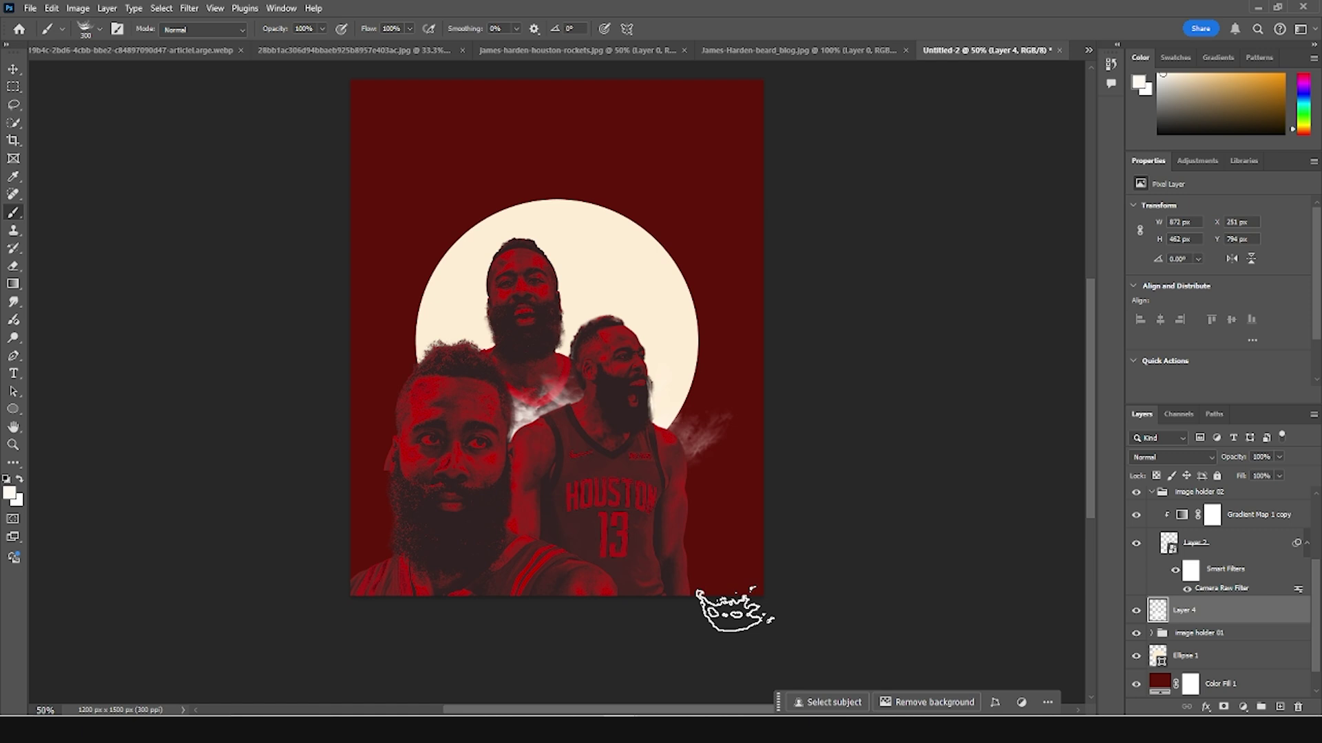
Step: Add a new empty layer and place it directly above the image holder 02 group
scroll(1209, 616, up, 4)
click(1213, 561)
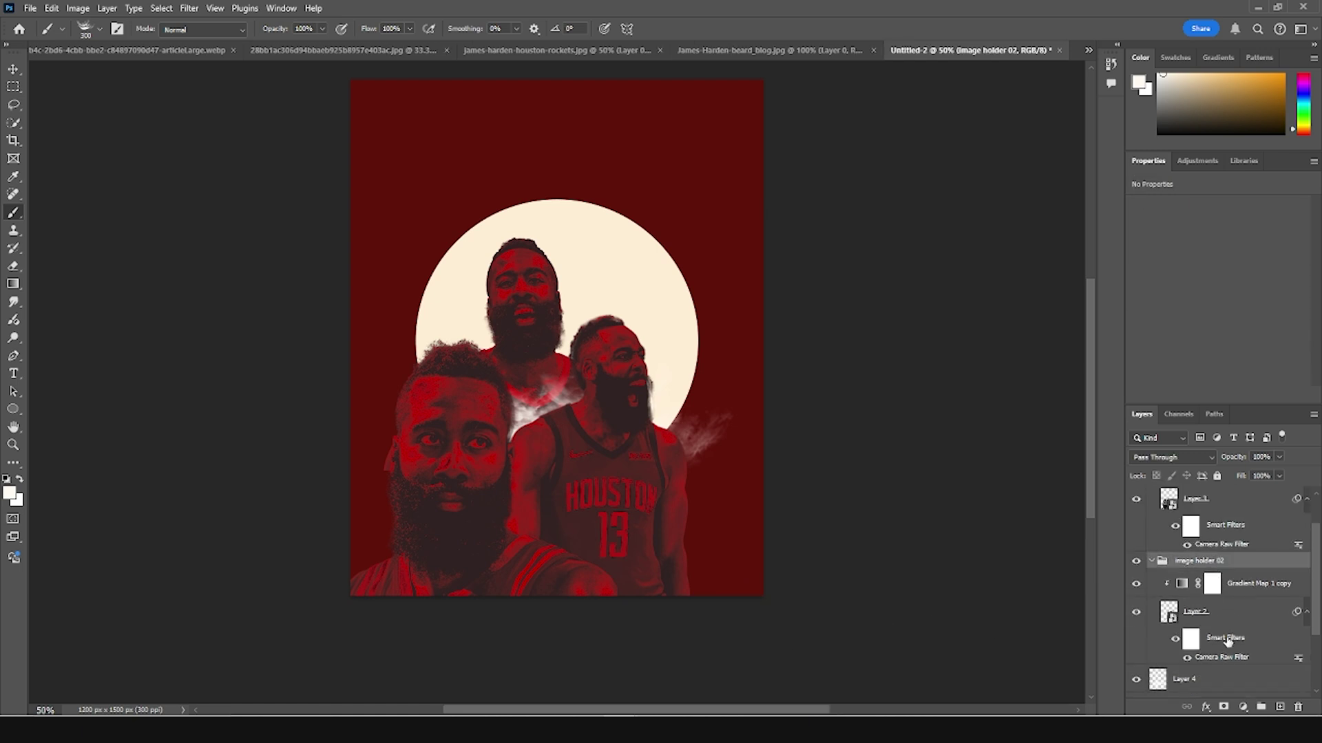
click(1280, 707)
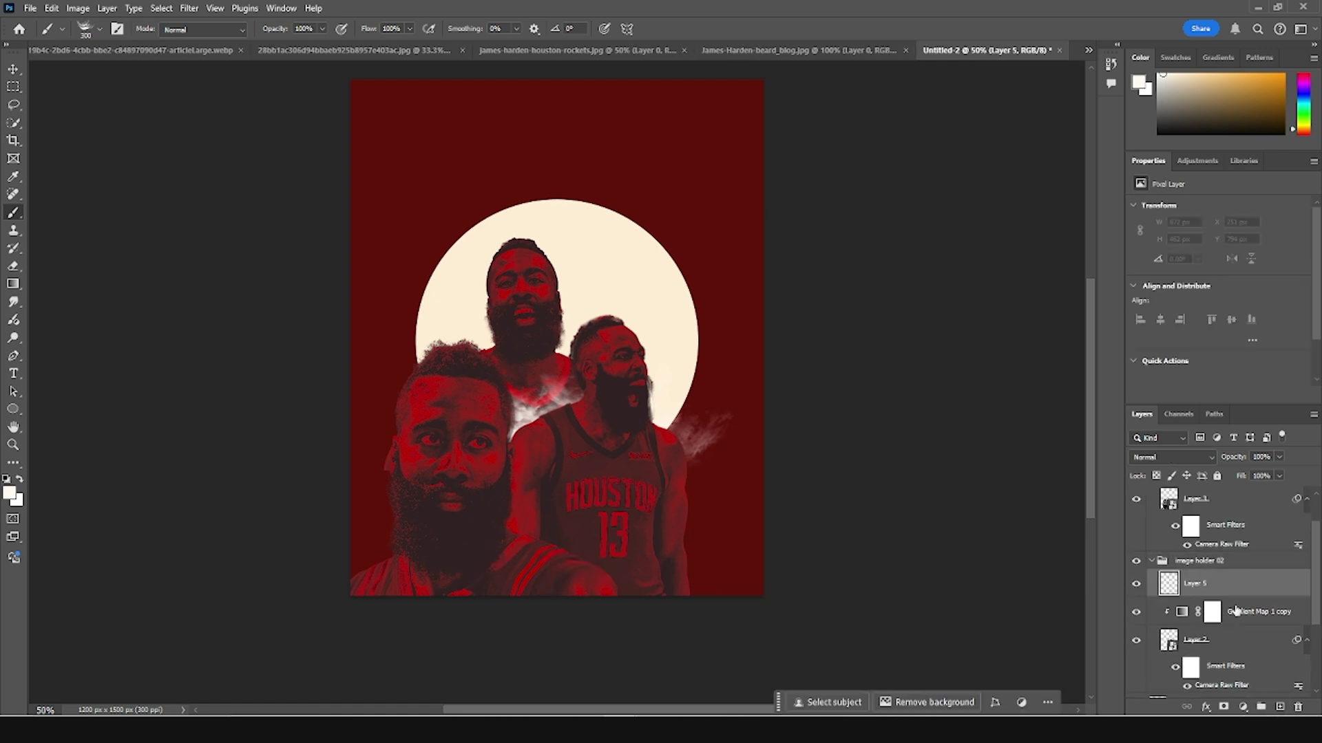
drag(1195, 593, 1192, 555)
Step: Paint smoke on Layer 5 over the number 13 player's lower body, using brush sizes between 400 and 600 px
key(bracketright)
key(bracketright)
key(bracketright)
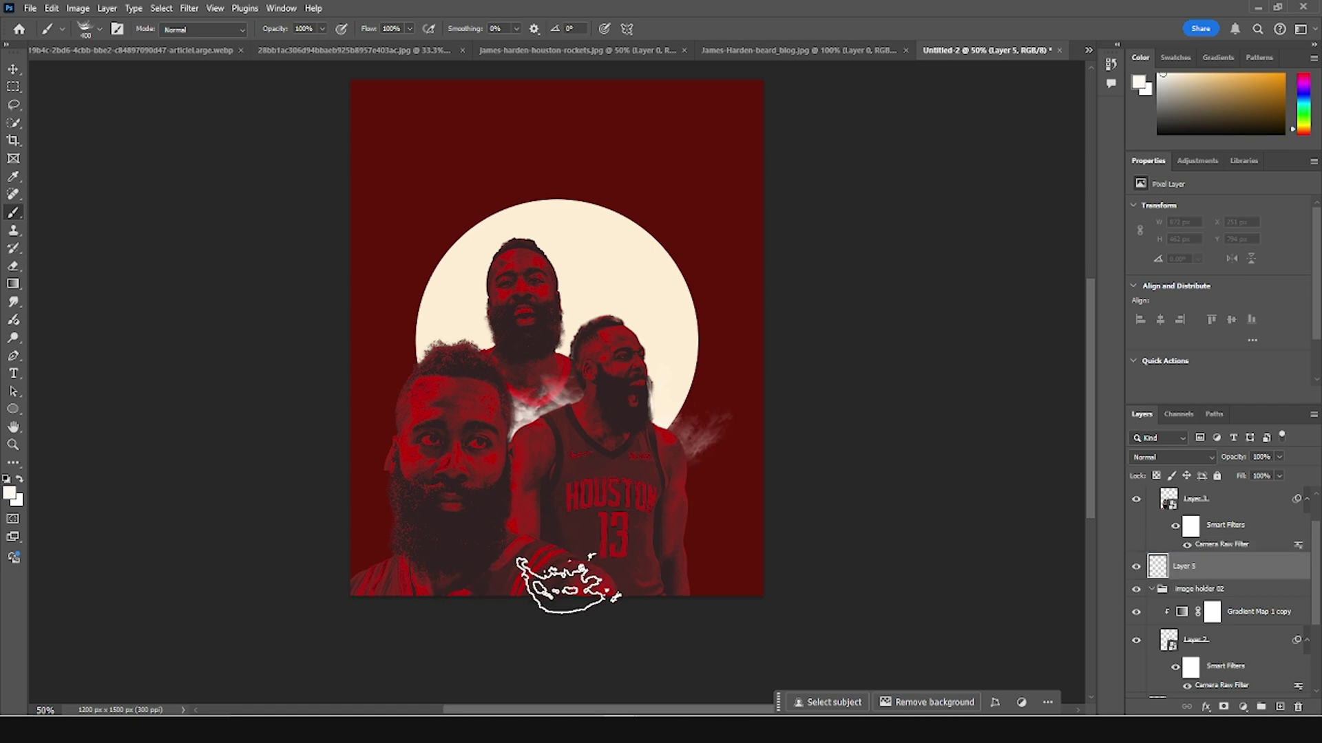
key(bracketright)
key(bracketright)
click(567, 577)
key(bracketleft)
key(bracketleft)
key(bracketleft)
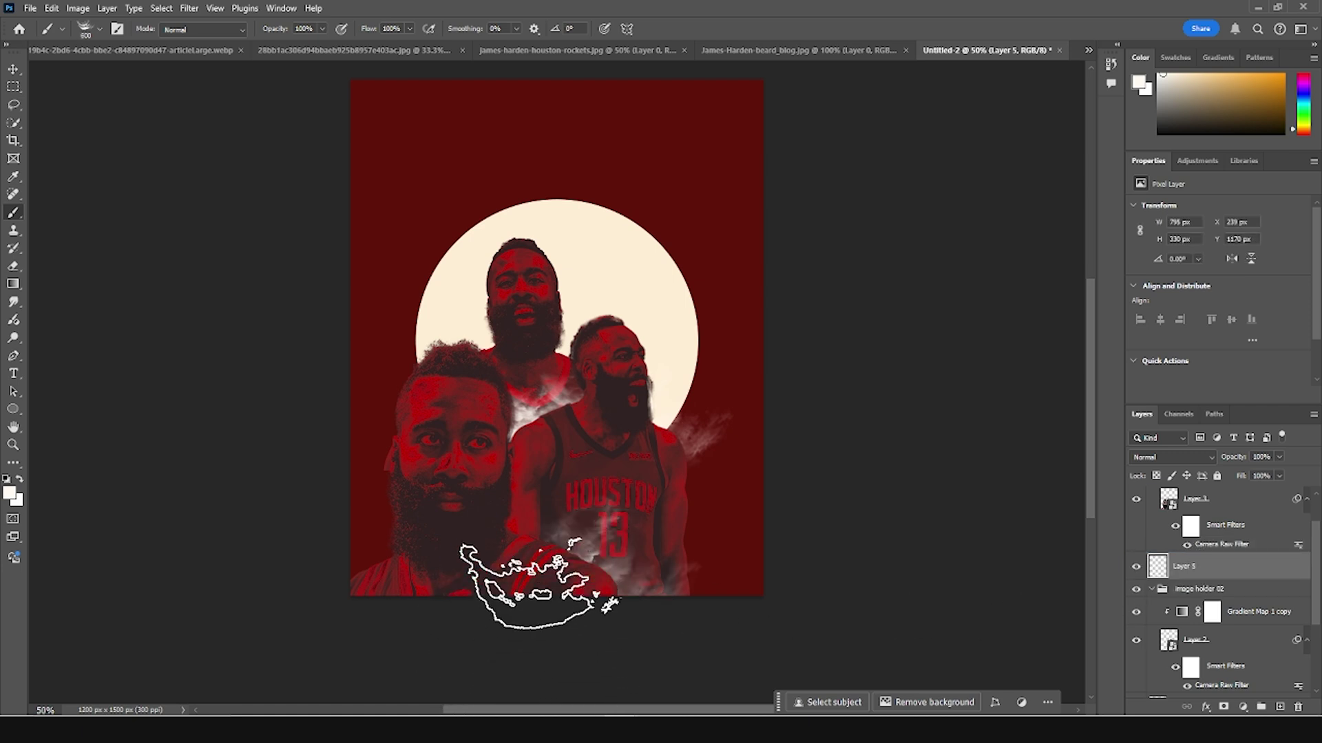
key(bracketleft)
key(bracketright)
key(bracketright)
key(bracketright)
key(bracketright)
key(bracketright)
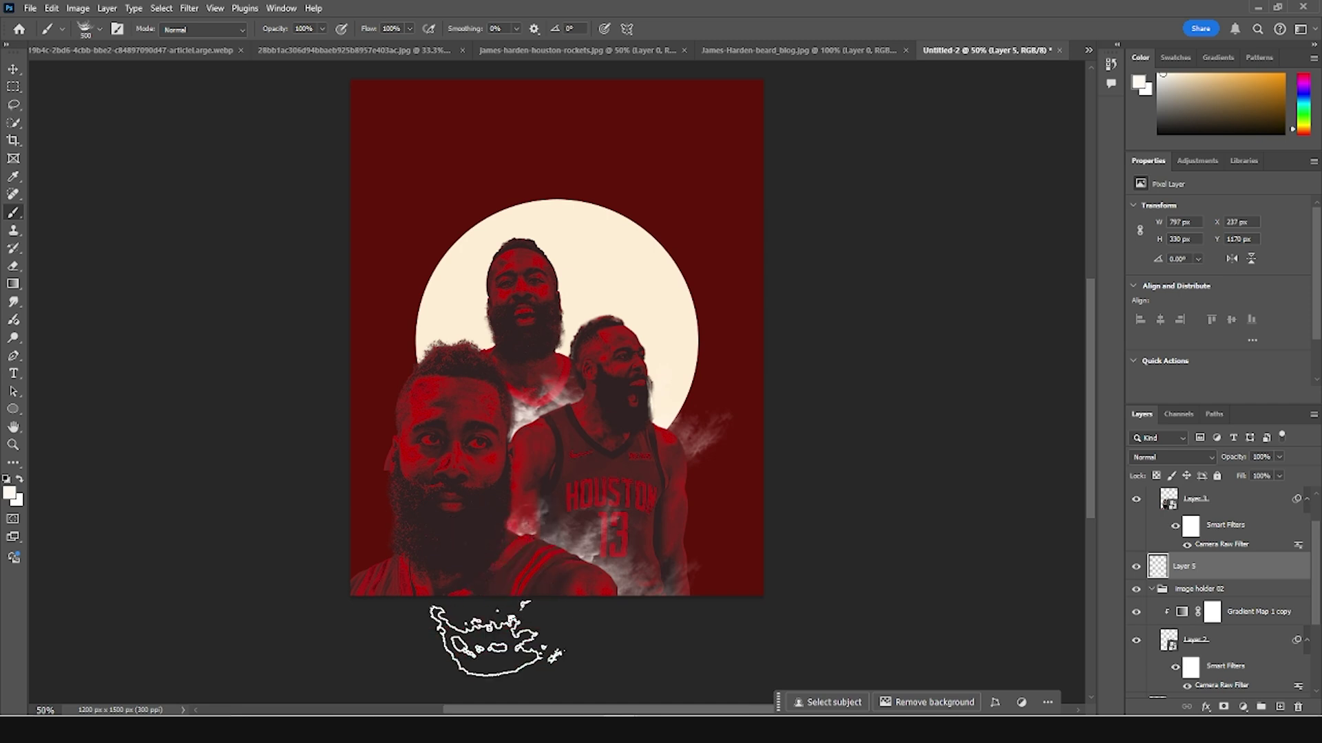
Step: Extend the Layer 5 smoke behind the front player's neck and shoulder, varying the brush up to 700 px
key(bracketleft)
key(bracketleft)
click(496, 540)
key(bracketleft)
key(bracketleft)
key(bracketright)
key(bracketright)
key(bracketright)
key(bracketright)
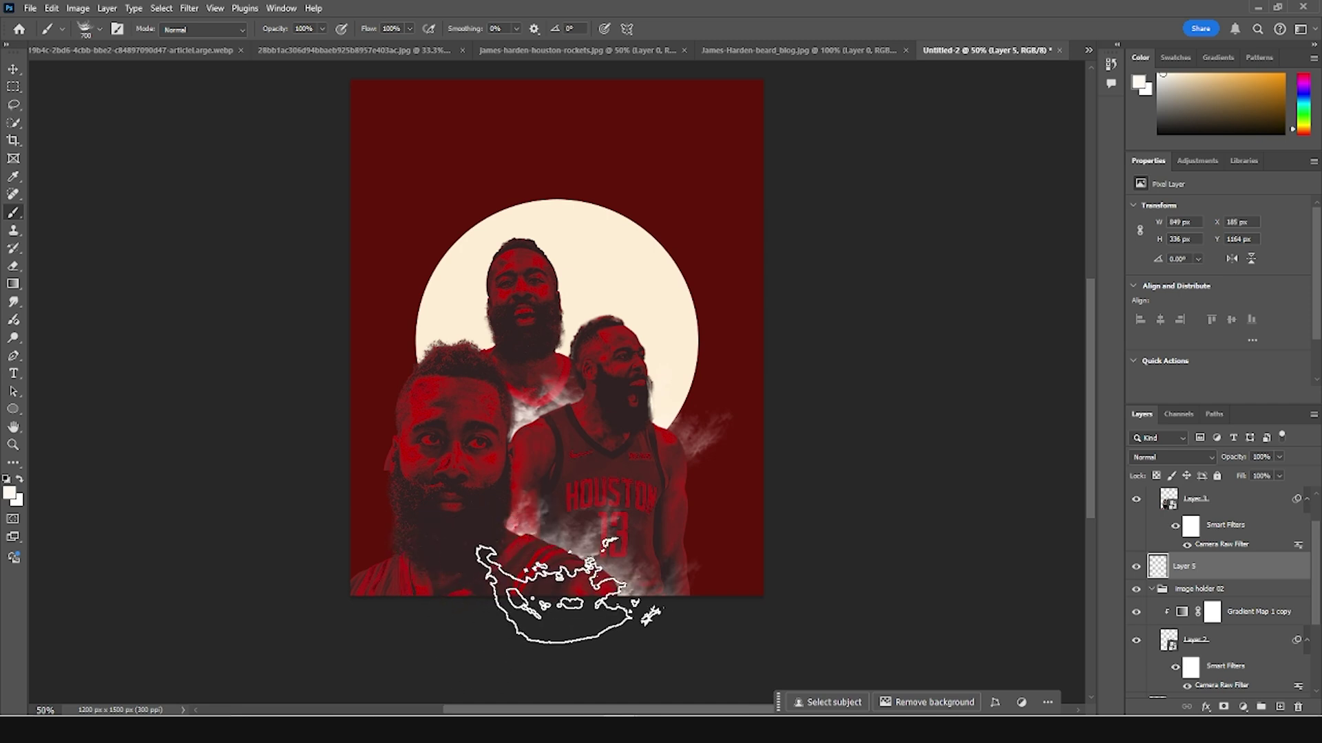
Step: Enlarge the smoke brush to 1600 px, paint smoke behind the front player in the poster's lower-left corner and reduce the brush to 1000 px
key(bracketright)
key(bracketright)
key(bracketright)
key(bracketright)
key(bracketright)
key(bracketright)
key(bracketright)
key(bracketright)
key(bracketright)
key(bracketright)
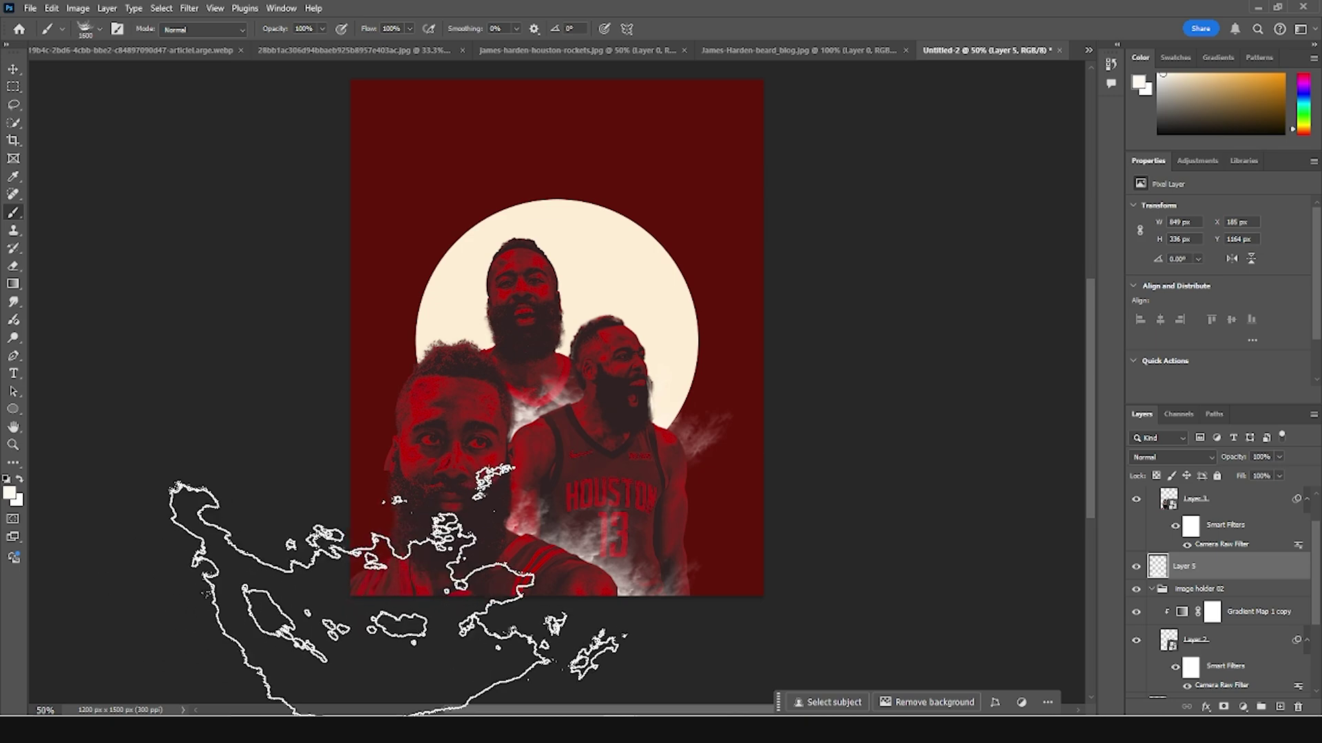
click(402, 613)
key(bracketleft)
key(bracketleft)
key(bracketleft)
key(bracketleft)
key(bracketleft)
key(bracketleft)
key(bracketleft)
key(bracketleft)
key(bracketleft)
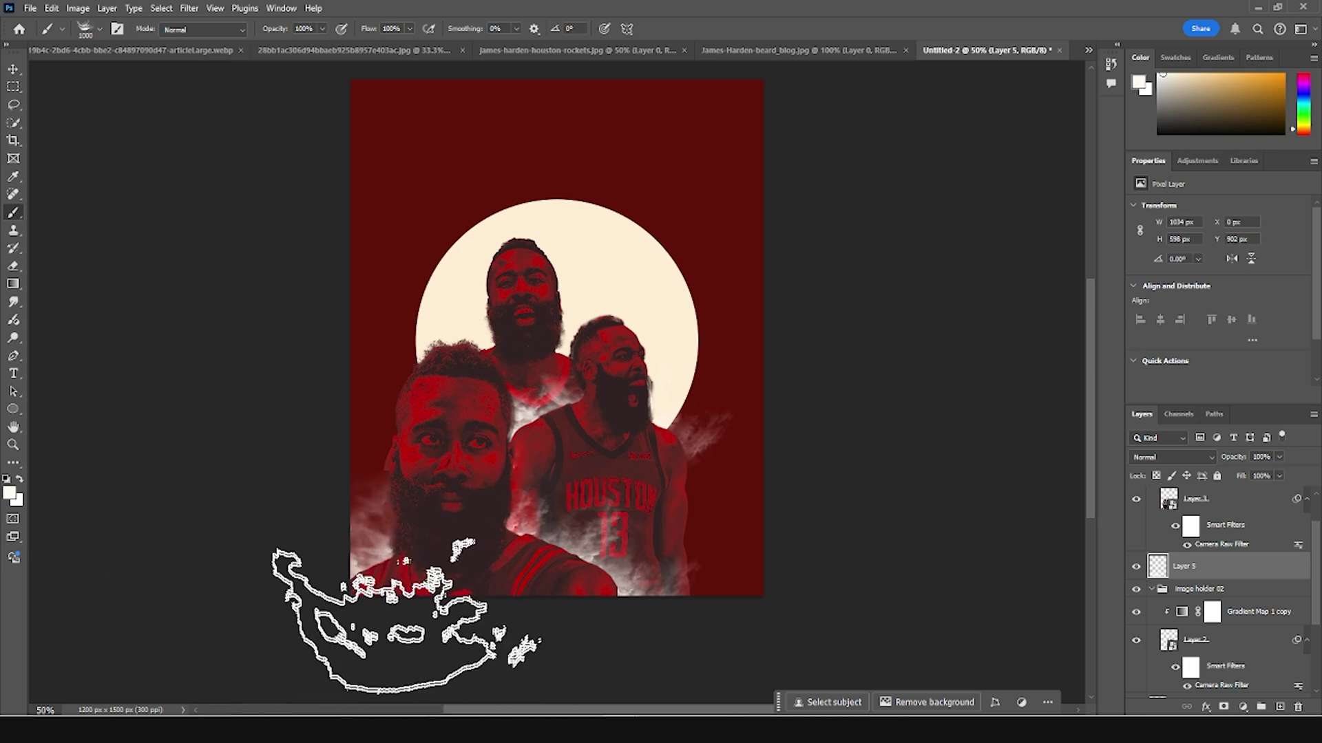
Step: Build up the Layer 5 smoke across the number 13 jersey with brush sizes between 400 and 1000 px
key(bracketleft)
key(bracketleft)
key(bracketleft)
key(bracketleft)
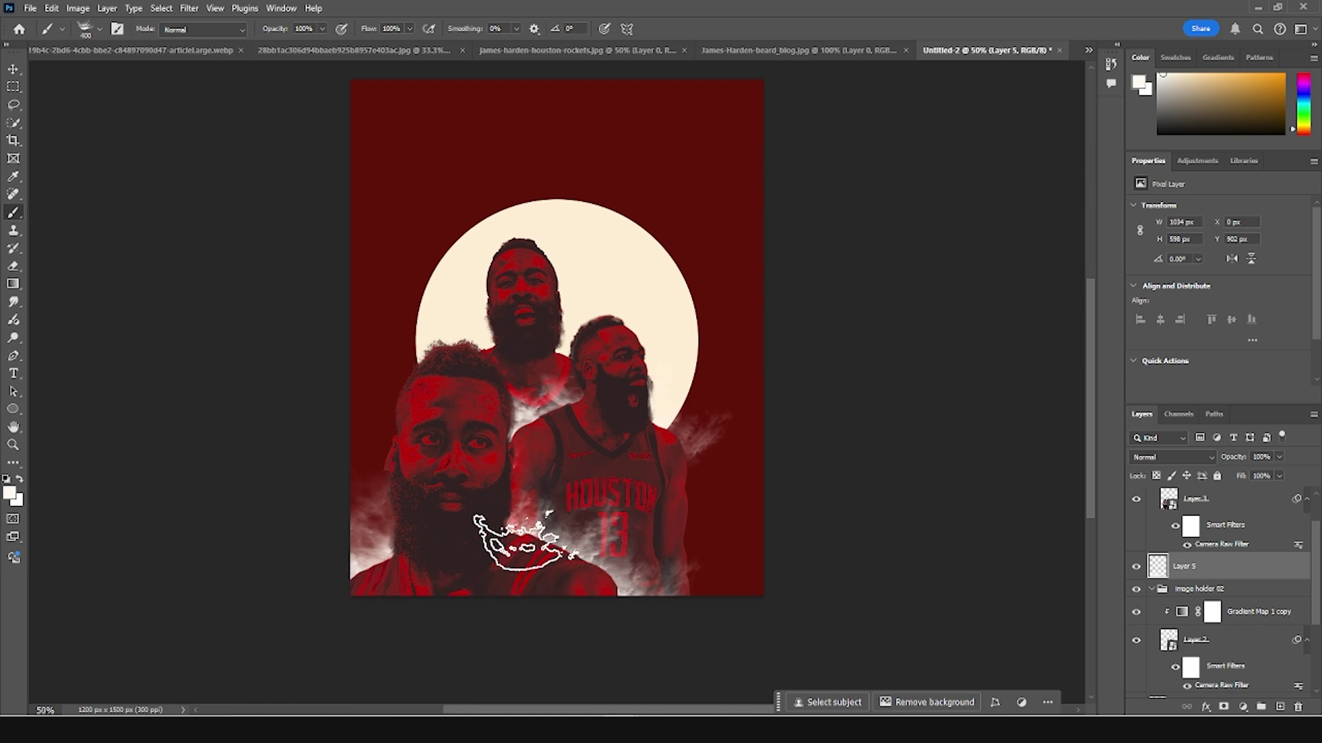
key(bracketright)
key(bracketright)
key(bracketright)
key(bracketright)
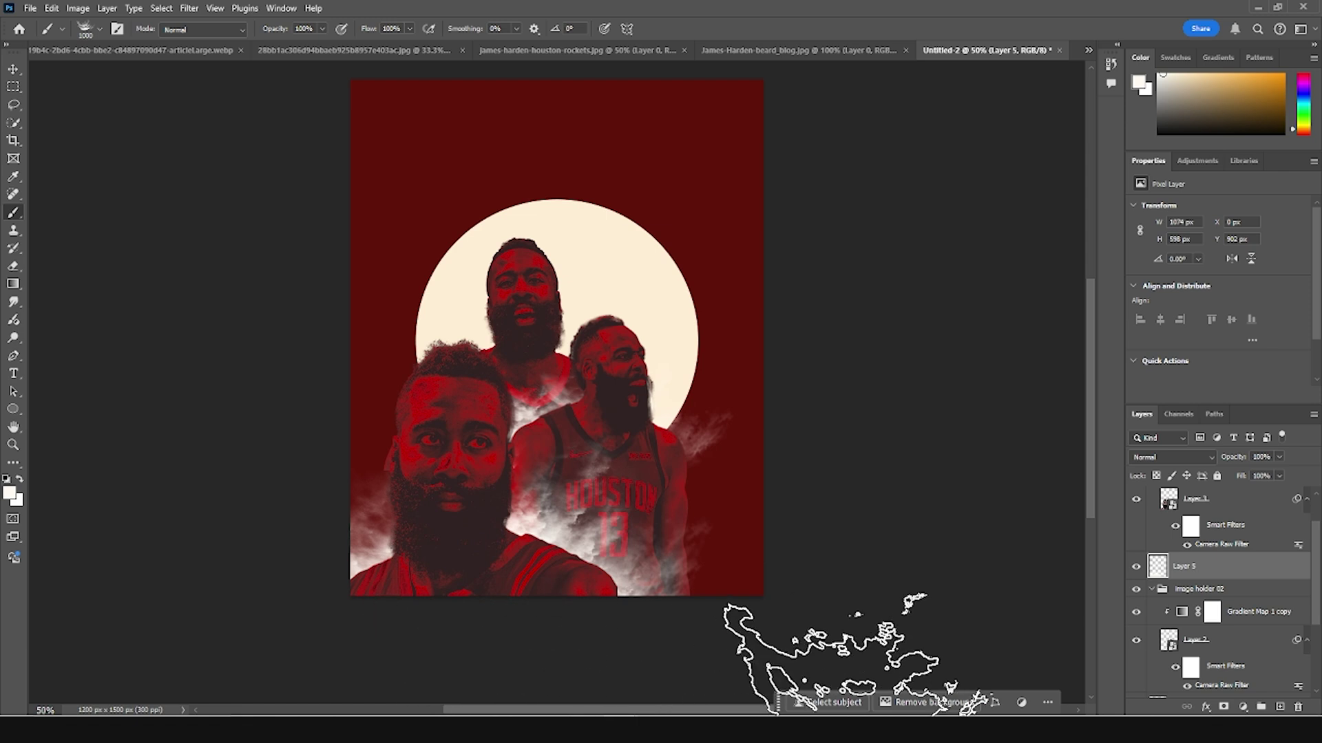
Step: Add a new empty layer between Color Fill 1 and Ellipse 1
key(bracketleft)
scroll(1236, 647, down, 4)
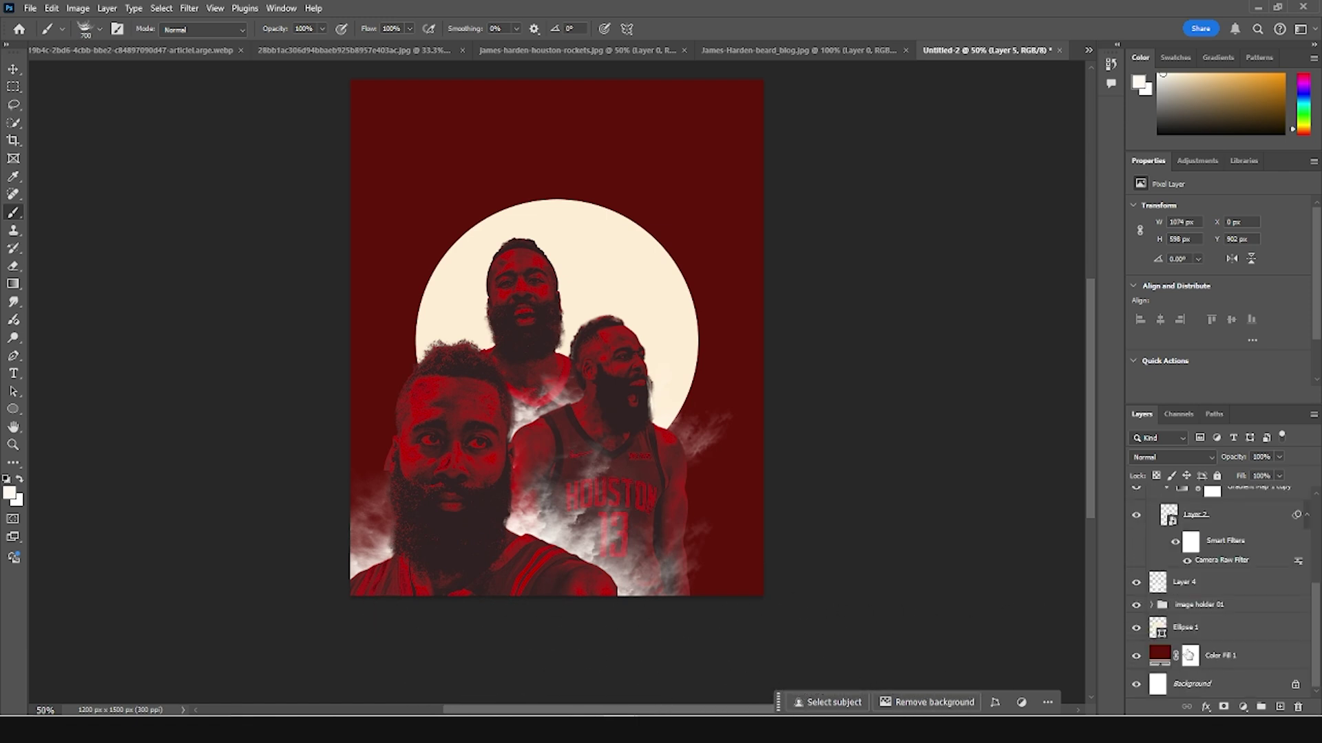
click(1167, 635)
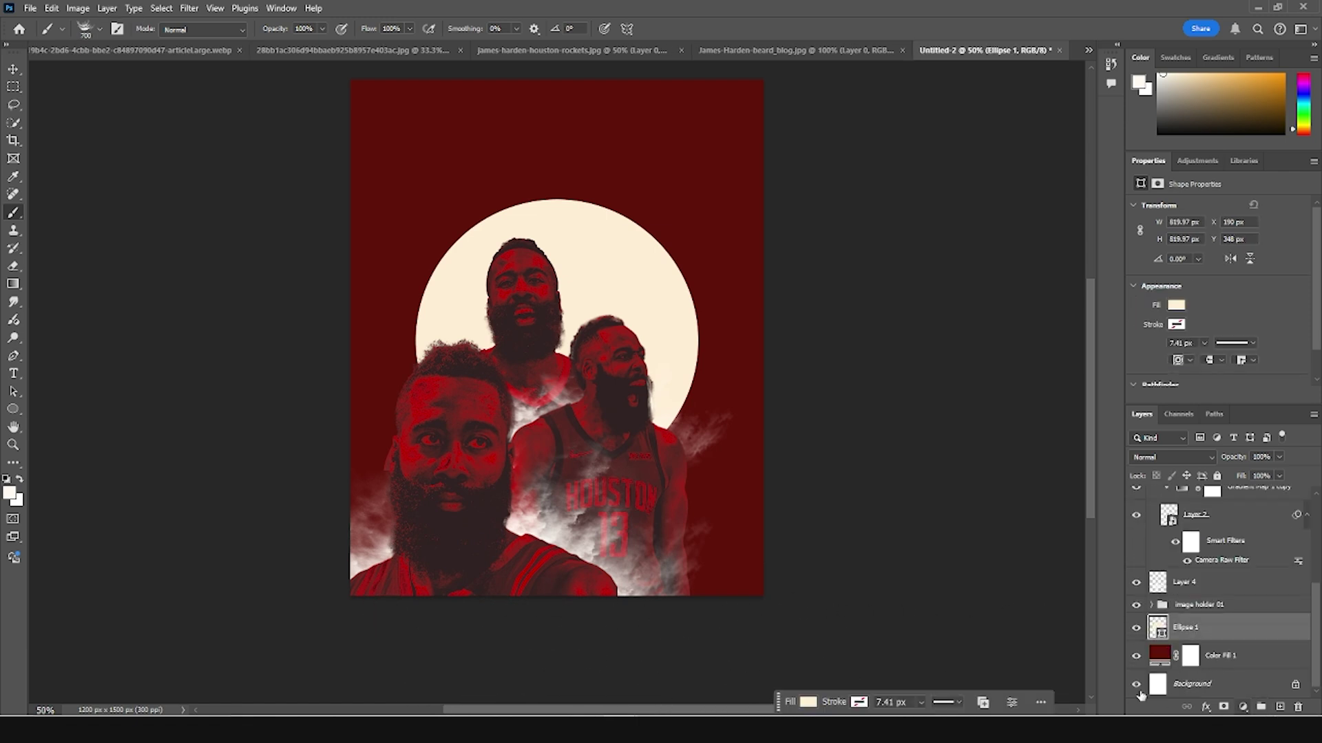
click(1154, 658)
click(1280, 707)
Step: Paint smoke on Layer 6 behind the number 13 player in the poster's lower-right corner, adjusting the brush size
key(bracketright)
key(bracketright)
key(bracketright)
key(bracketright)
key(bracketright)
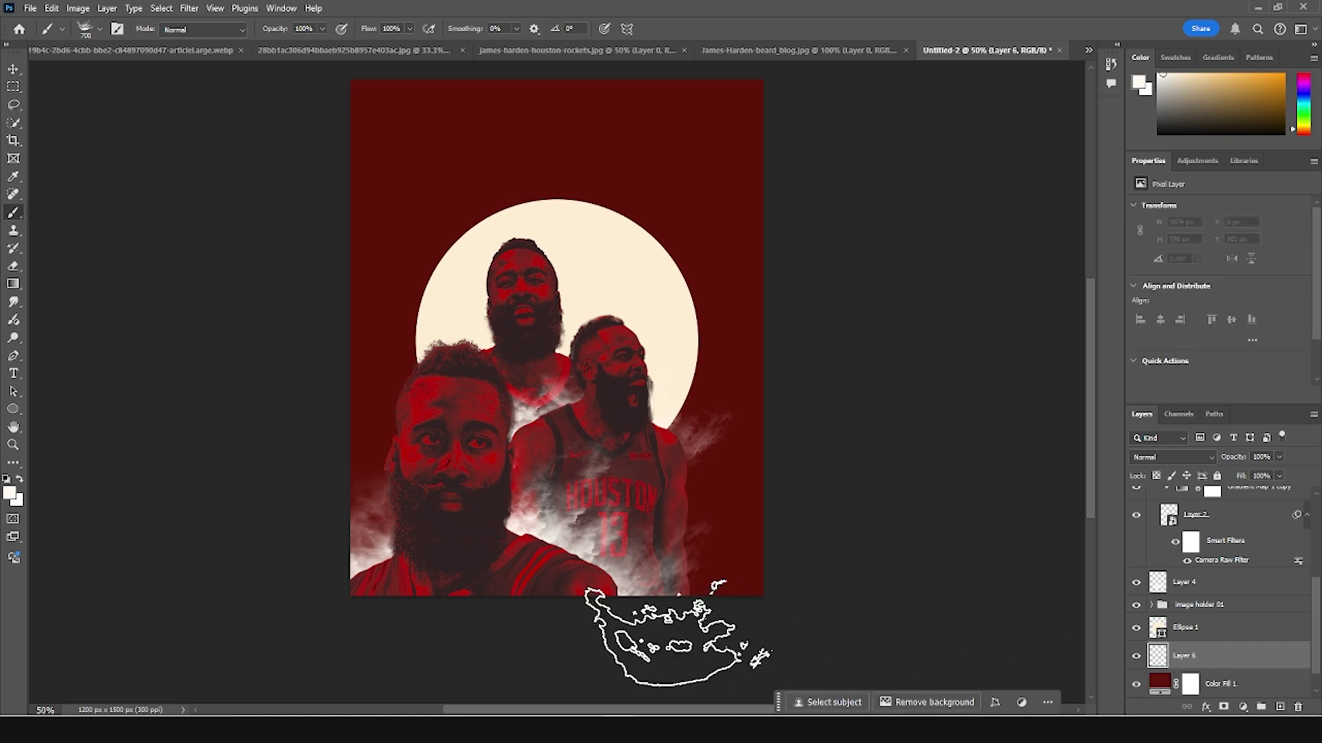
key(bracketleft)
key(bracketleft)
key(bracketleft)
key(bracketleft)
key(bracketleft)
key(bracketleft)
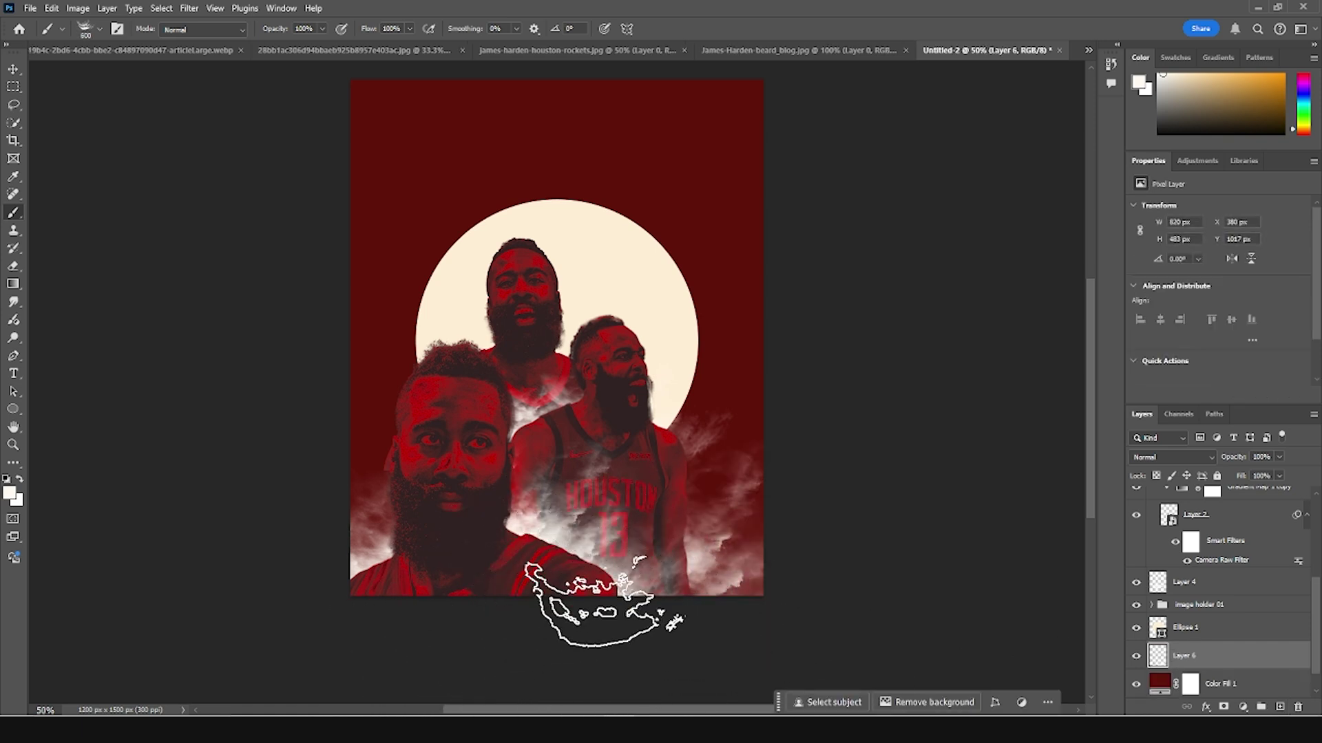
Step: Reduce the smoke brush to 250 px and paint smoke on Layer 6 around the number 13 player's shoulders
key(bracketleft)
key(bracketleft)
key(bracketleft)
key(bracketleft)
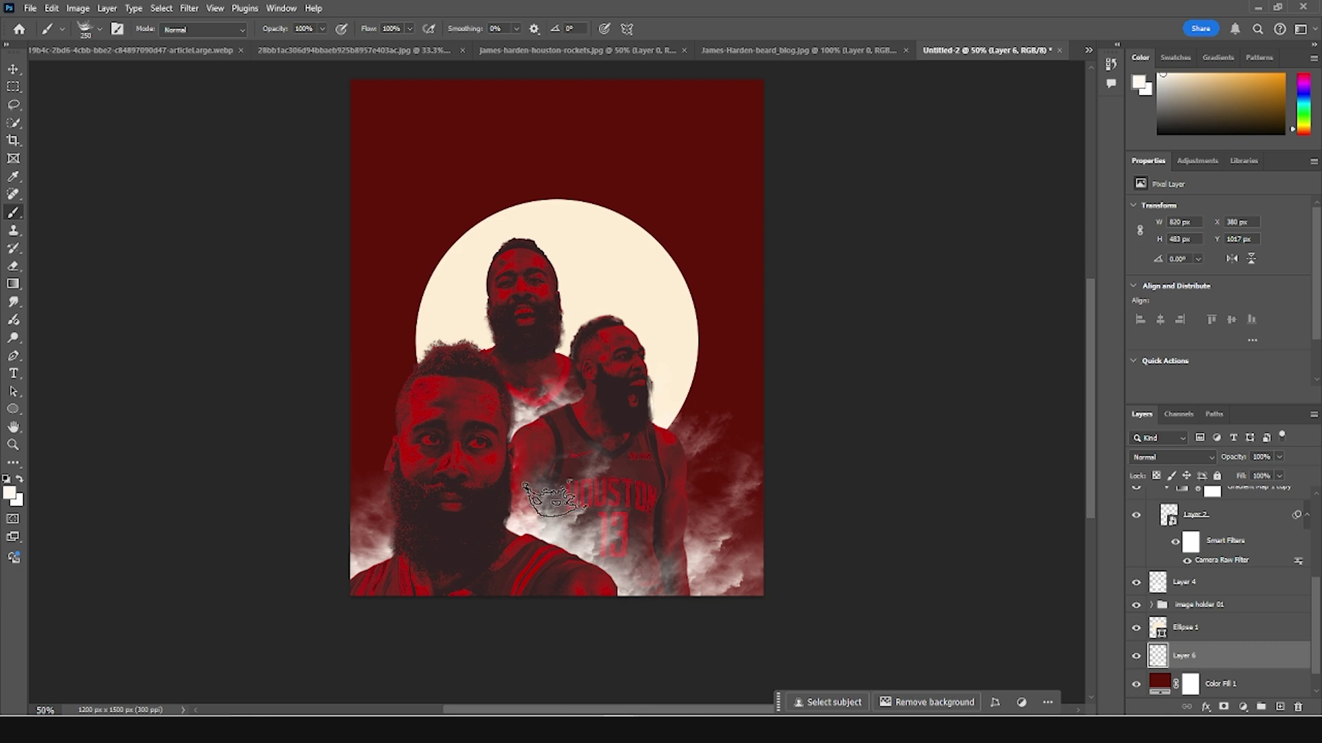
drag(570, 433, 548, 501)
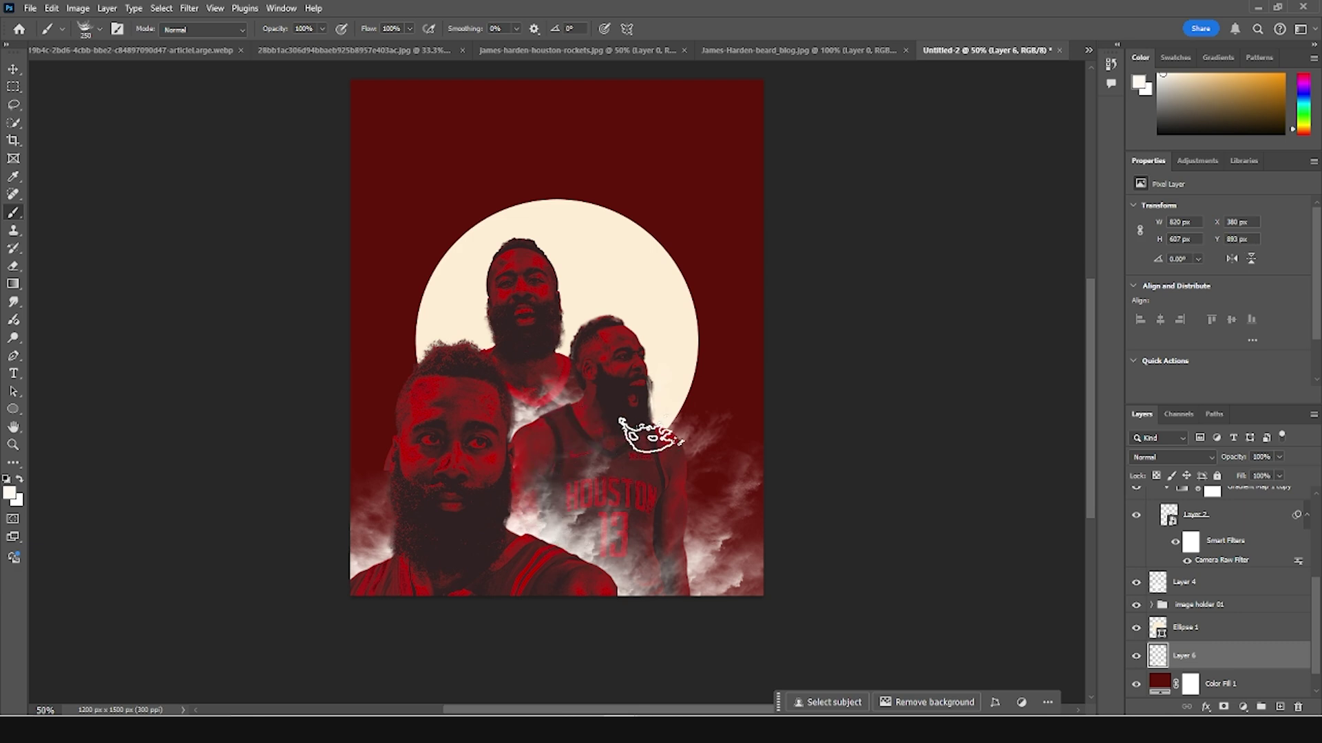
Step: Add more Layer 6 smoke behind the gap between the three players, varying the brush size and undoing one dab
key(bracketright)
key(bracketright)
key(bracketright)
click(548, 444)
key(ctrl+z)
key(bracketleft)
key(bracketleft)
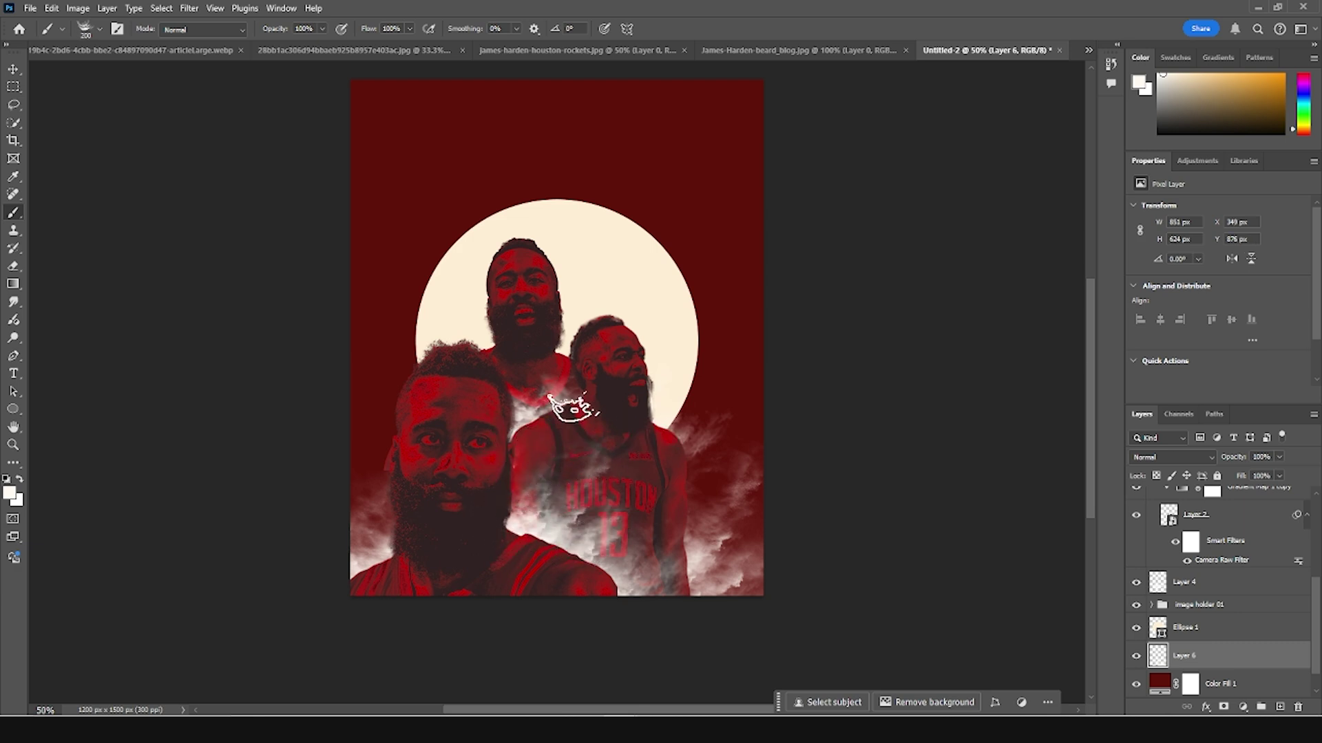
key(bracketright)
key(bracketright)
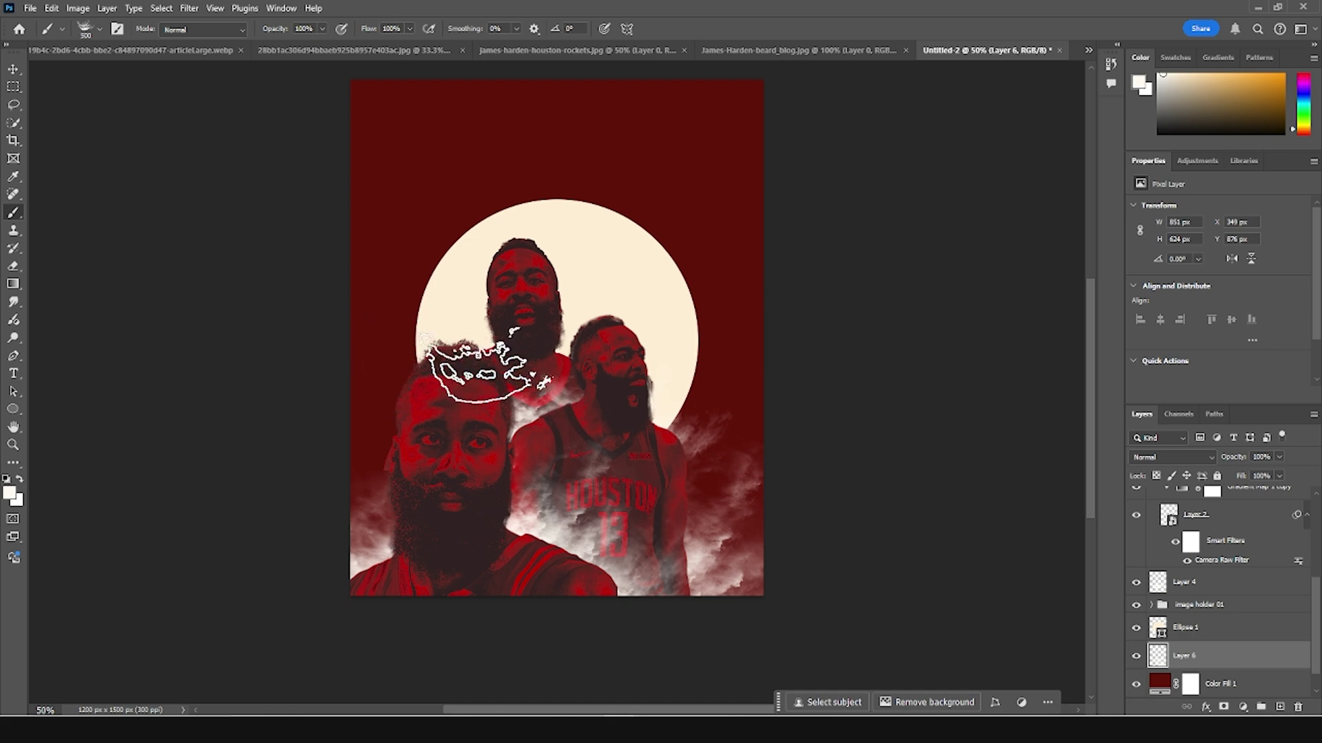
click(530, 359)
Step: Set the foreground colour to white and paint more Layer 6 smoke behind the players with a 600 px brush
click(10, 494)
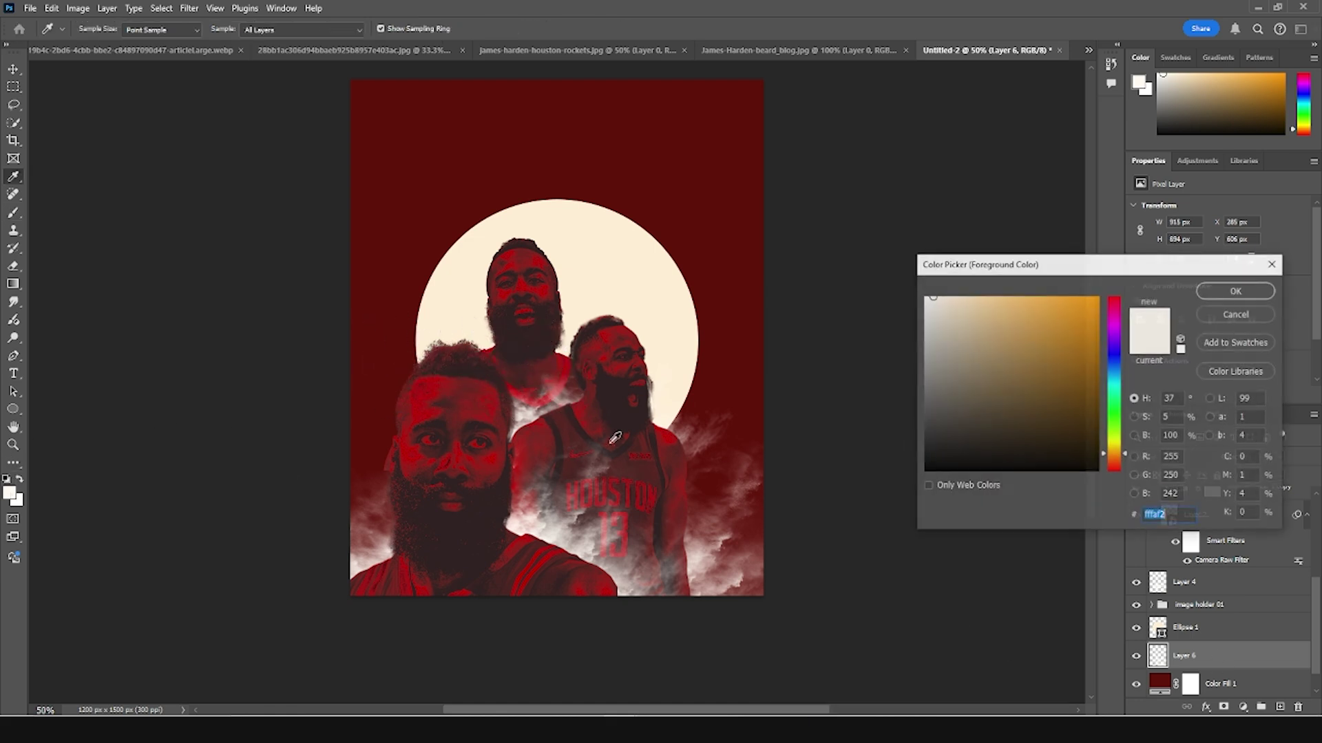
click(1237, 296)
key(bracketright)
click(549, 346)
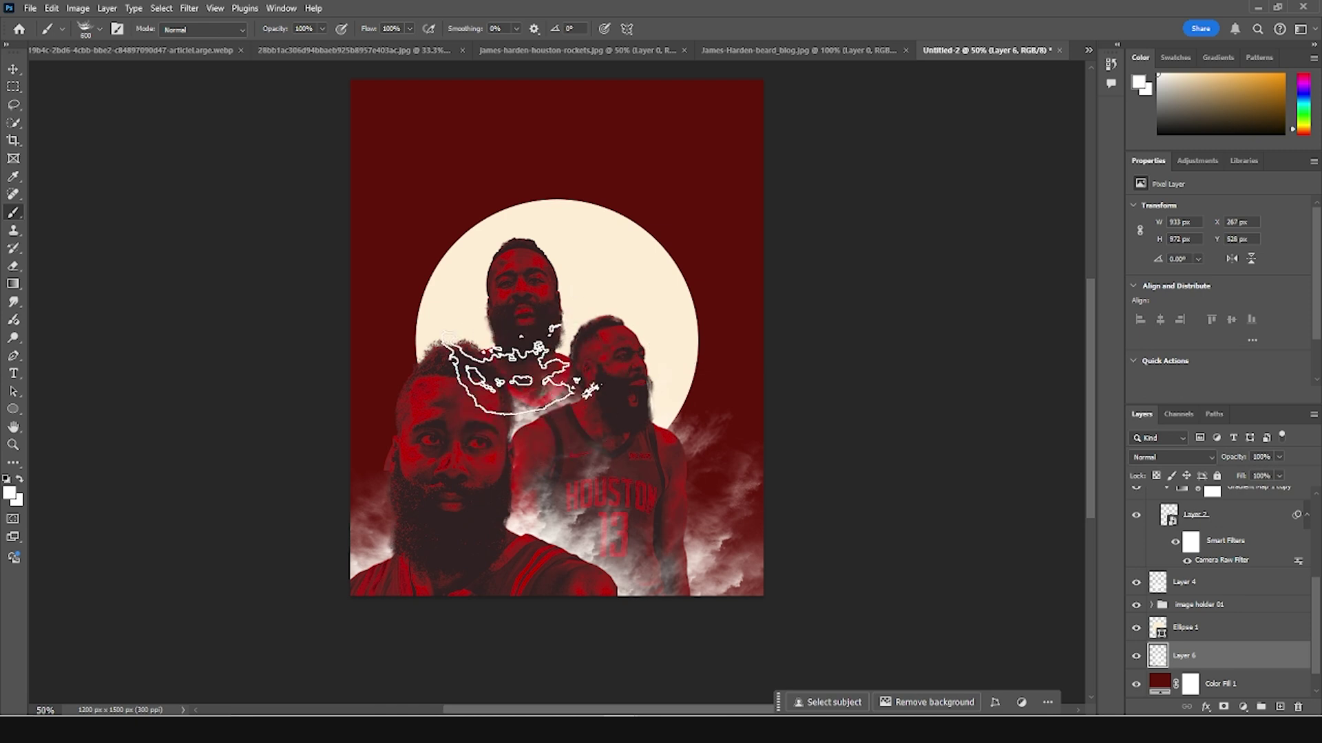
click(486, 375)
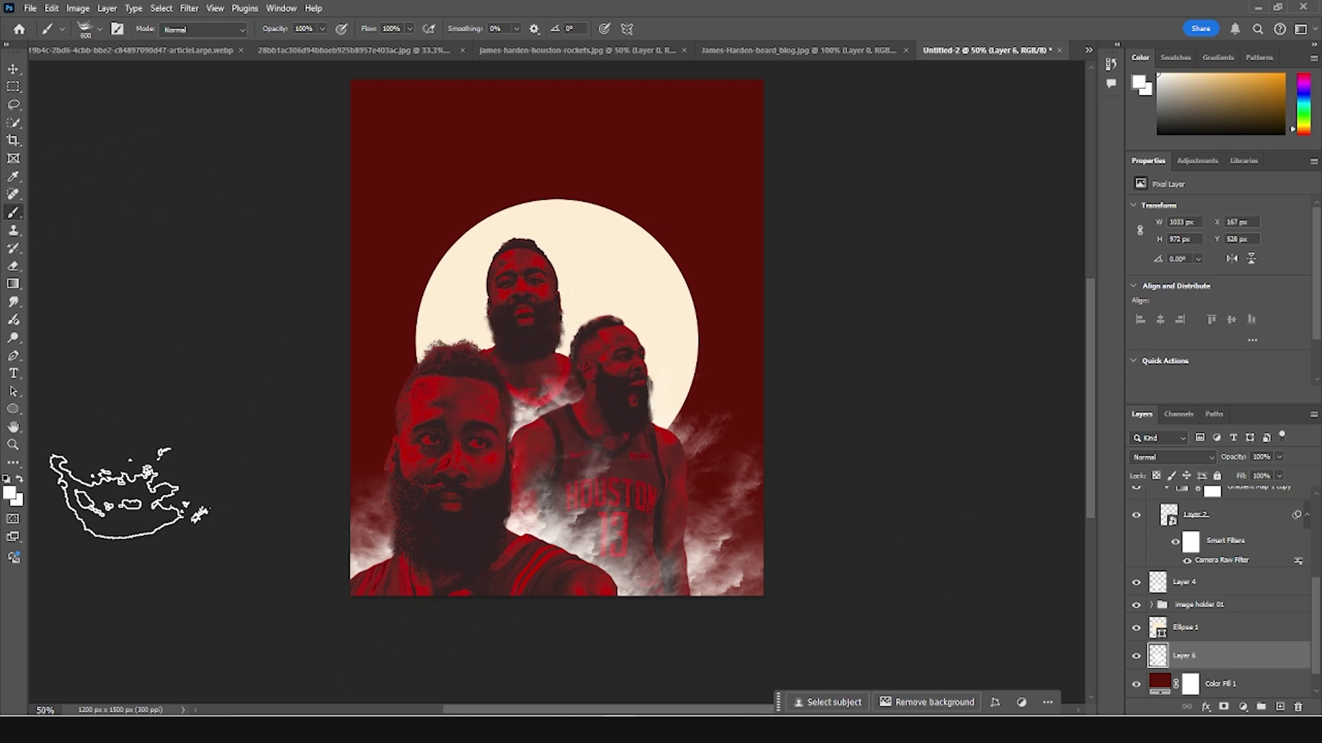
Step: Add a new layer above Gradient Map 1 copy in the Image holder 02 group and clip it to the number 13 player
click(13, 69)
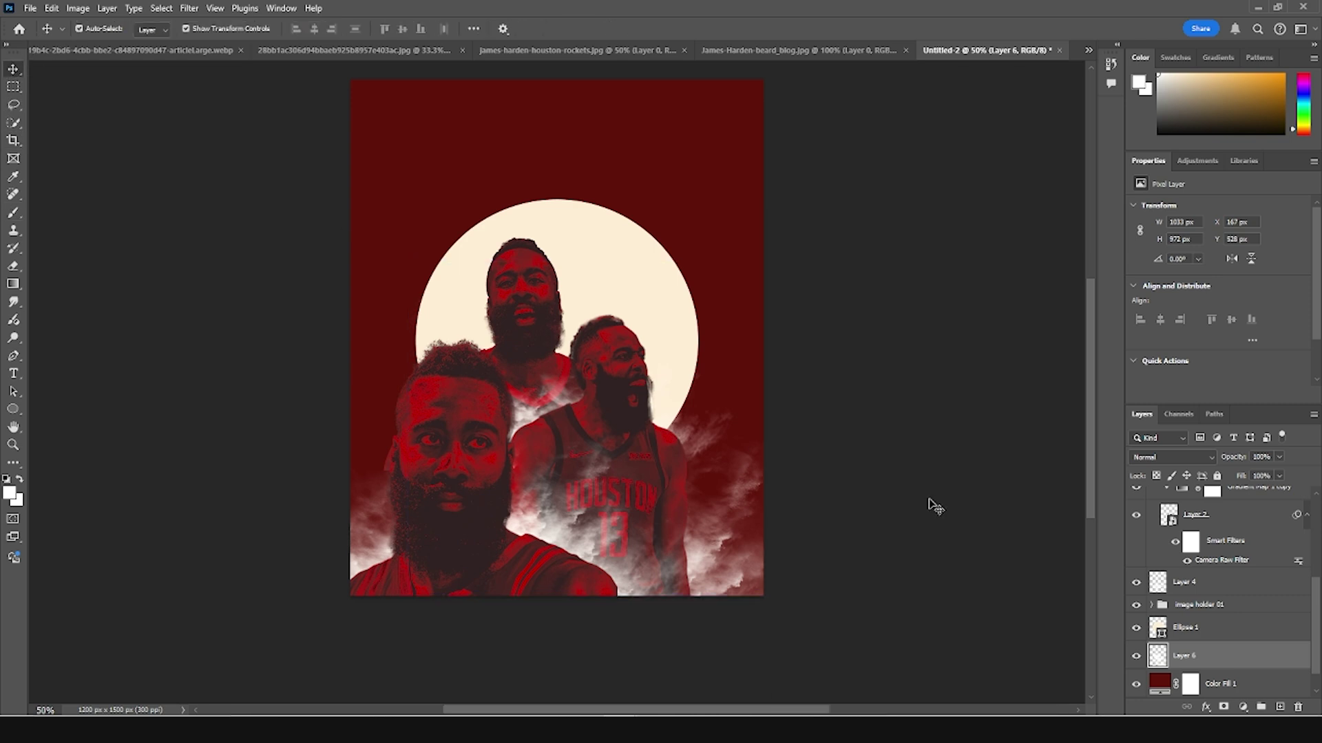
click(935, 506)
scroll(943, 488, up, 4)
scroll(944, 488, down, 3)
click(630, 378)
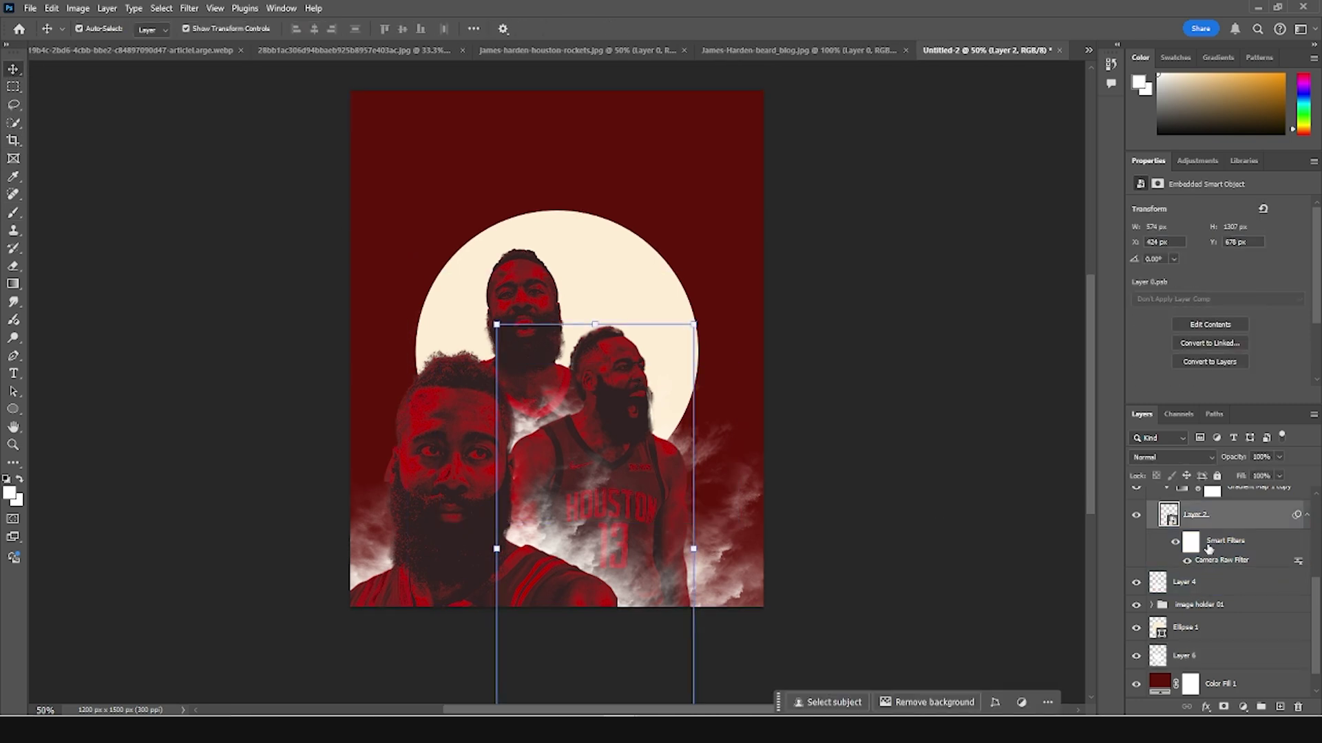
scroll(1205, 551, up, 1)
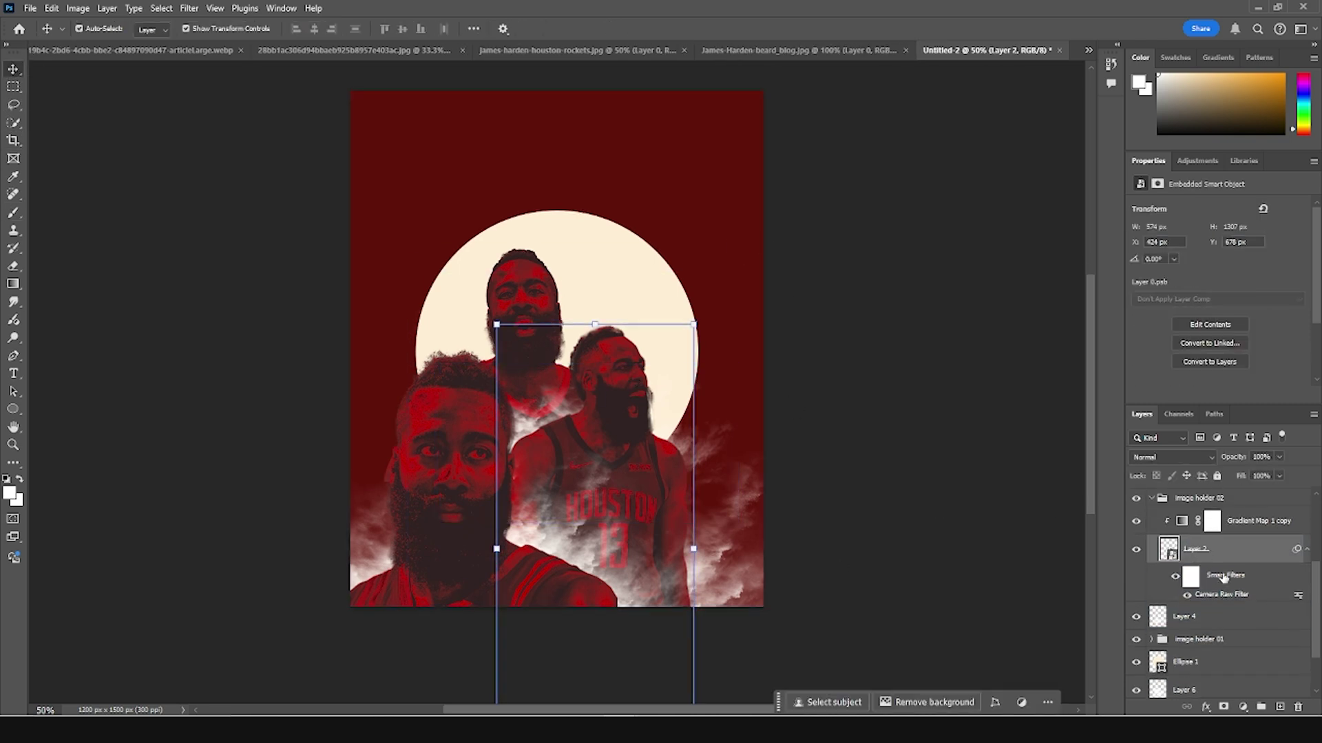
click(1213, 524)
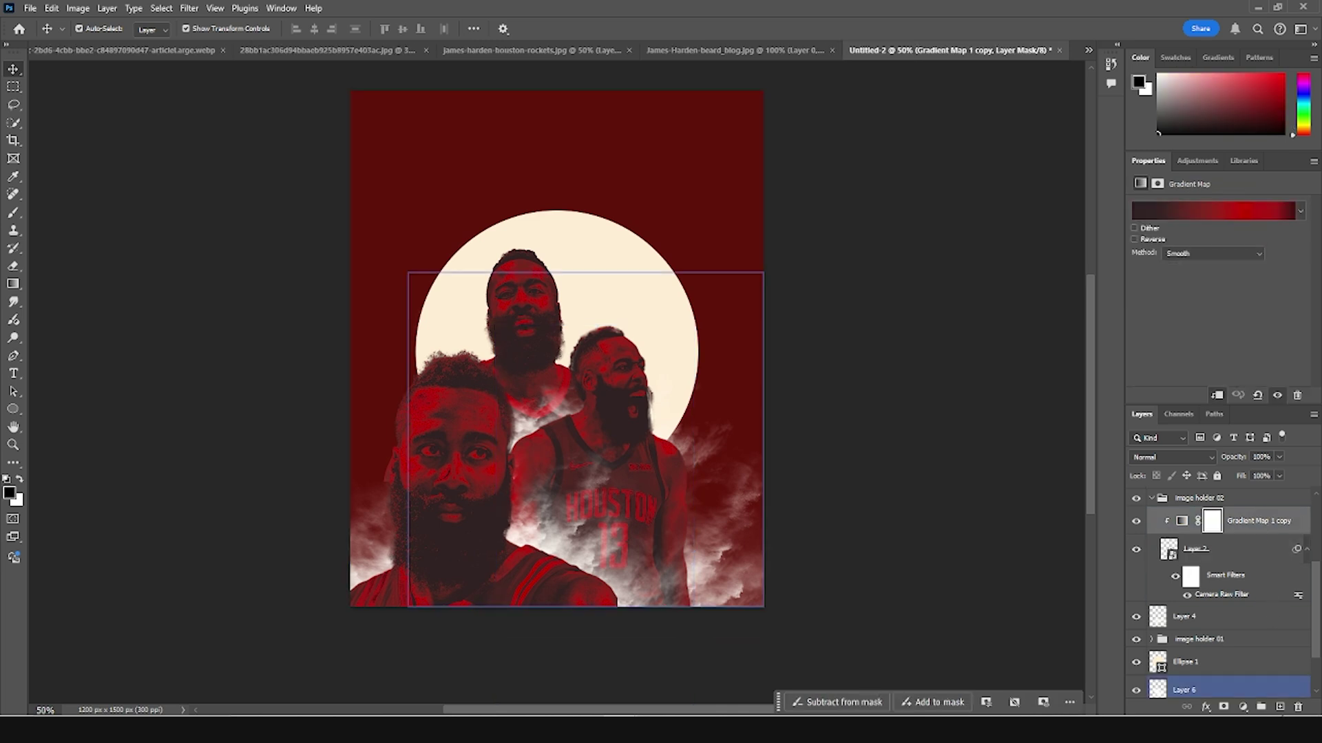
click(1280, 707)
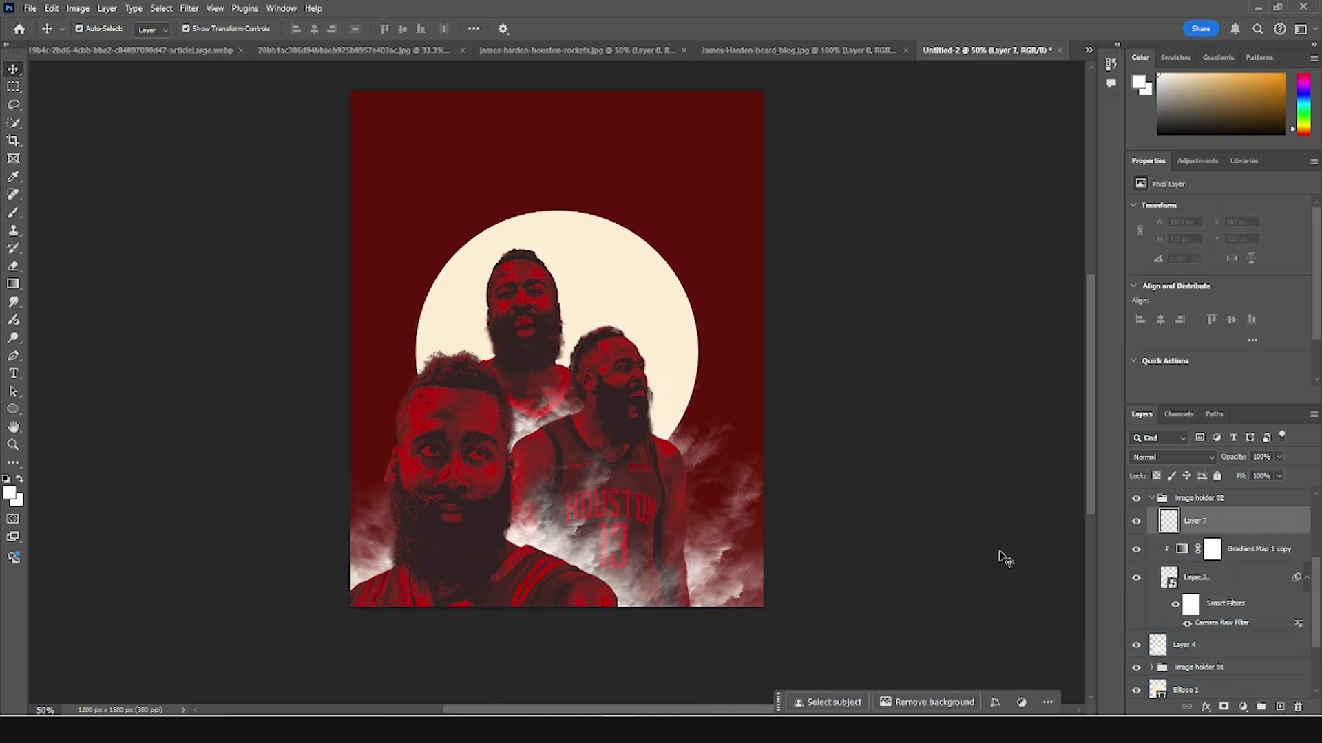
key(b)
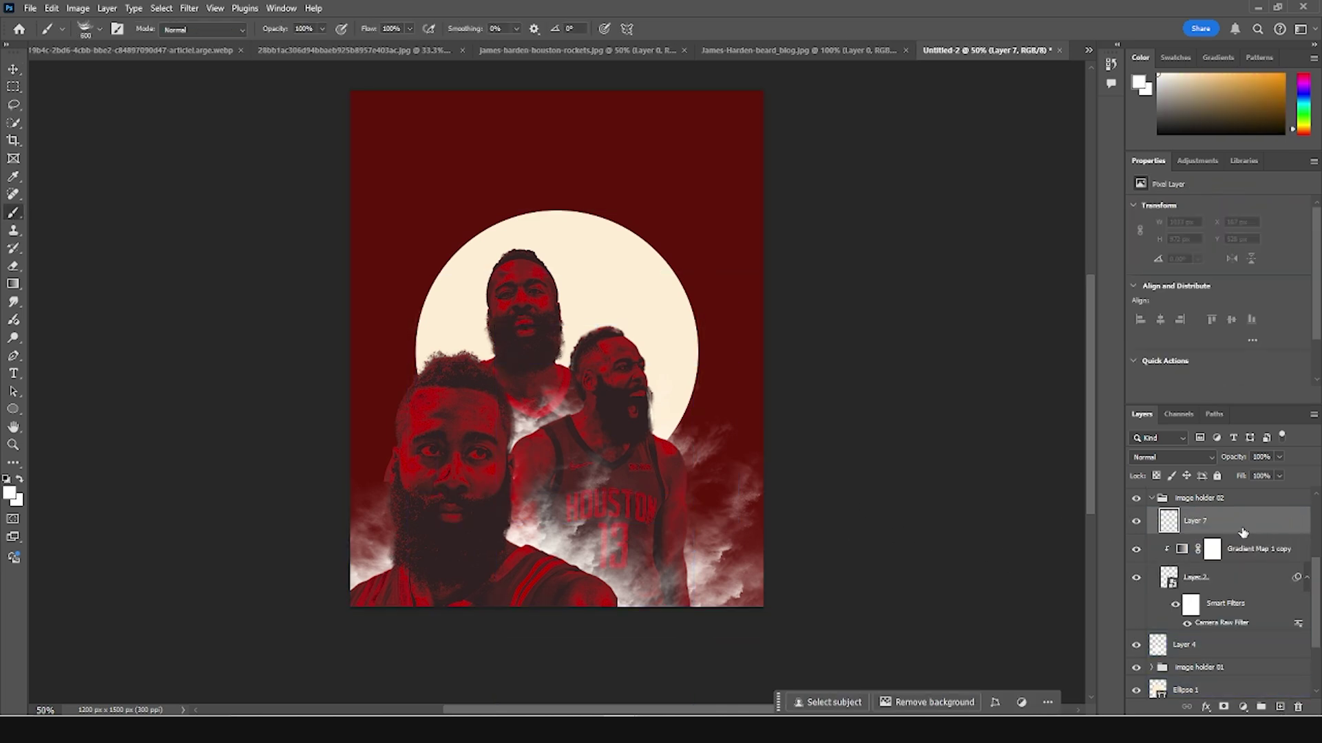
right_click(1241, 526)
click(1229, 464)
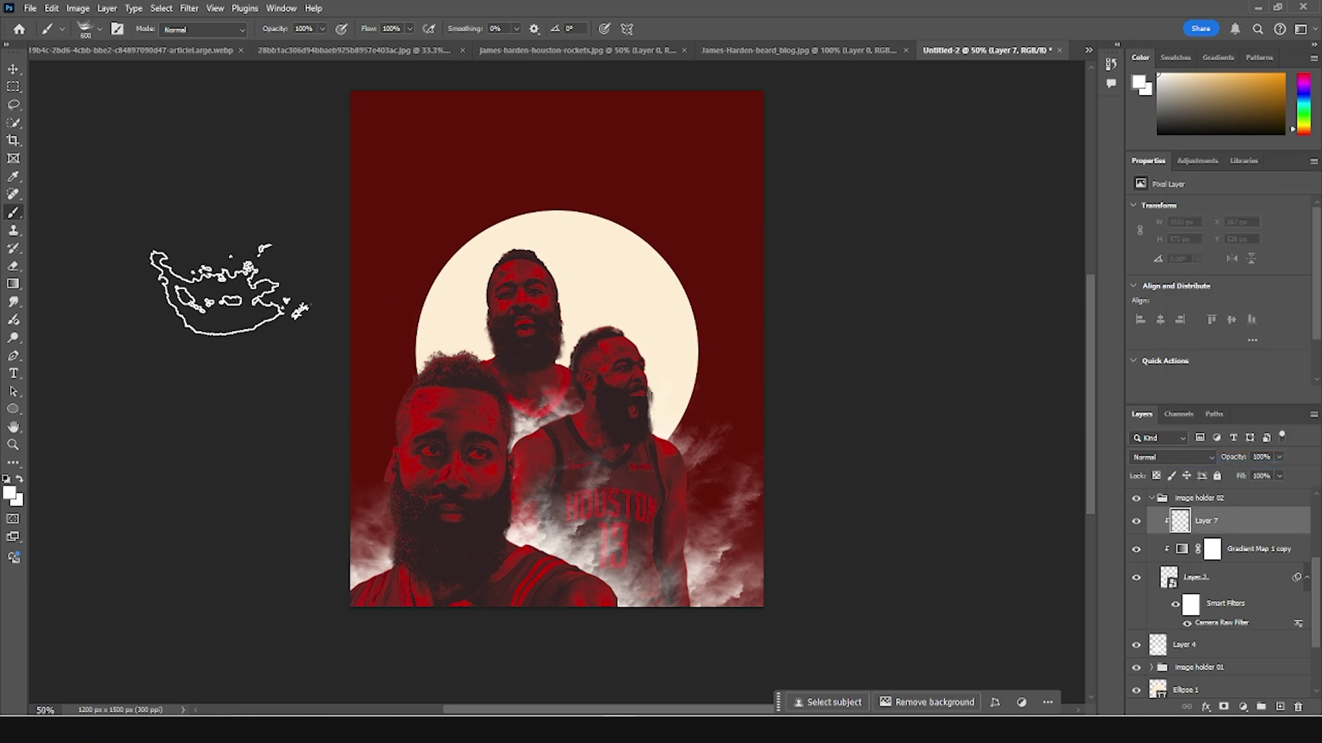
Step: Switch to a soft round brush and reduce it to 35 px for detail work on the number 13 player's head
click(94, 36)
drag(317, 288, 320, 165)
double_click(110, 207)
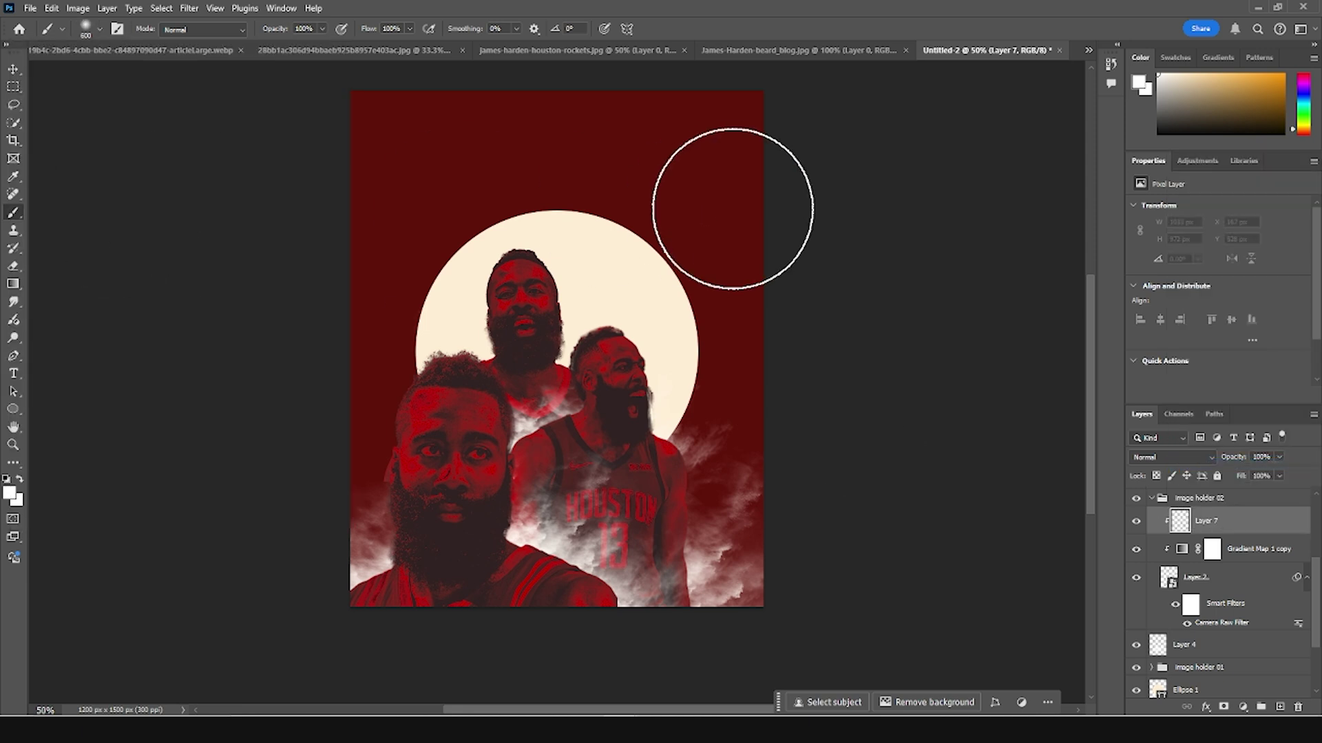
key(ctrl+plus)
key(ctrl+plus)
key(ctrl+plus)
key(ctrl+plus)
drag(708, 330, 468, 582)
key(bracketleft)
key(bracketleft)
key(bracketleft)
key(bracketleft)
key(bracketleft)
key(bracketleft)
key(bracketleft)
key(bracketleft)
key(bracketleft)
key(bracketleft)
key(bracketleft)
key(bracketleft)
key(bracketleft)
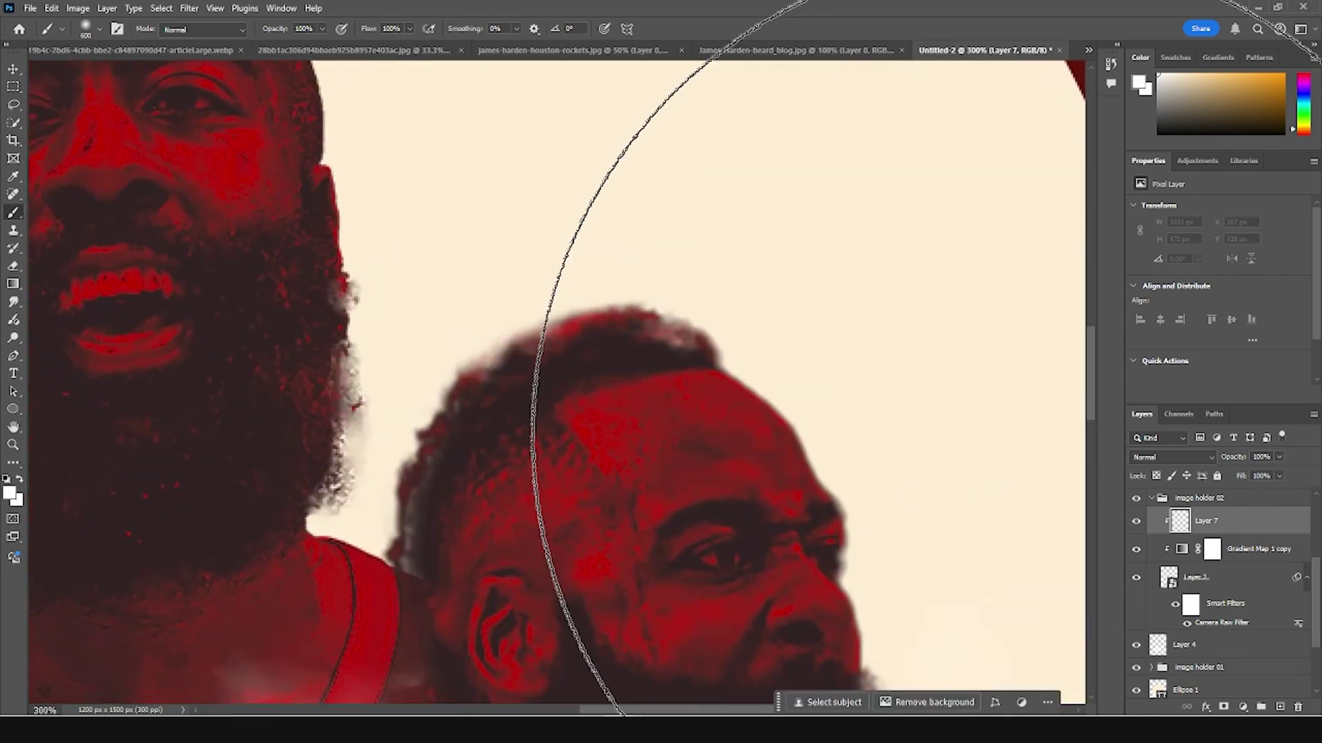
click(1137, 578)
click(1136, 578)
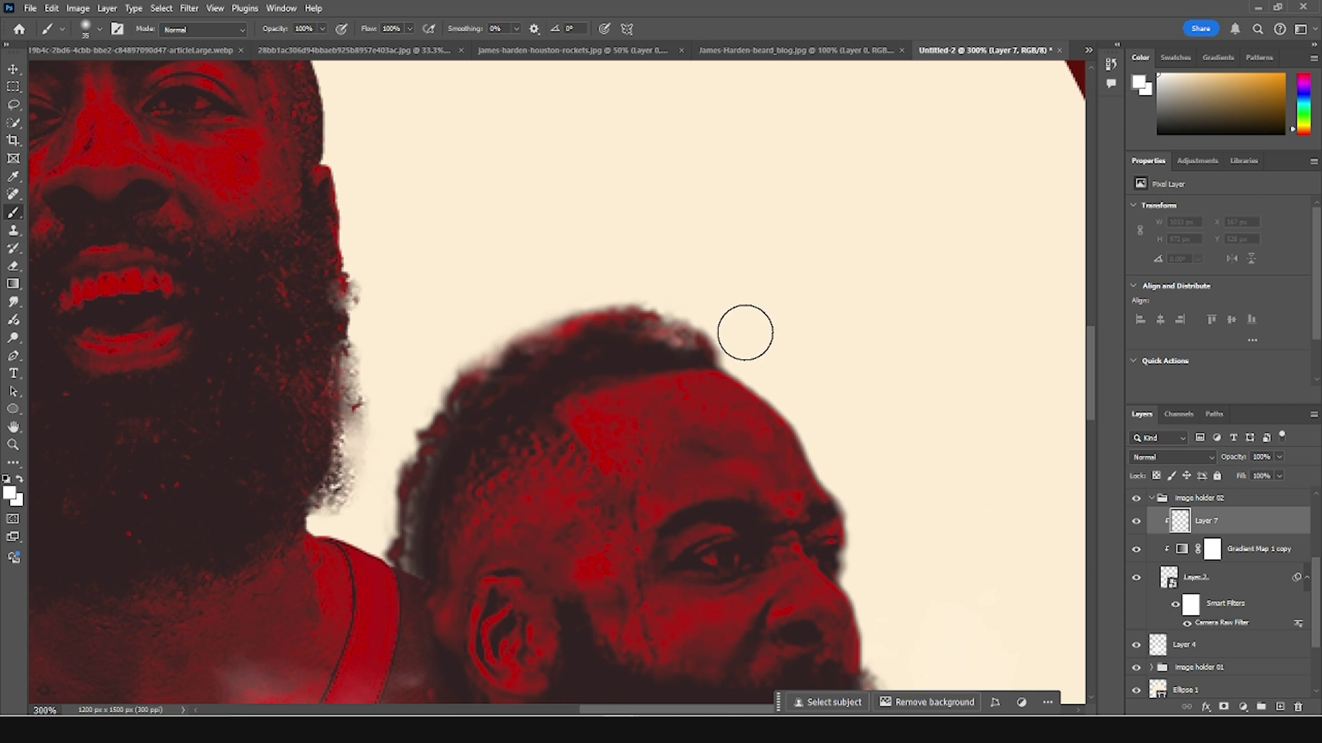
Step: Set the foreground colour to a light cream based on the background circle
click(9, 493)
click(797, 342)
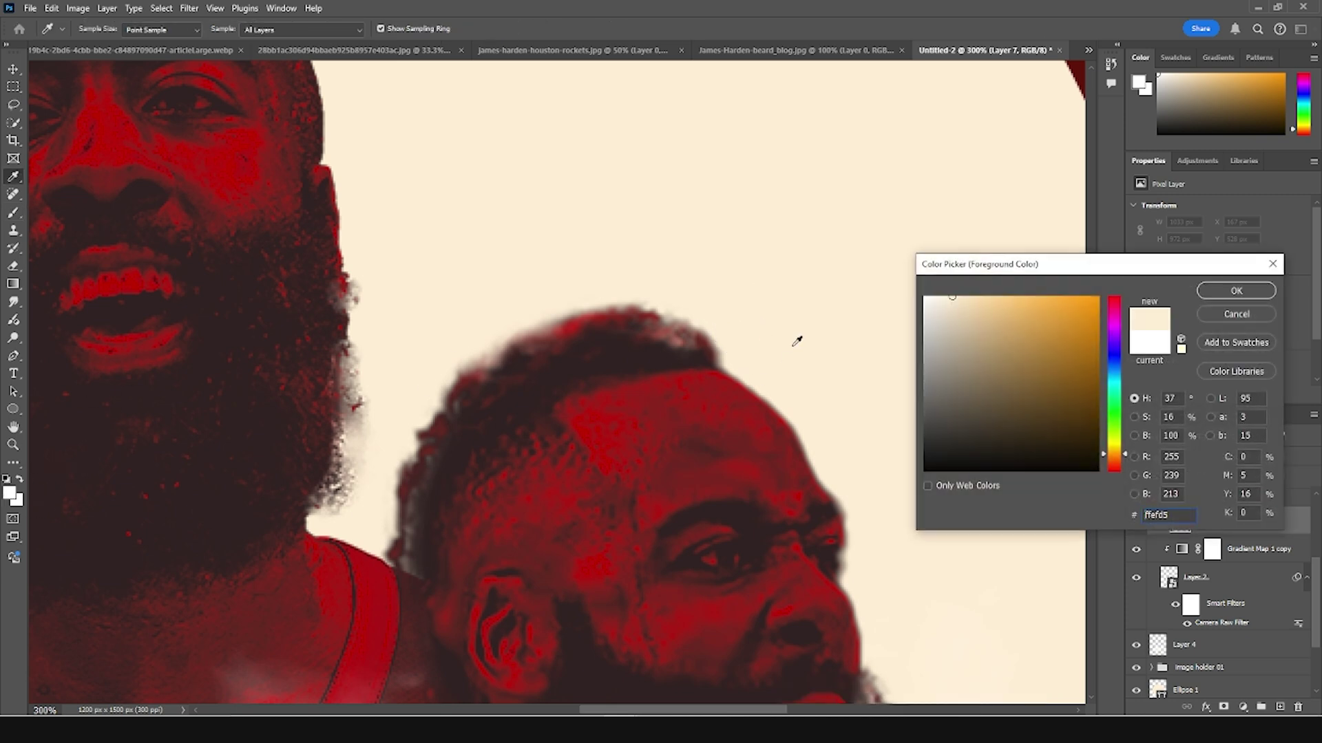
click(1260, 313)
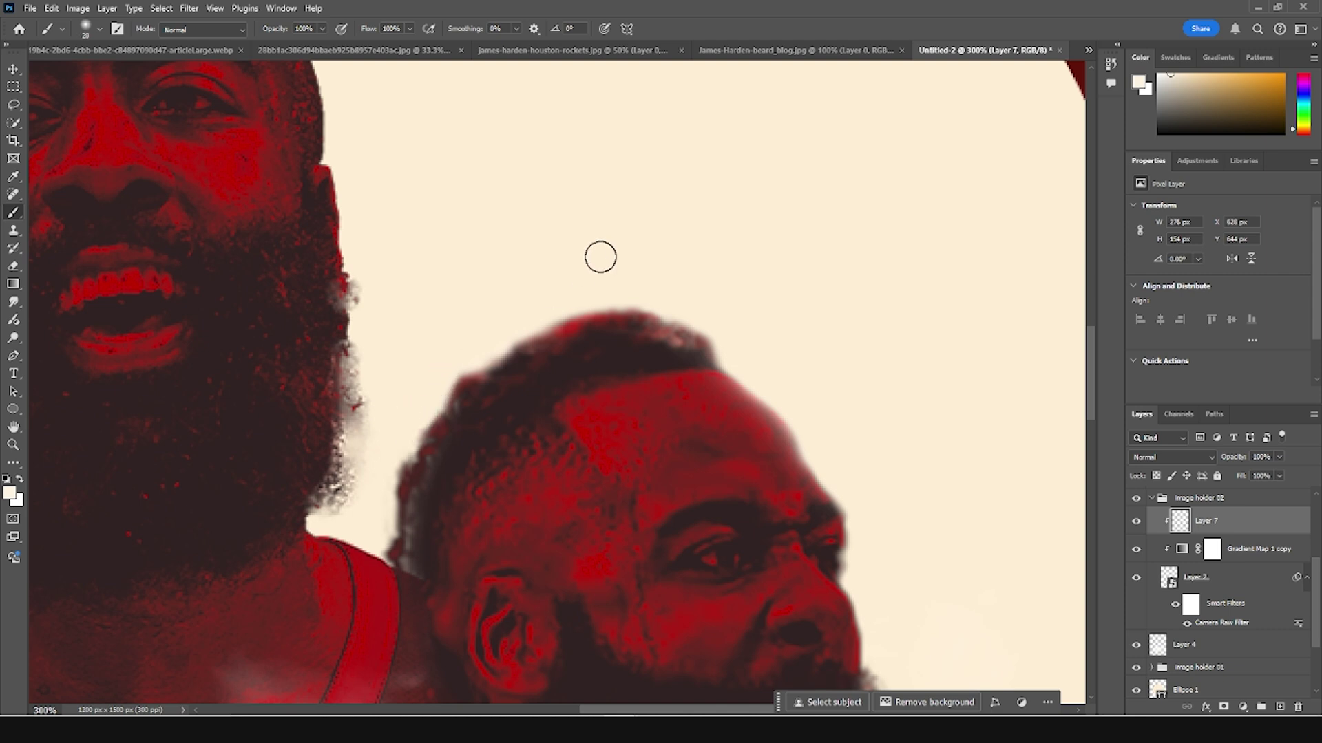
Step: Paint a soft cream rim glow along the top and back of the number 13 player's head on Layer 7
key(])
click(628, 275)
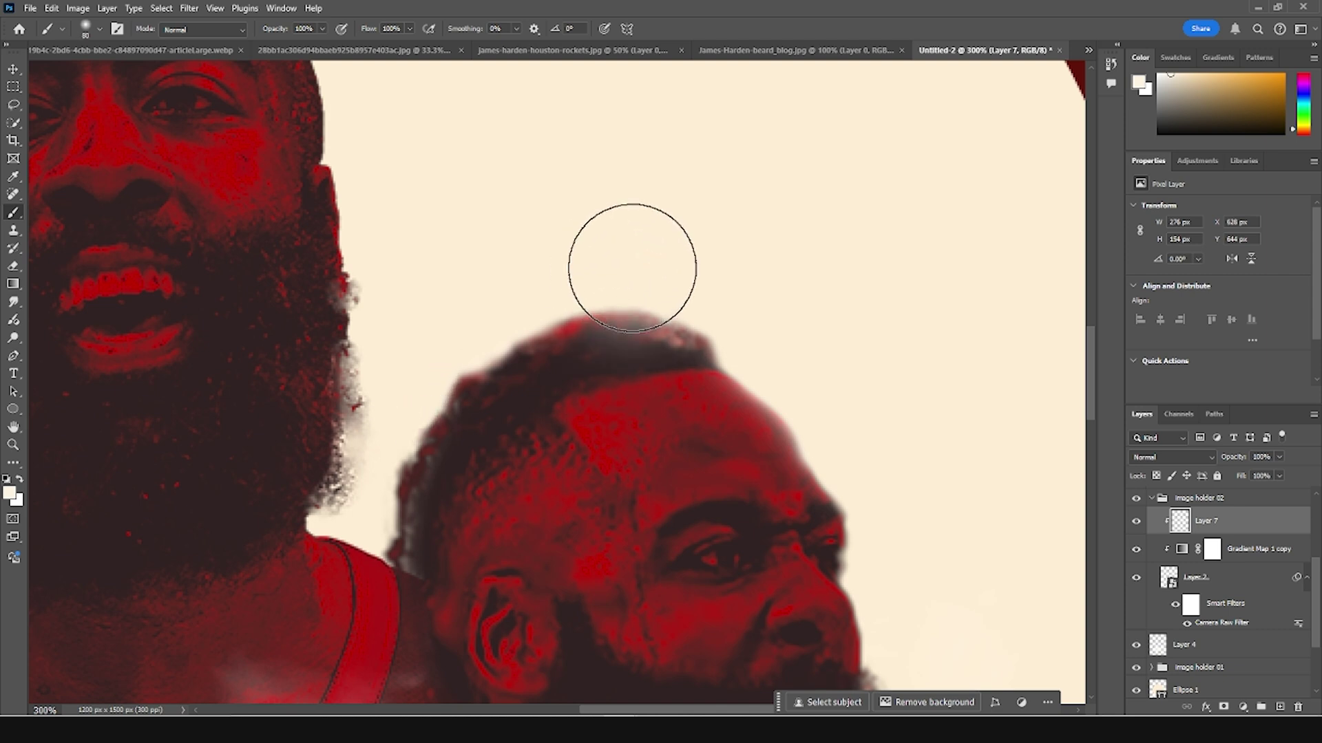
click(494, 290)
drag(515, 294, 434, 319)
key(bracketleft)
mouse_move(348, 380)
mouse_down()
mouse_move(334, 438)
mouse_move(353, 445)
mouse_move(331, 568)
mouse_up()
Step: Paint the cream rim glow down the front of the number 13 player's beard and over the shoulder beside the circle
mouse_move(943, 363)
mouse_down()
mouse_move(914, 94)
mouse_move(843, 181)
mouse_up()
mouse_move(672, 161)
mouse_down()
mouse_move(787, 308)
mouse_move(832, 542)
mouse_move(953, 339)
mouse_up()
mouse_move(902, 451)
mouse_down()
mouse_move(950, 535)
mouse_move(990, 517)
mouse_move(917, 588)
mouse_up()
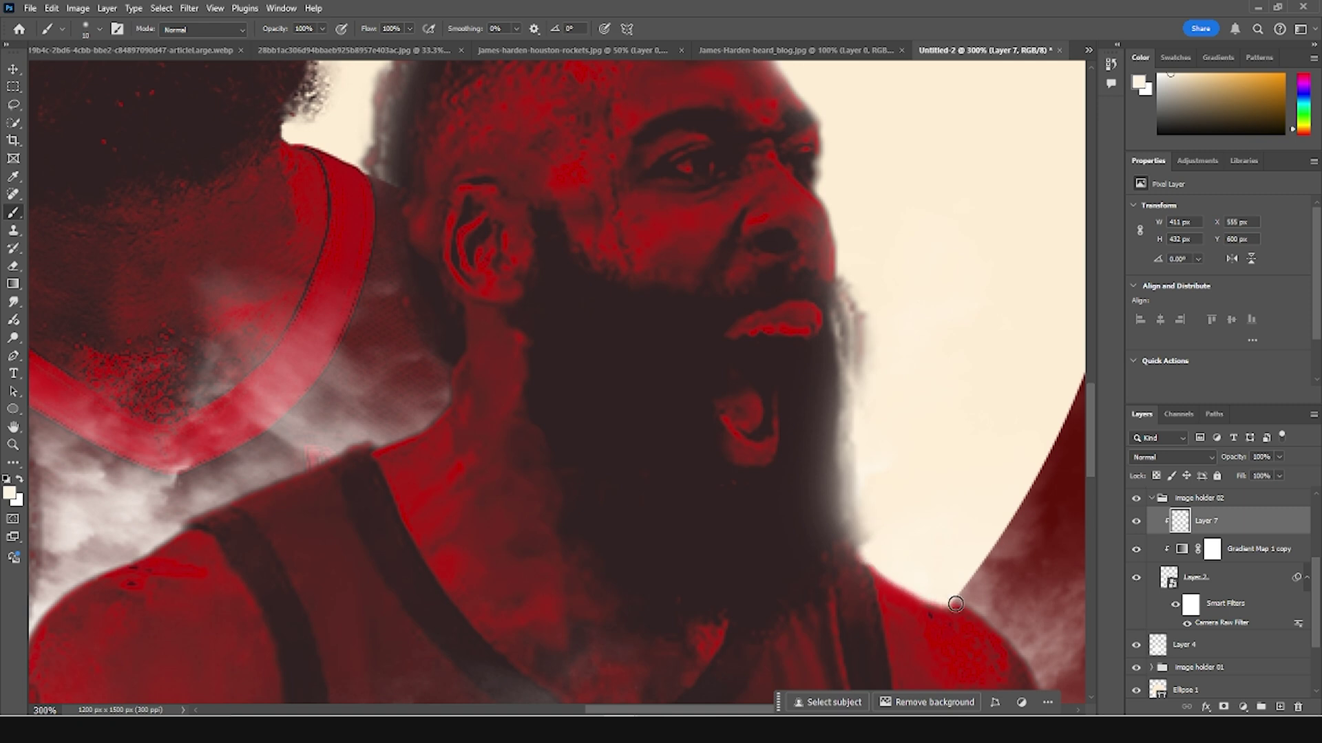
drag(1012, 572, 780, 433)
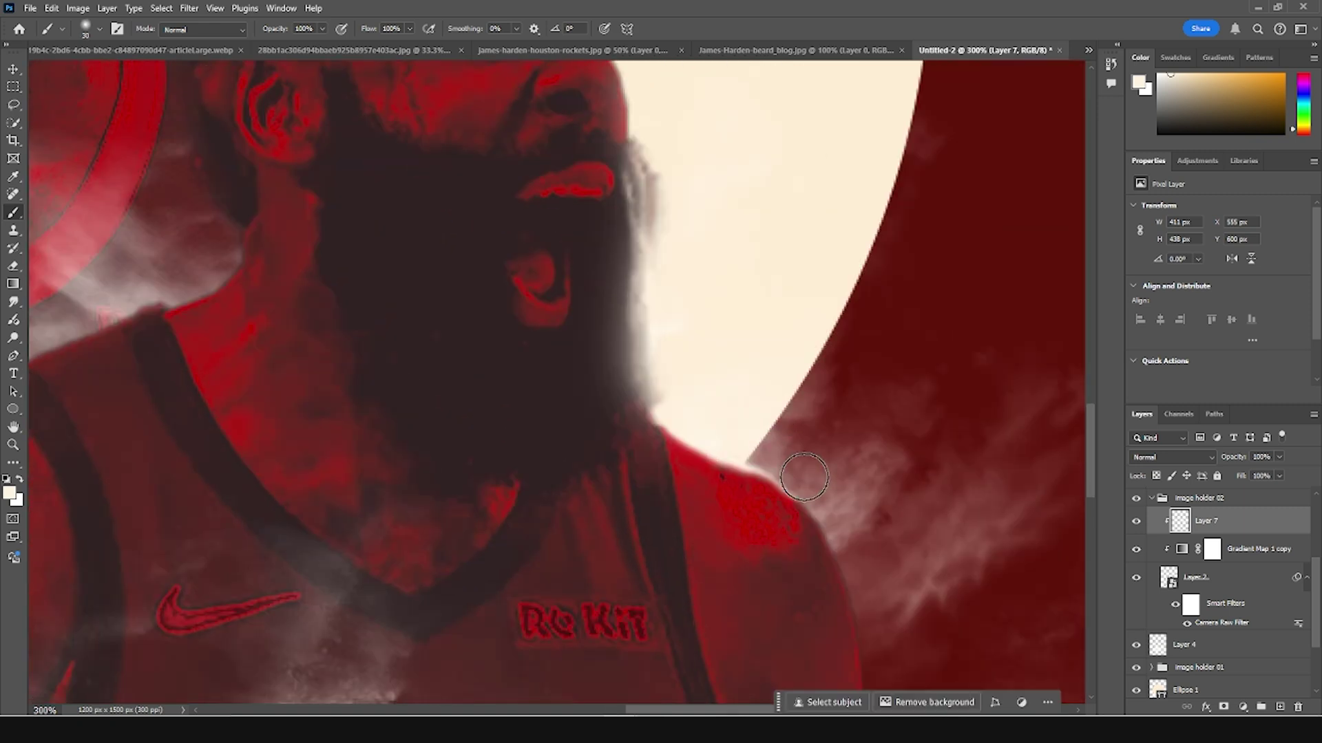
drag(696, 422, 897, 506)
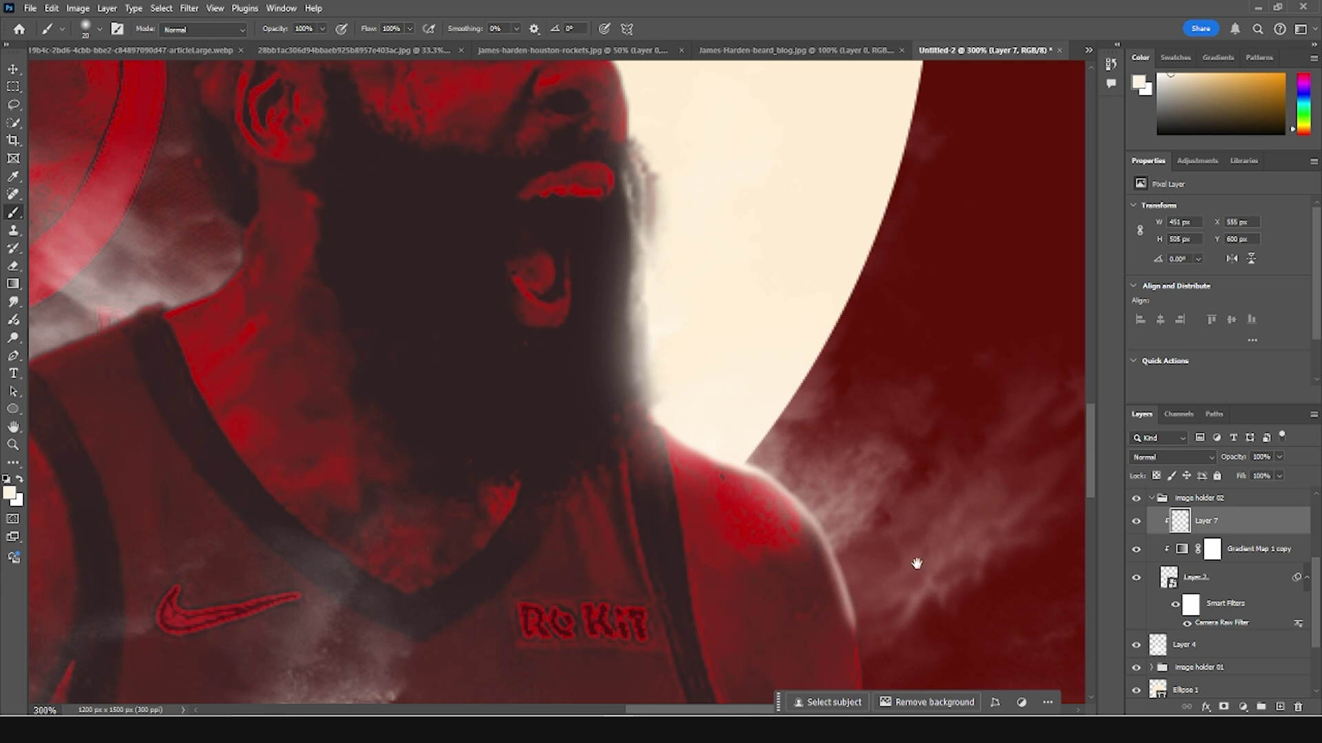
Step: Extend the rim glow down the number 13 player's outer arm and widen it with a larger soft brush
scroll(917, 576, down, 3)
drag(849, 438, 841, 523)
key(bracketright)
key(bracketright)
key(bracketright)
key(bracketright)
key(bracketright)
mouse_move(773, 230)
mouse_down()
mouse_move(865, 375)
mouse_move(853, 543)
mouse_up()
key(bracketleft)
key(bracketleft)
key(bracketleft)
key(bracketleft)
key(bracketleft)
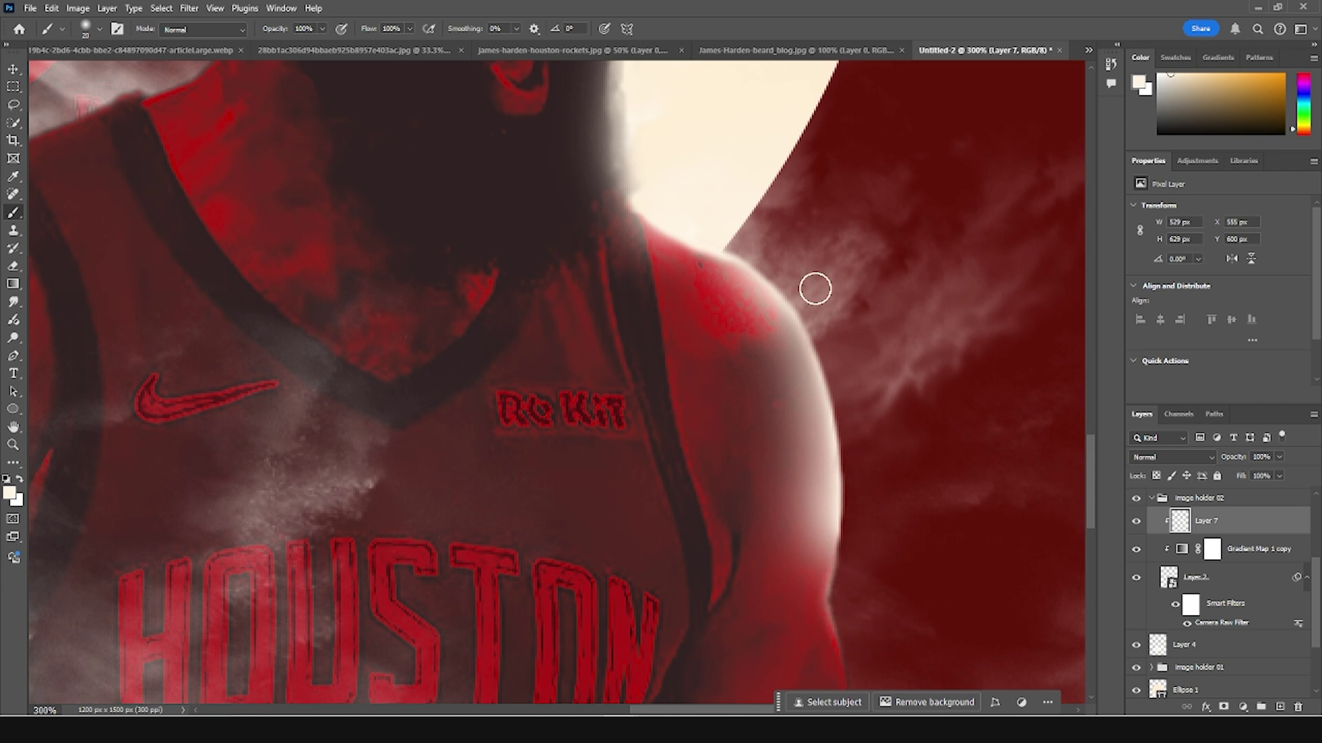
Step: Erase excess glow from the number 13 player's outer arm on Layer 7
key(e)
key(bracketleft)
key(bracketleft)
key(bracketleft)
mouse_move(711, 449)
mouse_down()
mouse_move(759, 590)
mouse_move(790, 536)
mouse_move(927, 626)
mouse_up()
key(ctrl+minus)
key(ctrl+minus)
key(ctrl+minus)
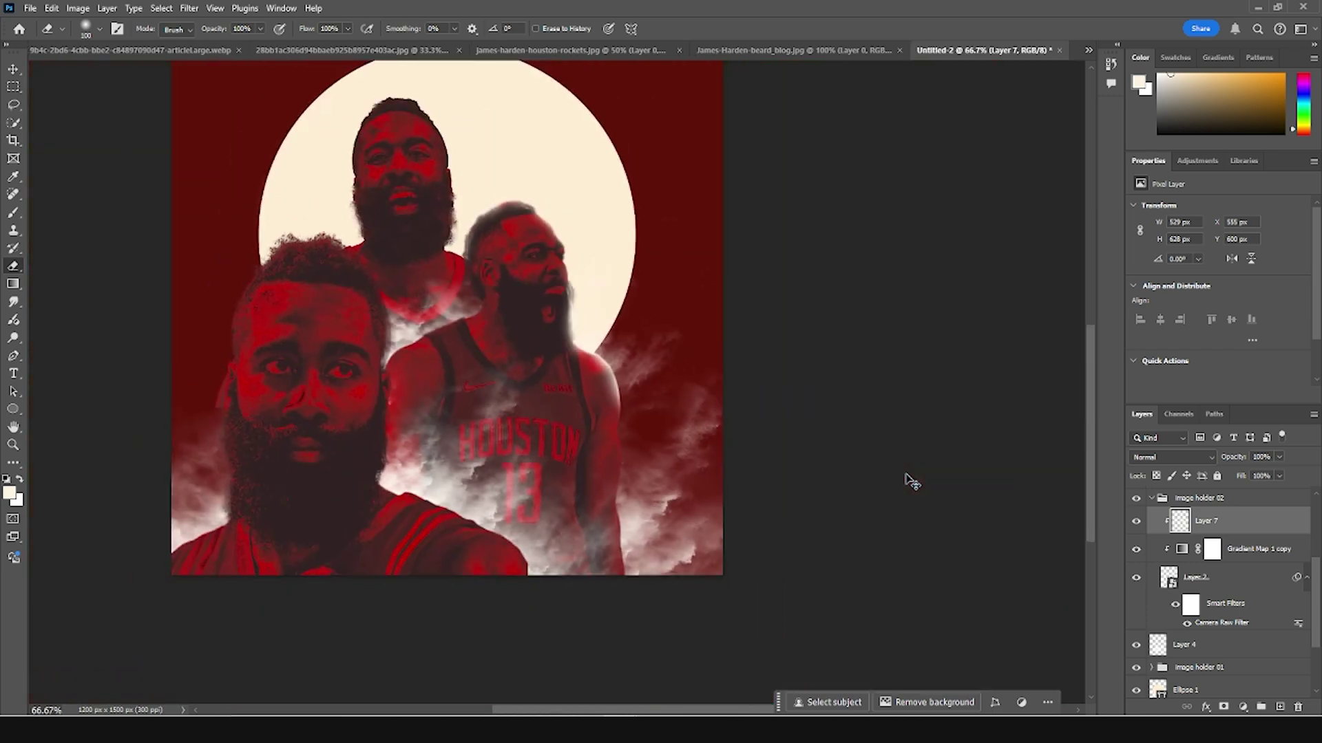
Step: Paint a thin cream rim along the number 13 player's inner shoulder and neck, undoing and redoing the overly thick line
key(ctrl+plus)
drag(560, 372, 935, 546)
scroll(709, 499, up, 2)
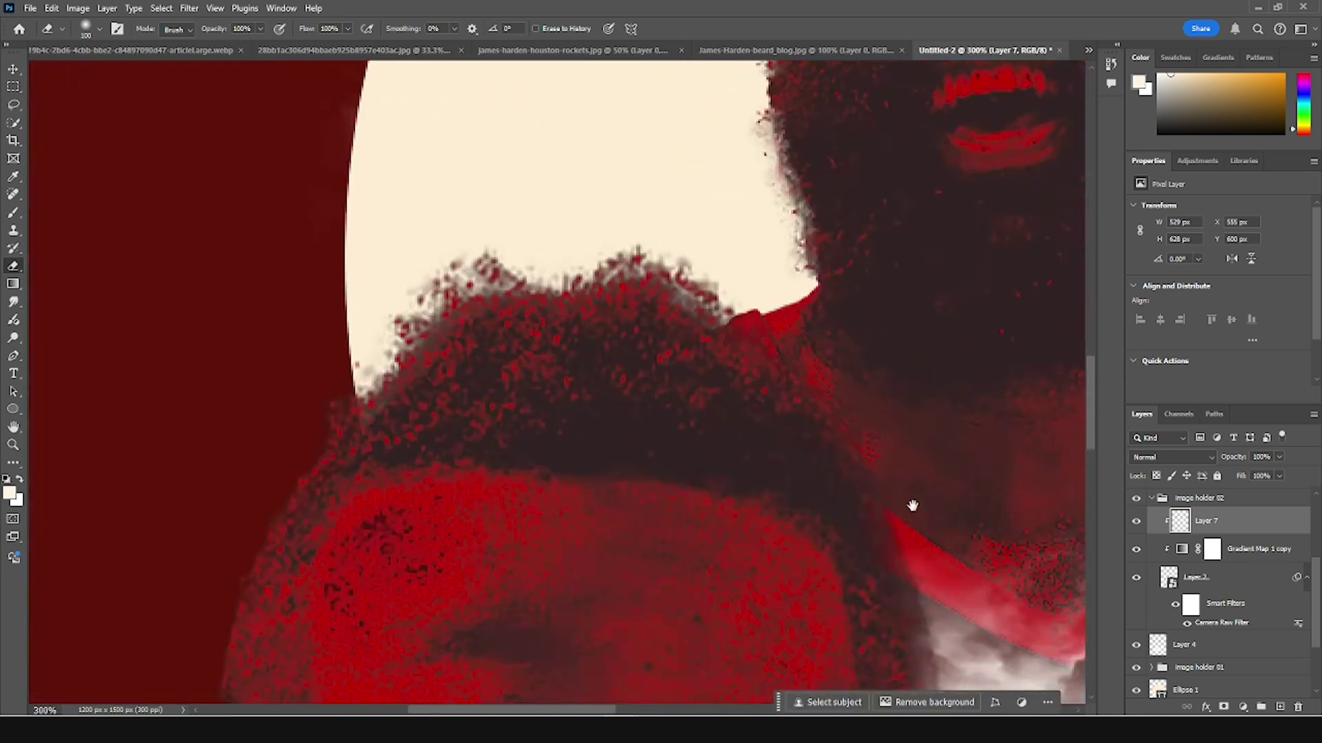
key(b)
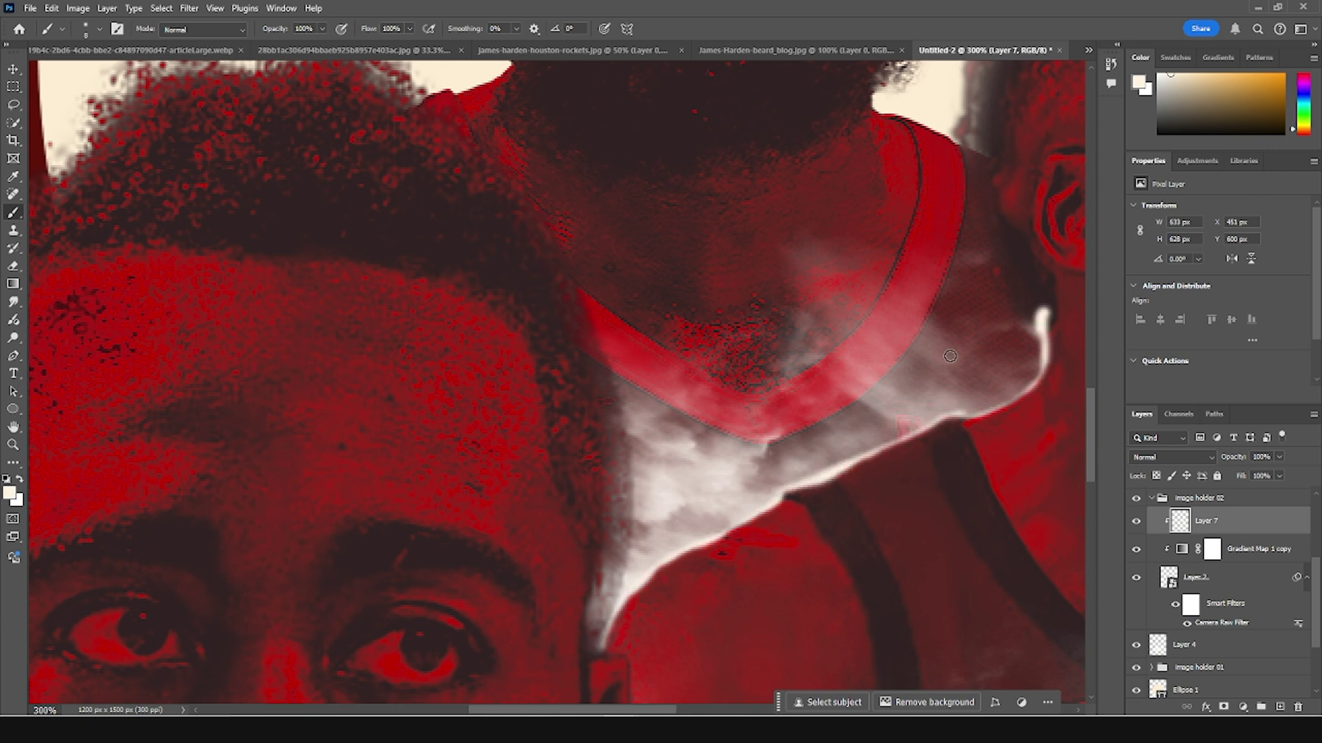
key(ctrl+z)
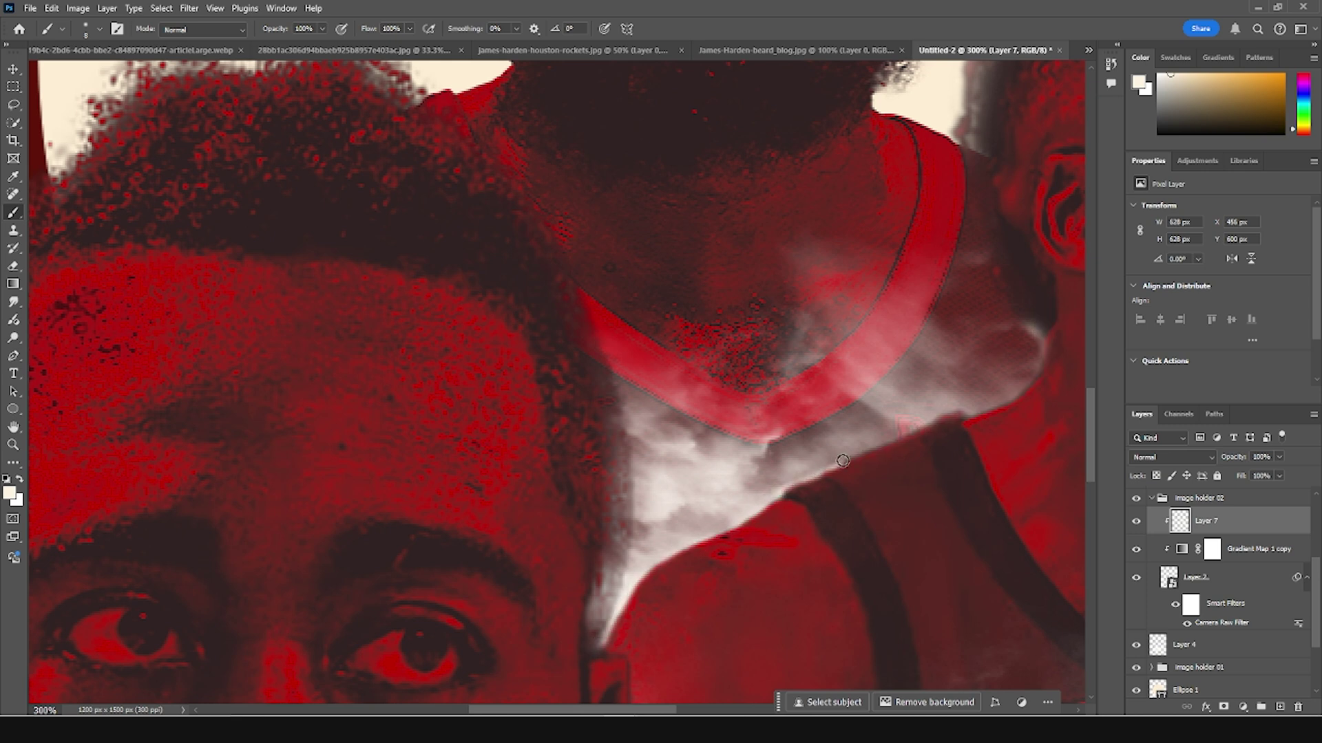
drag(1060, 387, 986, 428)
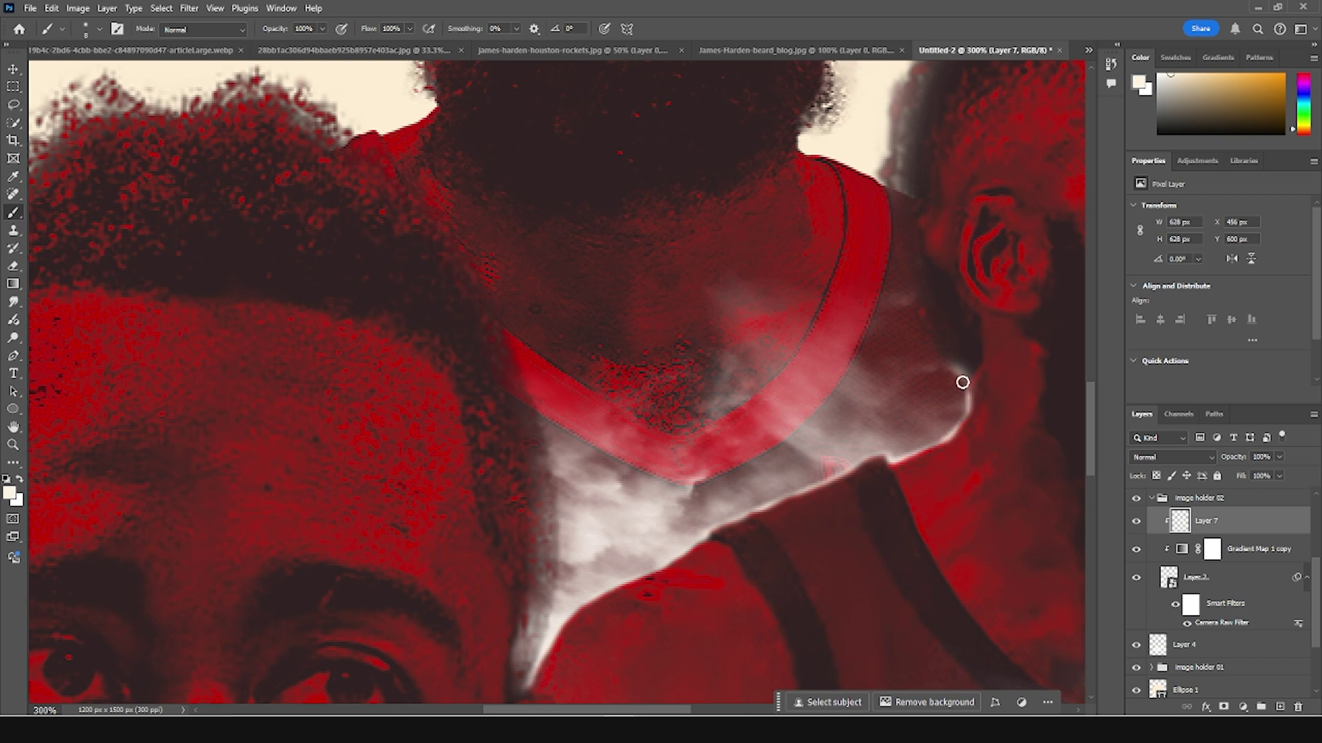
Step: Build up a wider, softer glow along the back of the number 13 player's neck and inner shoulder, varying the brush size
key(bracketright)
key(bracketright)
key(bracketright)
key(bracketright)
key(bracketright)
key(bracketright)
key(bracketright)
key(bracketright)
key(bracketright)
click(894, 339)
key(bracketleft)
key(bracketleft)
key(bracketleft)
mouse_move(902, 402)
mouse_down()
mouse_move(855, 428)
mouse_move(644, 512)
mouse_move(653, 519)
mouse_move(585, 562)
mouse_move(543, 615)
mouse_up()
key(bracketleft)
key(bracketleft)
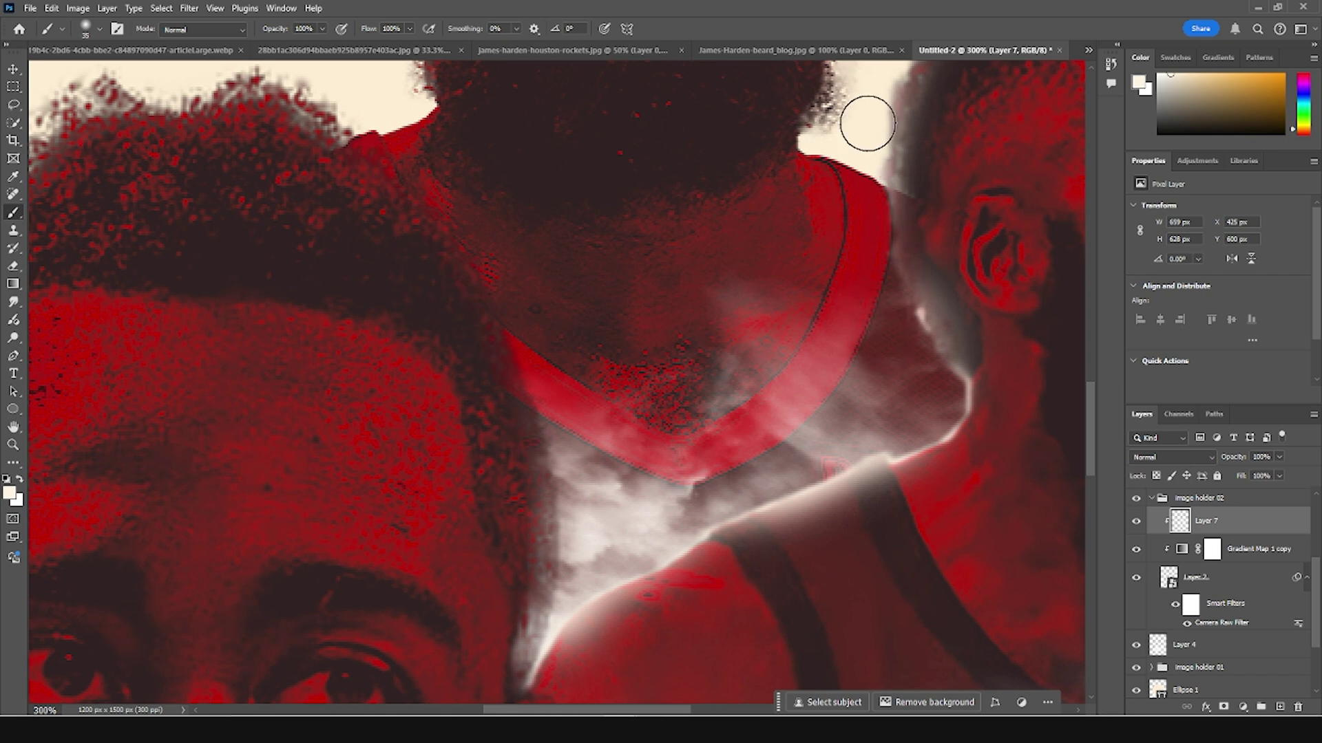
Step: Paint a soft cream haze on Layer 4 over the back player's jersey and lower the layer's opacity to about 71%
drag(820, 191, 746, 376)
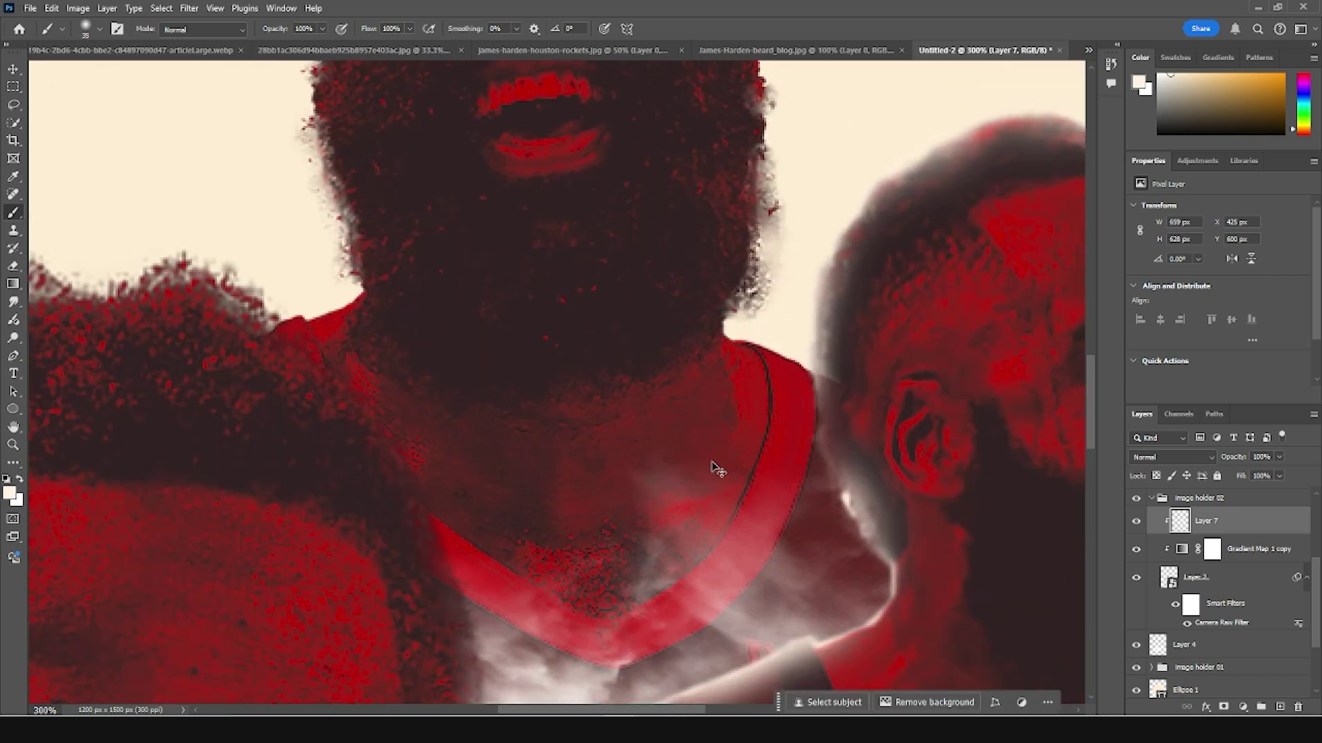
key(ctrl+minus)
key(ctrl+minus)
key(ctrl+minus)
key(ctrl+plus)
scroll(1179, 654, down, 2)
click(1163, 598)
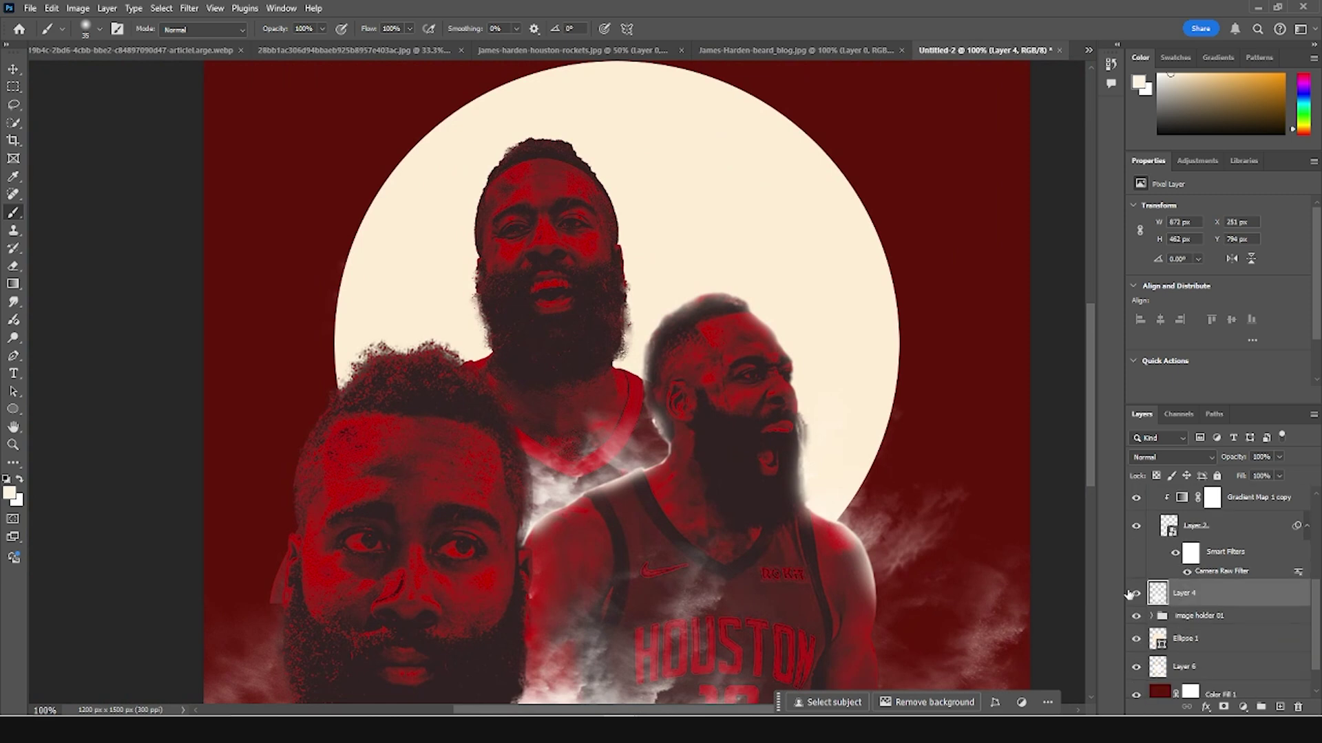
key(bracketright)
key(bracketright)
key(bracketright)
click(659, 495)
key(bracketleft)
click(654, 468)
key(bracketright)
key(bracketright)
key(bracketright)
click(611, 537)
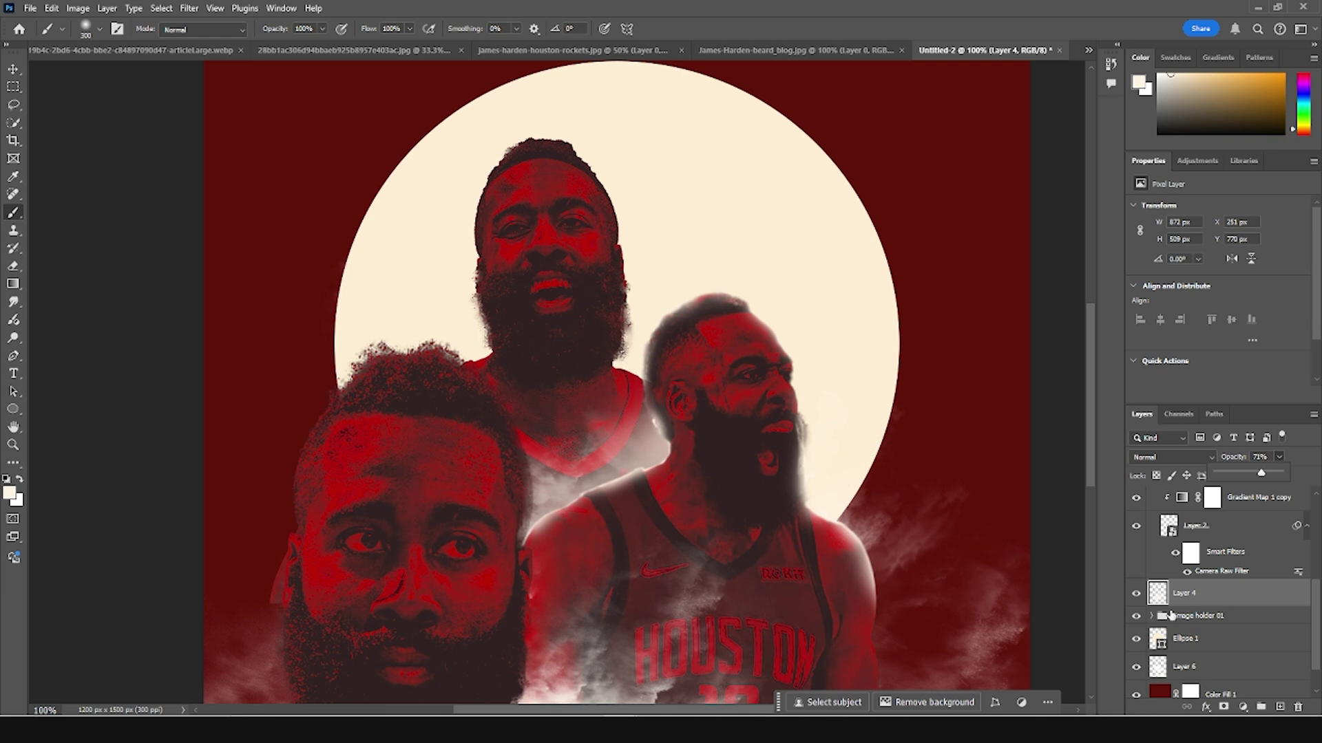
Step: In the Image holder 01 group, rename the top layer as glow and clip it to the back player's image
click(1149, 616)
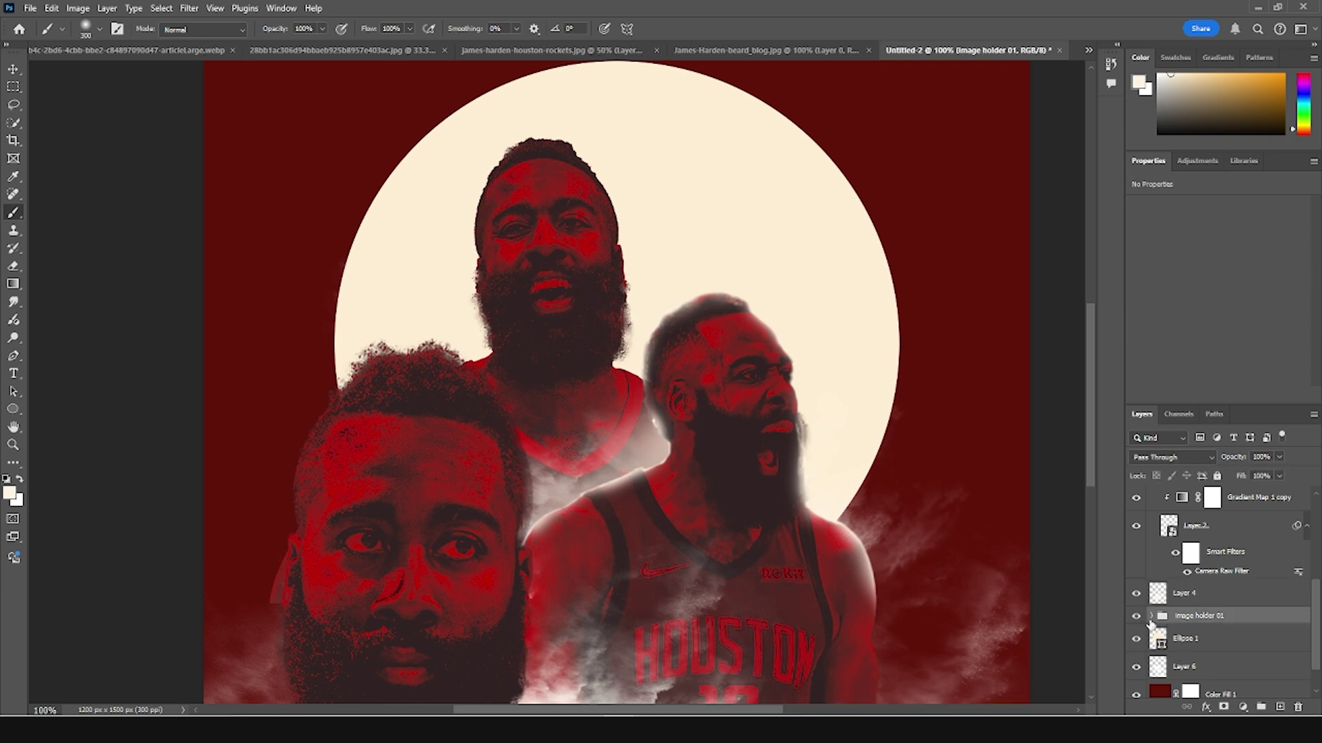
click(1184, 648)
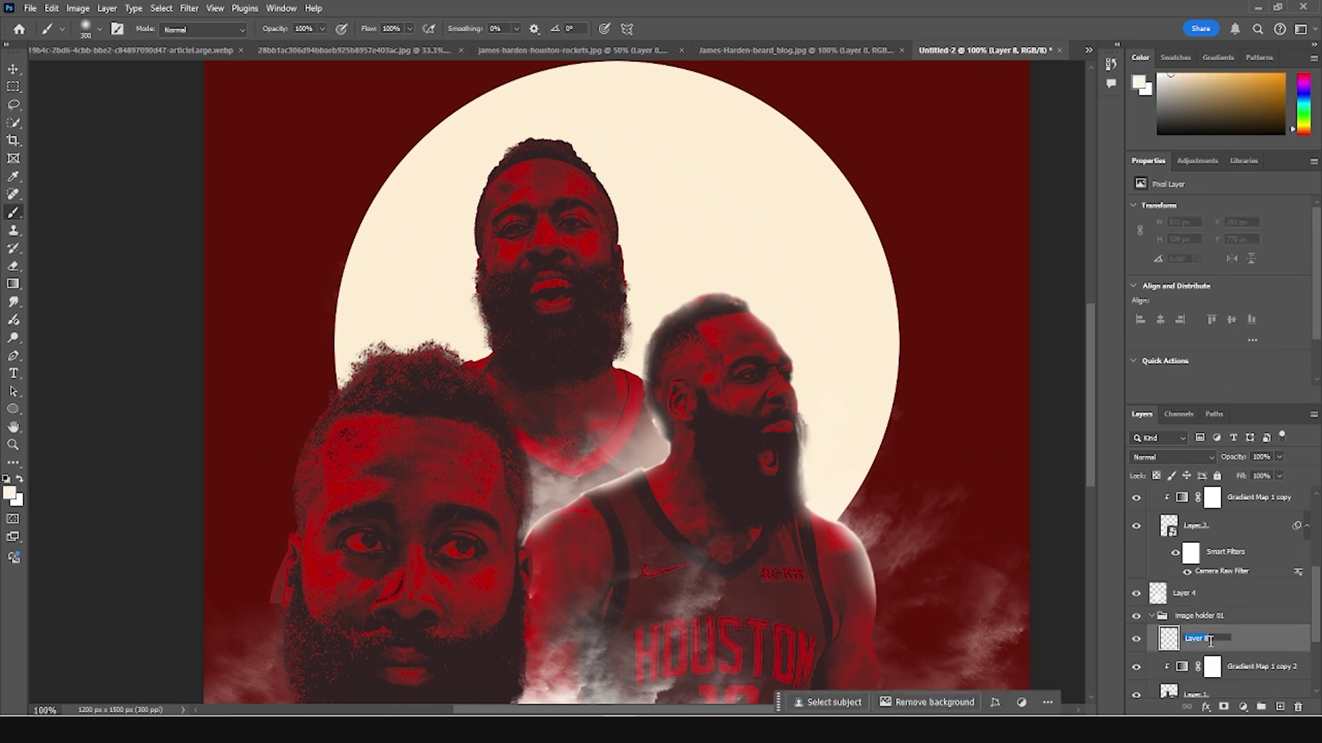
text(glow)
key(Return)
right_click(1228, 642)
click(1212, 582)
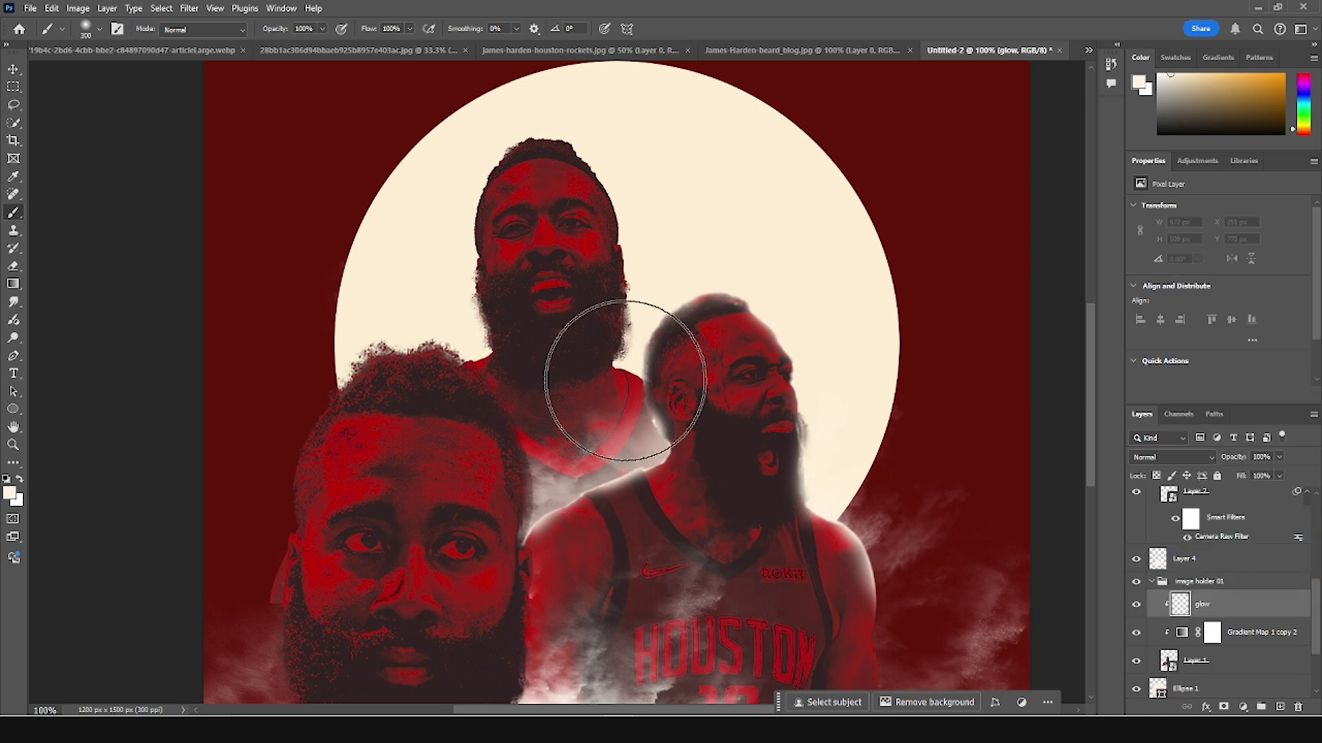
click(1136, 661)
click(1136, 662)
Step: Paint a thin cream rim with a small brush along the viewer's-left edge of the back player's face and beard
drag(584, 282, 660, 473)
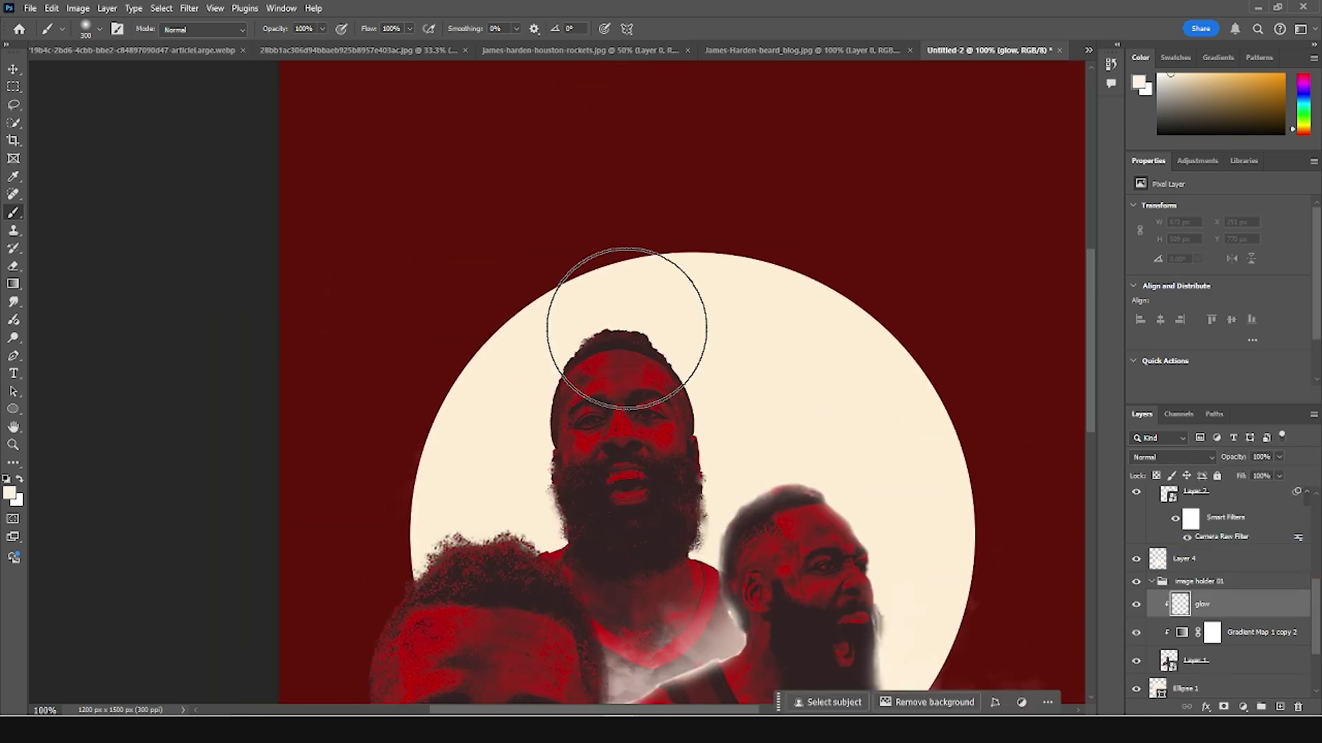
scroll(626, 329, up, 3)
key(bracketleft)
key(bracketleft)
key(bracketleft)
key(bracketleft)
key(bracketleft)
key(bracketleft)
key(bracketleft)
key(bracketleft)
key(bracketleft)
key(bracketleft)
key(bracketleft)
key(bracketleft)
key(bracketleft)
key(bracketleft)
drag(611, 322, 617, 623)
drag(616, 623, 638, 327)
mouse_move(670, 378)
mouse_down()
mouse_move(699, 468)
mouse_move(675, 509)
mouse_move(597, 541)
mouse_up()
drag(627, 380, 368, 606)
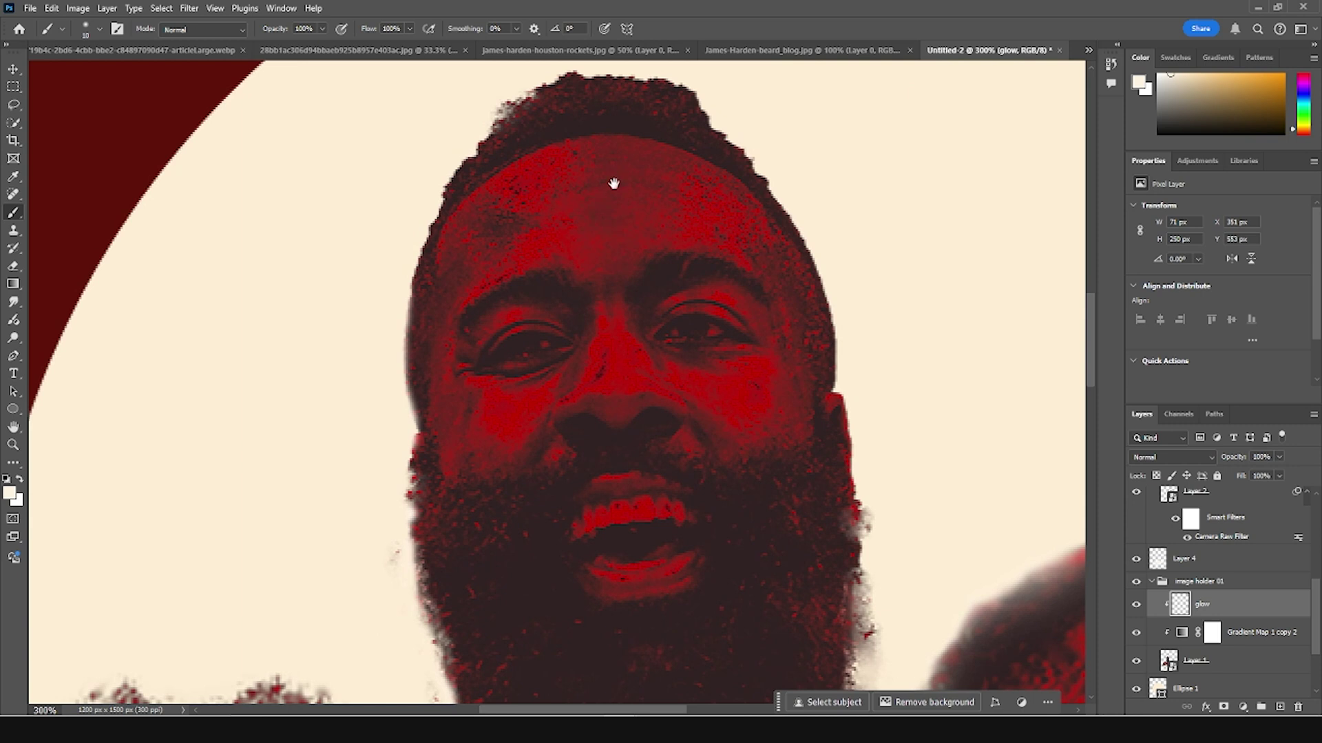
Step: Paint a thin cream rim along the viewer's-right edge of the back player's head, ear and beard
drag(613, 183, 597, 312)
mouse_move(738, 291)
mouse_down()
mouse_move(822, 438)
mouse_move(826, 526)
mouse_up()
drag(899, 547, 800, 358)
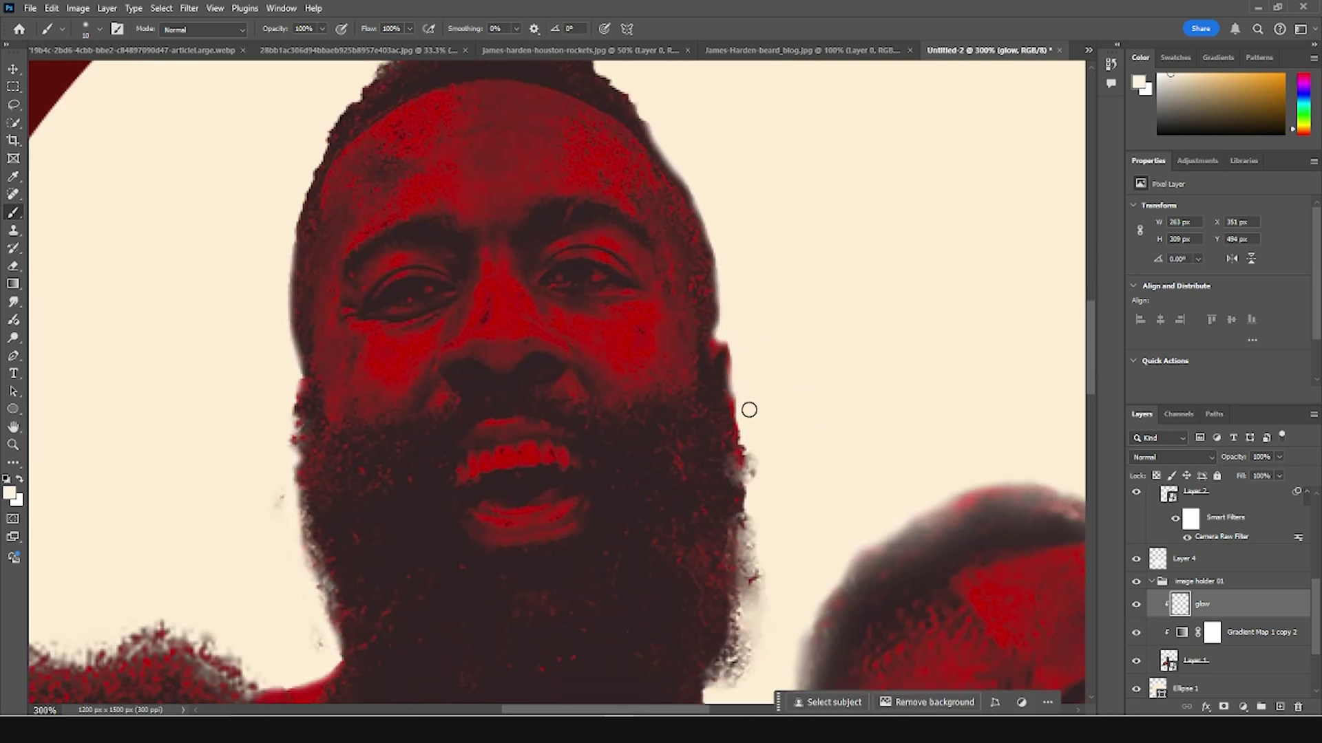
mouse_move(753, 456)
mouse_down()
mouse_move(749, 613)
mouse_move(783, 446)
mouse_up()
mouse_move(761, 493)
mouse_down()
mouse_move(828, 522)
mouse_move(801, 518)
mouse_up()
drag(835, 457, 811, 731)
Step: Soften the glow along the viewer's-right side of the back player's forehead, temple and beard with a larger brush
key(bracketright)
key(bracketright)
key(bracketright)
key(bracketright)
key(bracketright)
key(bracketright)
key(bracketright)
key(bracketright)
key(bracketright)
key(bracketright)
drag(770, 185, 800, 286)
key(bracketleft)
key(bracketleft)
key(bracketleft)
key(bracketleft)
drag(787, 359, 800, 397)
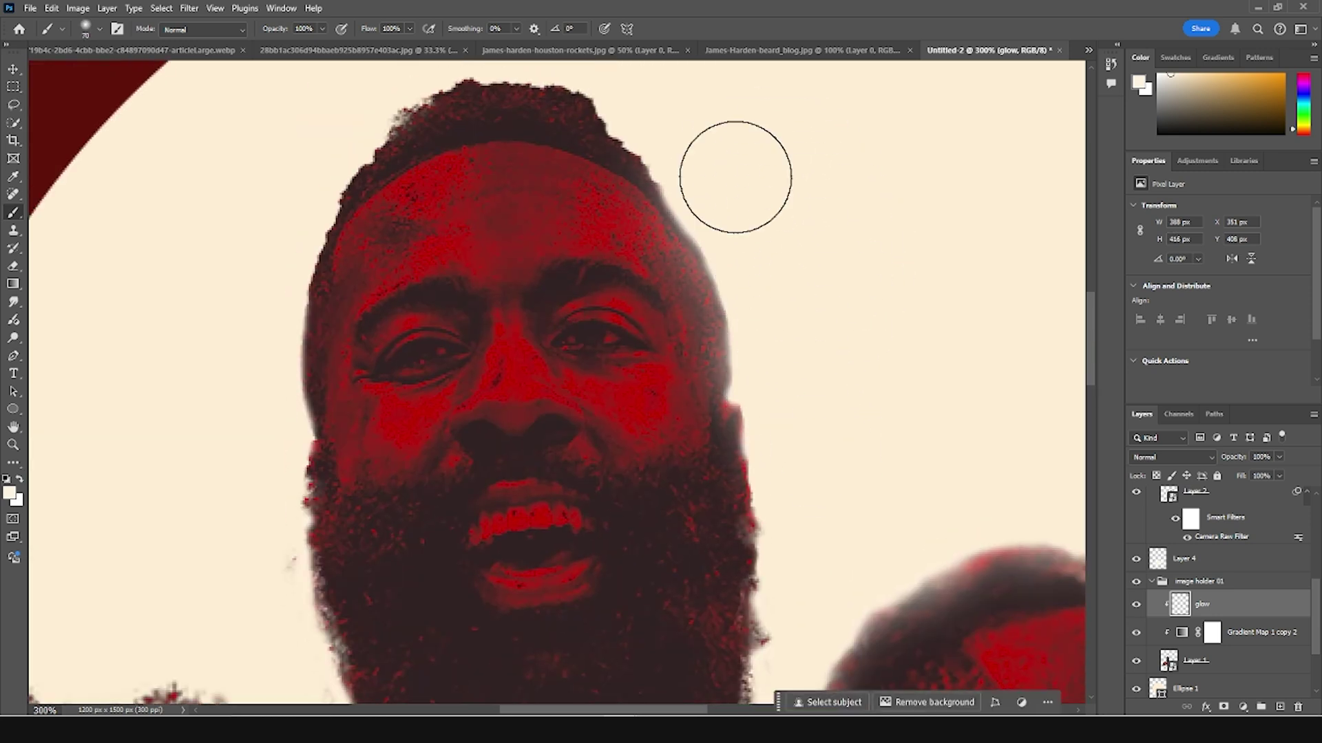
Step: Extend the soft glow over the back player's hair and down the viewer's-left side of his face and beard
mouse_move(752, 181)
mouse_down()
mouse_move(886, 327)
mouse_move(593, 157)
mouse_move(497, 189)
mouse_up()
key(bracketleft)
key(bracketleft)
key(bracketleft)
mouse_move(591, 199)
mouse_down()
mouse_move(468, 273)
mouse_move(391, 420)
mouse_move(406, 416)
mouse_move(403, 567)
mouse_move(383, 557)
mouse_move(630, 368)
mouse_move(636, 471)
mouse_move(673, 551)
mouse_up()
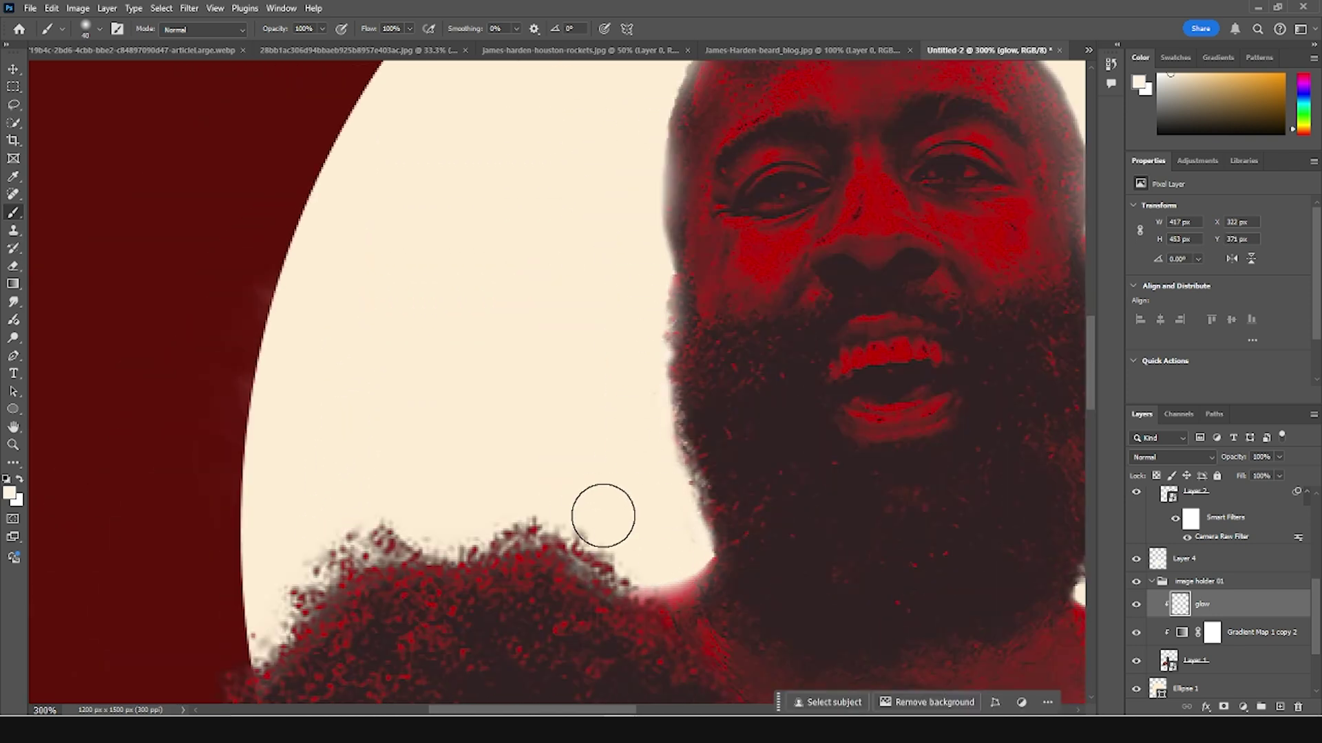
Step: Paint a broader cream haze with a 150 px brush around both sides of the back player's face and shoulders
key(ctrl+1)
key(bracketright)
key(bracketright)
key(bracketright)
key(bracketright)
key(bracketright)
key(bracketright)
key(bracketright)
key(bracketright)
key(bracketright)
drag(572, 341, 508, 433)
mouse_move(773, 313)
mouse_down()
mouse_move(867, 253)
mouse_move(910, 384)
mouse_move(949, 418)
mouse_up()
Step: Add a new layer above Gradient Map 1 in the Image holder 03 group and clip it to the front player
scroll(1229, 562, up, 3)
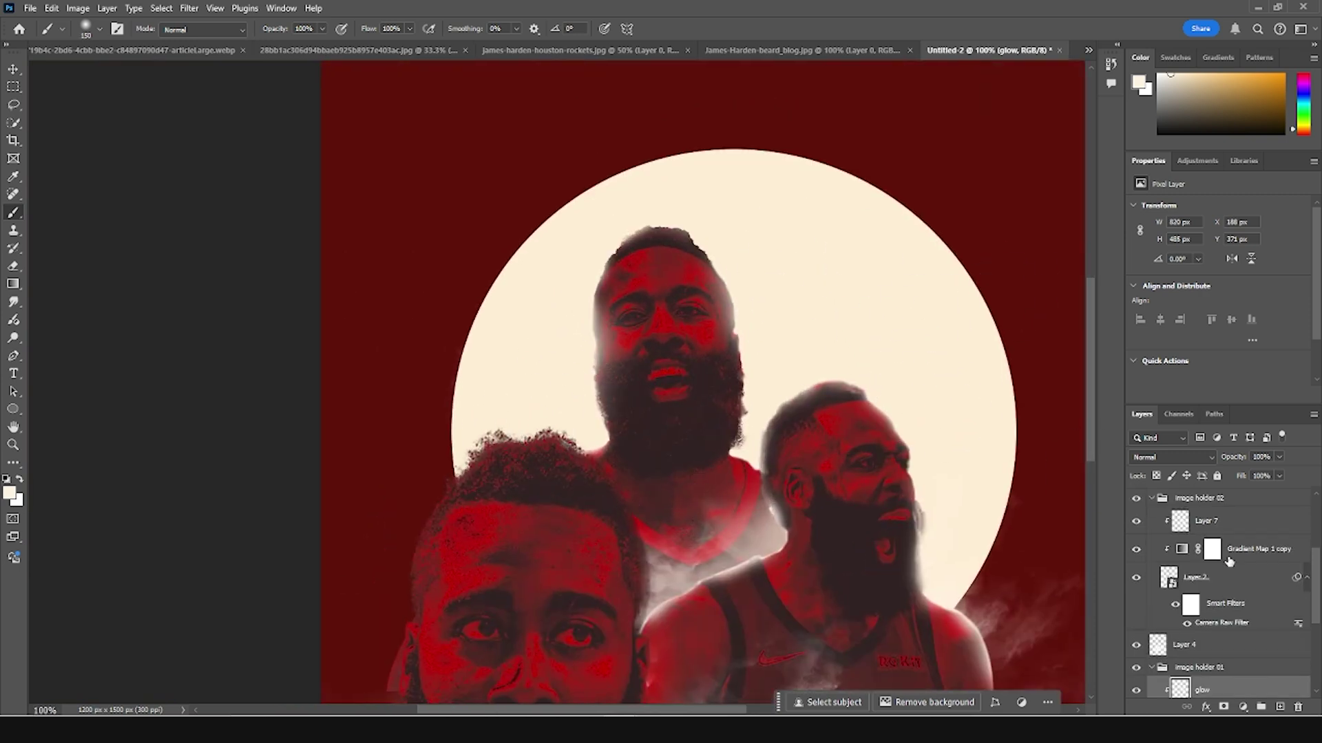
click(1219, 521)
click(991, 586)
drag(788, 340, 797, 359)
drag(696, 541, 875, 293)
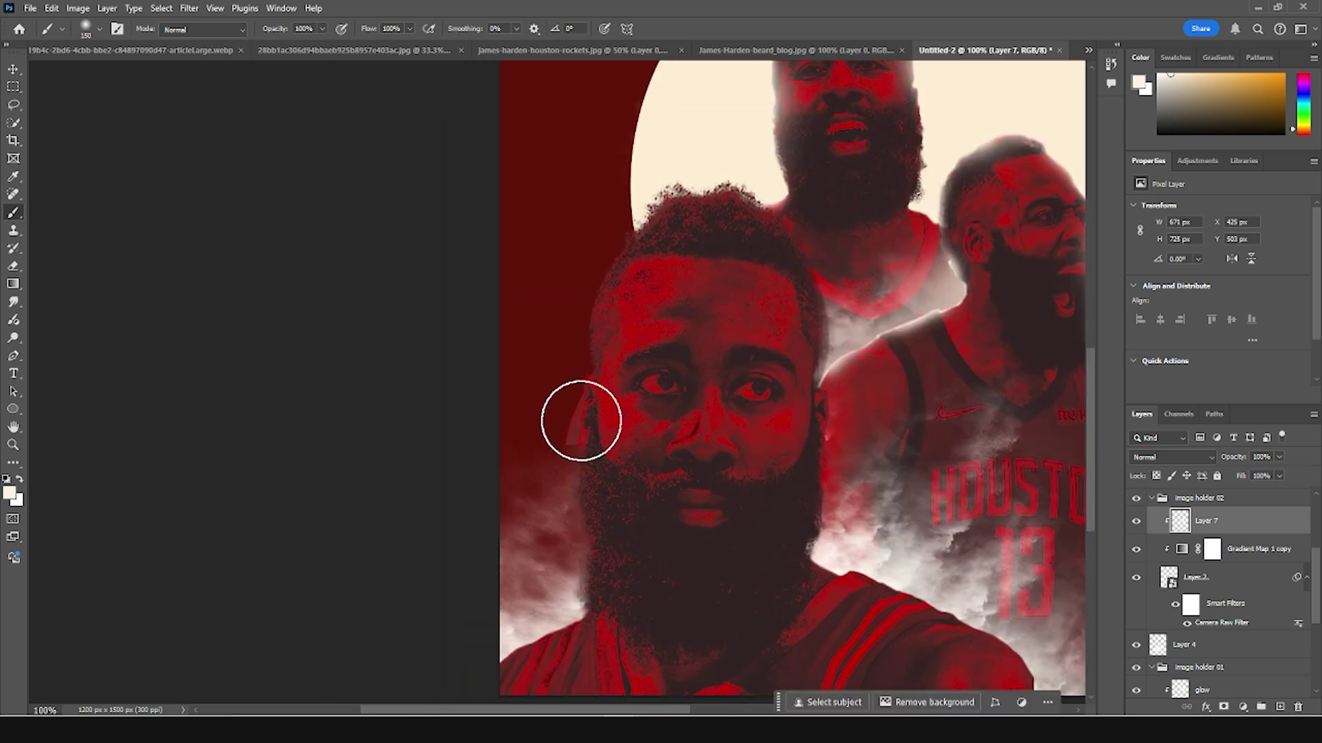
scroll(1193, 620, down, 5)
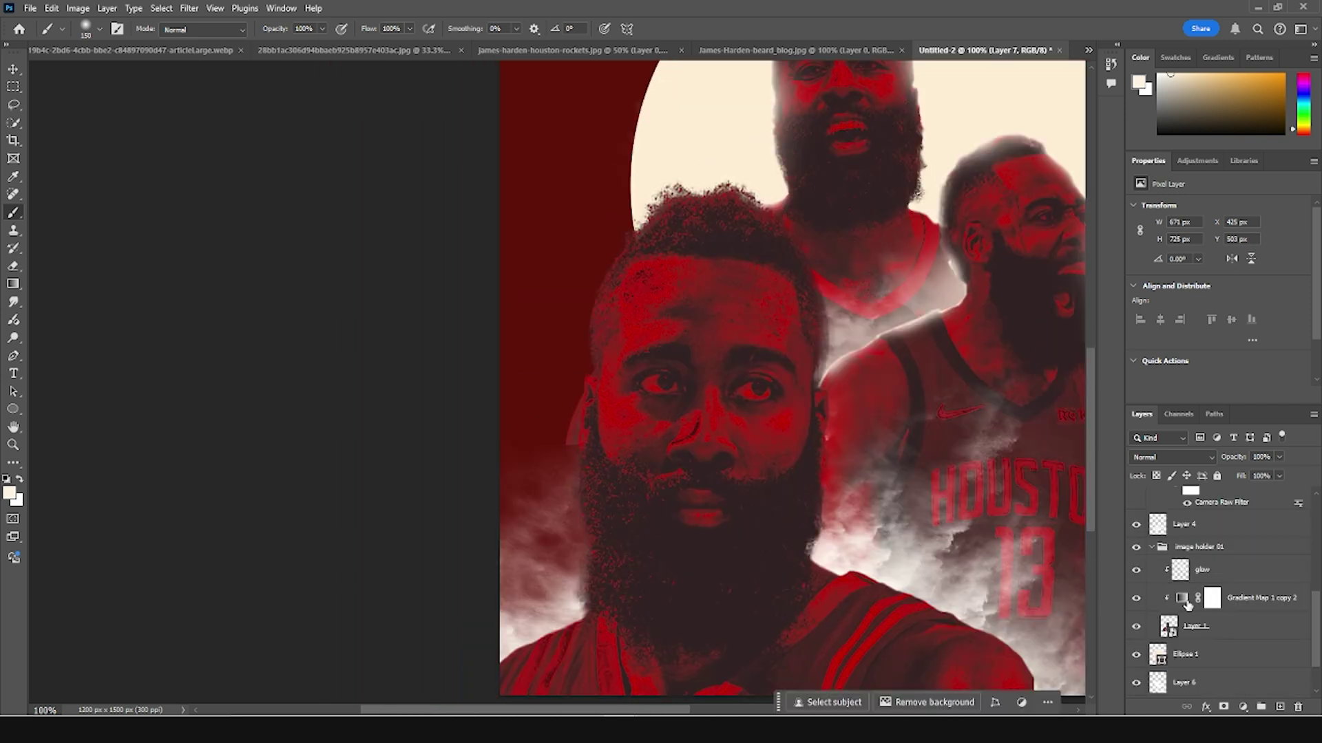
scroll(1187, 606, up, 5)
click(1184, 521)
click(1280, 707)
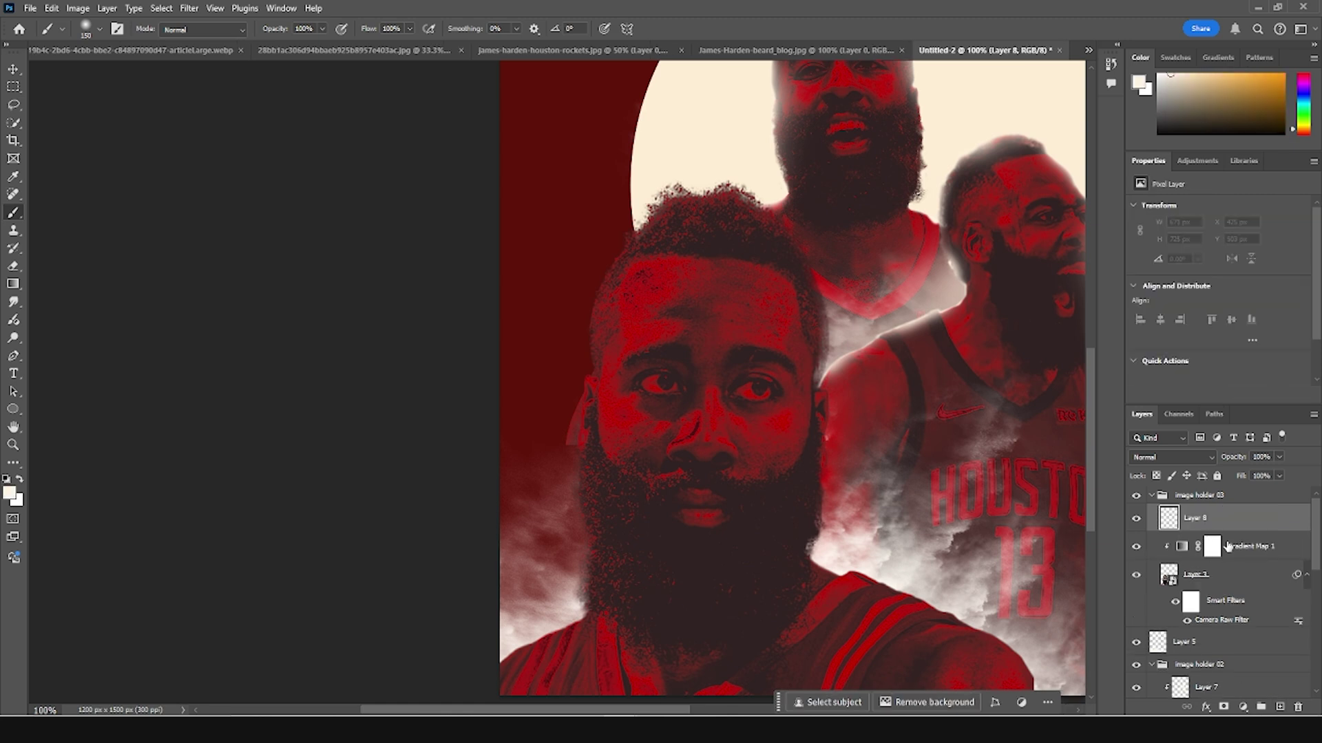
right_click(1229, 546)
click(1236, 541)
Step: Paint a cream rim with a 50 px brush along the viewer's-left edge of the front player's hair and temple
key(bracketleft)
key(bracketleft)
key(bracketleft)
key(bracketleft)
key(bracketleft)
key(bracketleft)
mouse_move(619, 240)
mouse_down()
mouse_move(575, 310)
mouse_move(603, 265)
mouse_up()
mouse_move(559, 325)
mouse_down()
mouse_move(575, 351)
mouse_move(598, 217)
mouse_up()
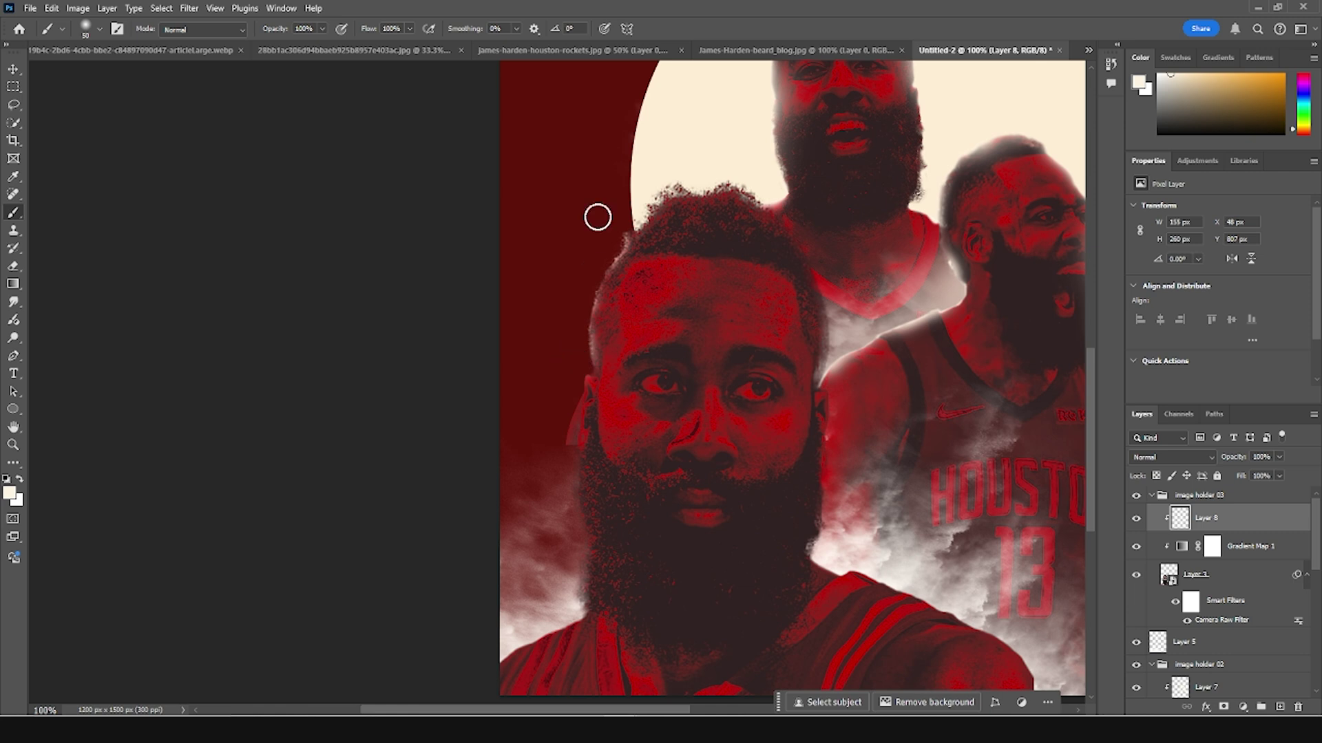
Step: Continue the cream rim over the front player's hair, down the viewer's-right side of his head and beard, and along the shoulder
mouse_move(698, 173)
mouse_down()
mouse_move(831, 271)
mouse_move(761, 182)
mouse_up()
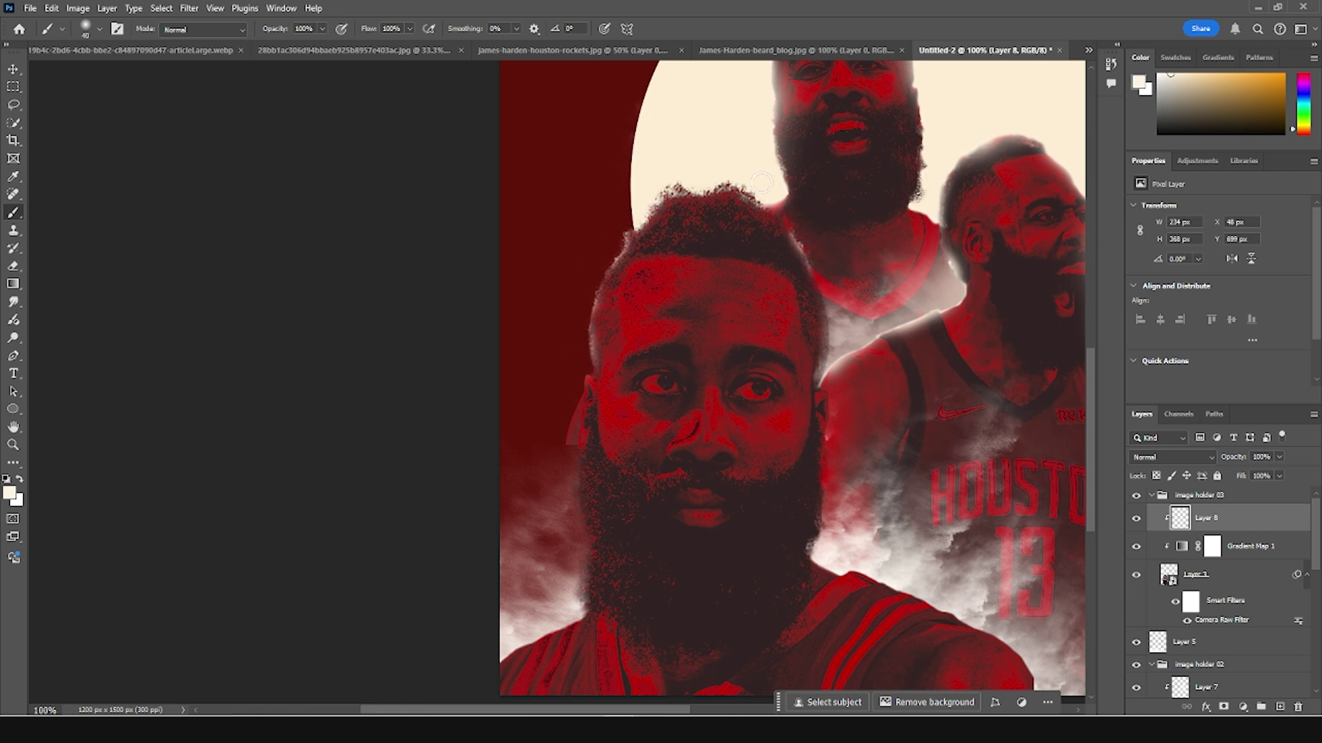
mouse_move(646, 186)
mouse_down()
mouse_move(836, 269)
mouse_move(839, 372)
mouse_up()
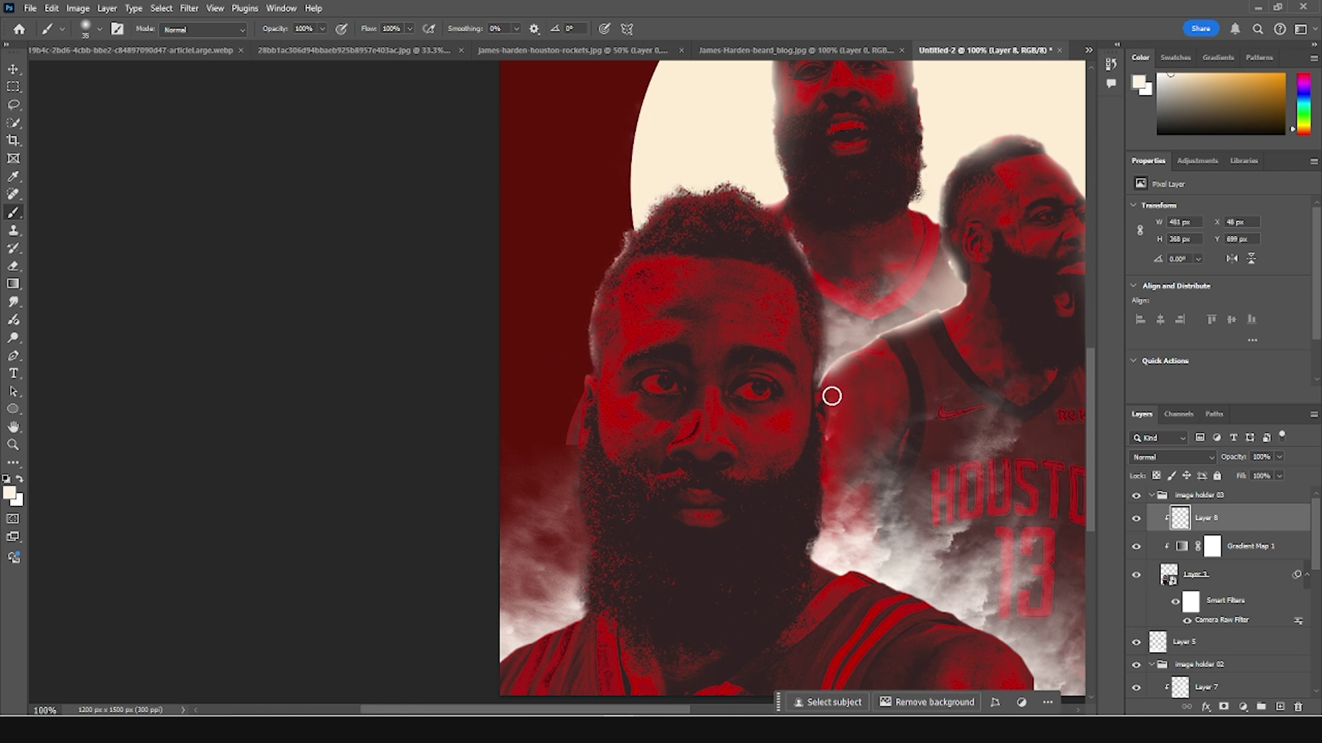
drag(829, 477, 819, 553)
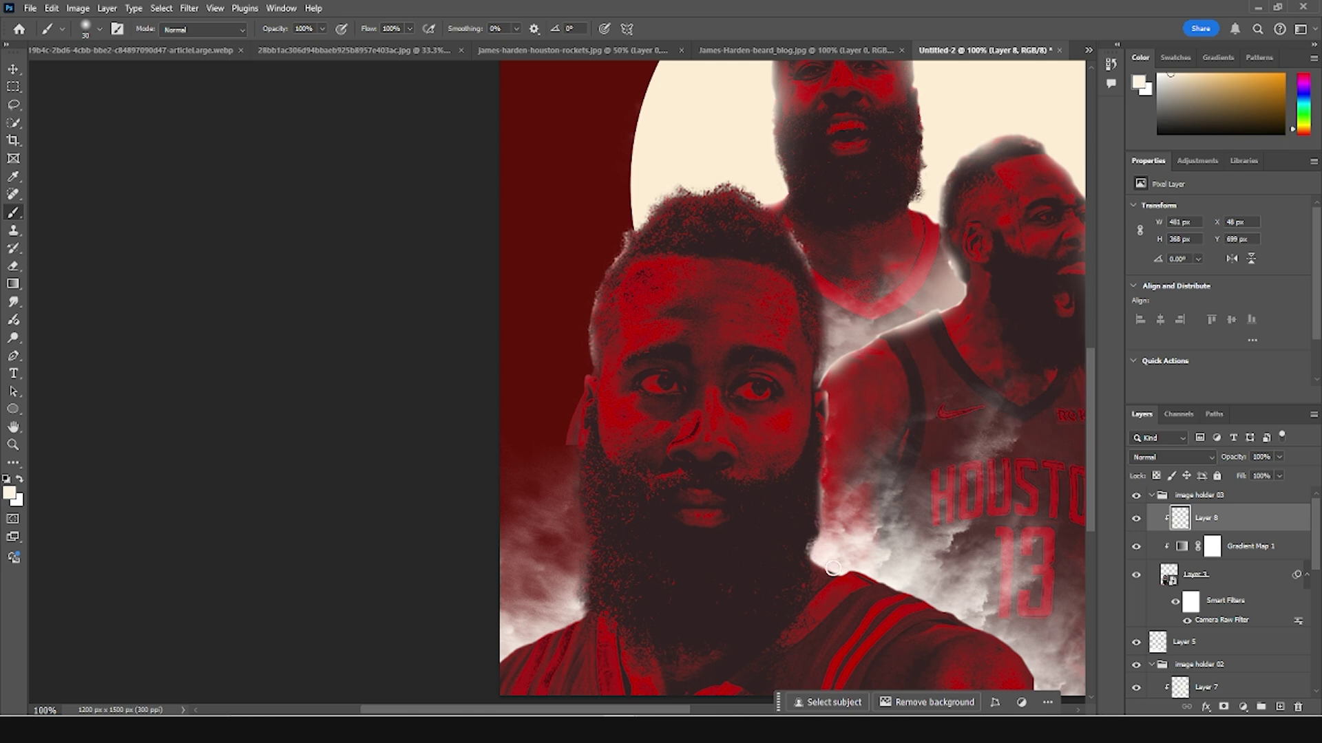
mouse_move(939, 601)
mouse_down()
mouse_move(846, 452)
mouse_move(954, 565)
mouse_up()
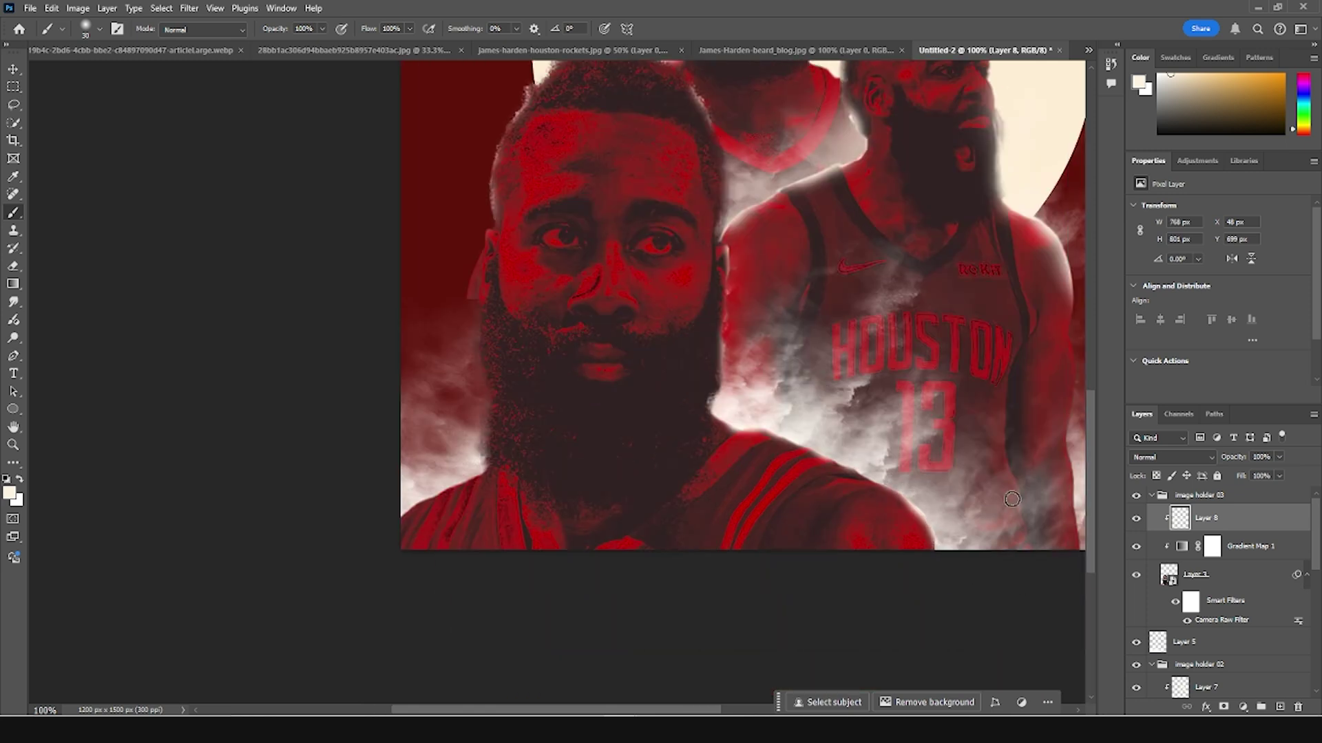
Step: Build up a wider, softer glow along the front player's outer shoulder and the same side of his head with a larger brush
key(bracketright)
key(bracketright)
key(bracketright)
key(bracketright)
key(bracketright)
key(bracketright)
key(bracketright)
key(bracketright)
key(bracketright)
key(bracketright)
mouse_move(775, 300)
mouse_down()
mouse_move(776, 195)
mouse_move(754, 83)
mouse_up()
Step: Erase excess glow around the front player's ear and the sides of his head with a 100 px eraser
key(e)
drag(703, 266, 731, 275)
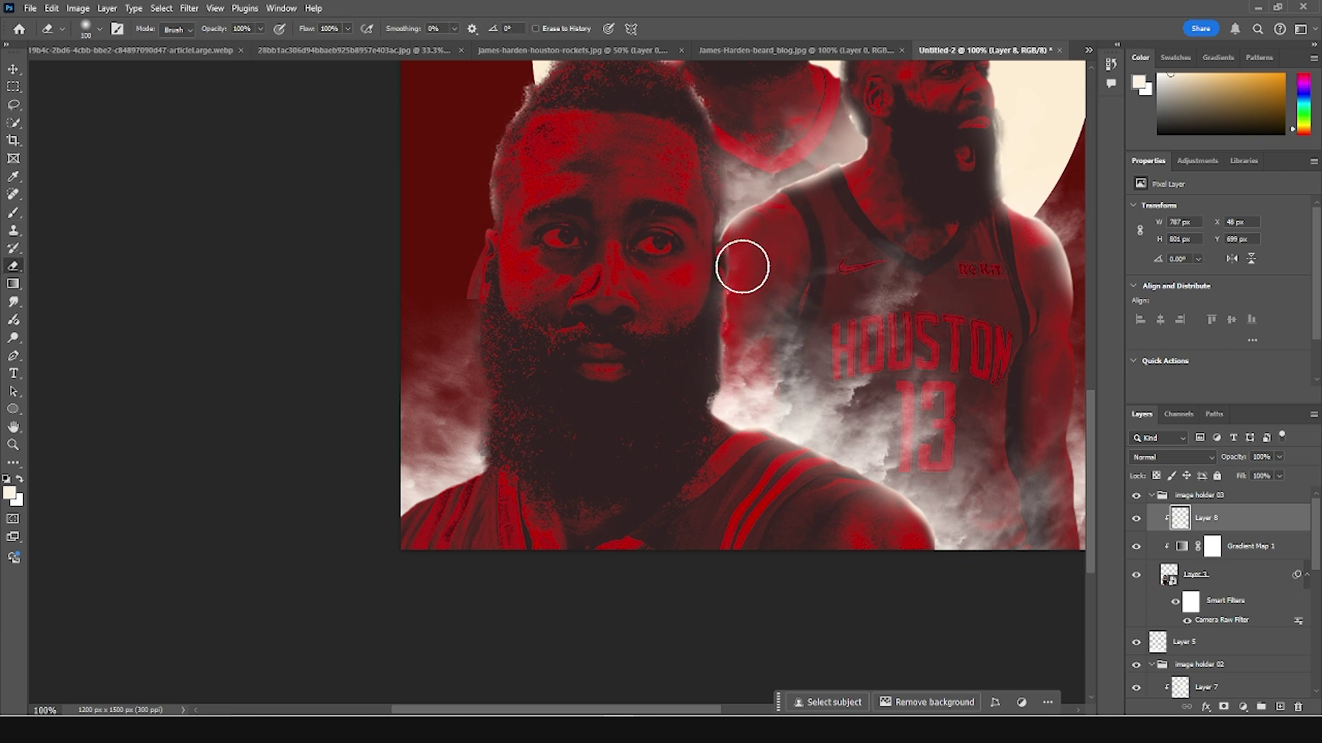
drag(498, 175, 499, 196)
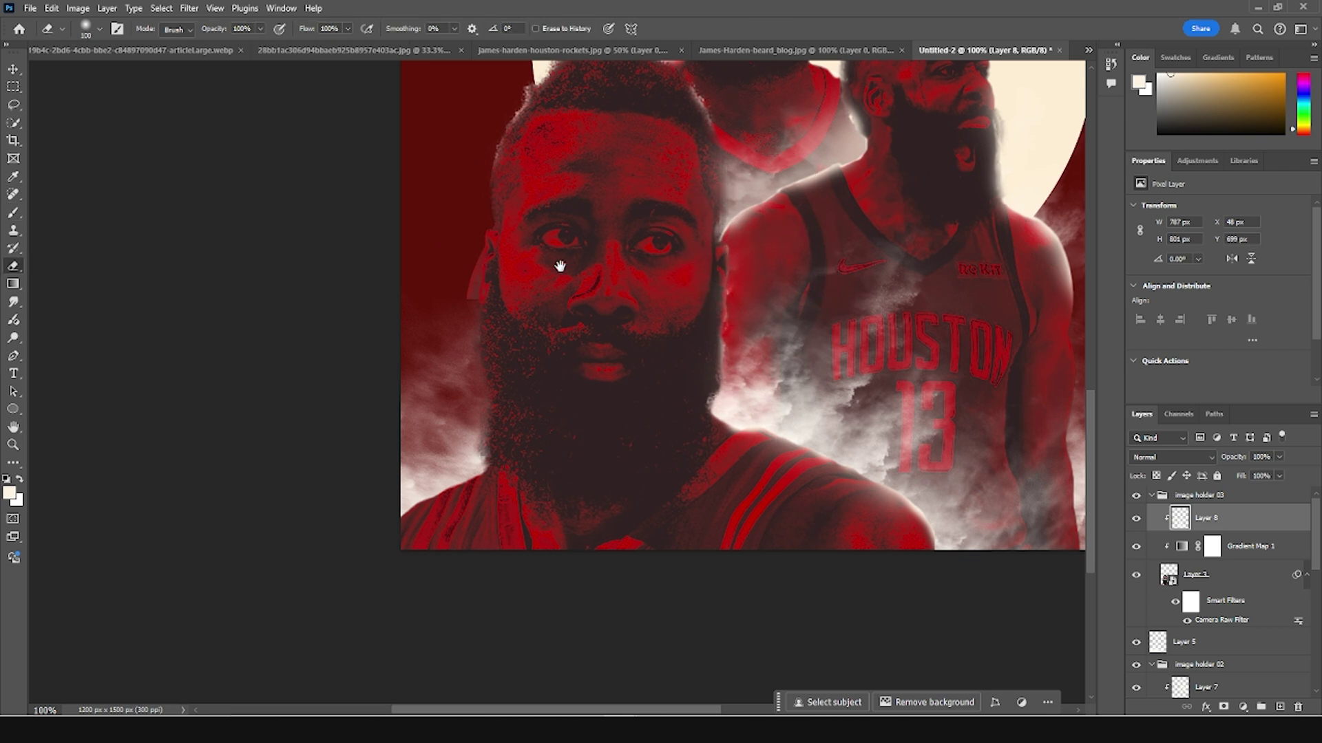
drag(544, 267, 535, 396)
drag(507, 251, 465, 603)
Step: Collapse the Image holder 03 group, add a new layer above it and set the foreground colour to off-white #fffcf8
key(ctrl+minus)
key(ctrl+minus)
scroll(945, 517, up, 1)
click(1202, 497)
click(1153, 496)
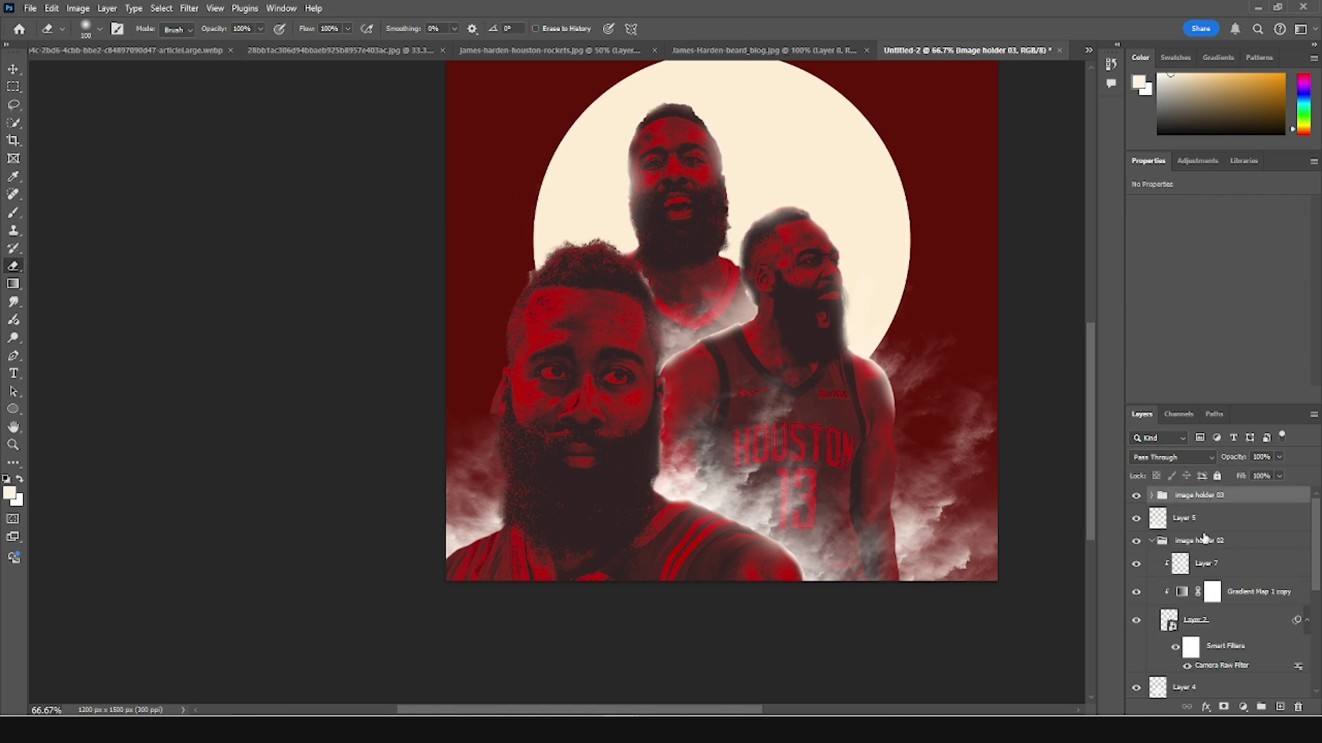
click(1282, 709)
key(b)
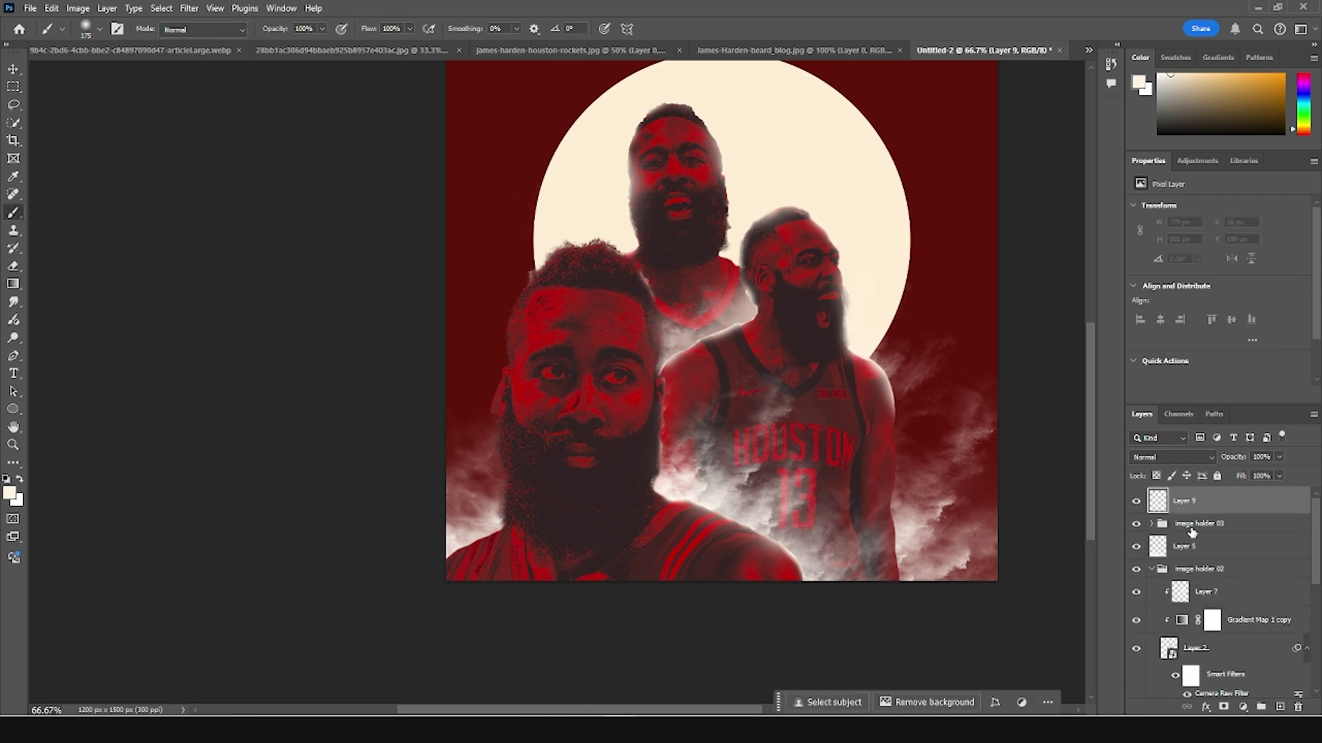
click(9, 493)
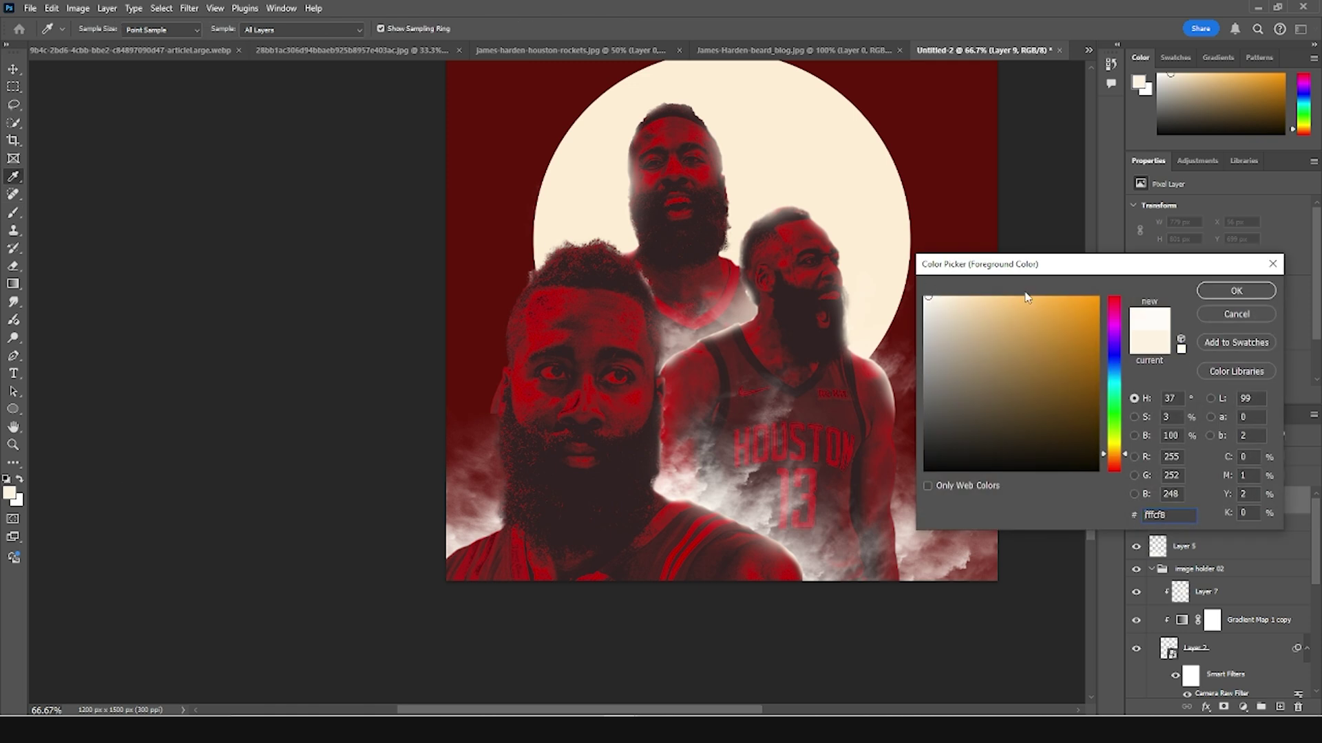
click(1236, 291)
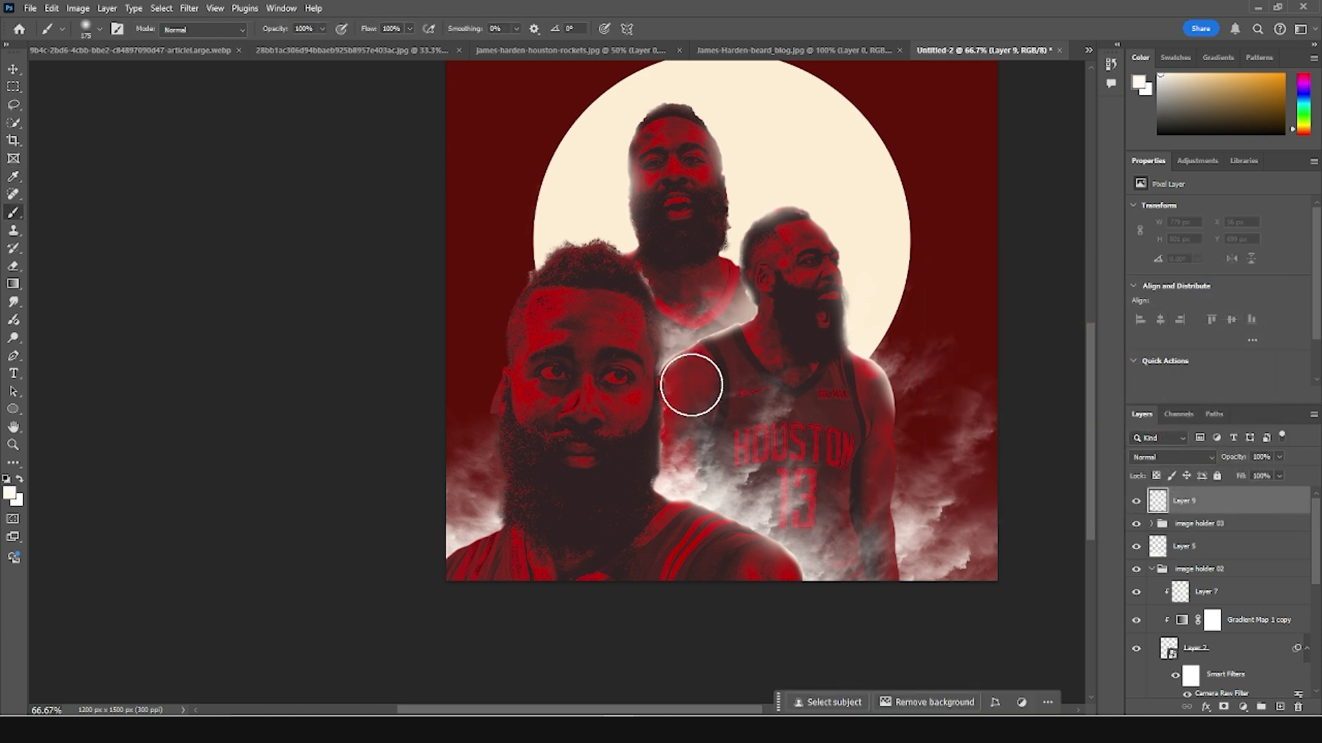
Step: Dab soft white spots between the players, by the front player's shoulder and by the number 13 player's outer arm, and set Layer 9 to Overlay
key(bracketright)
key(bracketright)
key(bracketright)
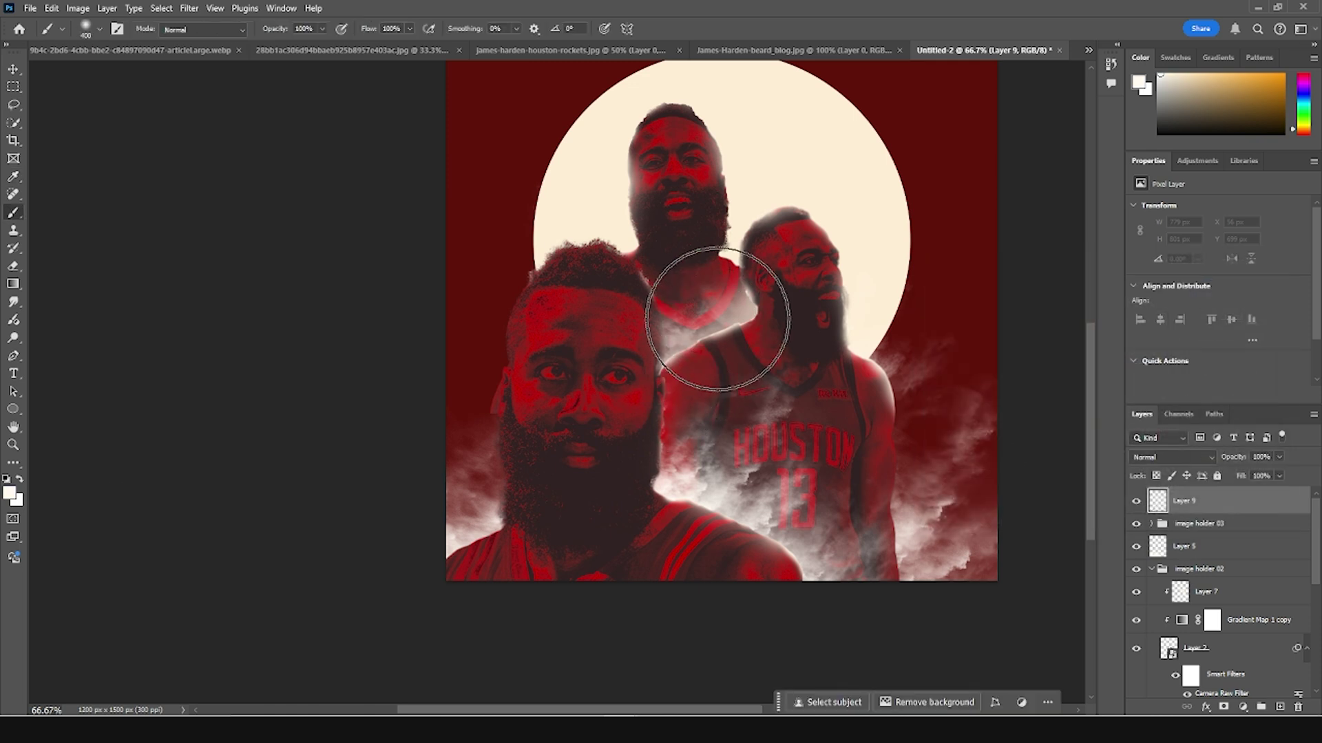
click(714, 313)
key(bracketleft)
key(bracketleft)
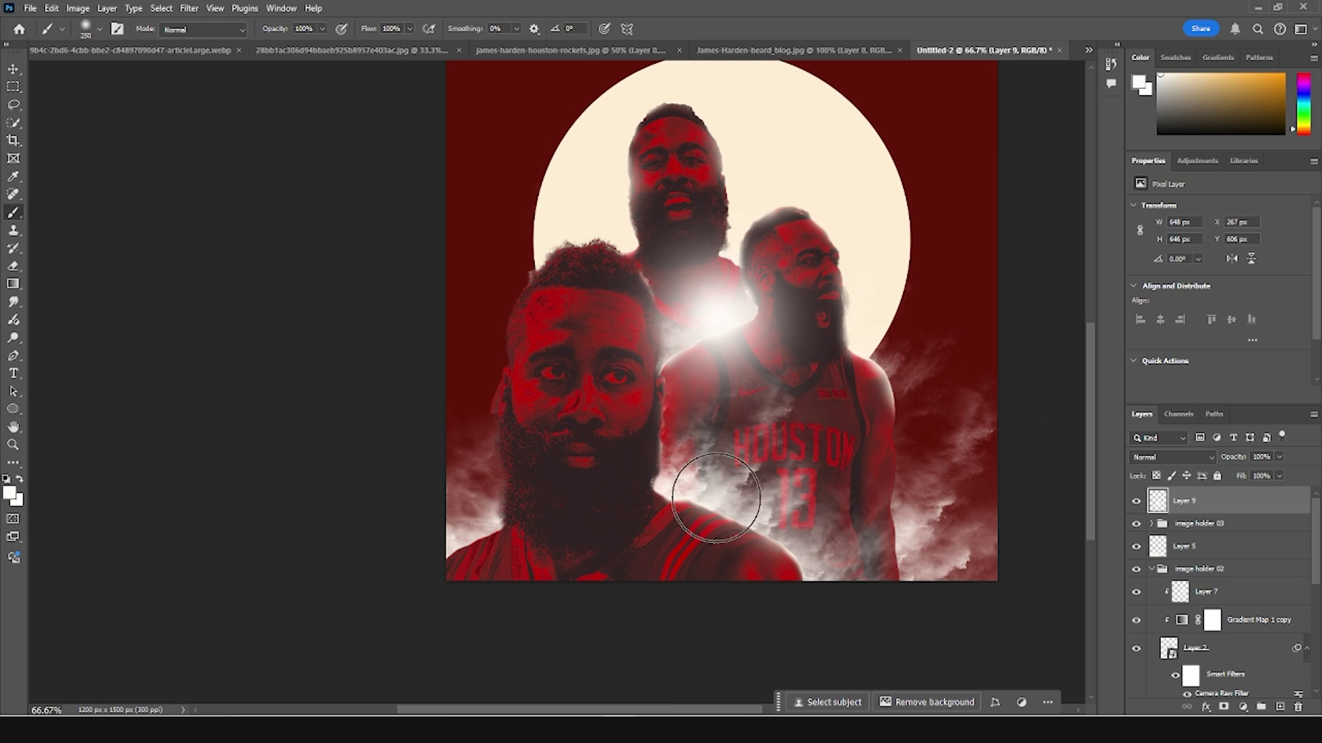
click(690, 490)
click(808, 556)
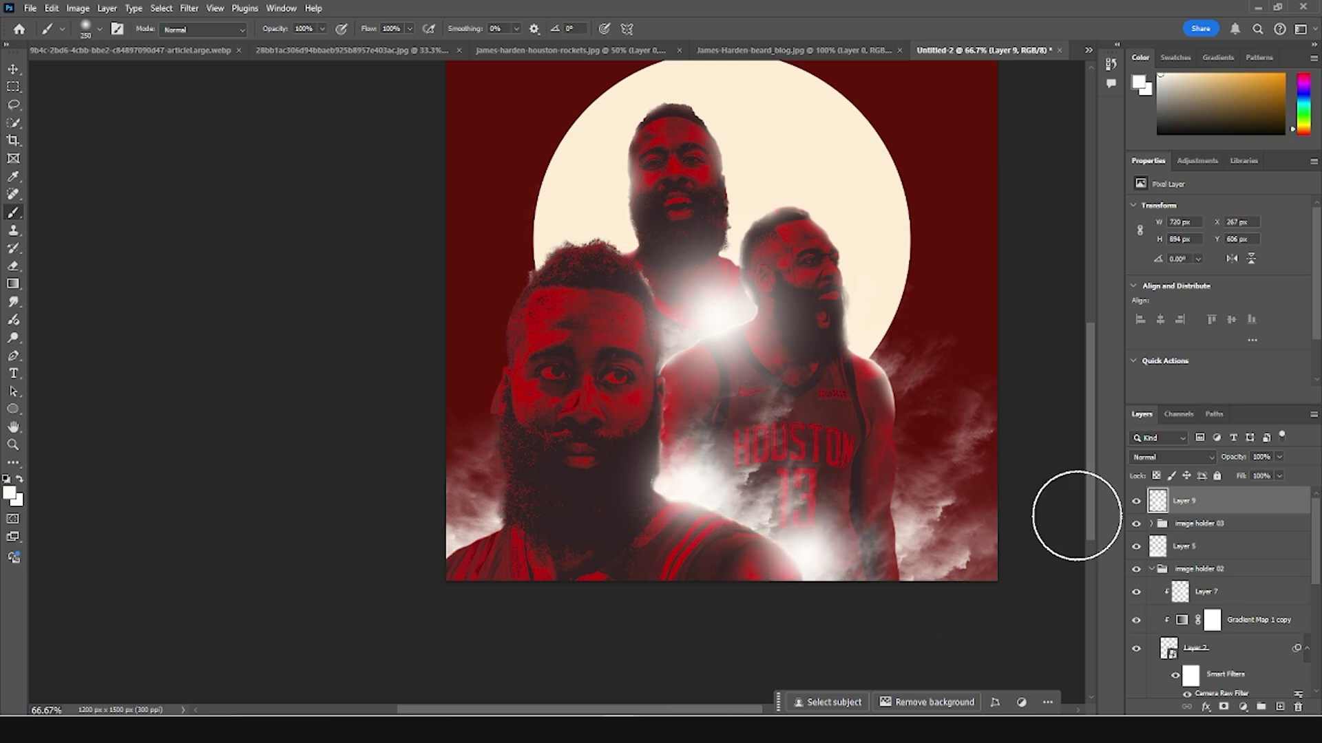
click(902, 393)
click(1162, 460)
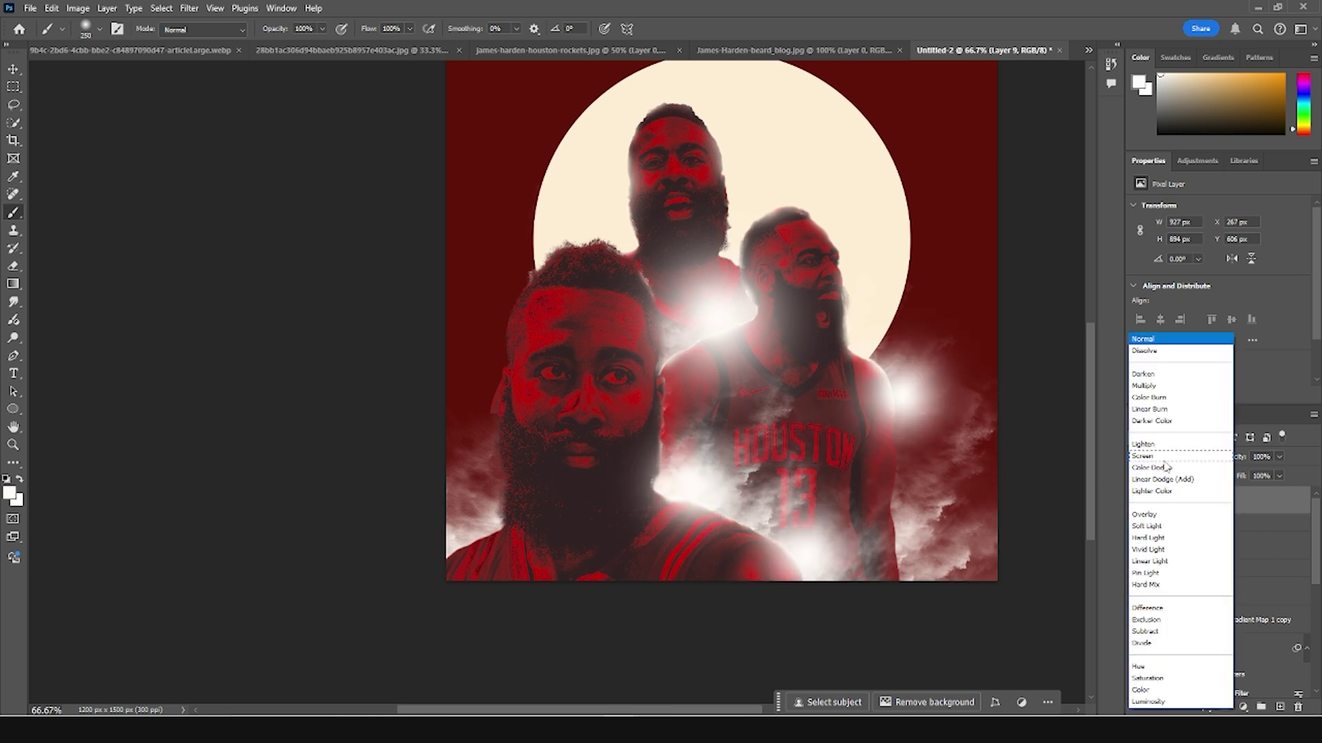
click(1148, 515)
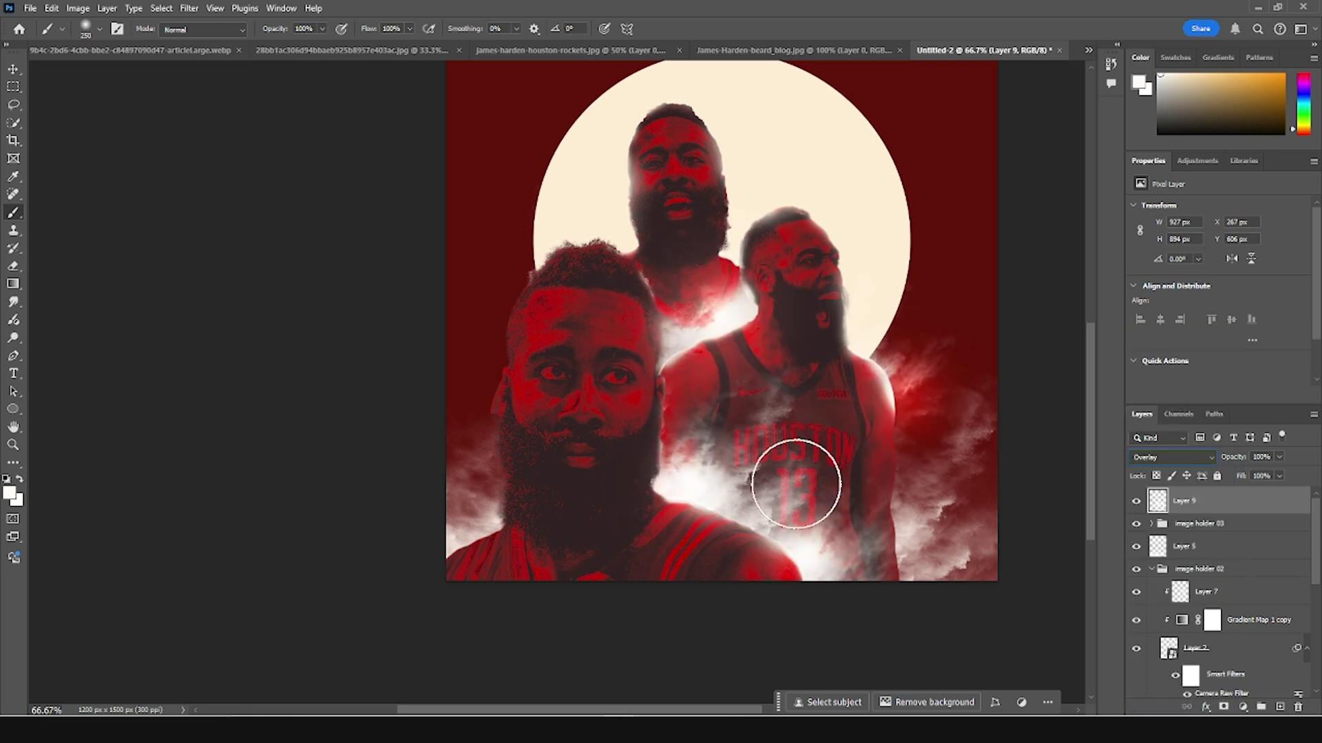
Step: Brighten the smoke beside the front player's beard and shoulder and near the number 13 player's outer shoulder, using smaller brush sizes down to 150 px
key(bracketleft)
key(bracketleft)
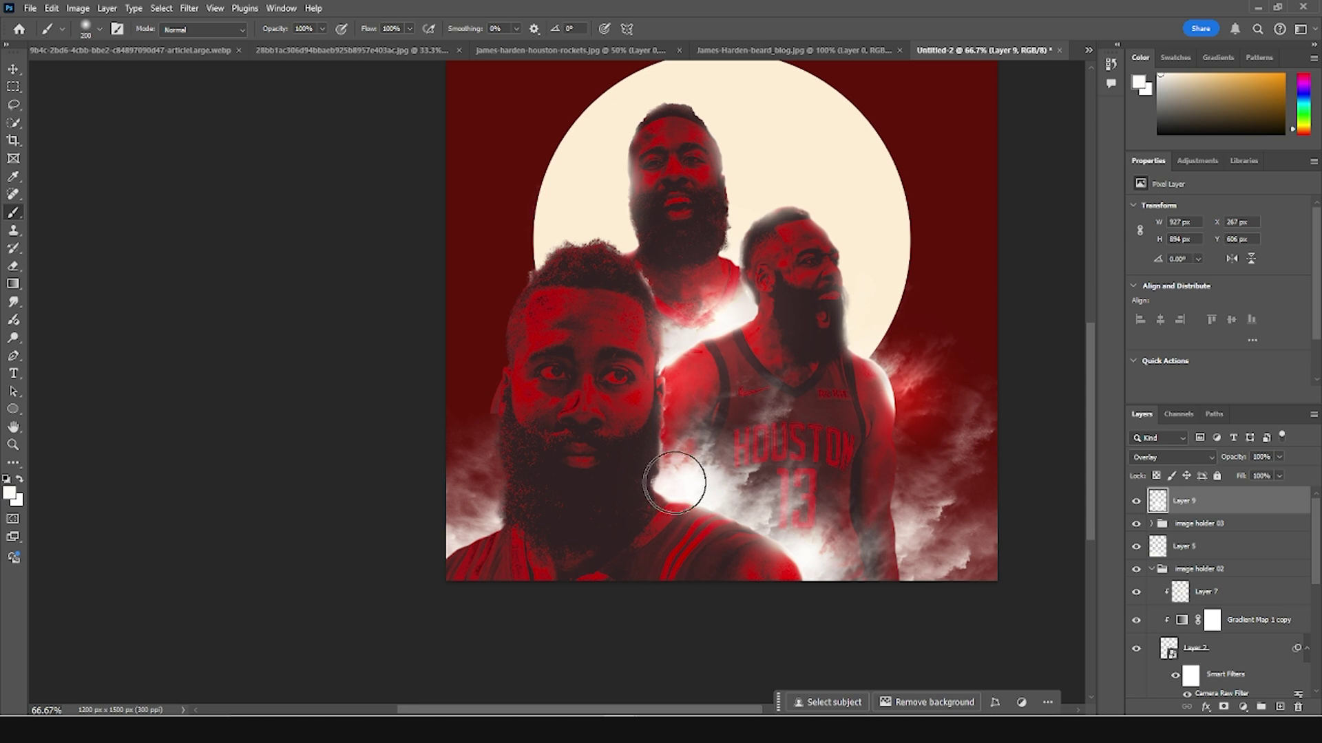
click(678, 439)
key(bracketleft)
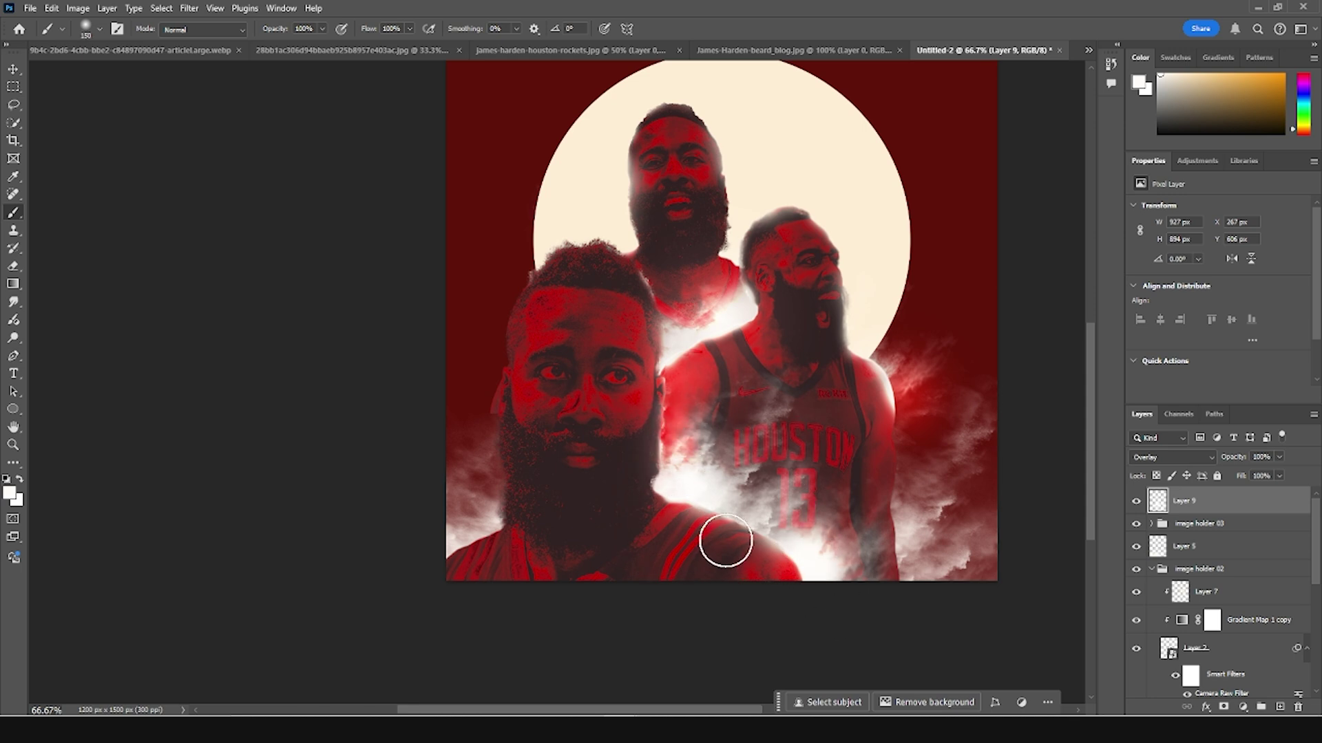
drag(725, 539, 809, 540)
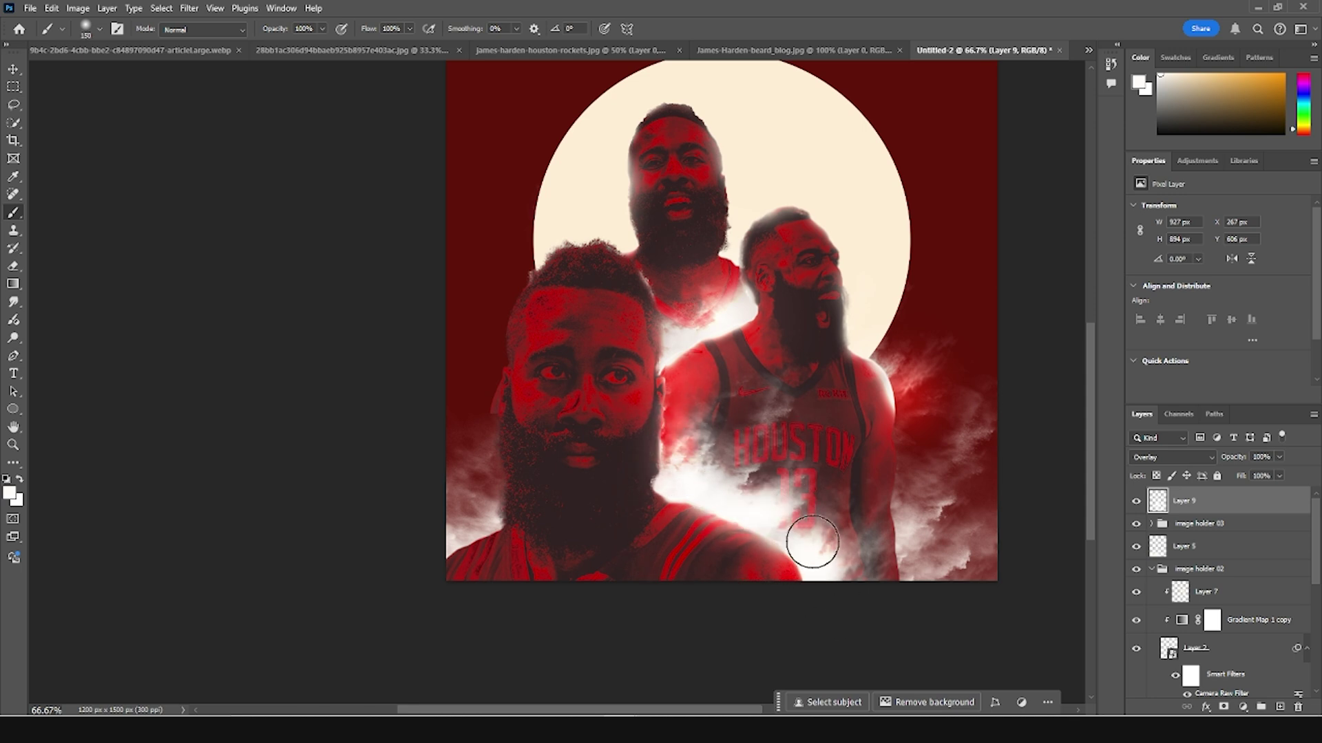
click(878, 339)
Step: Try a white highlight on the cream circle above the number 13 player's head, and undo it
click(773, 194)
click(783, 178)
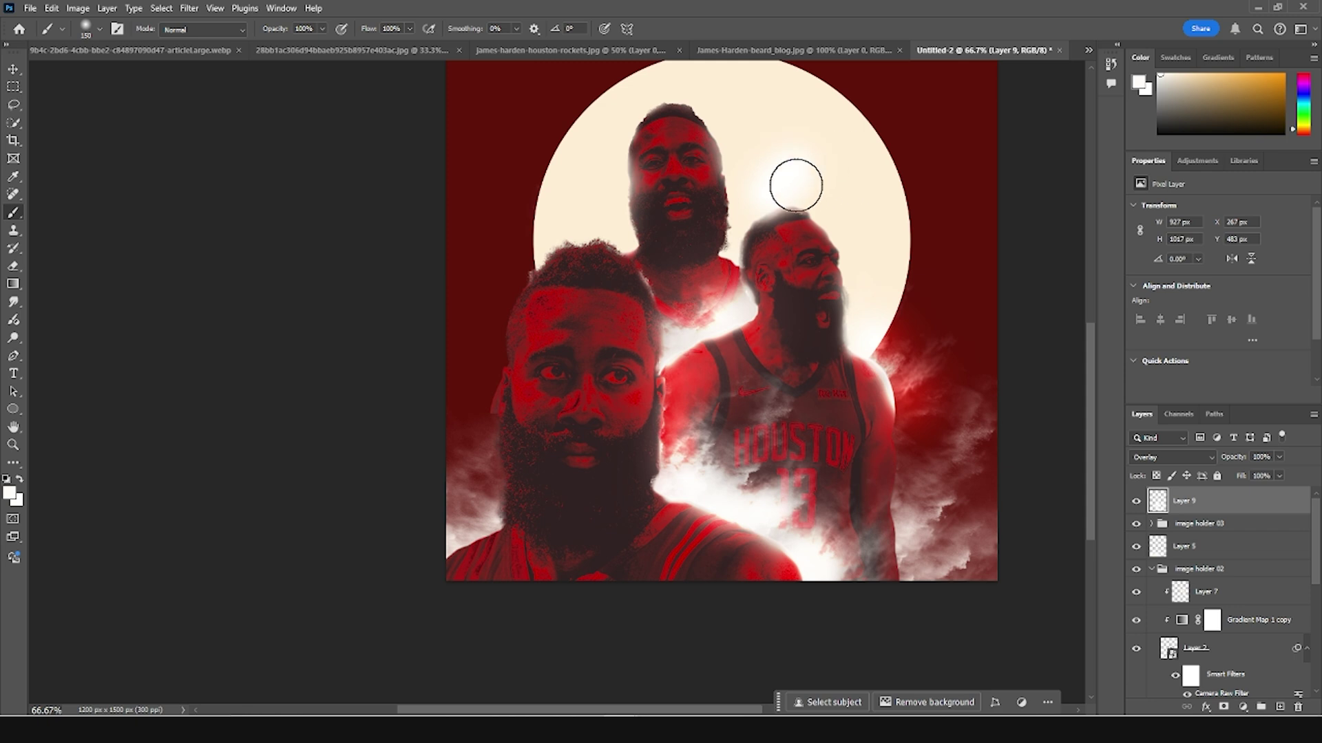
key(ctrl+z)
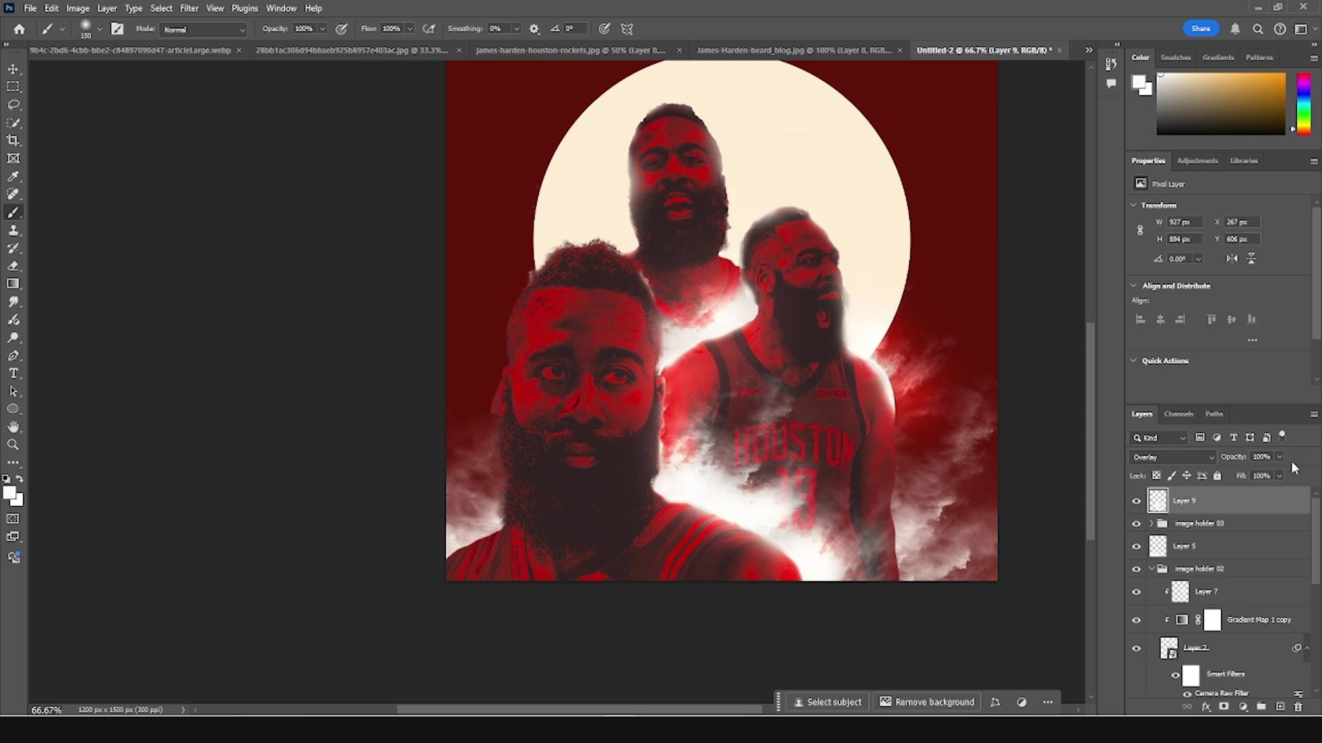
Step: Lower Layer 9's opacity to 75% and rename the layer as glow
drag(1267, 471, 1264, 473)
double_click(1184, 503)
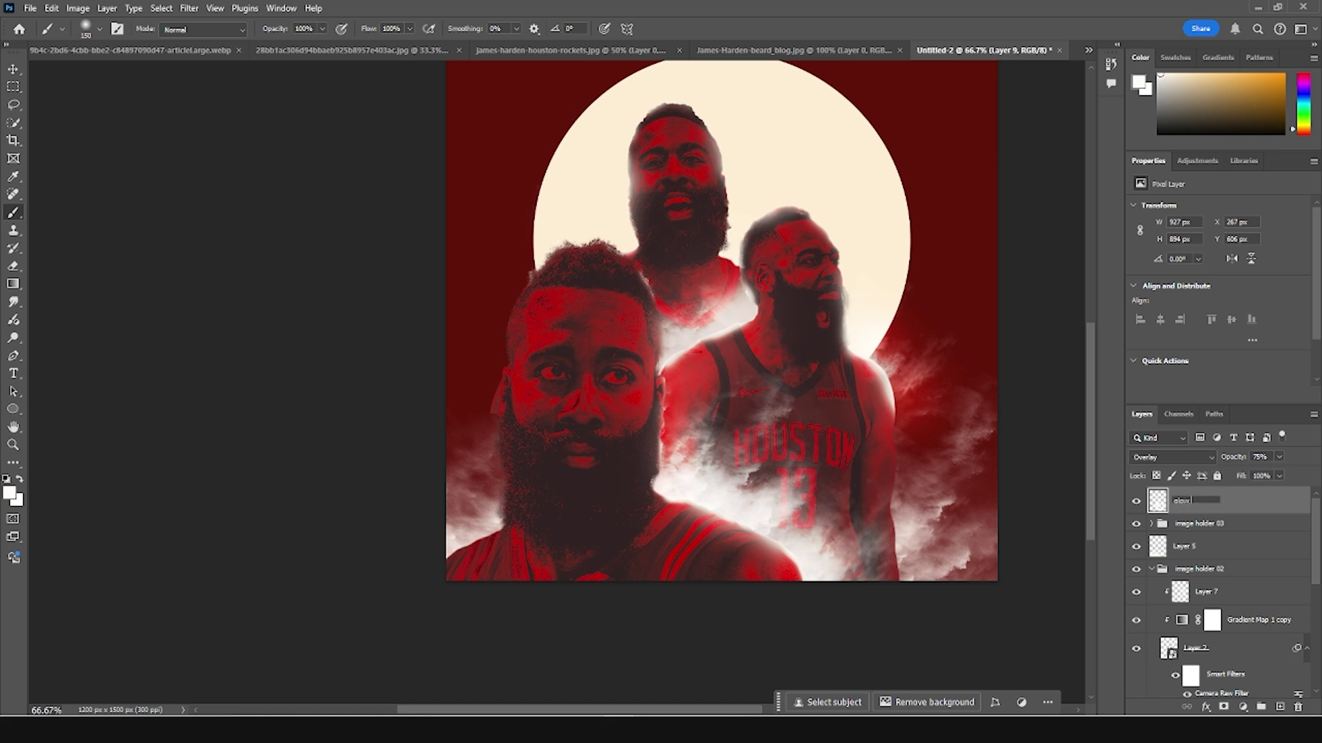
text(glow)
key(Return)
key(ctrl+minus)
key(ctrl+minus)
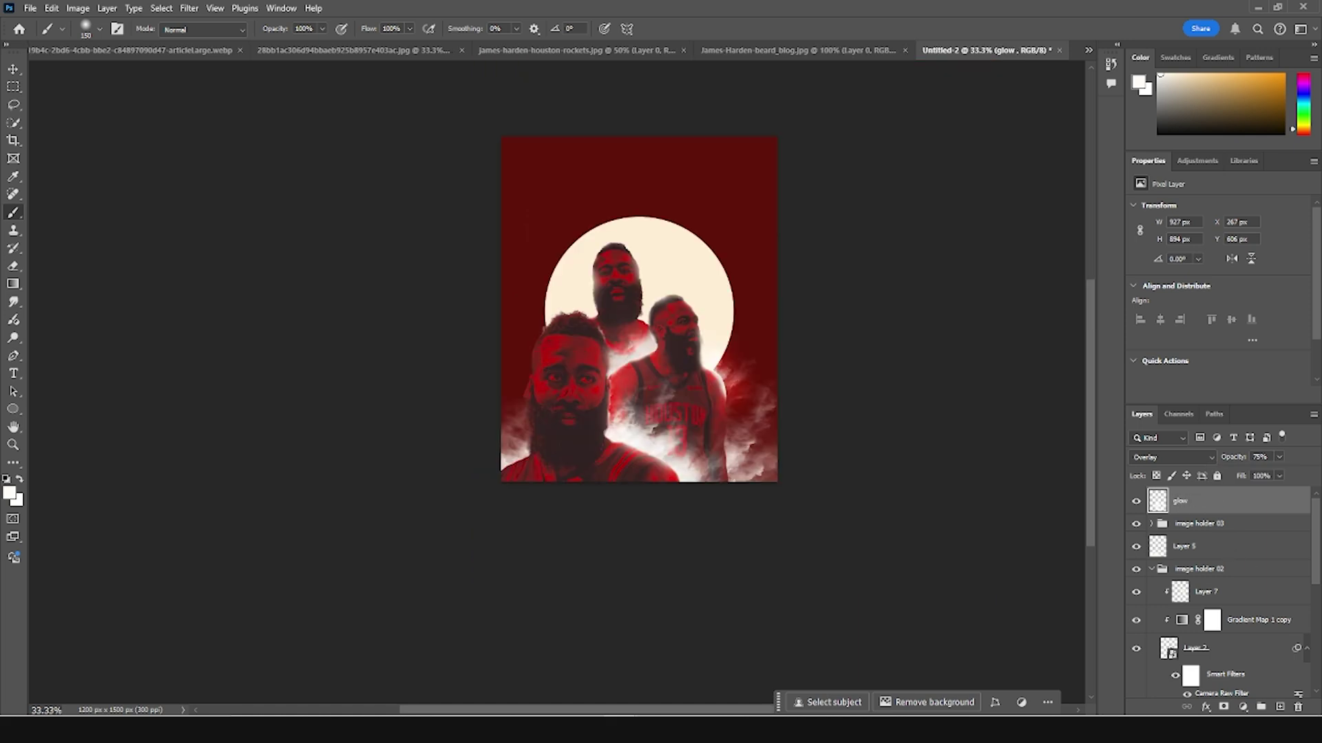
Step: Place the dark scratched texture 02.jpg above the glow layer, enlarge it past the canvas edges, and set its blend mode to Screen
drag(1129, 523, 714, 321)
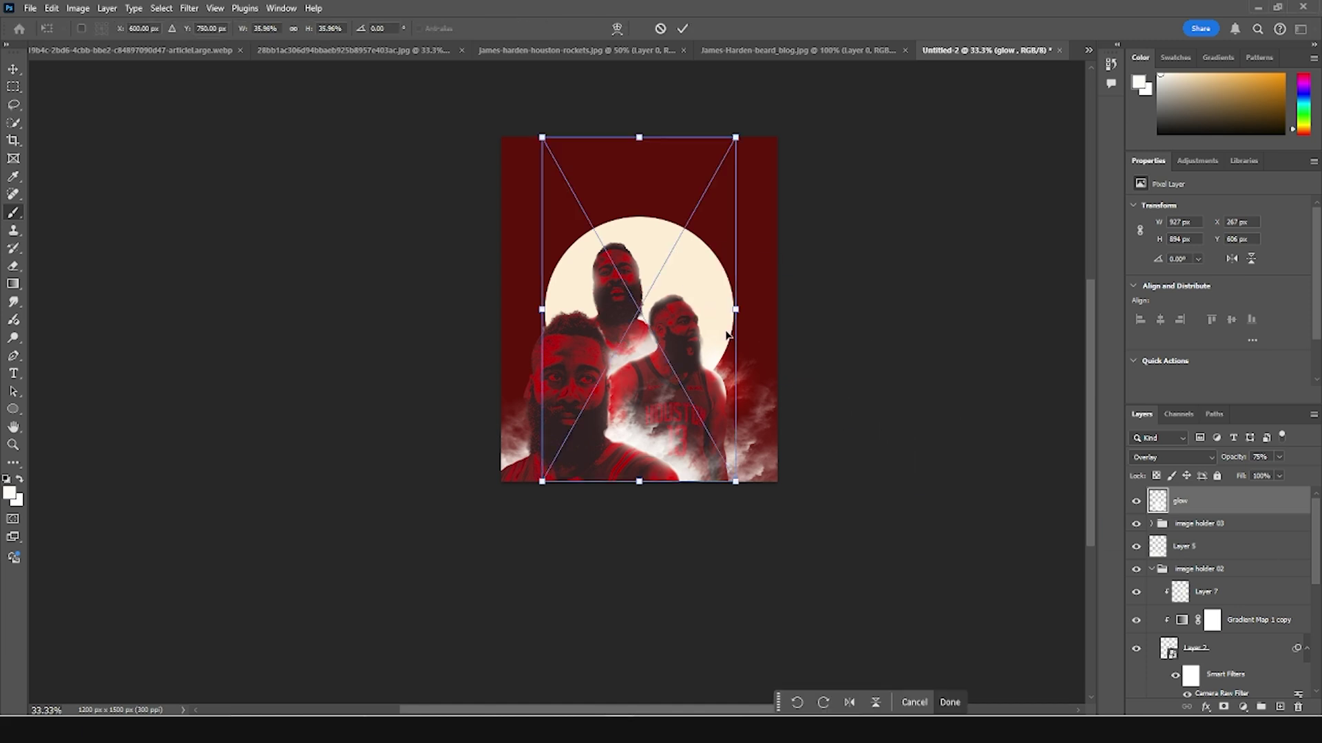
drag(735, 482, 782, 562)
key(Return)
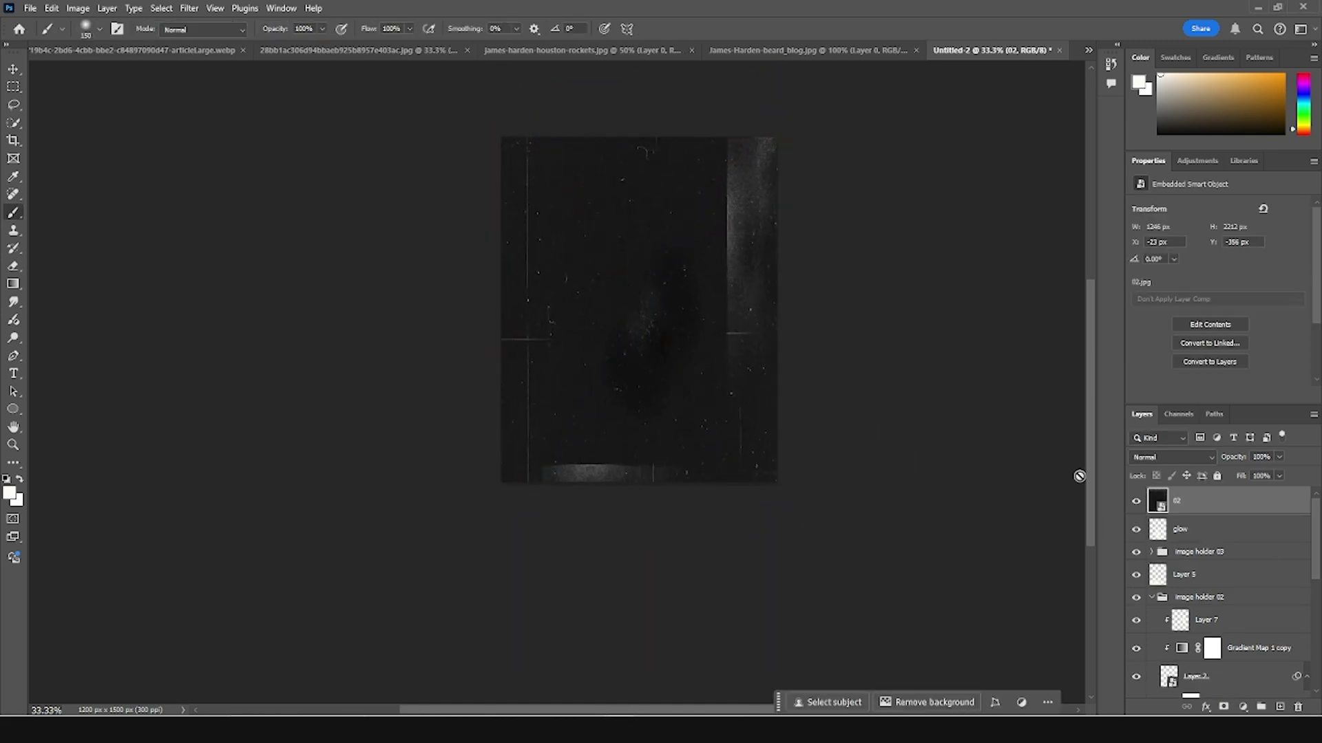
click(1156, 459)
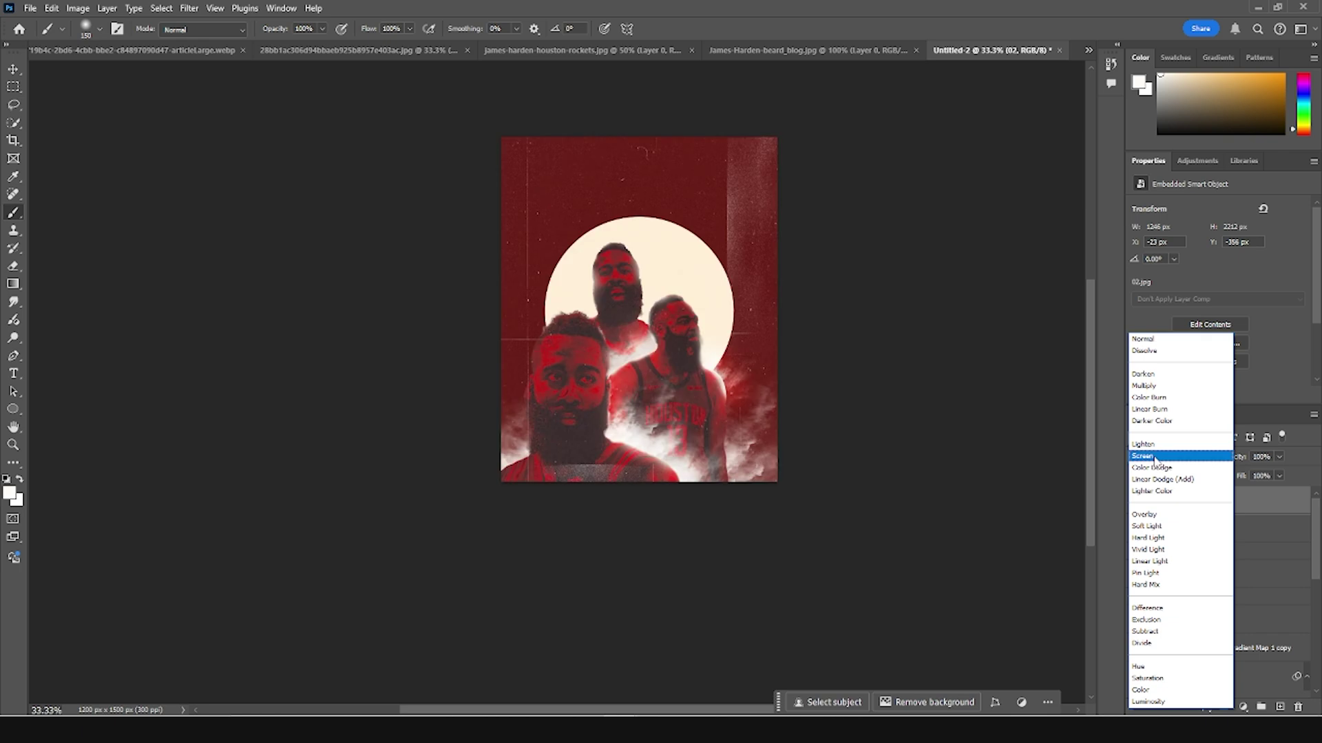
click(1155, 457)
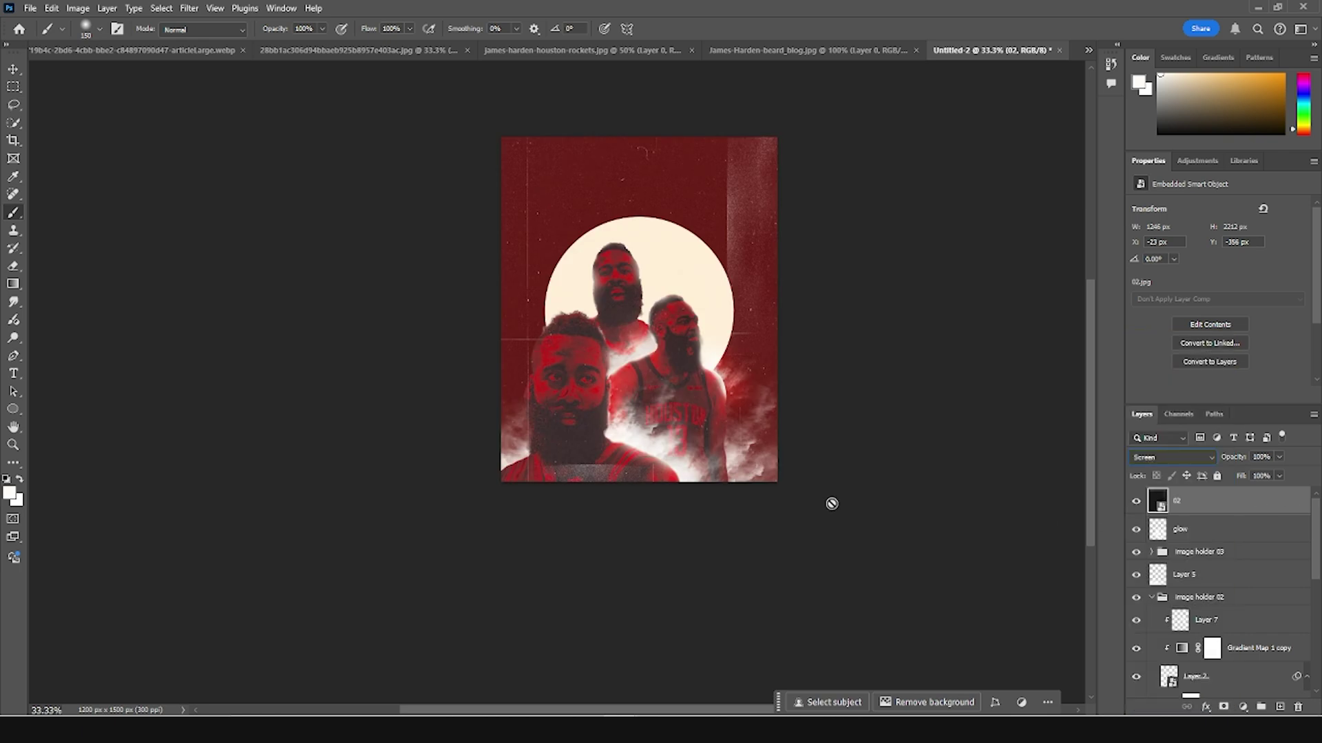
Step: Scale the 02 texture to about 65%, shift its light strips off the canvas, and lower its opacity to 58%
key(ctrl+t)
drag(783, 566, 790, 508)
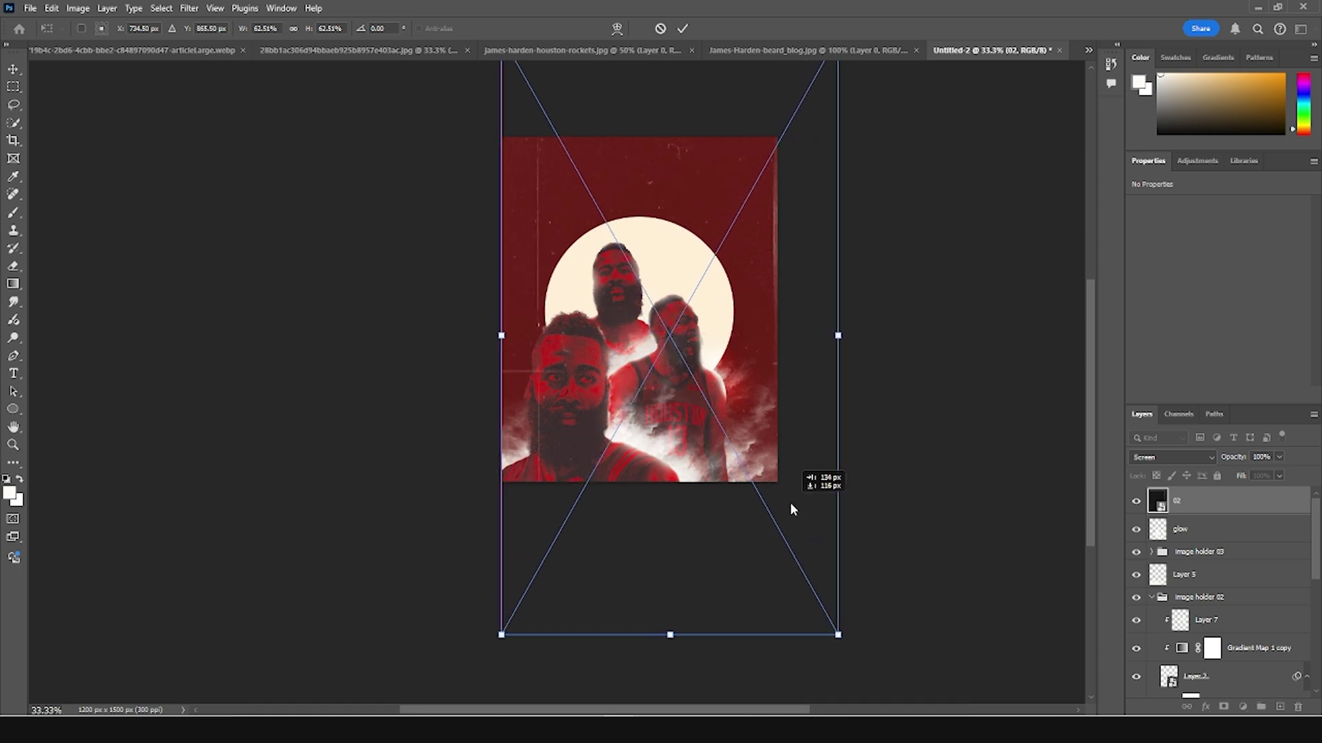
drag(839, 634, 849, 646)
drag(815, 540, 820, 542)
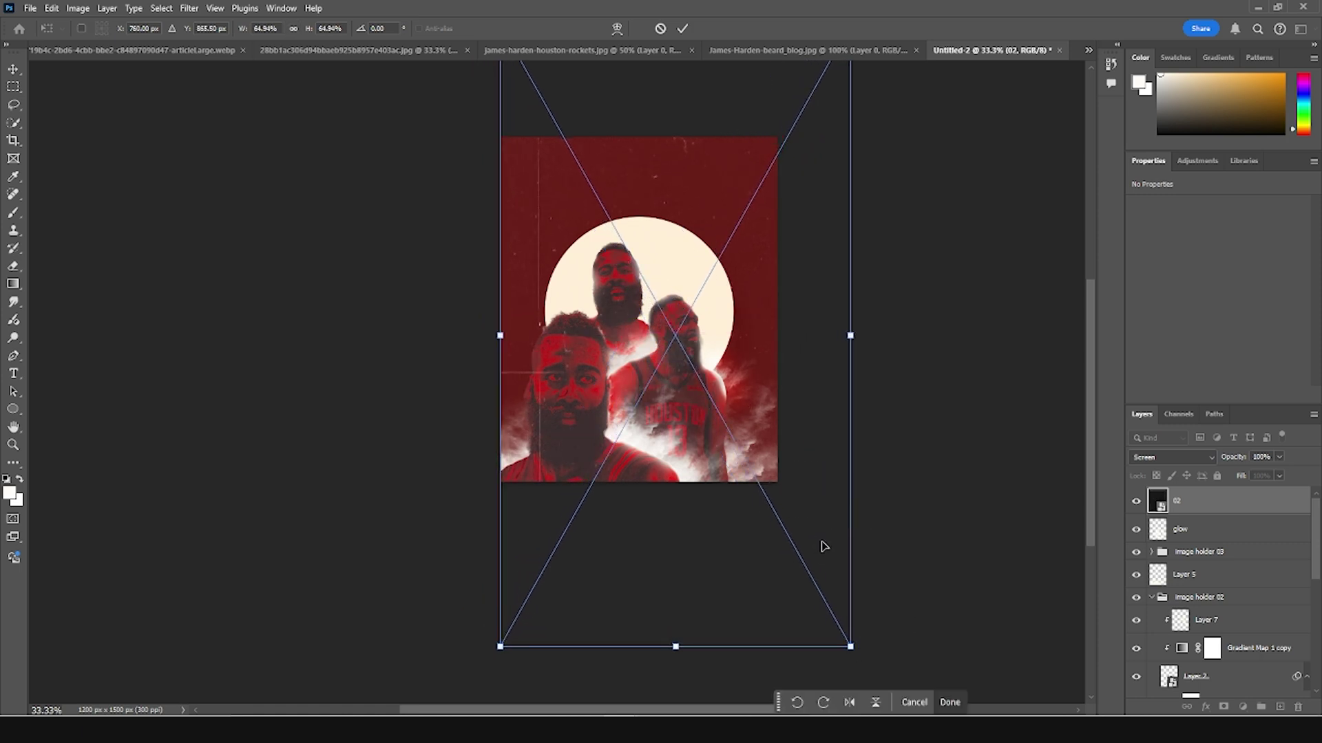
key(Return)
key(ctrl+plus)
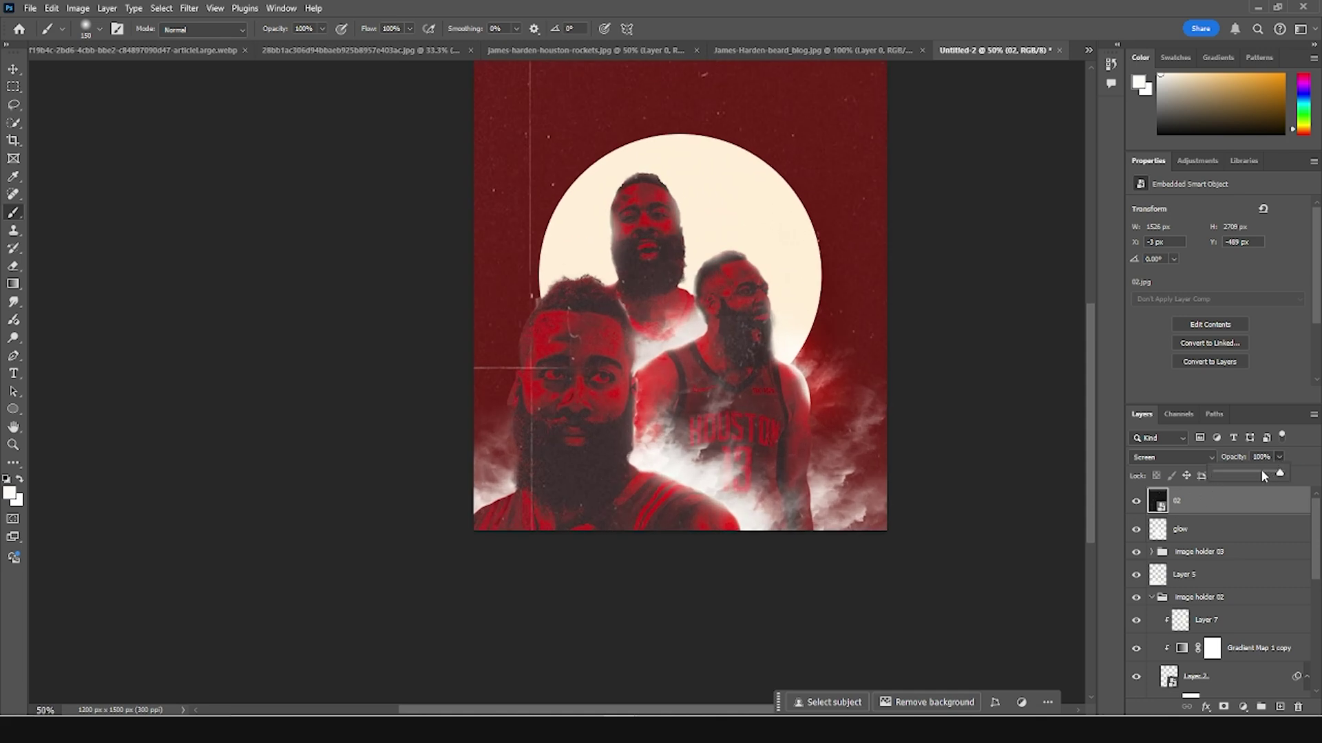
drag(1261, 474, 1253, 475)
click(1195, 505)
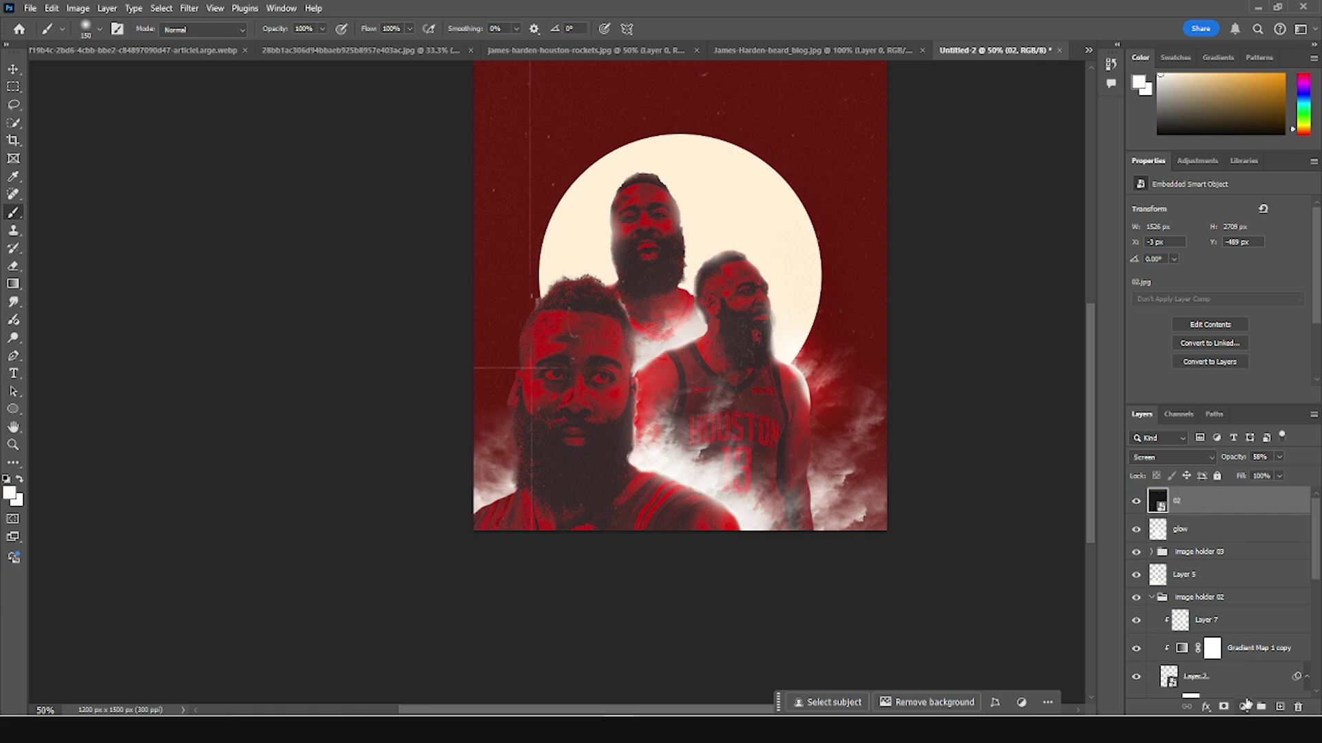
Step: Add a Curves adjustment layer above the texture and shape a gentle S-curve with raised highlights, deepened shadows and a slightly lifted black point
click(1247, 709)
click(1253, 534)
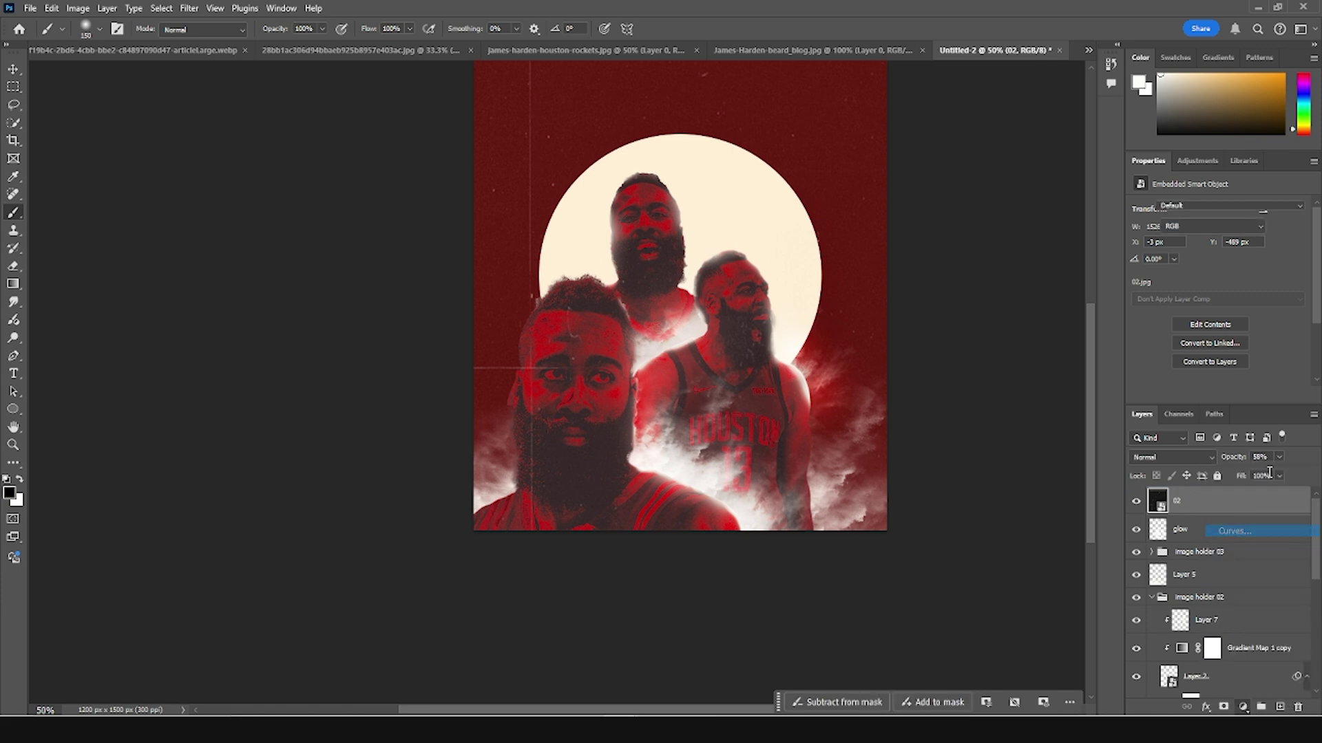
drag(1265, 274, 1260, 269)
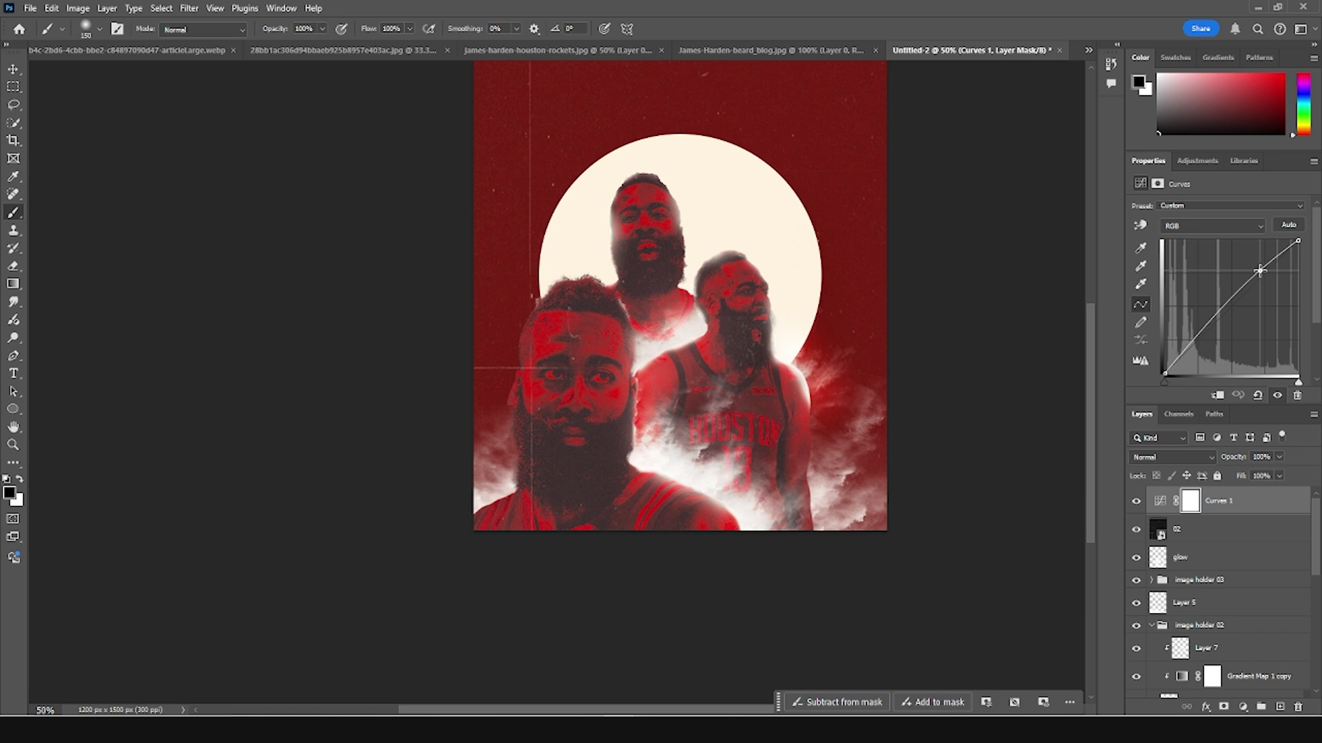
drag(1259, 269, 1258, 268)
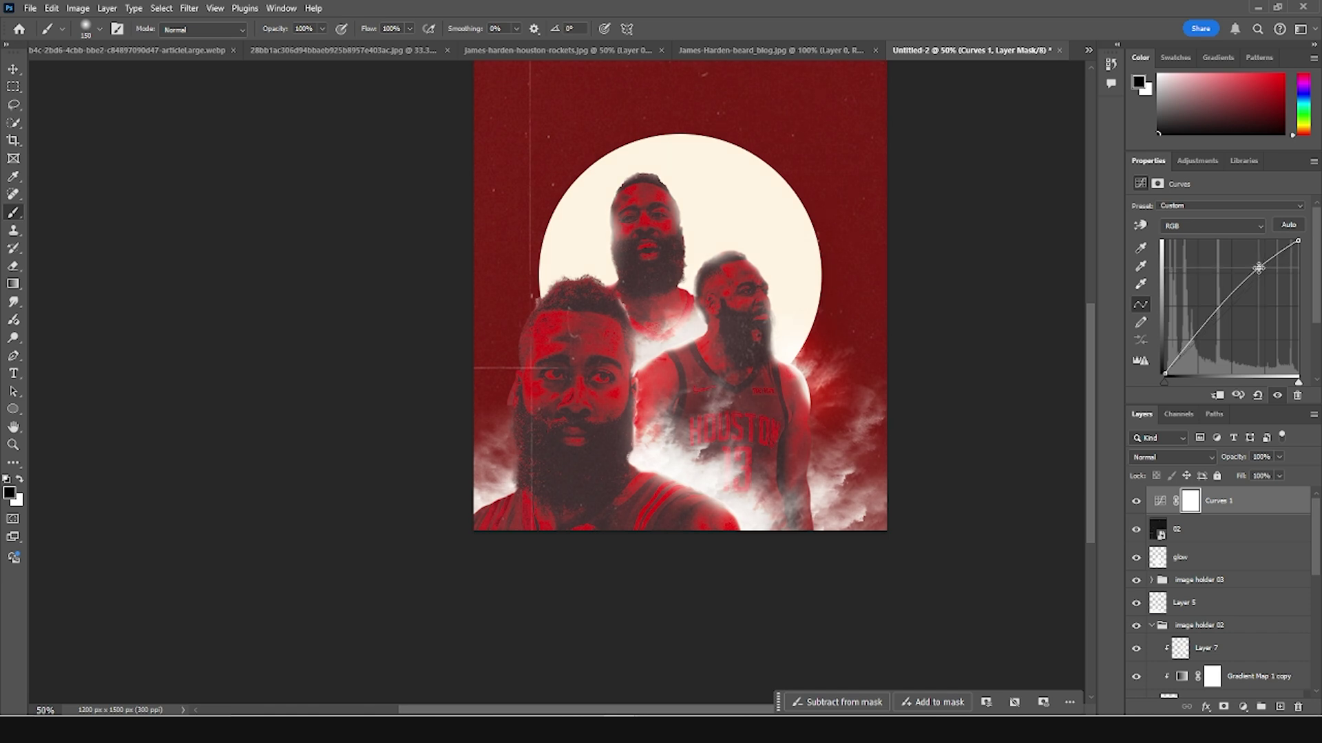
click(1191, 346)
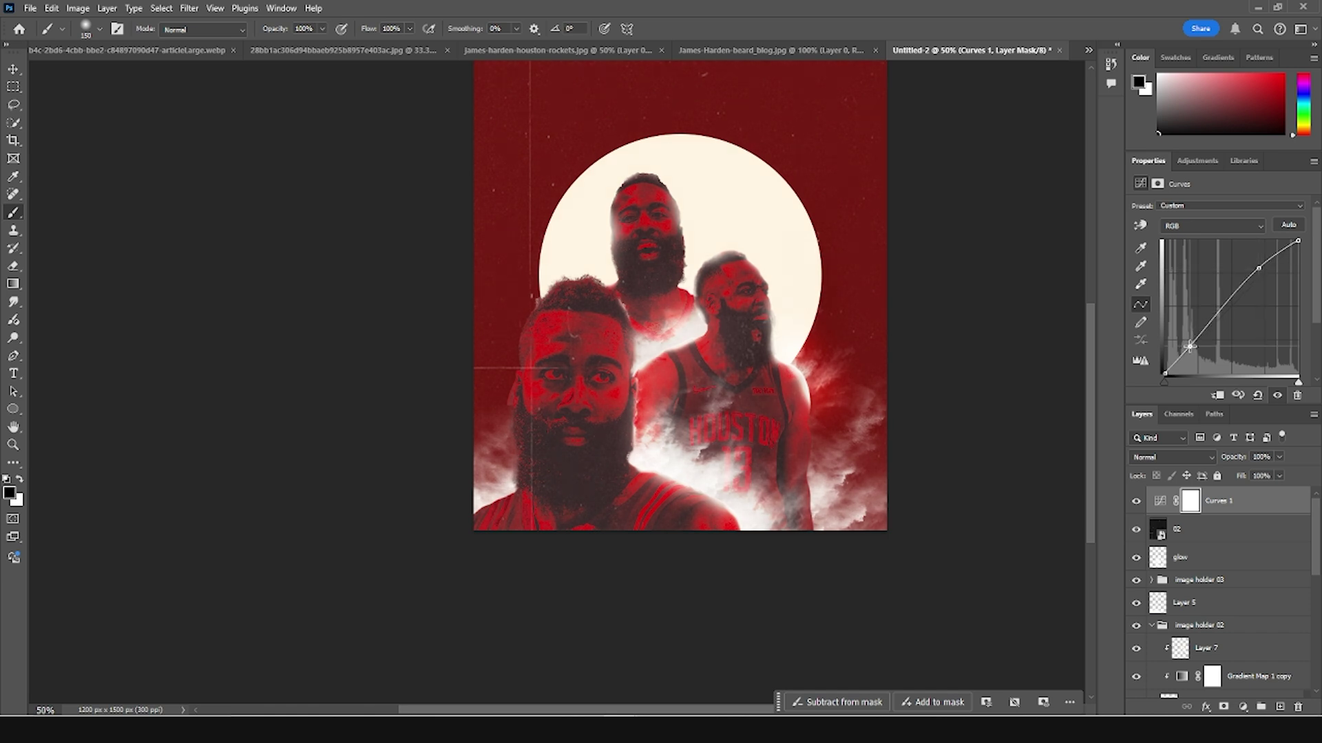
drag(1190, 346, 1187, 348)
drag(1165, 375, 1163, 374)
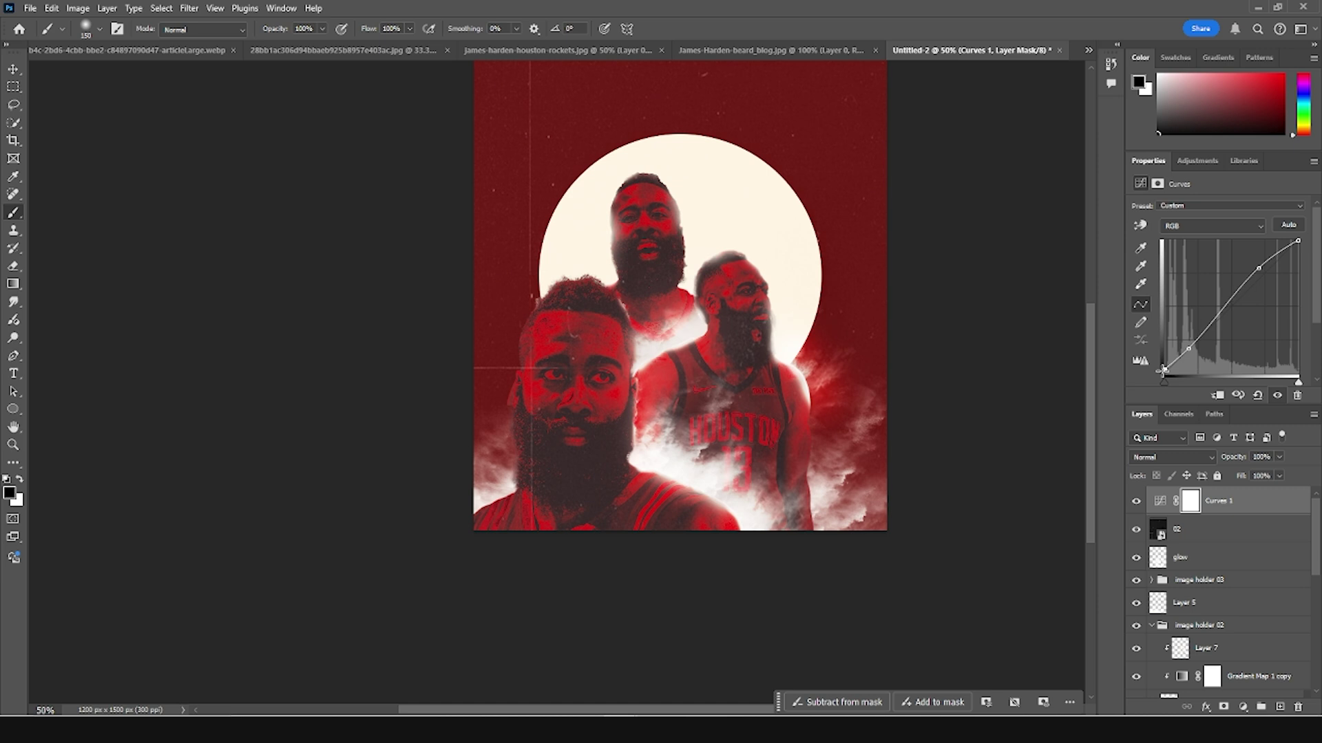
drag(1188, 353, 1191, 352)
drag(1258, 272, 1254, 273)
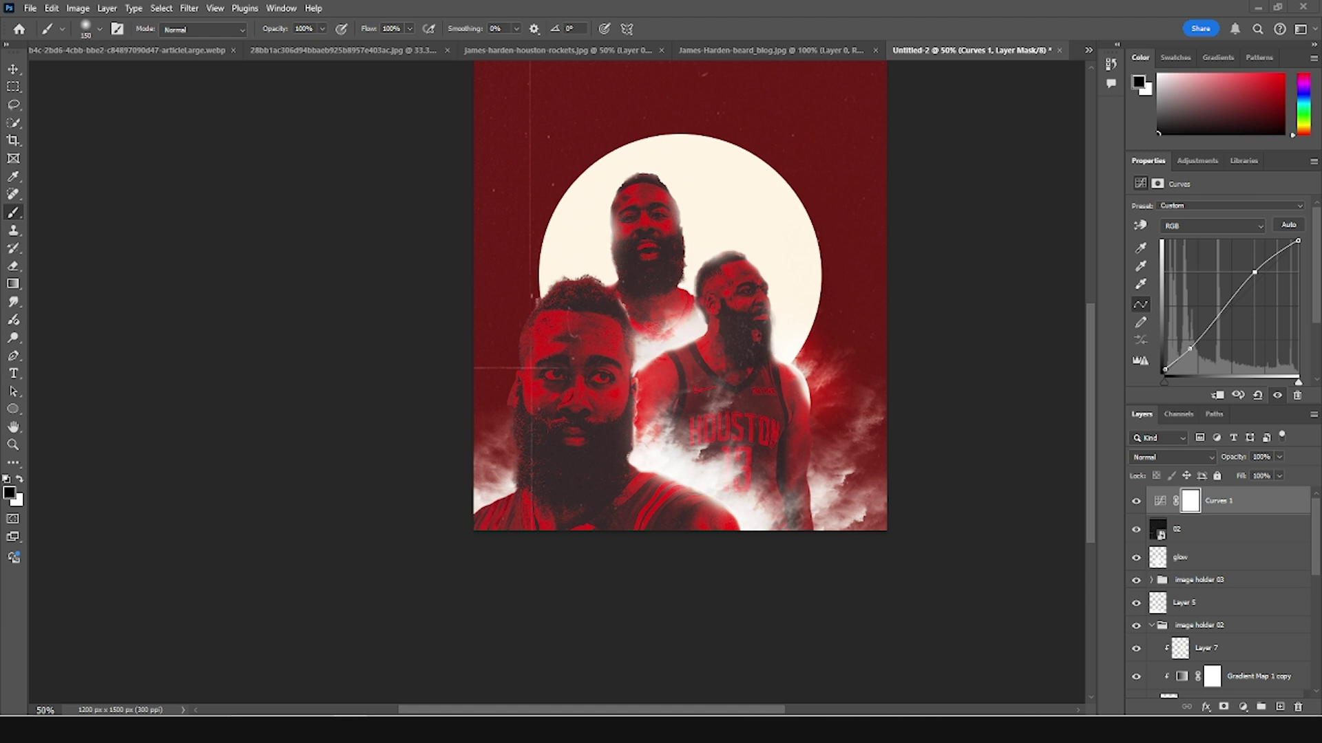
Step: Place the air-cloudiness-clouds-414659 image, enlarge it to cover the background, and move its layer directly above Color Fill 1
drag(1227, 508, 798, 232)
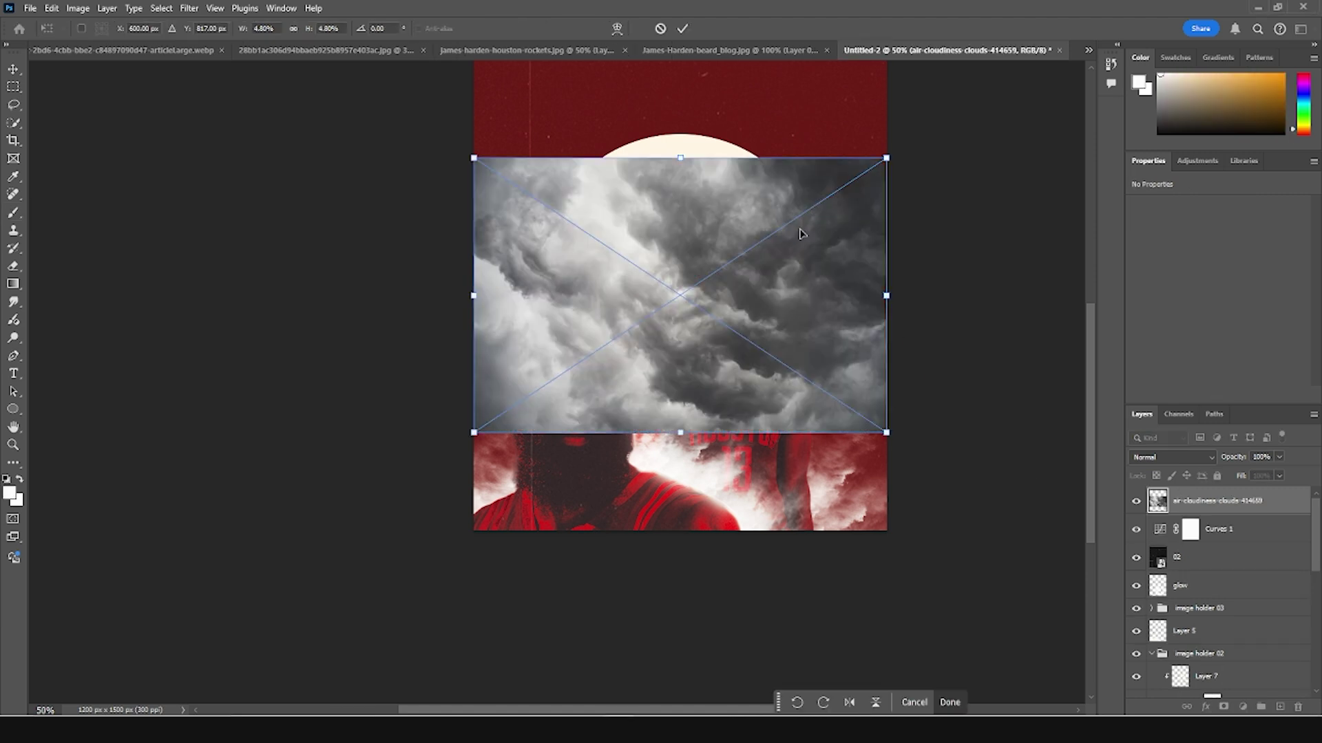
drag(888, 435, 1009, 590)
key(Return)
drag(1163, 510, 1173, 685)
scroll(1174, 661, down, 2)
mouse_move(1191, 623)
mouse_down()
mouse_move(1190, 685)
mouse_move(1188, 643)
mouse_up()
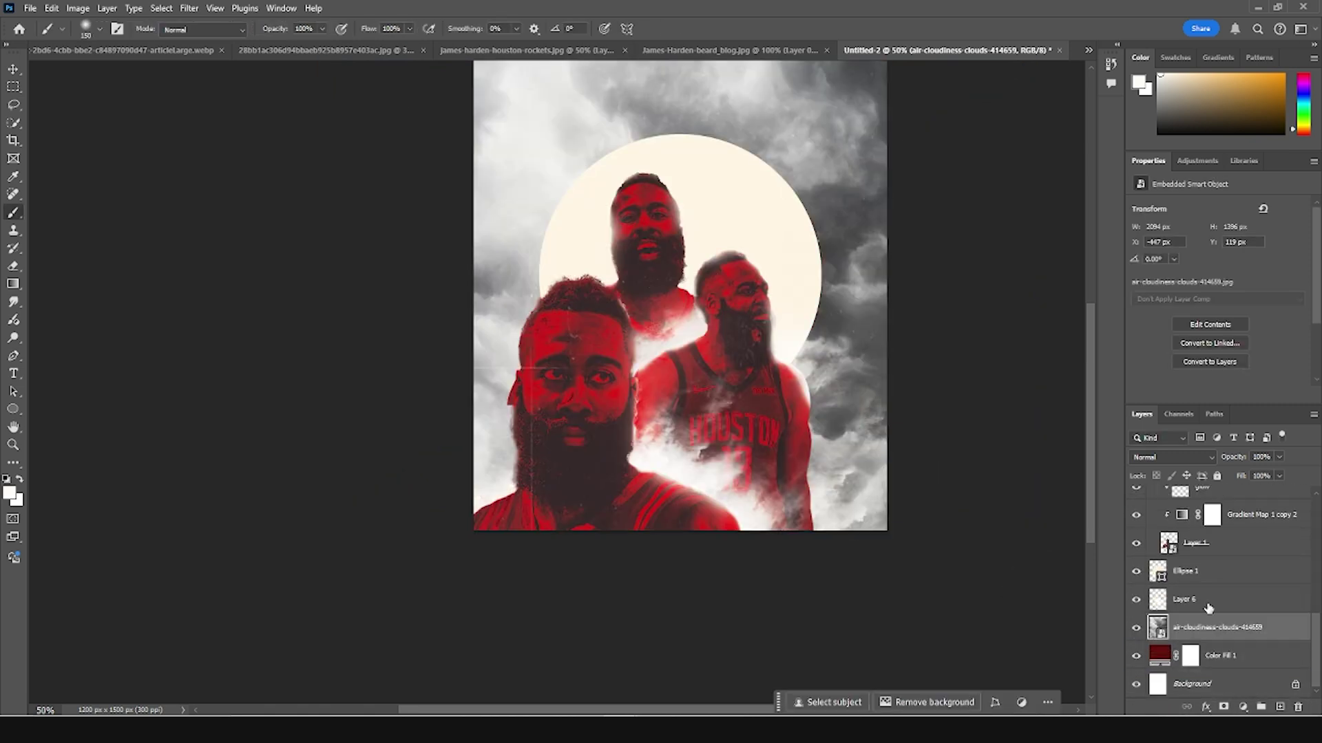
Step: Set the cloud image's blend mode to Multiply and lower its opacity
click(1174, 457)
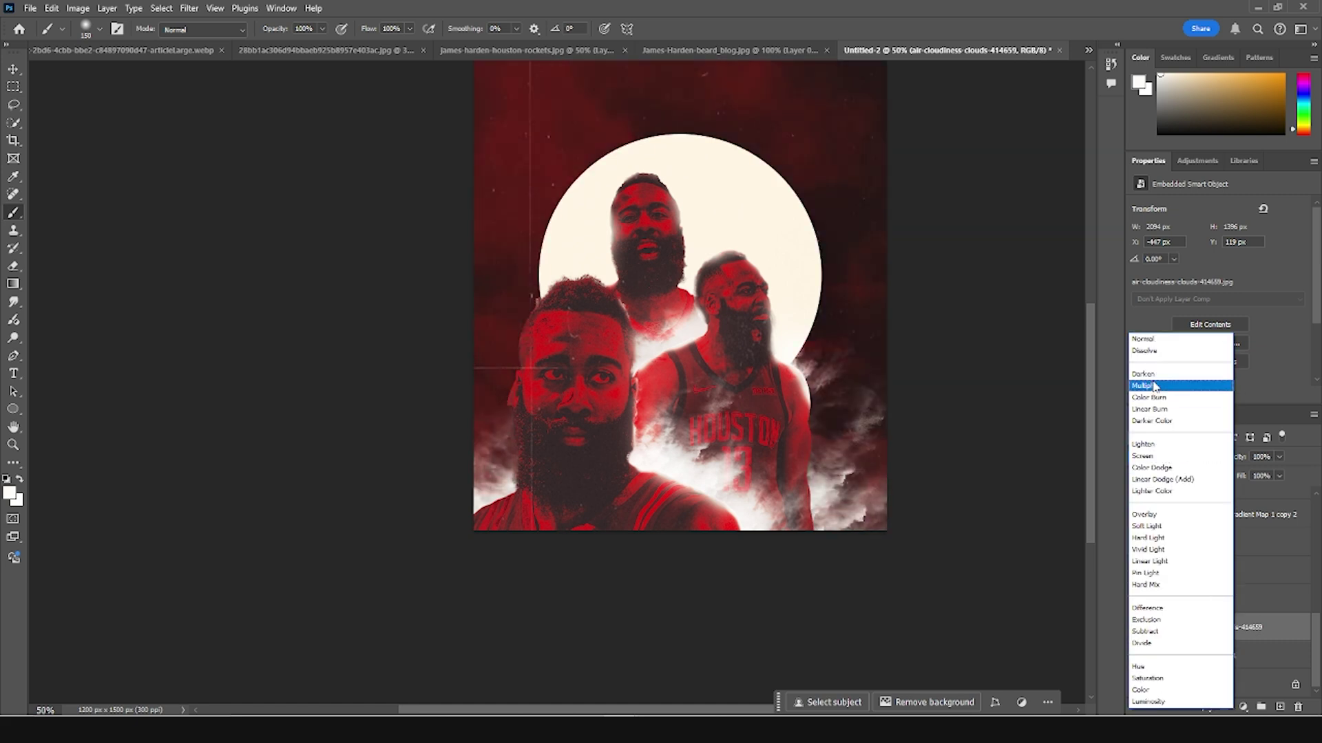
click(1157, 386)
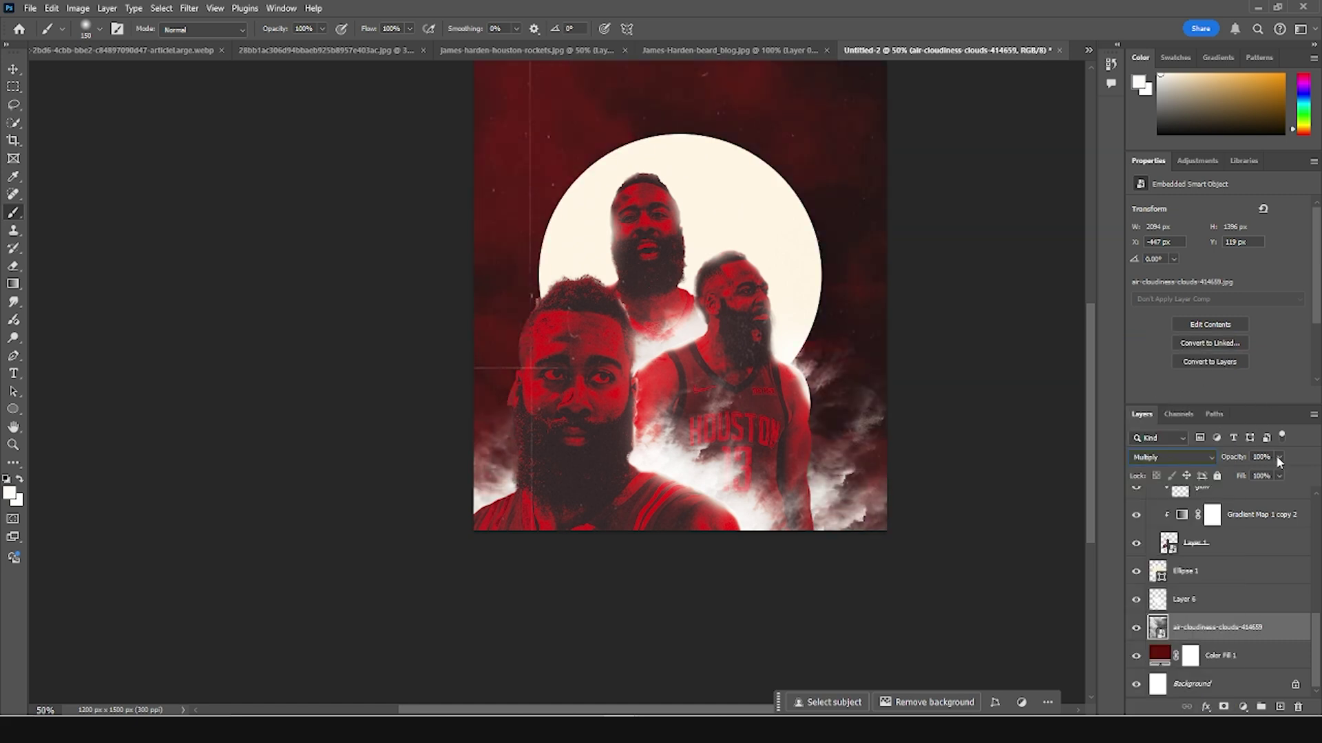
drag(1278, 459, 1259, 475)
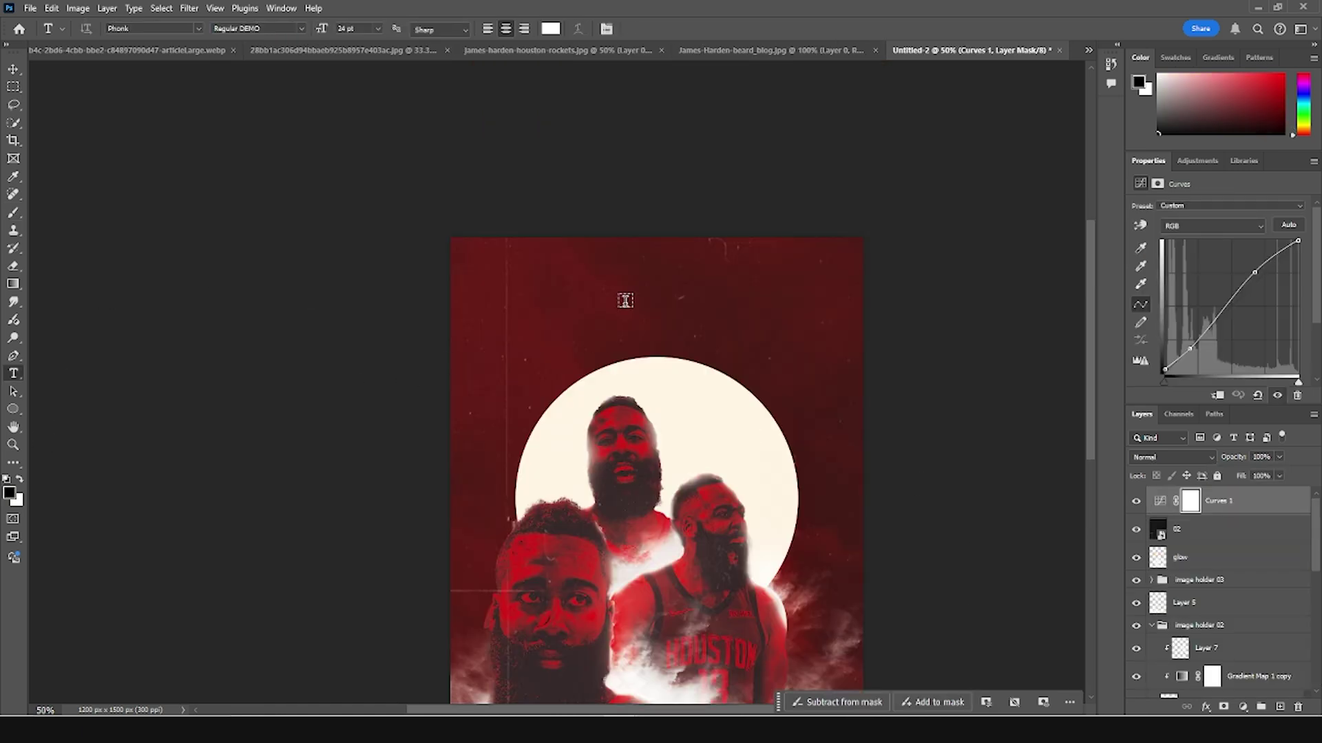
Step: Add the white title text FEAR above the cream circle in Phonk Regular DEMO at 24 pt
click(625, 301)
text(FEAS)
key(BackSpace)
text(R)
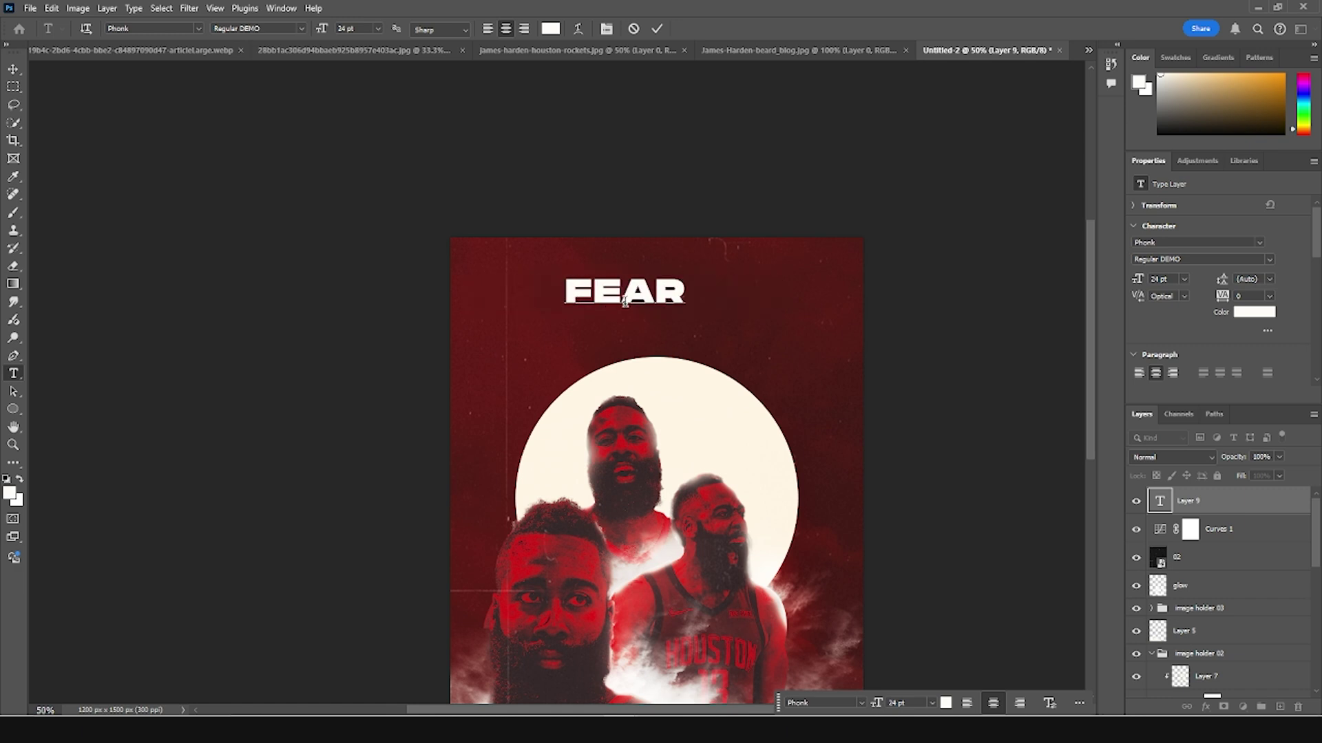
click(18, 70)
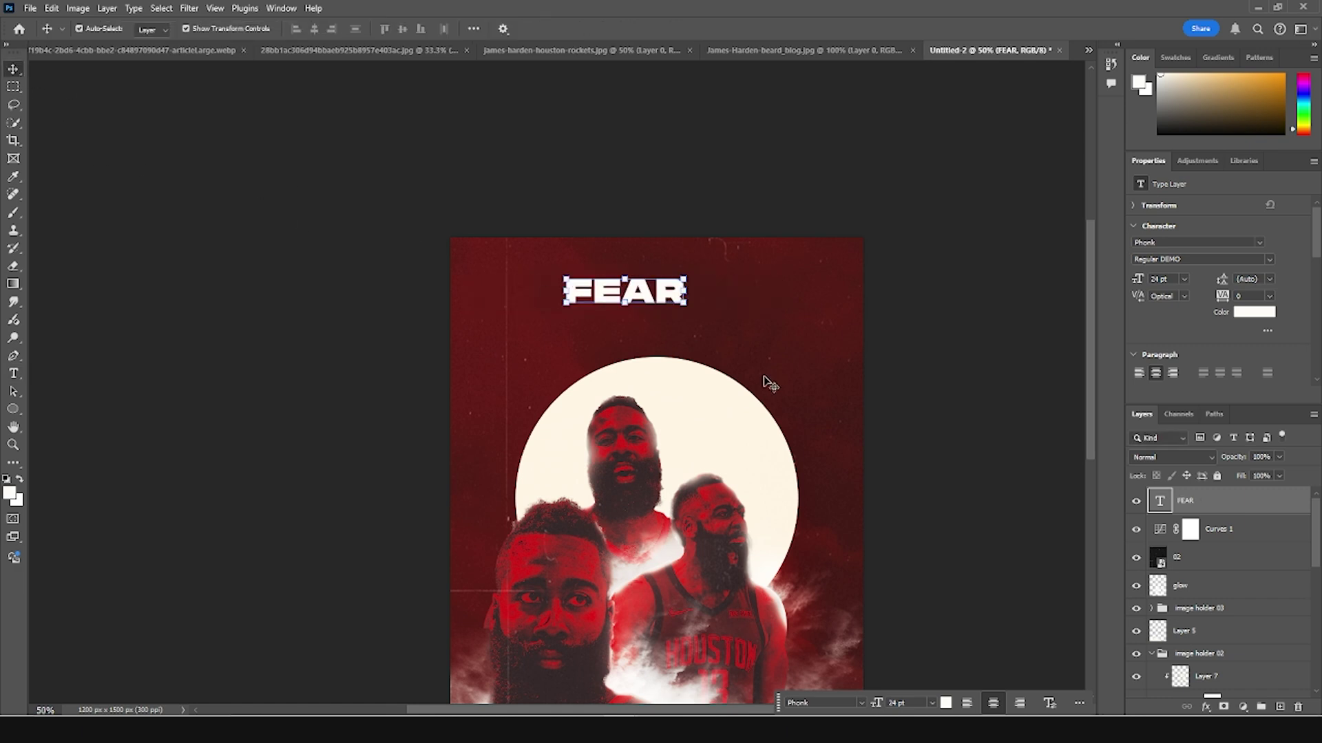
Step: Enlarge the FEAR text to about 33.23 pt and centre it horizontally above the circle
key(ctrl+t)
drag(687, 307, 719, 318)
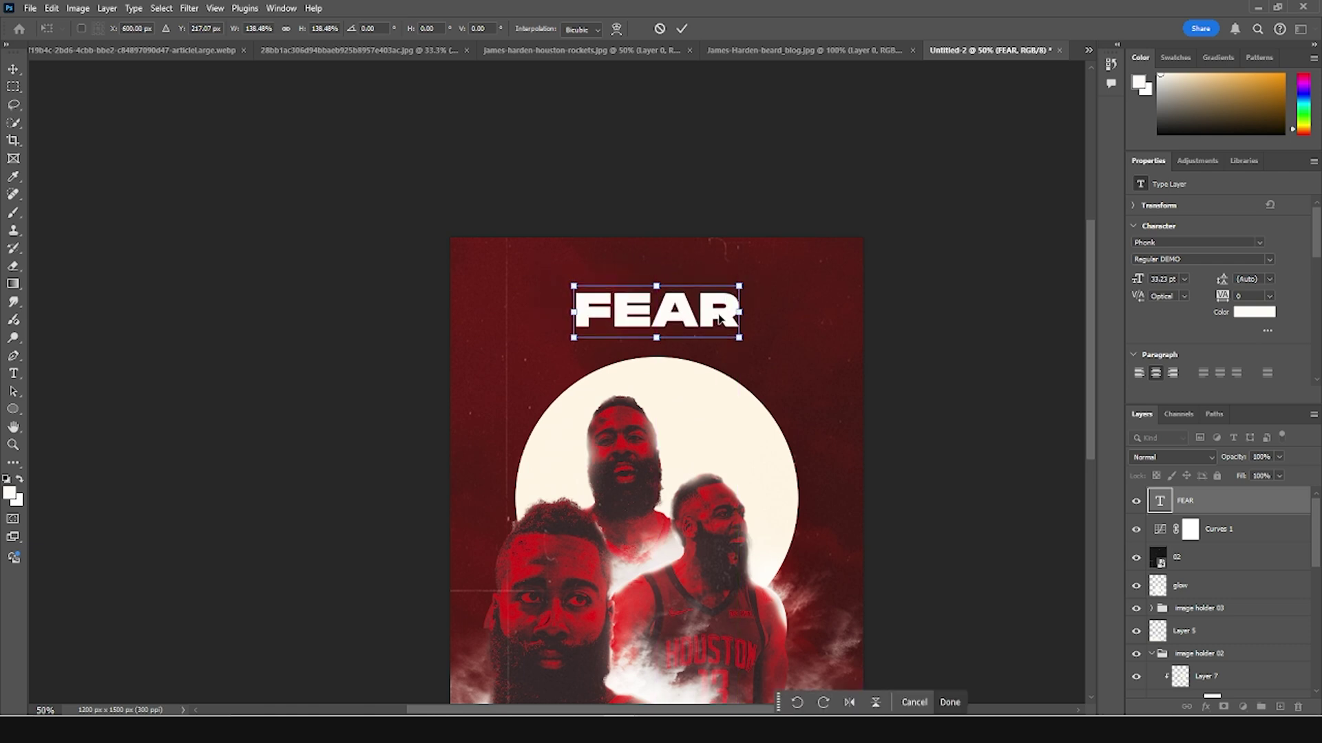
key(Return)
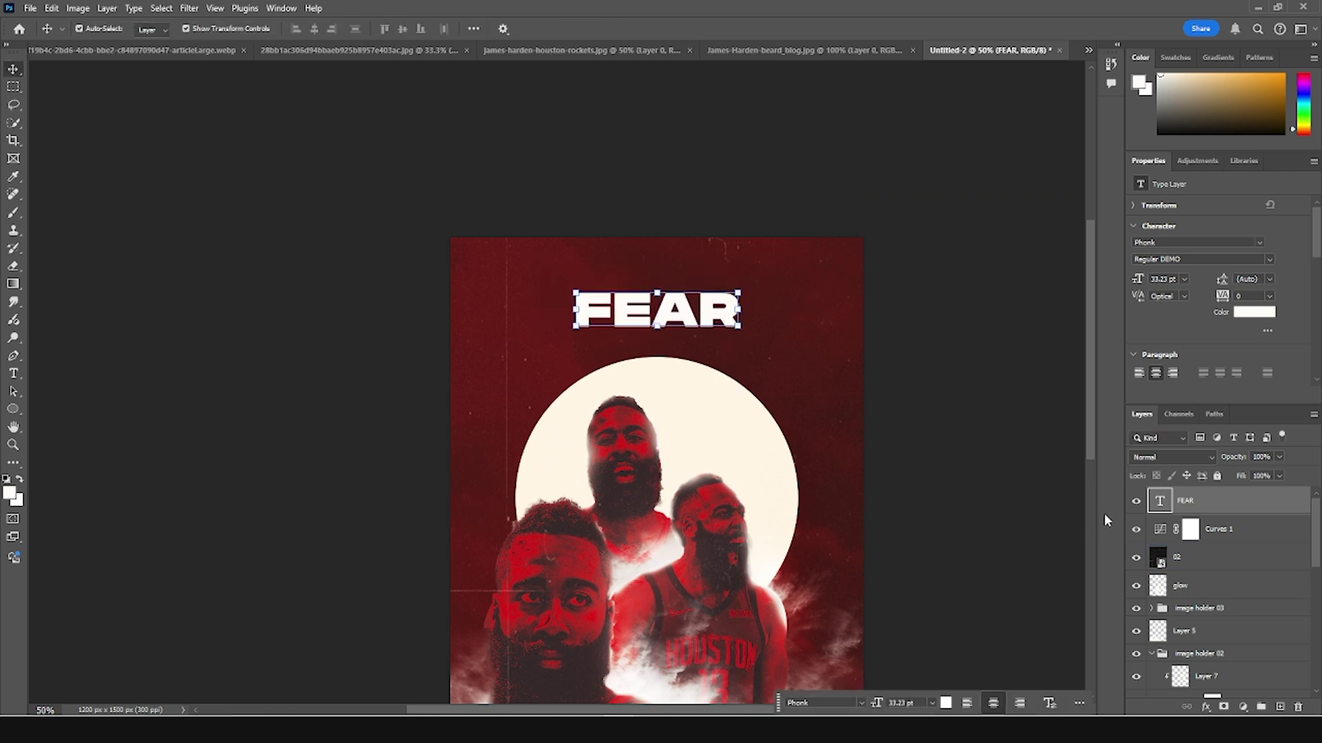
Step: Duplicate the FEAR text, change the copy to BEARD, and position it directly beneath FEAR
key(ctrl+j)
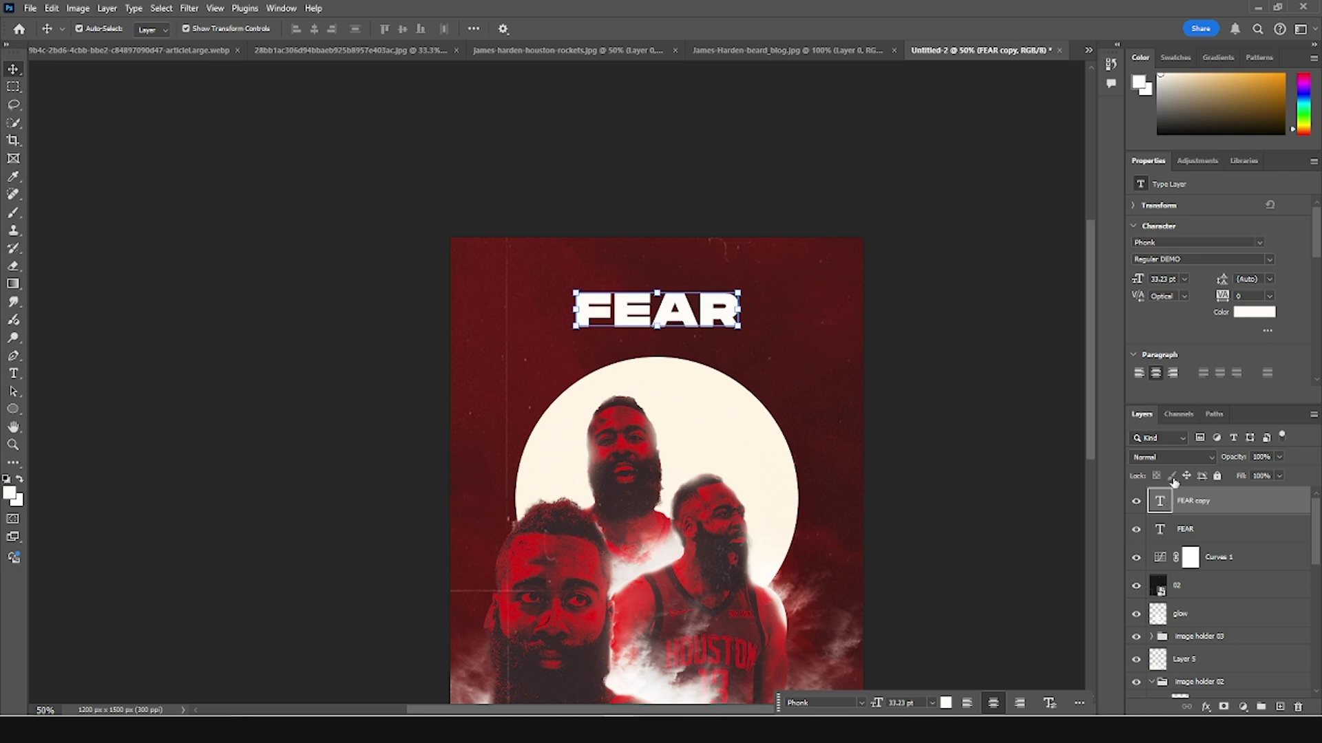
double_click(1161, 503)
text(BEA)
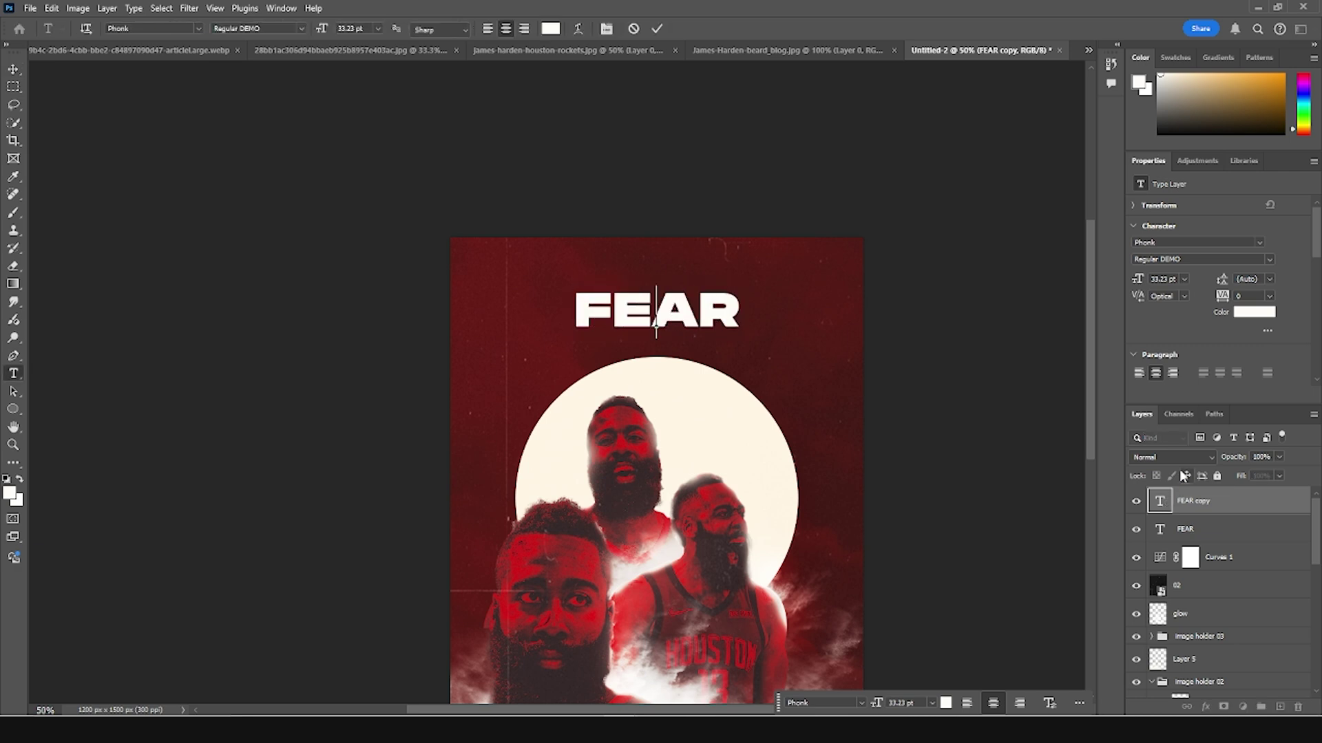
text(B)
text(ARD)
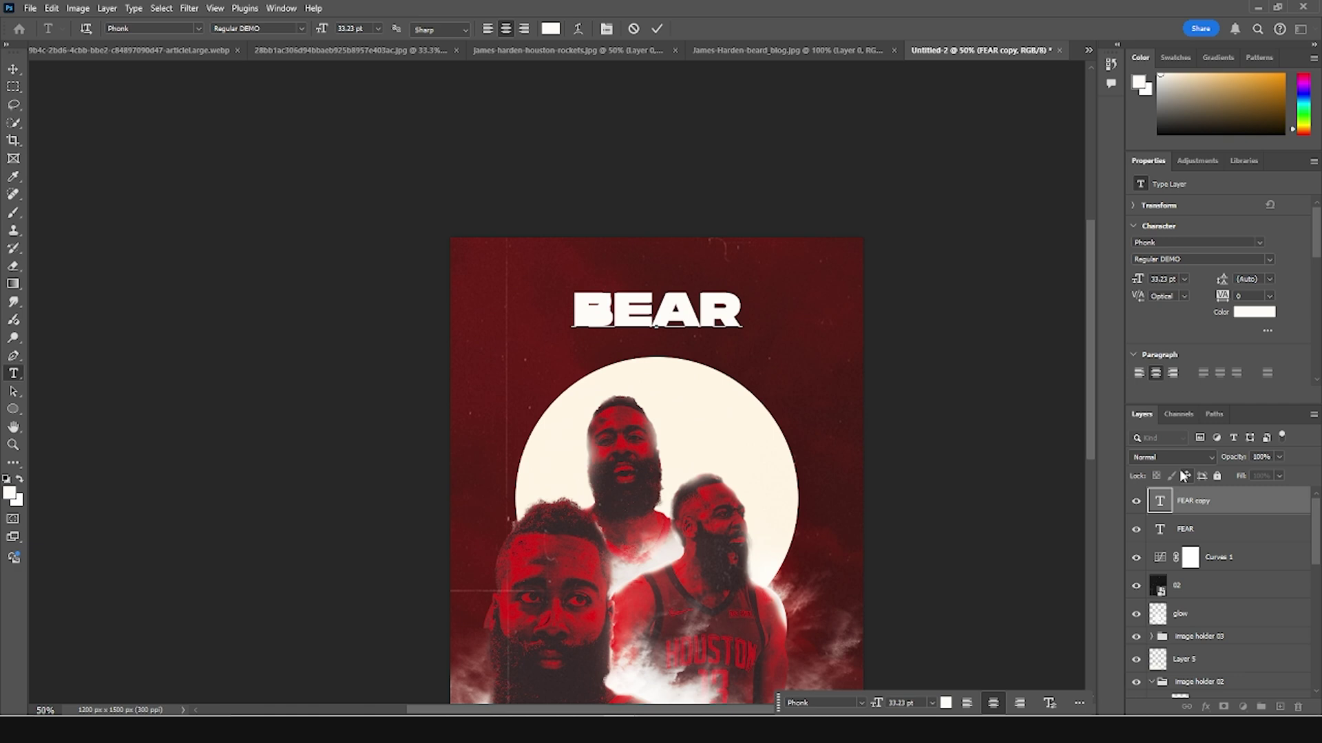
click(13, 69)
drag(737, 326, 738, 358)
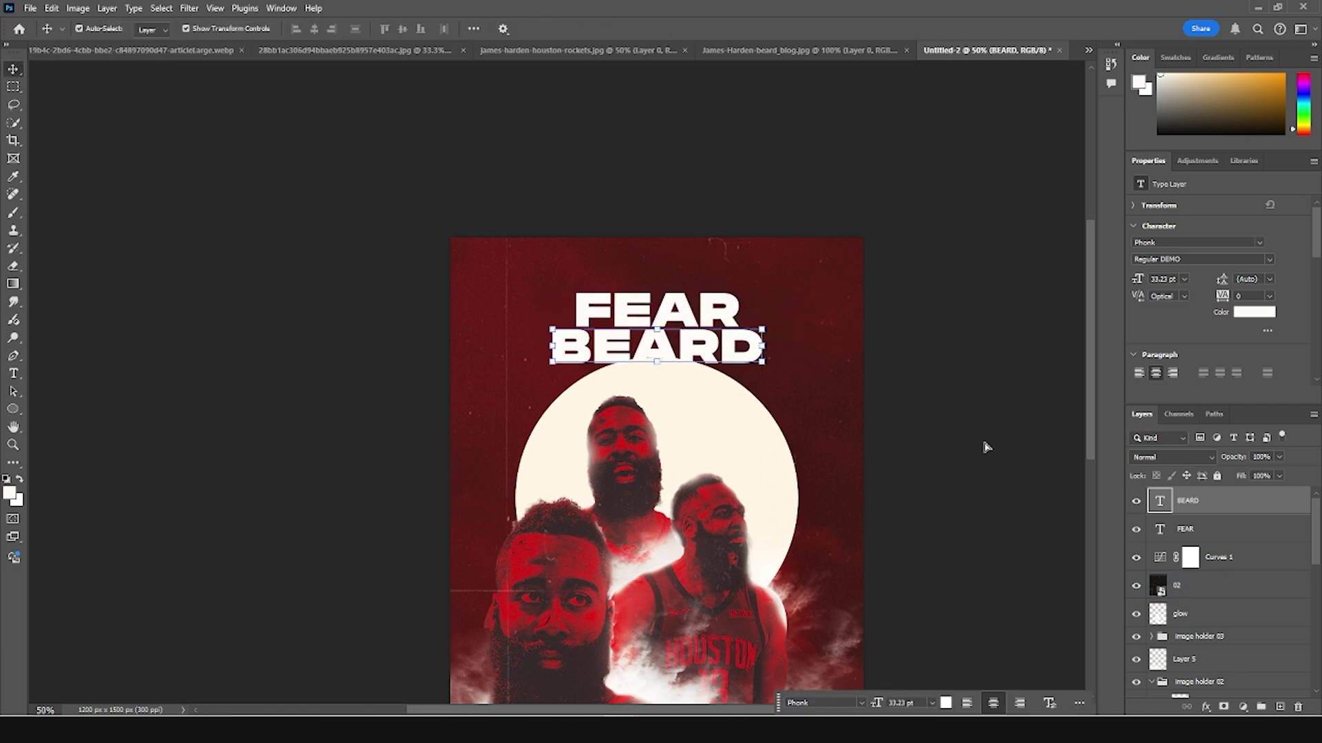
Step: Move the FEAR and BEARD texts together slightly up so they clear the circle's upper edge
shift+click(1198, 529)
key(ctrl+t)
drag(711, 339, 711, 332)
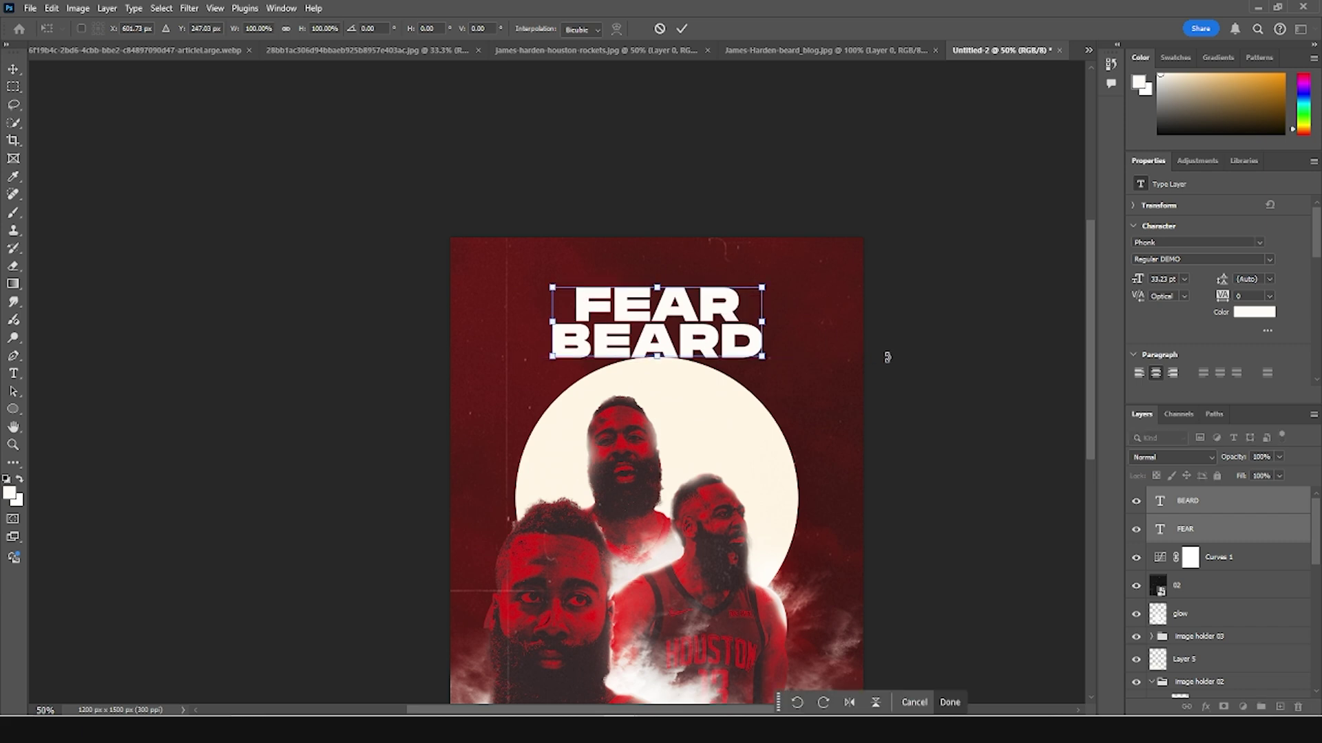
click(762, 471)
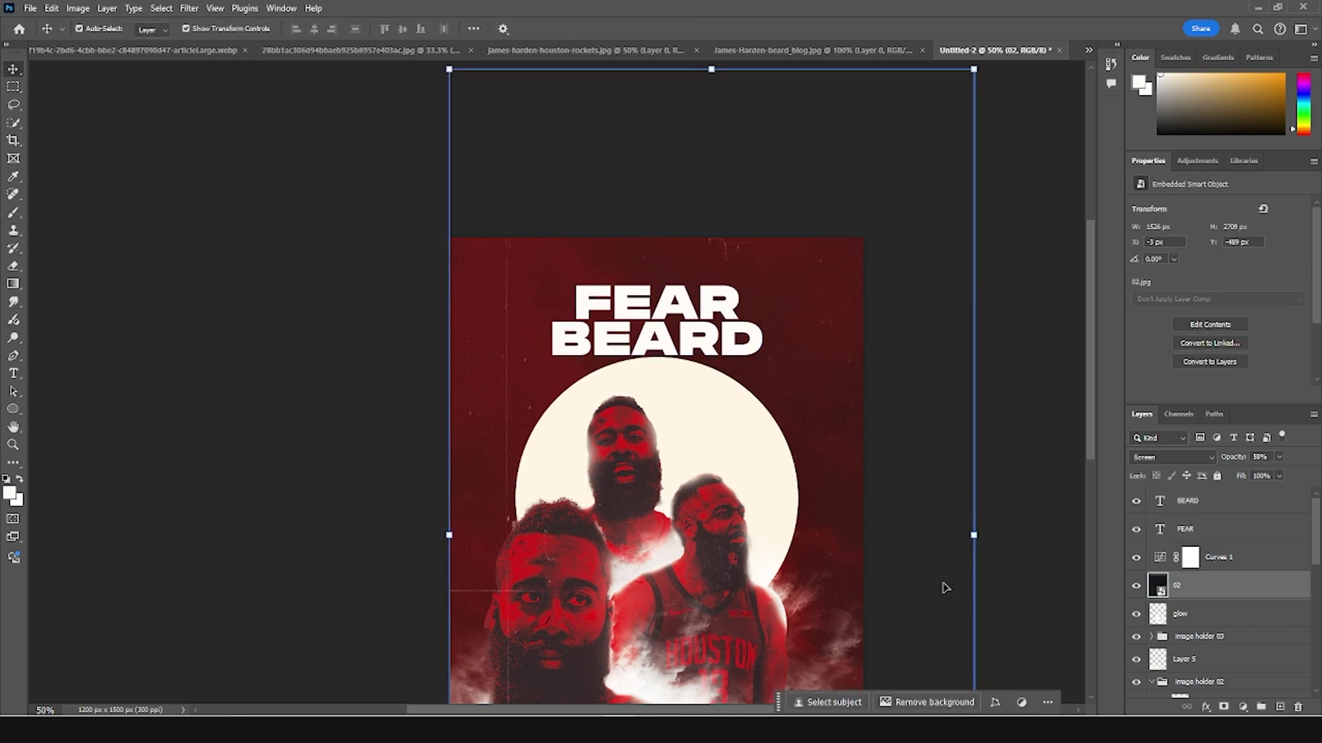
Step: Try to move the cream circle slightly lower, and undo the move
scroll(882, 563, down, 1)
scroll(1239, 663, down, 2)
scroll(1239, 663, down, 3)
click(1188, 668)
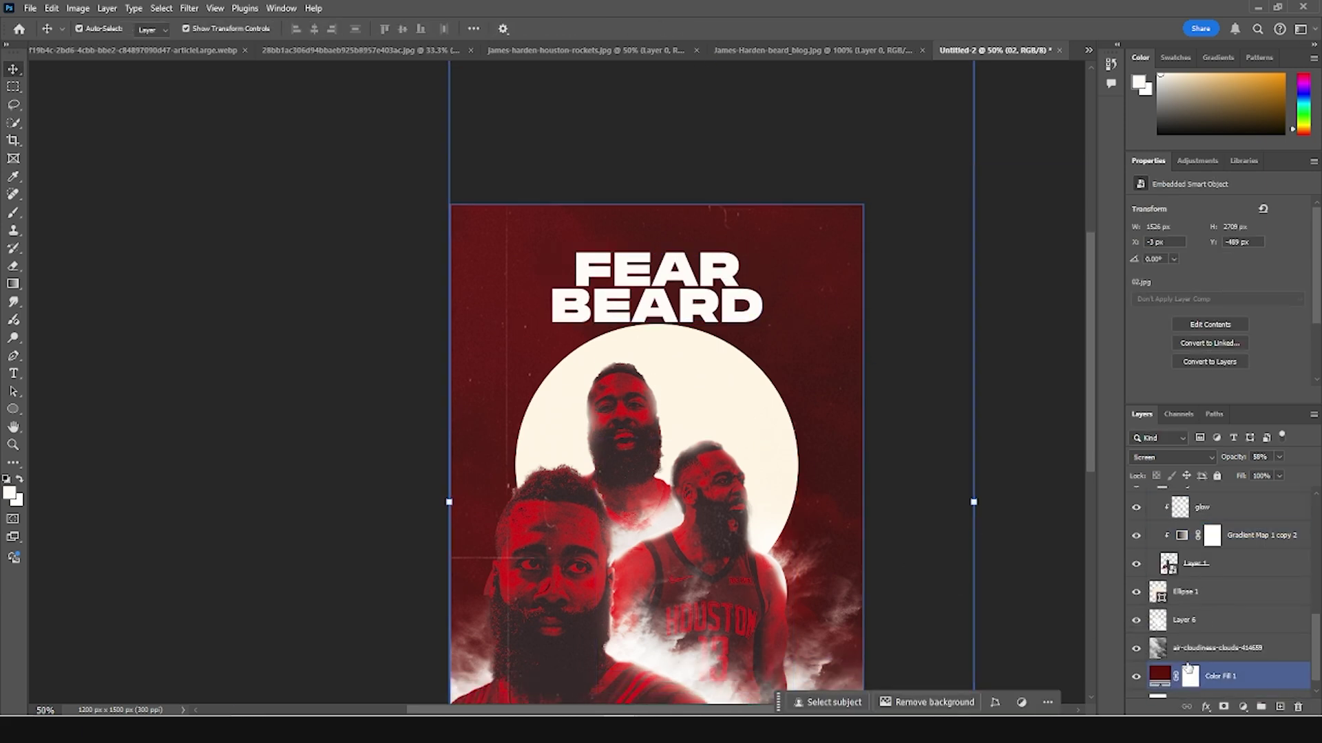
click(1184, 619)
click(1186, 591)
drag(703, 397, 704, 408)
key(ctrl+z)
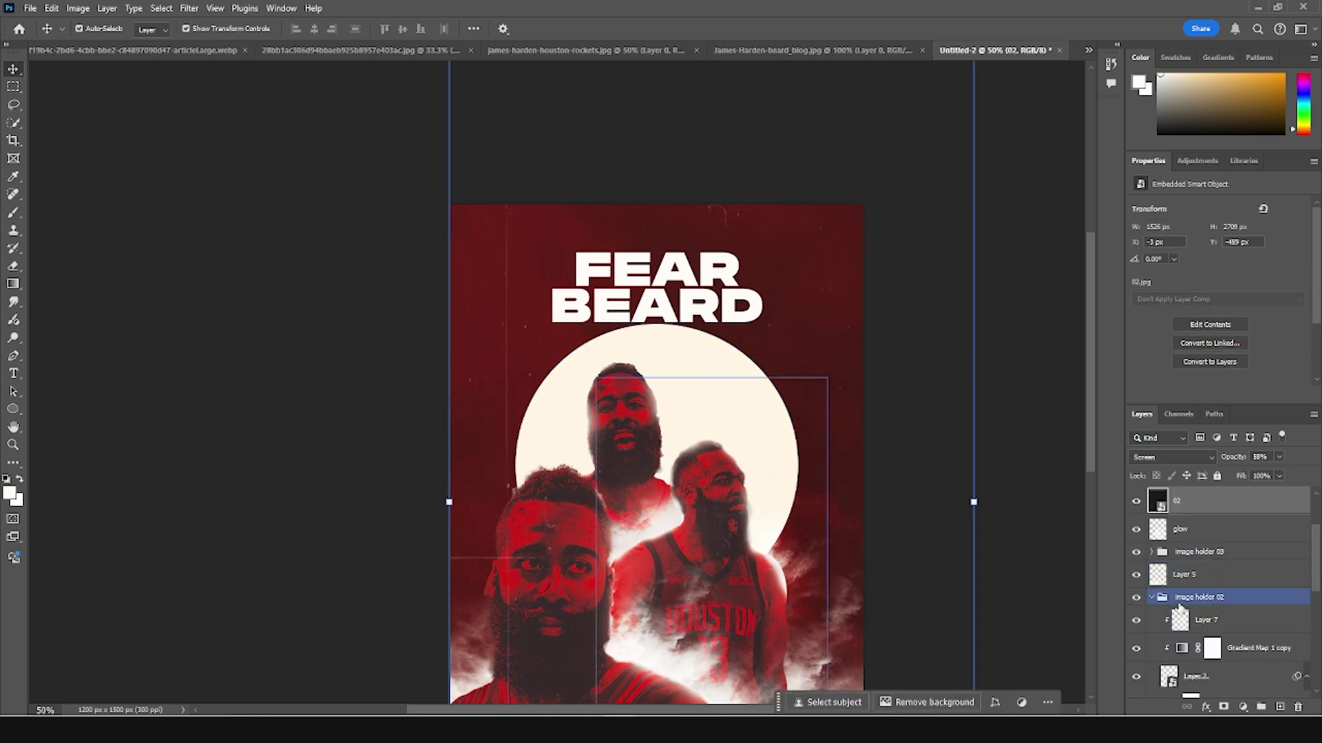
Step: Move the cream circle, layer Ellipse 1, slightly down behind the players
scroll(1175, 664, down, 2)
scroll(1176, 651, down, 3)
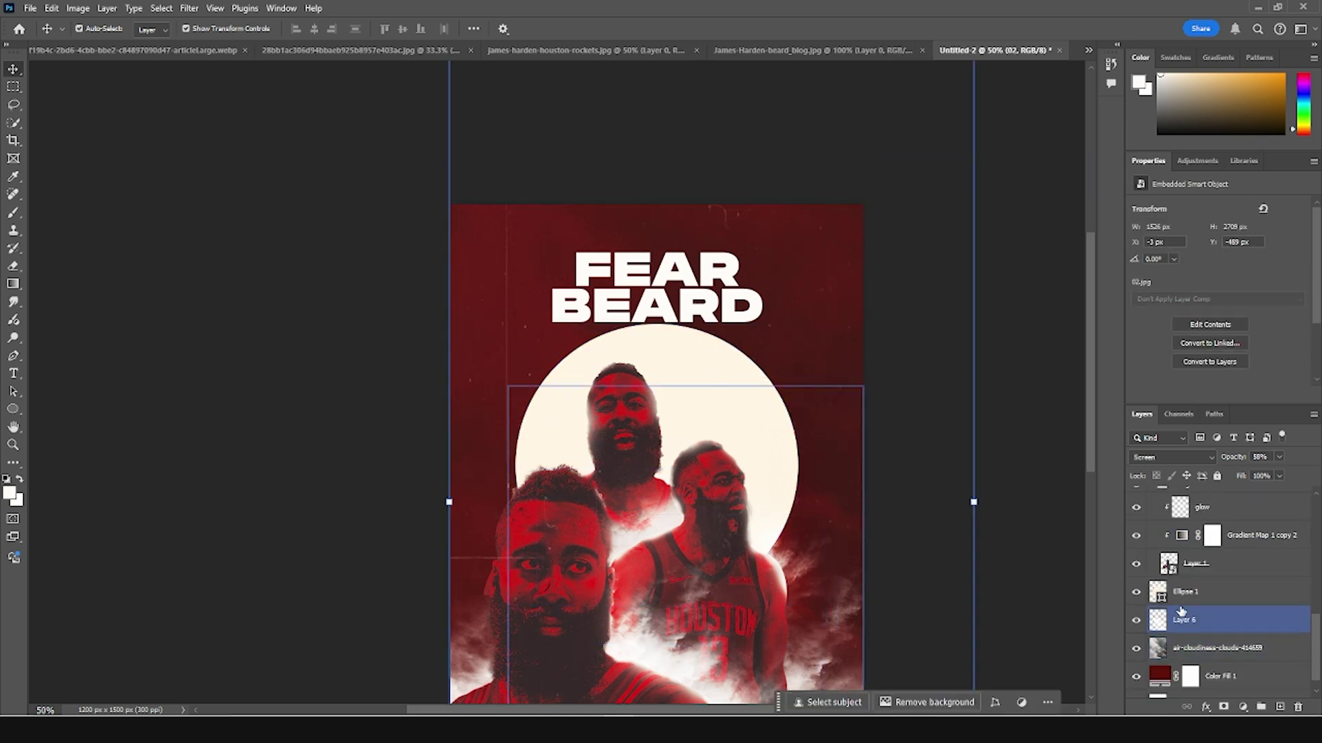
click(1183, 598)
drag(715, 369, 715, 381)
key(Return)
Step: Enlarge the FEAR and BEARD texts together to about 36.11 pt and place them just above the cream circle
scroll(1225, 569, up, 5)
click(1203, 584)
click(1204, 535)
shift+click(1205, 507)
drag(763, 326, 770, 337)
drag(737, 288, 743, 296)
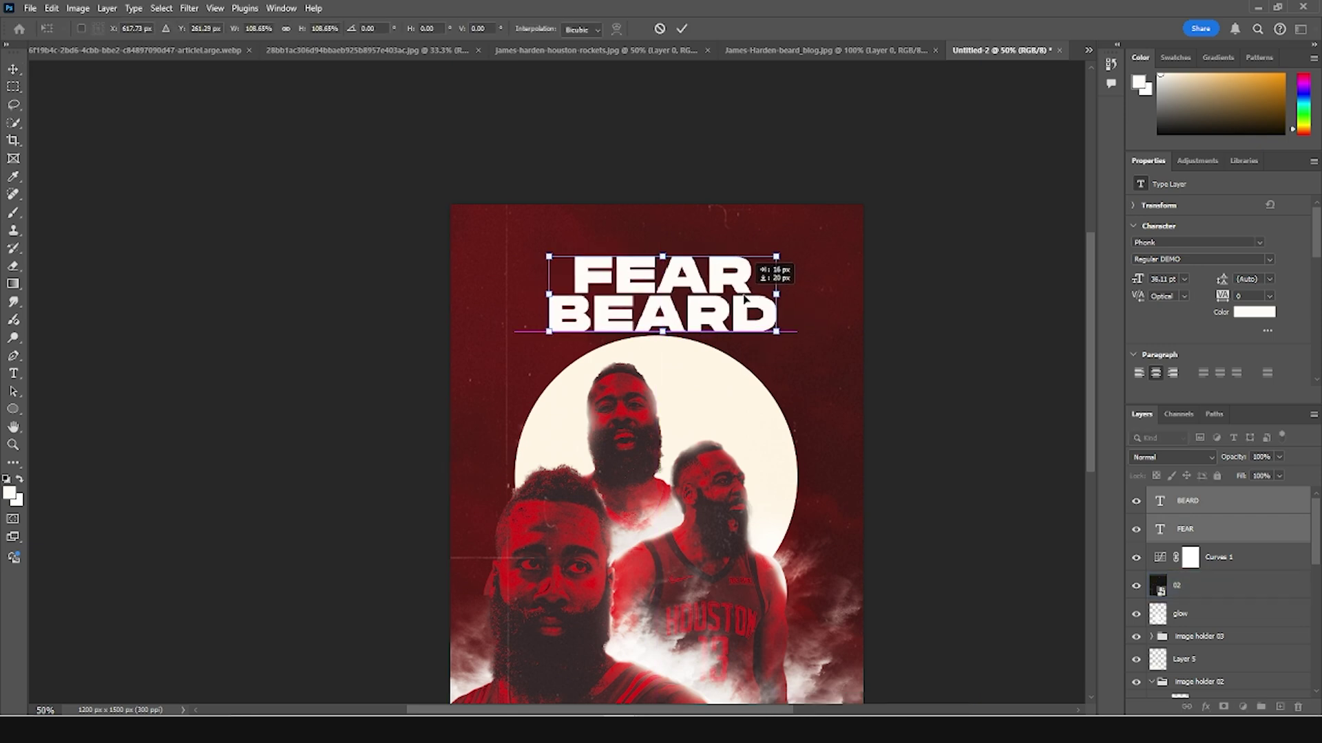
key(Return)
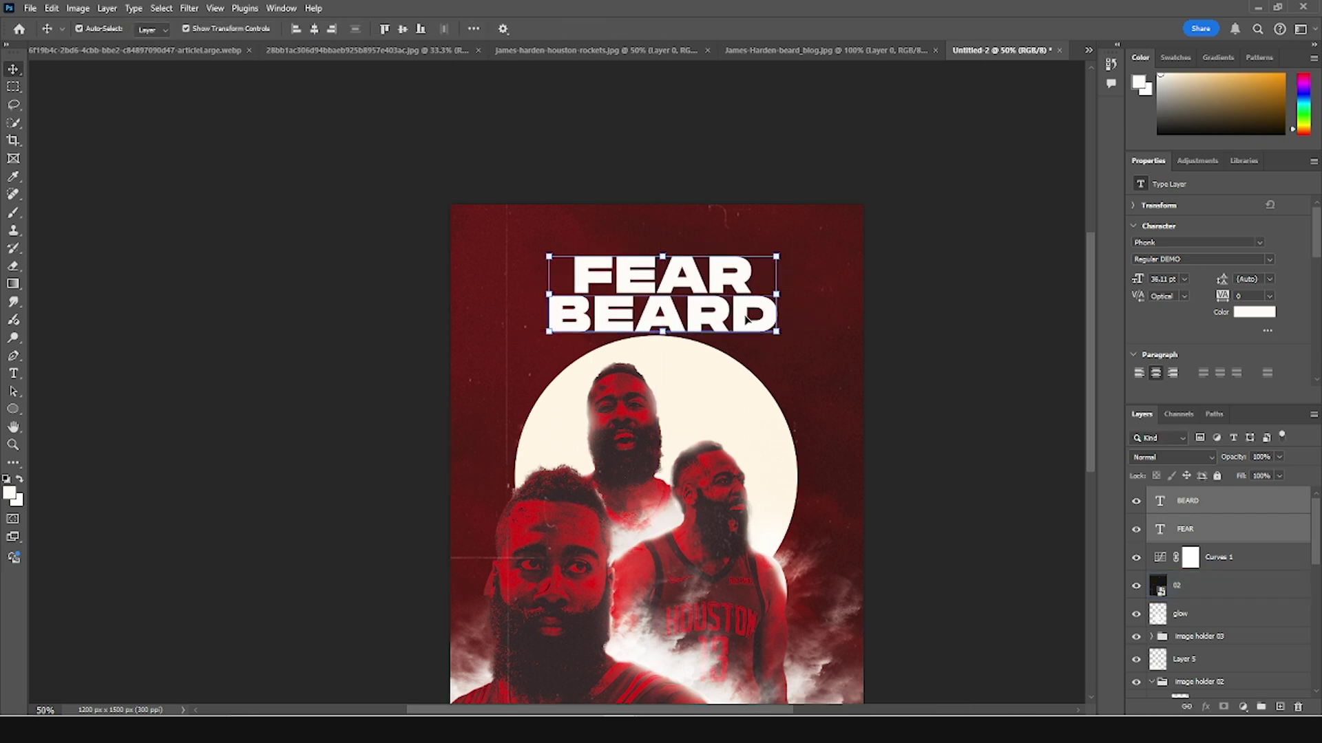
click(957, 506)
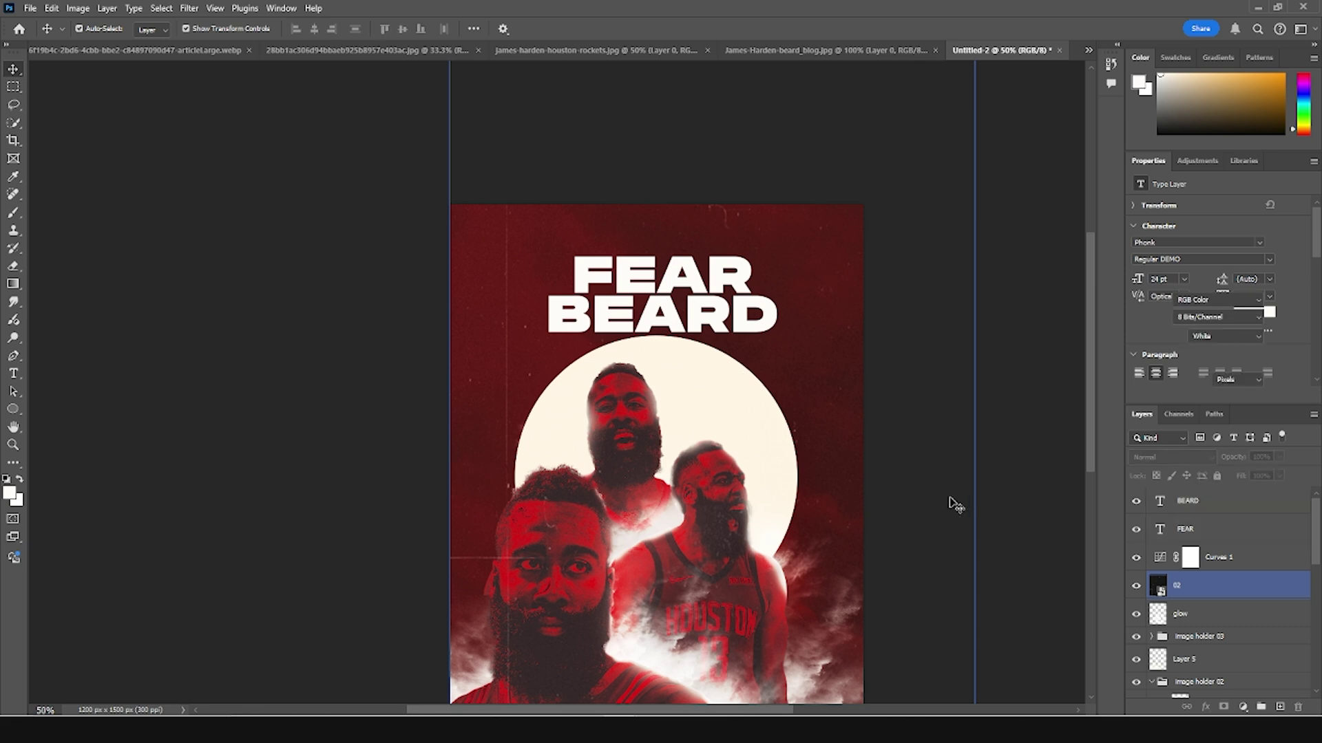
Step: Group the FEAR and BEARD text layers and name the group text
click(740, 288)
click(1162, 530)
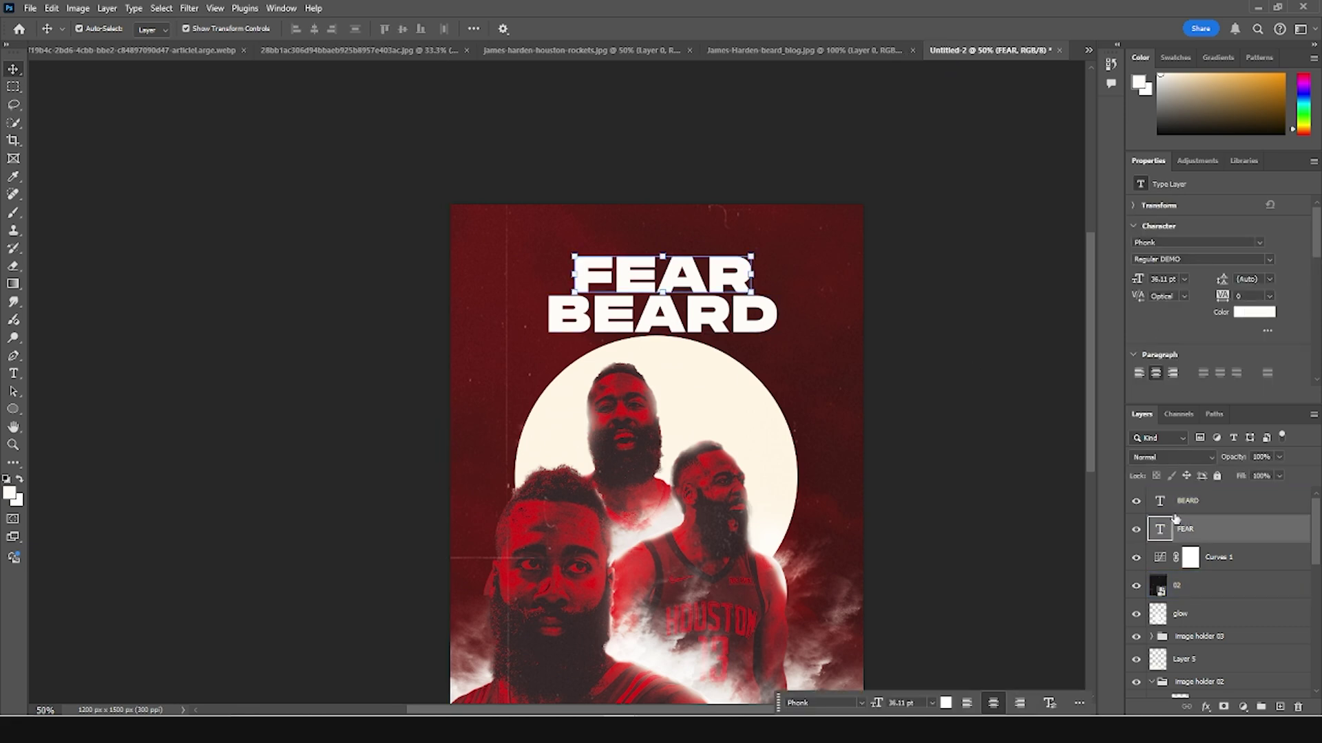
shift+click(1185, 507)
key(ctrl+g)
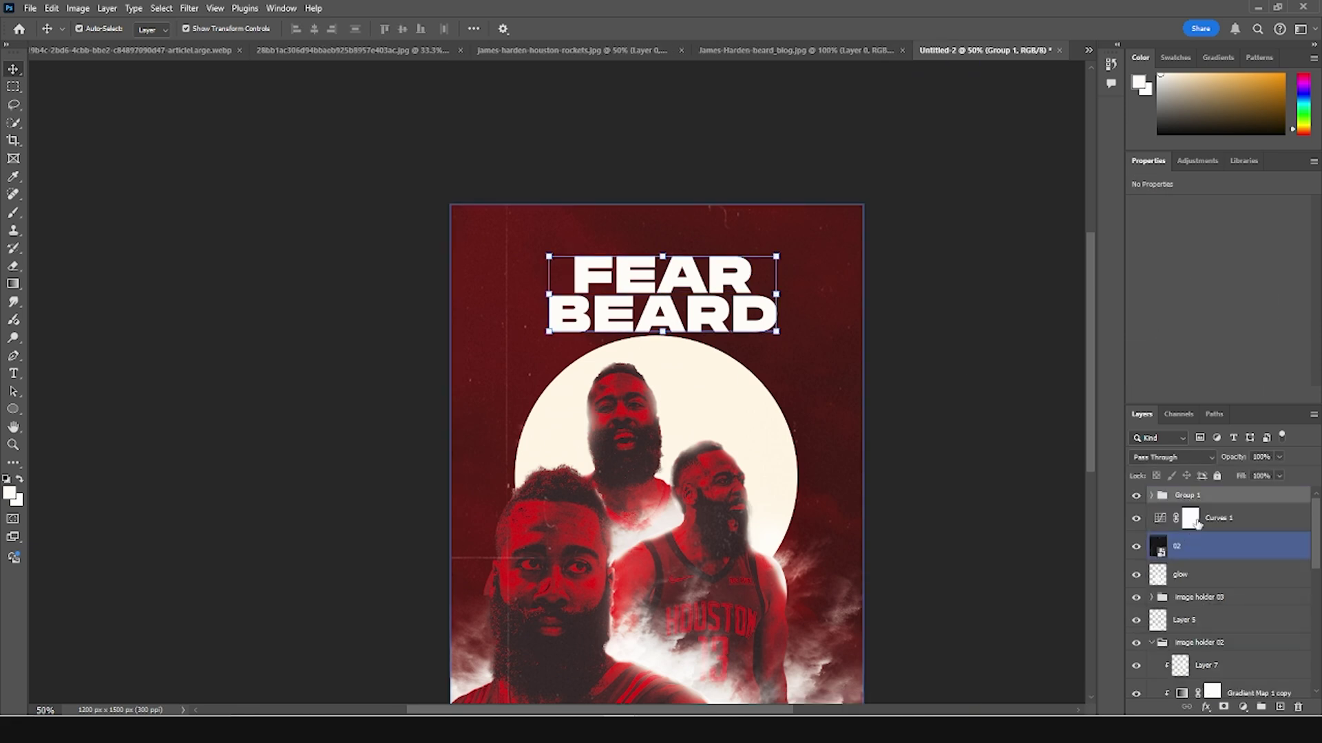
double_click(1199, 500)
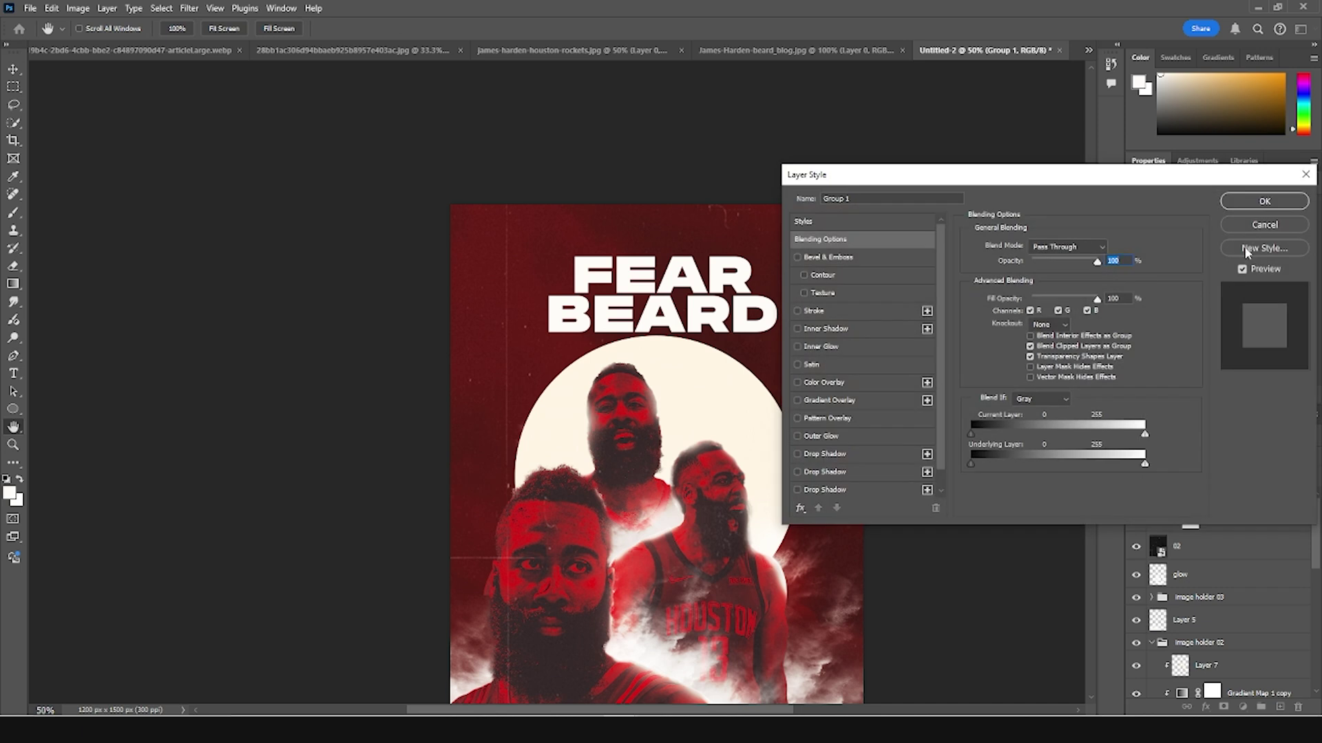
key(Escape)
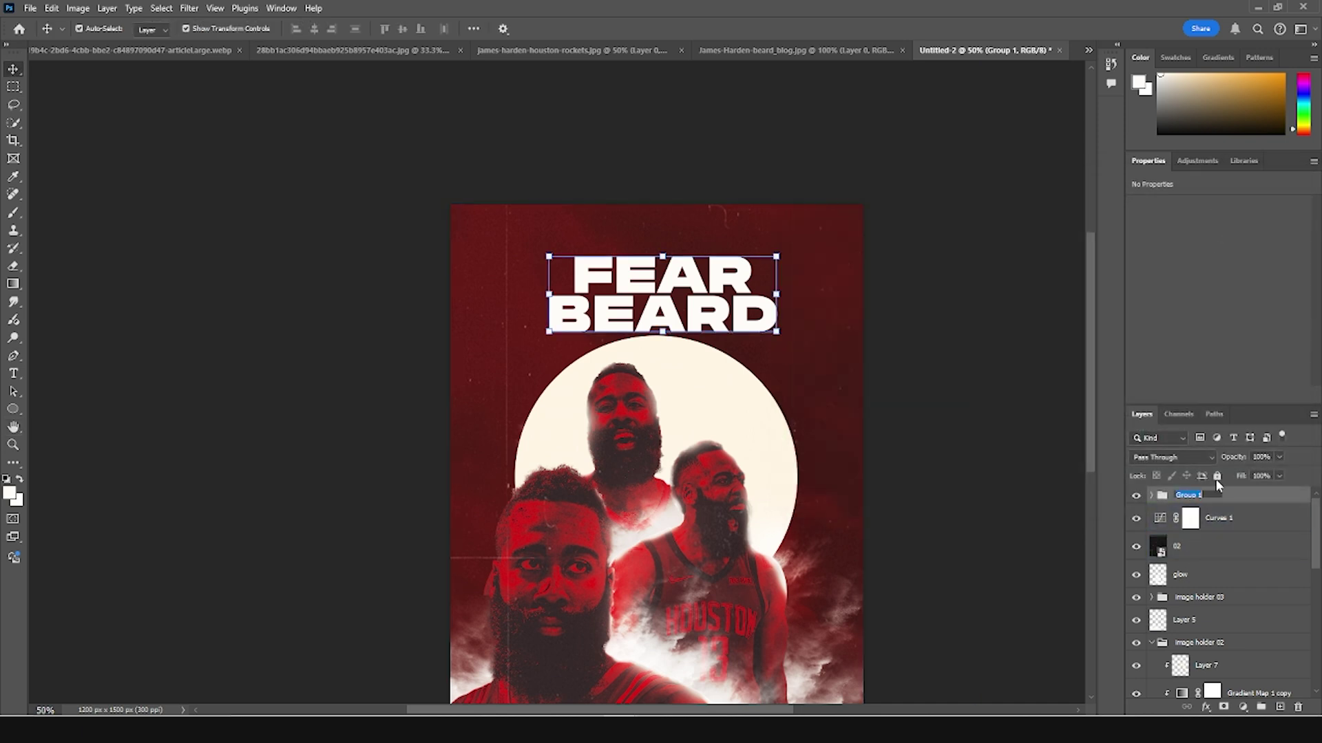
text(text)
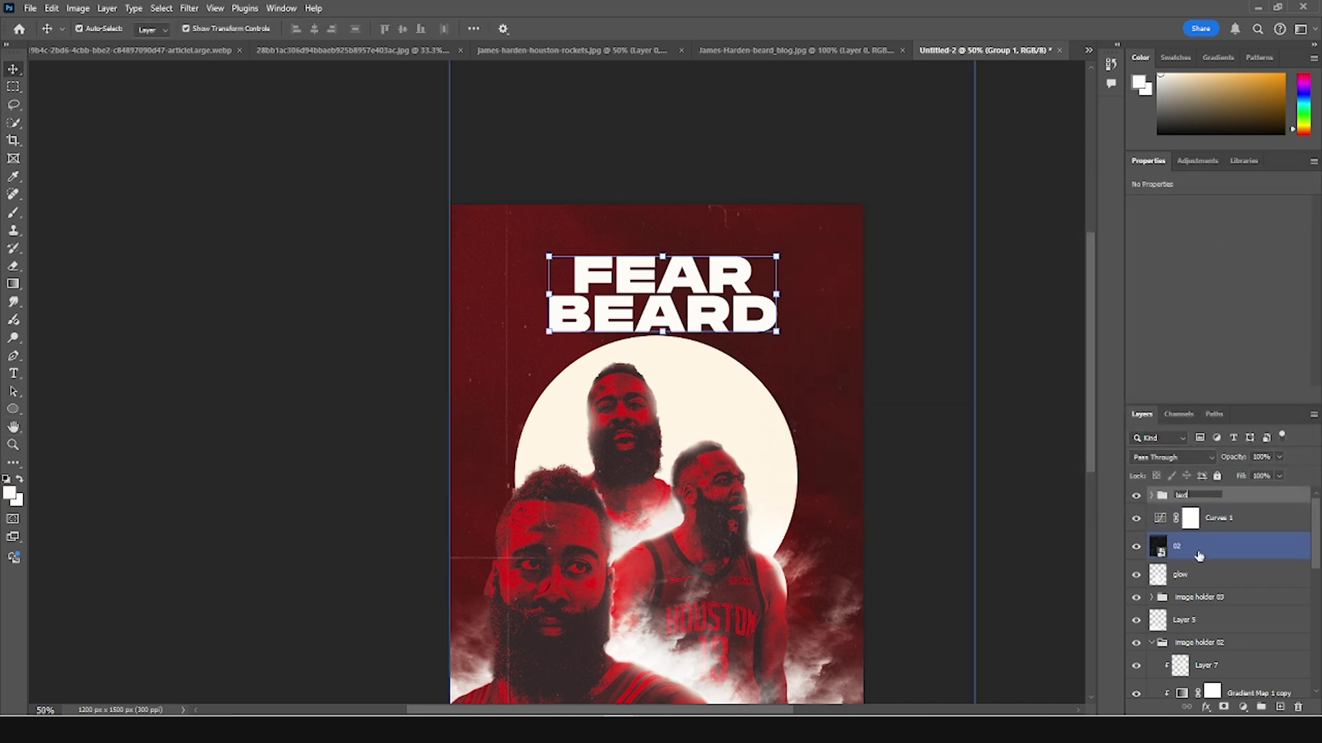
key(Return)
Step: Duplicate the FEAR and BEARD text layers inside the text group and convert both copies to shapes
click(1151, 494)
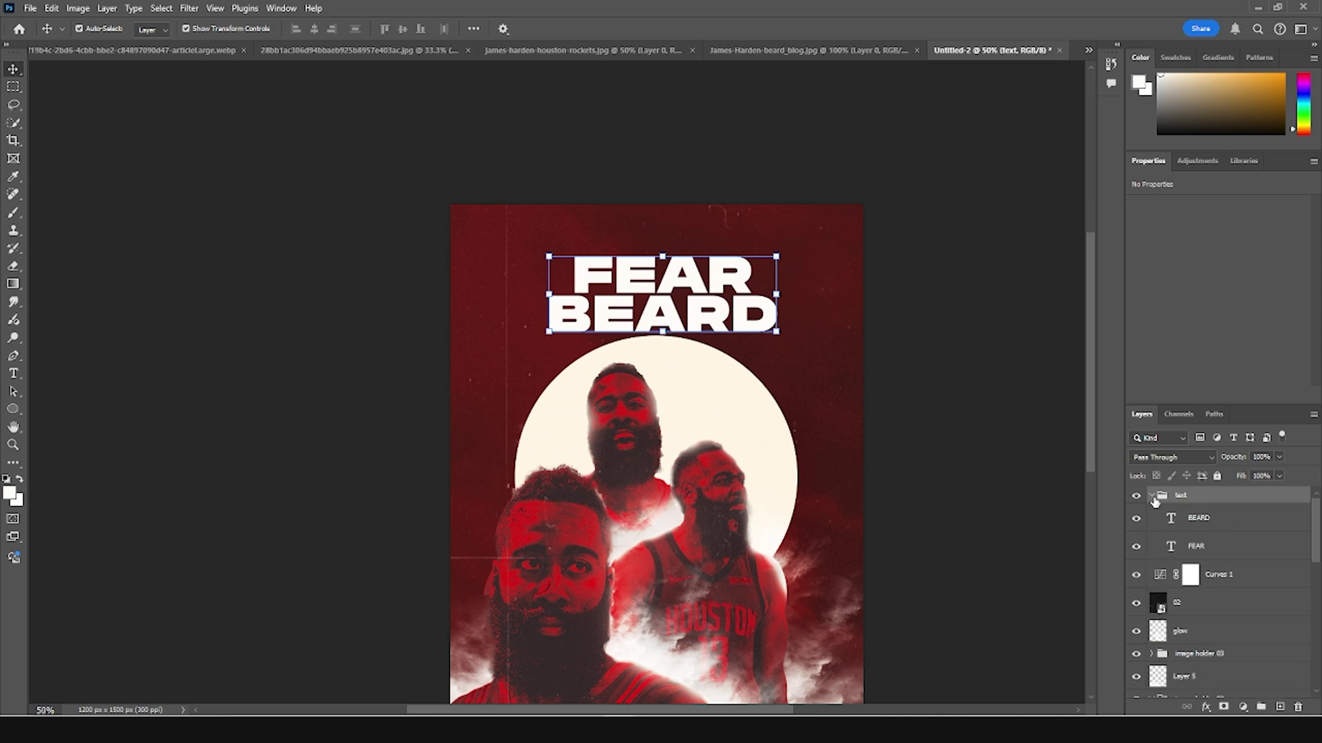
click(1179, 520)
ctrl+click(1179, 546)
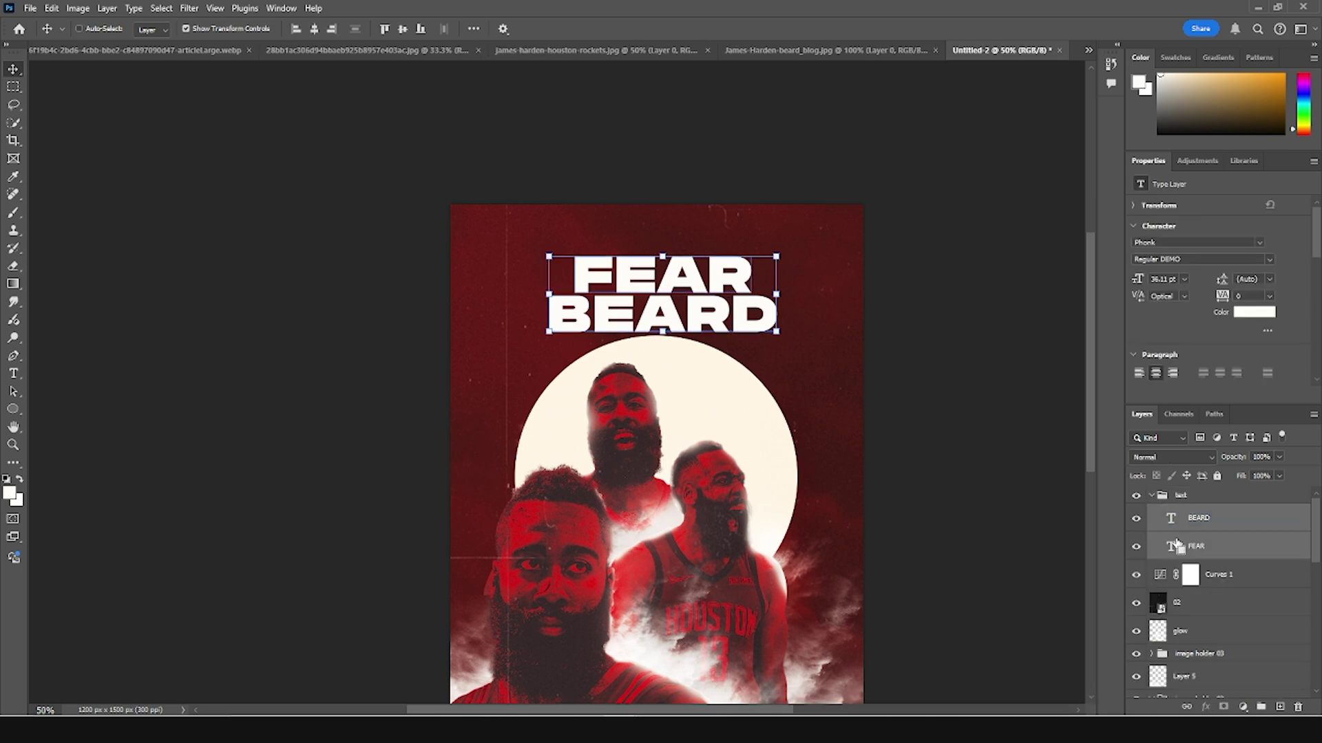
key(ctrl+j)
right_click(1178, 544)
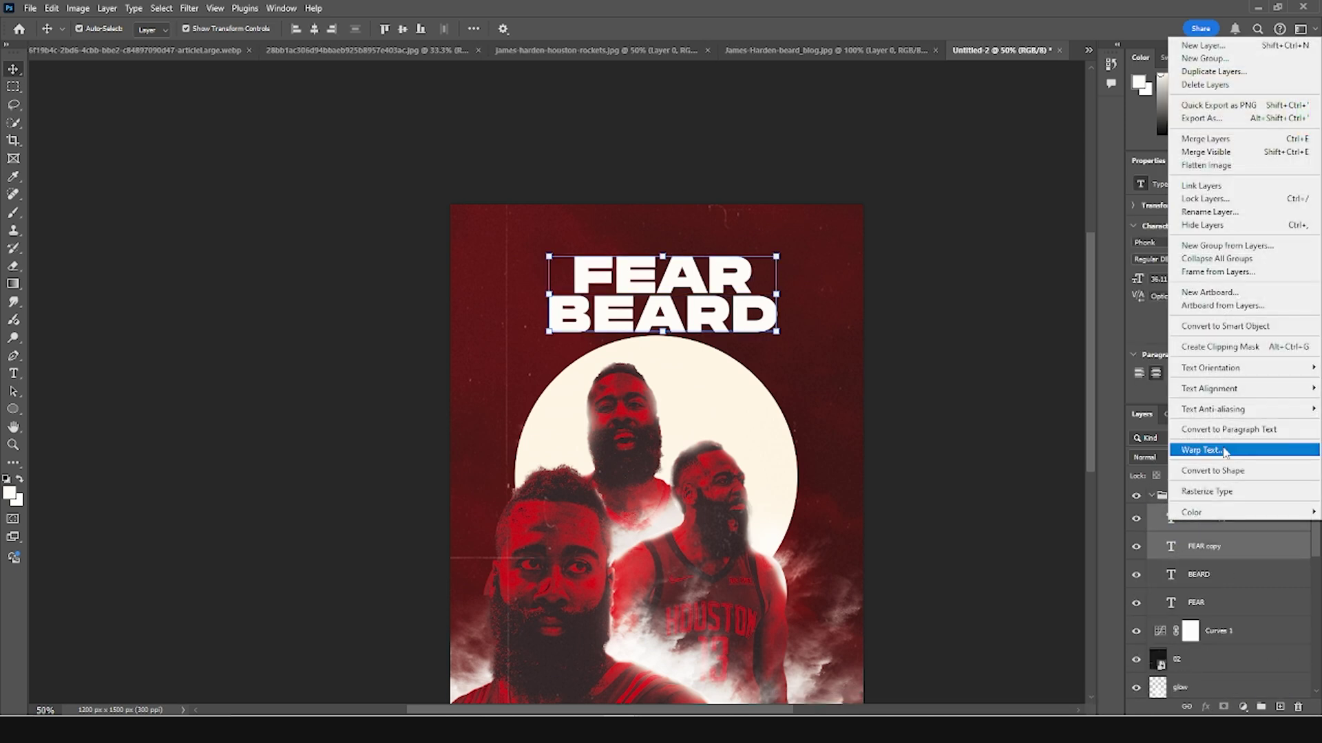
click(1210, 492)
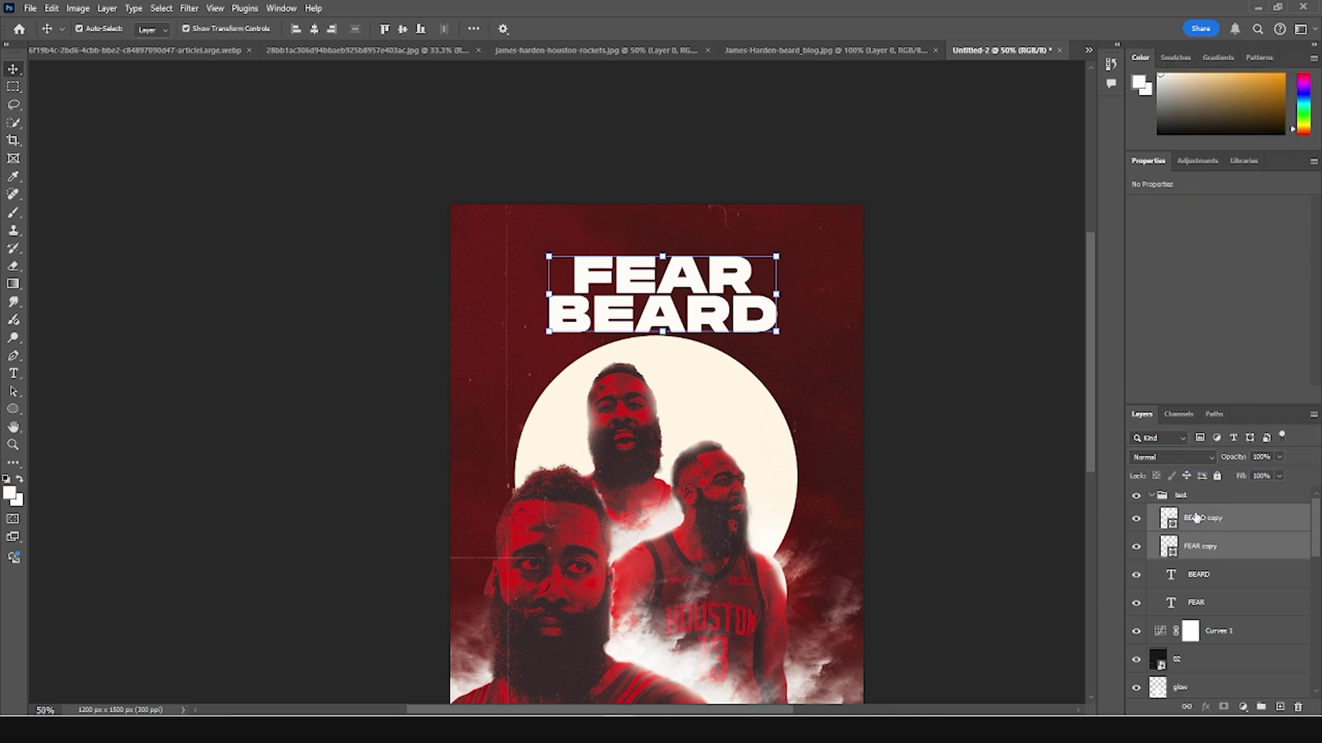
Step: Rasterize the BEARD copy layer and apply a Gaussian Blur with a 9.8 pixel radius to it
click(189, 8)
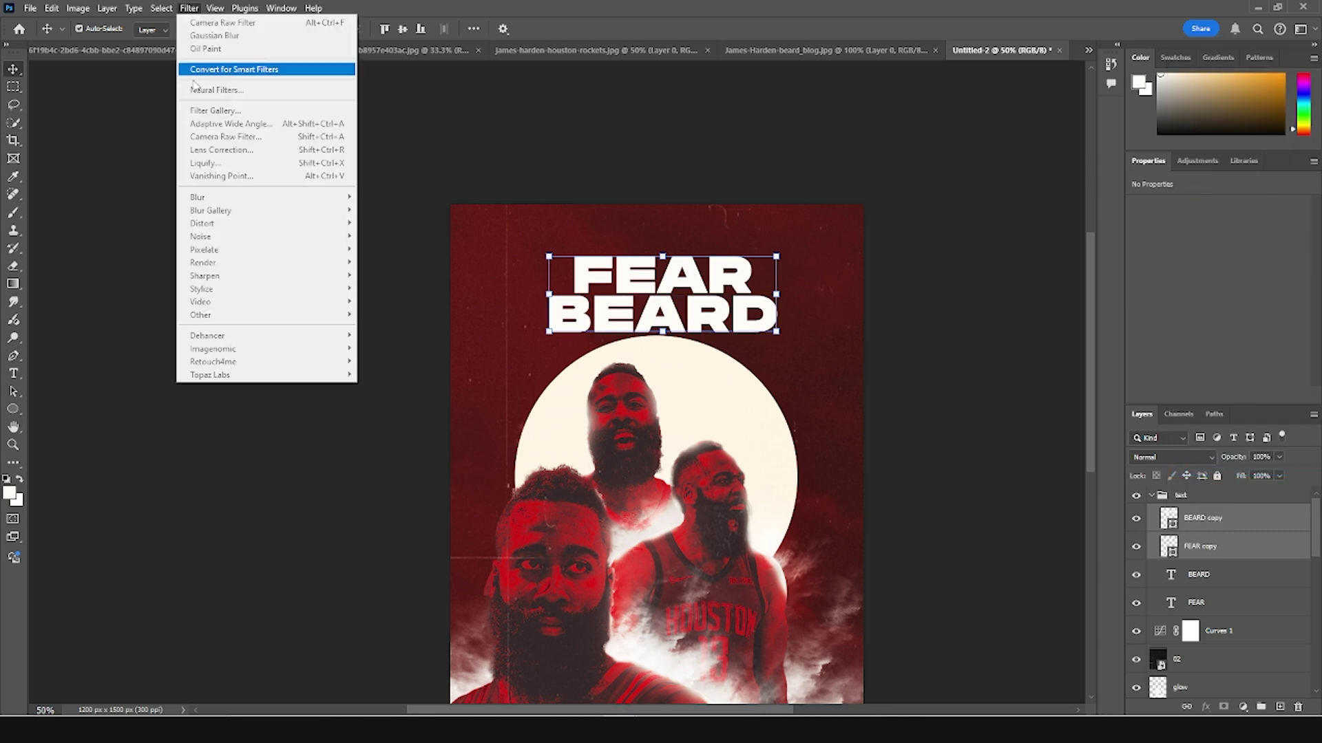
click(1170, 518)
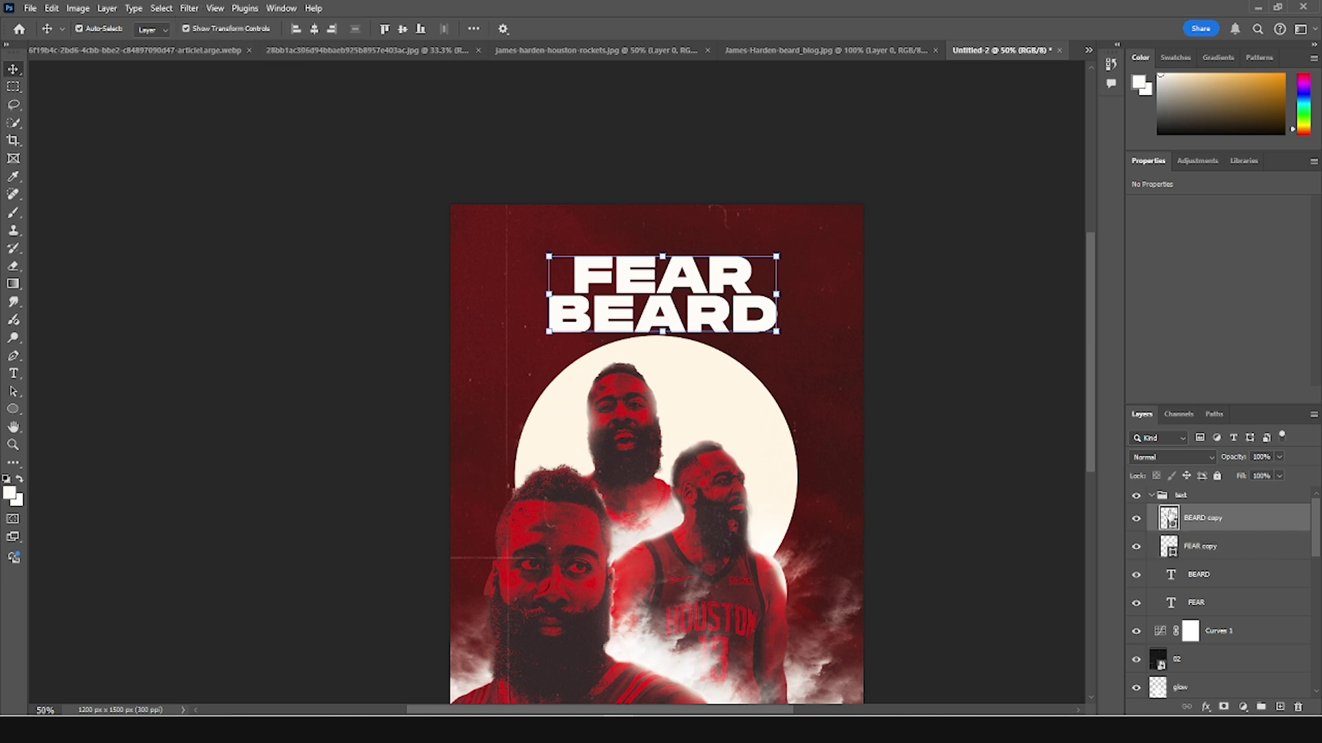
click(190, 9)
mouse_move(206, 197)
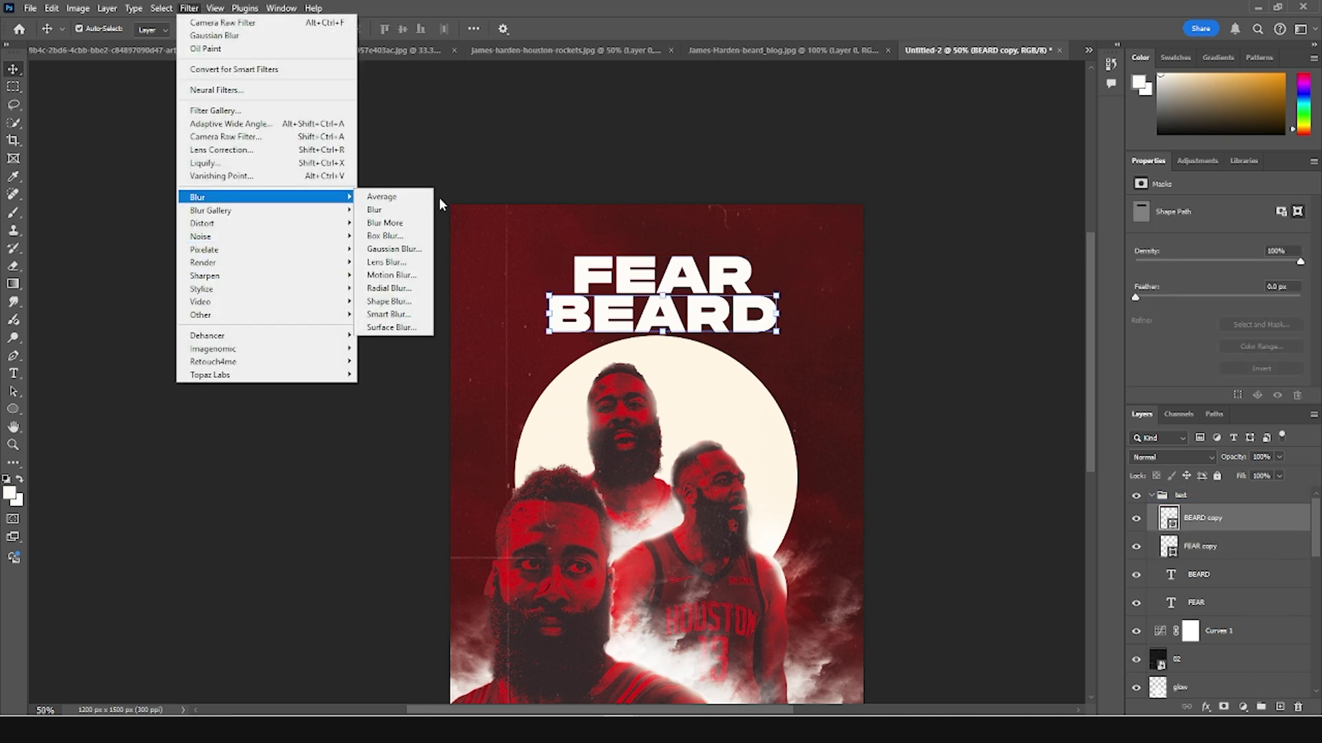
click(406, 250)
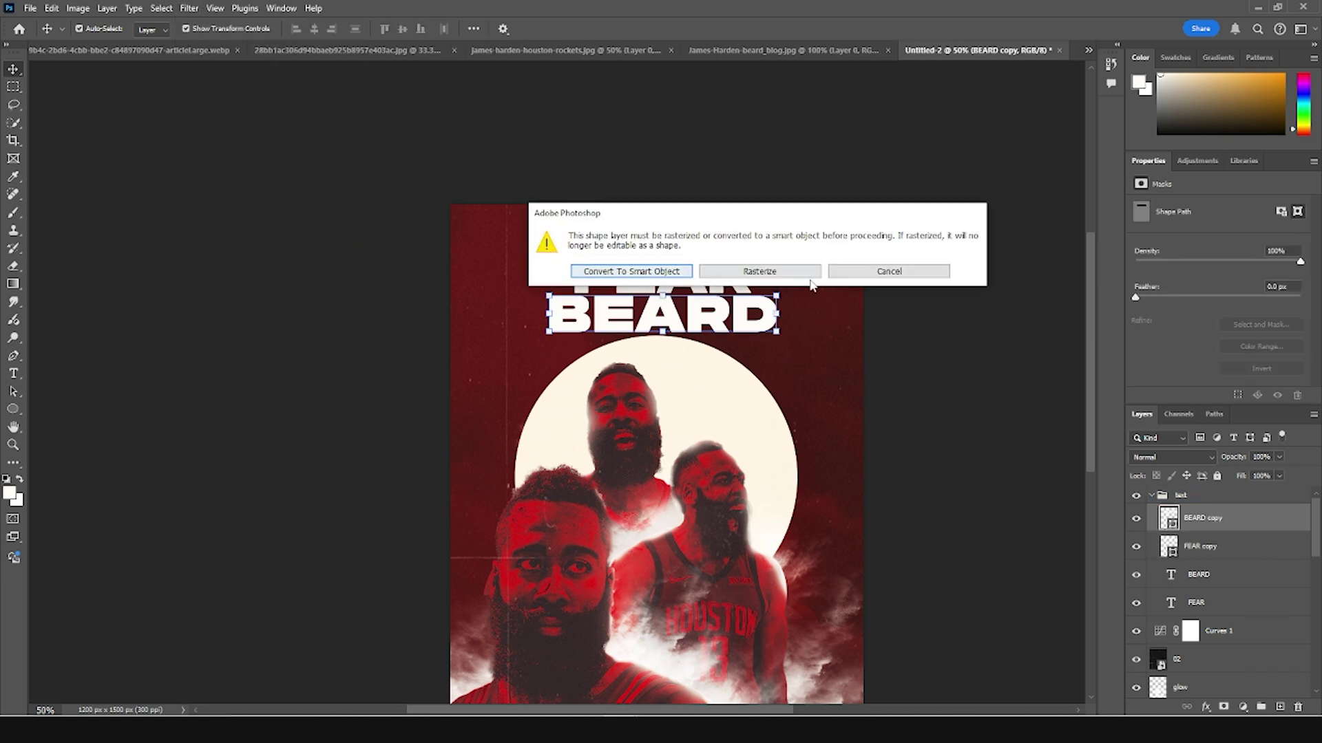
click(802, 272)
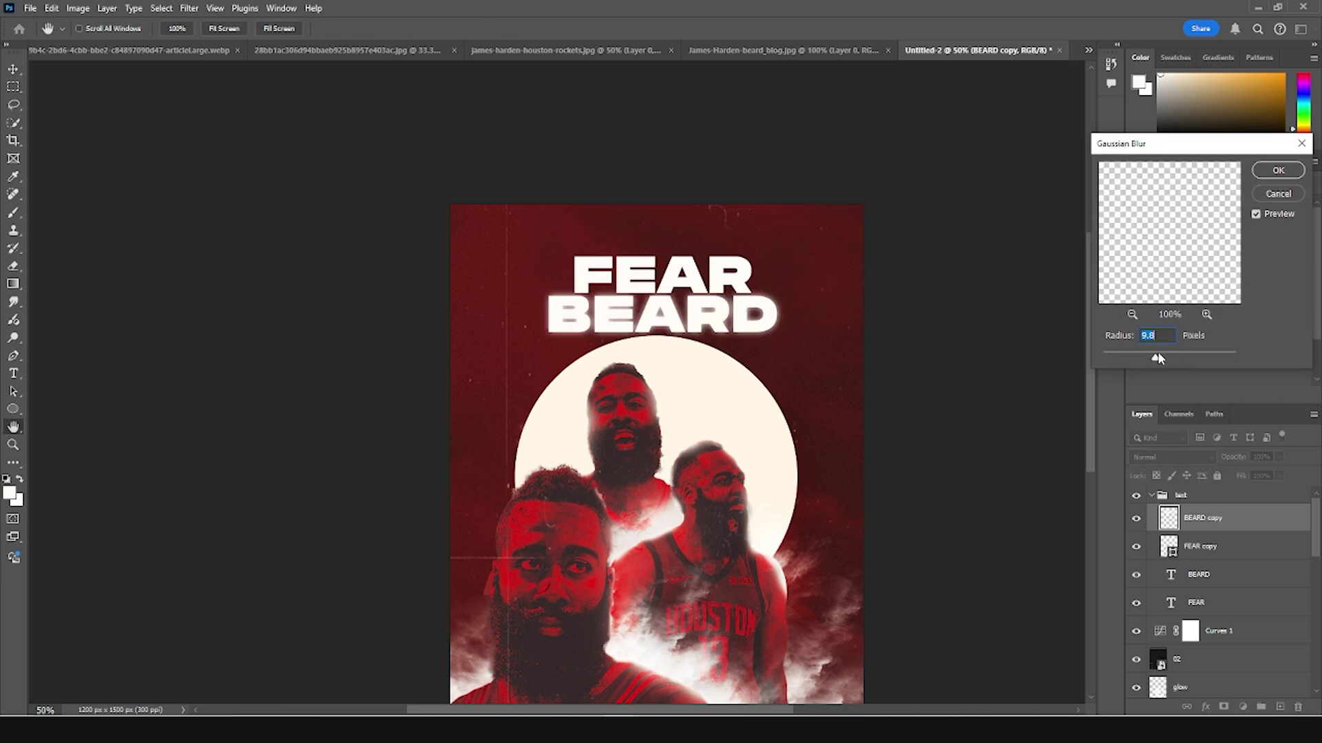
click(1278, 170)
Step: Rasterize the FEAR copy layer and repeat the last Gaussian Blur on it
key(v)
click(1196, 544)
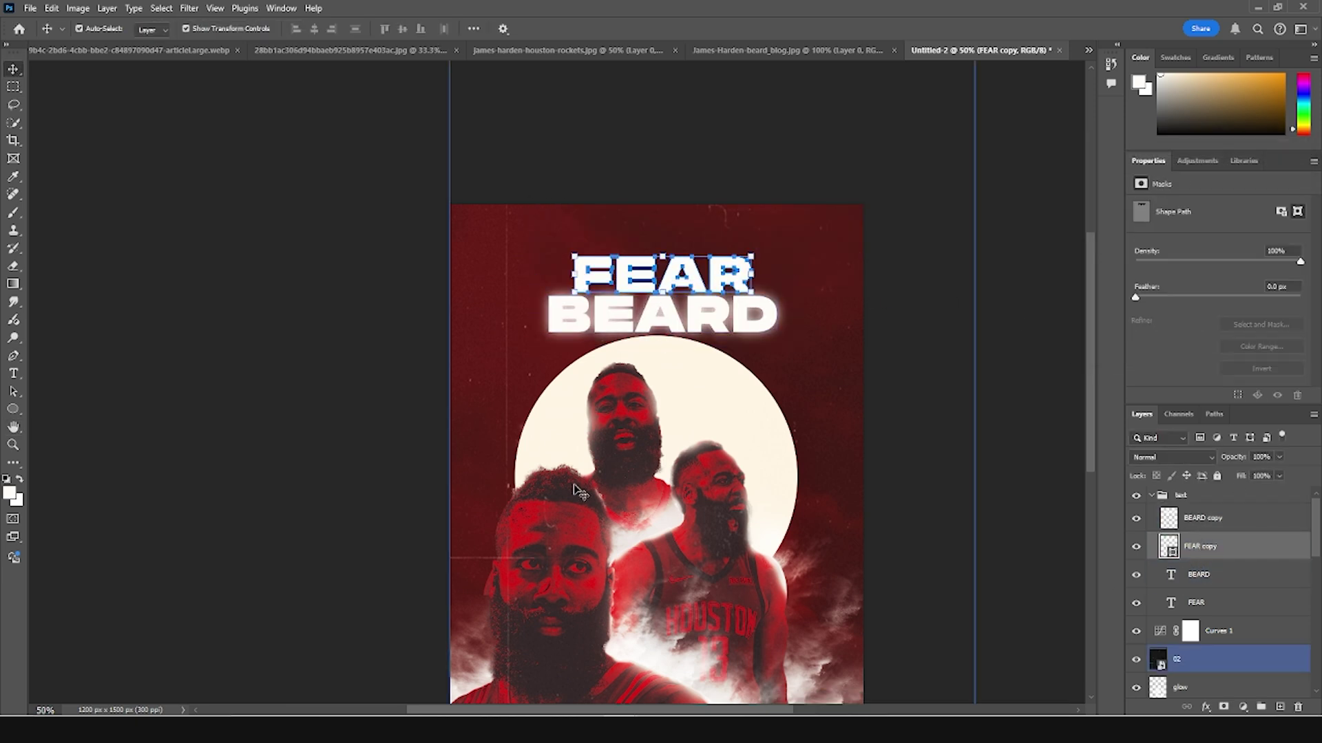
click(190, 8)
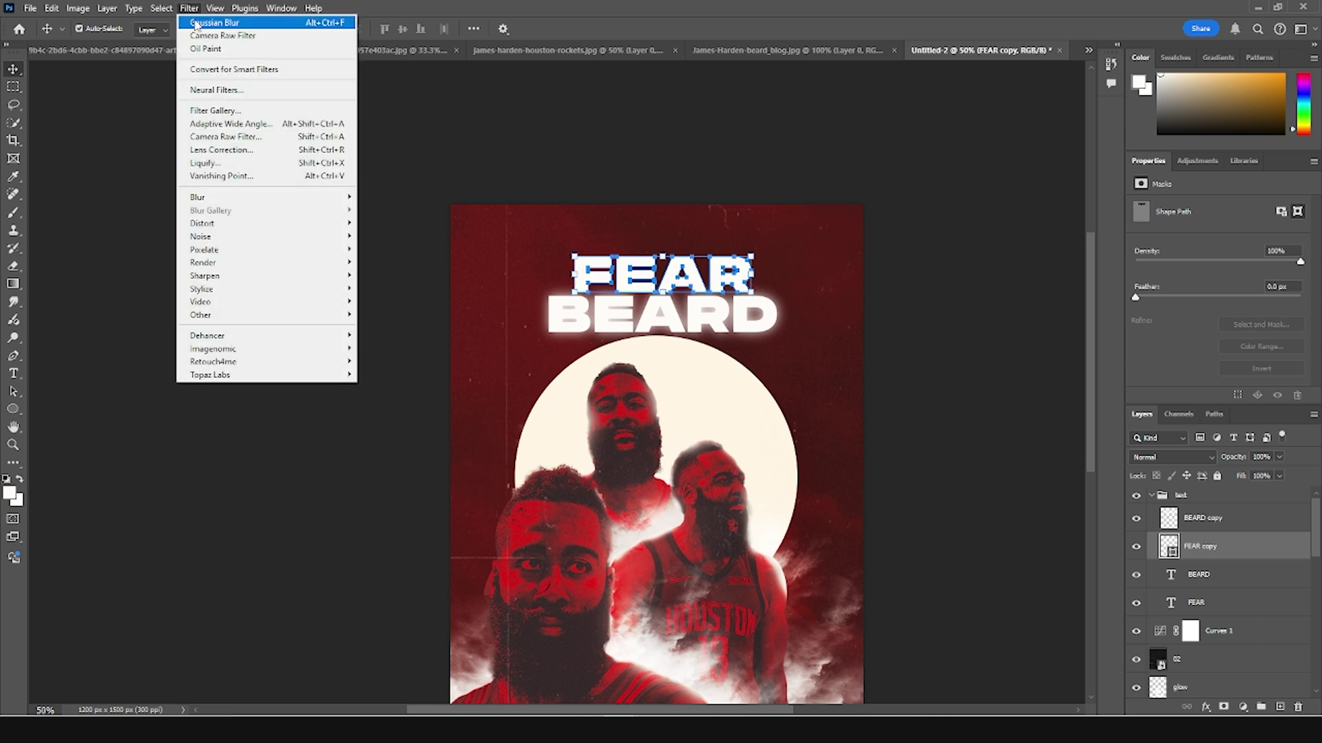
click(220, 22)
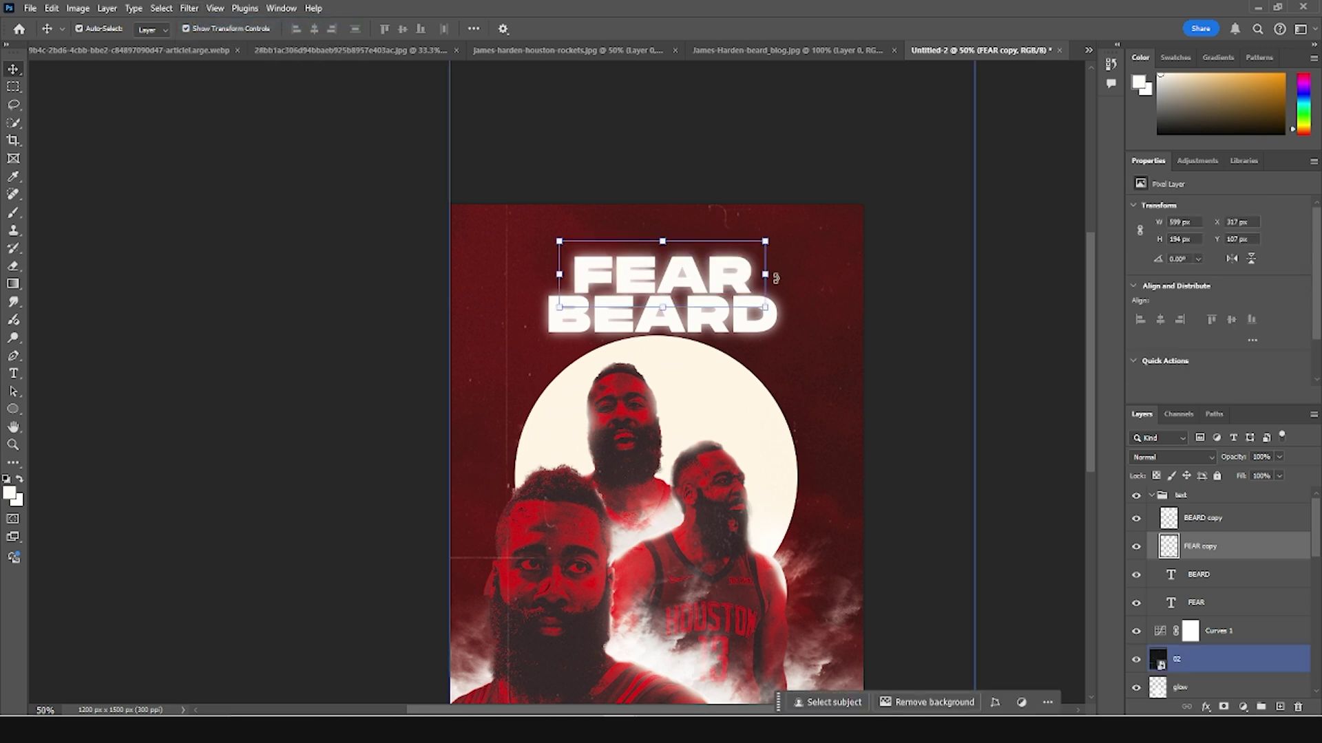
Step: Rasterize the cream circle layer, Ellipse 1, and repeat the last Gaussian Blur on it
click(1185, 522)
scroll(1205, 585, down, 1)
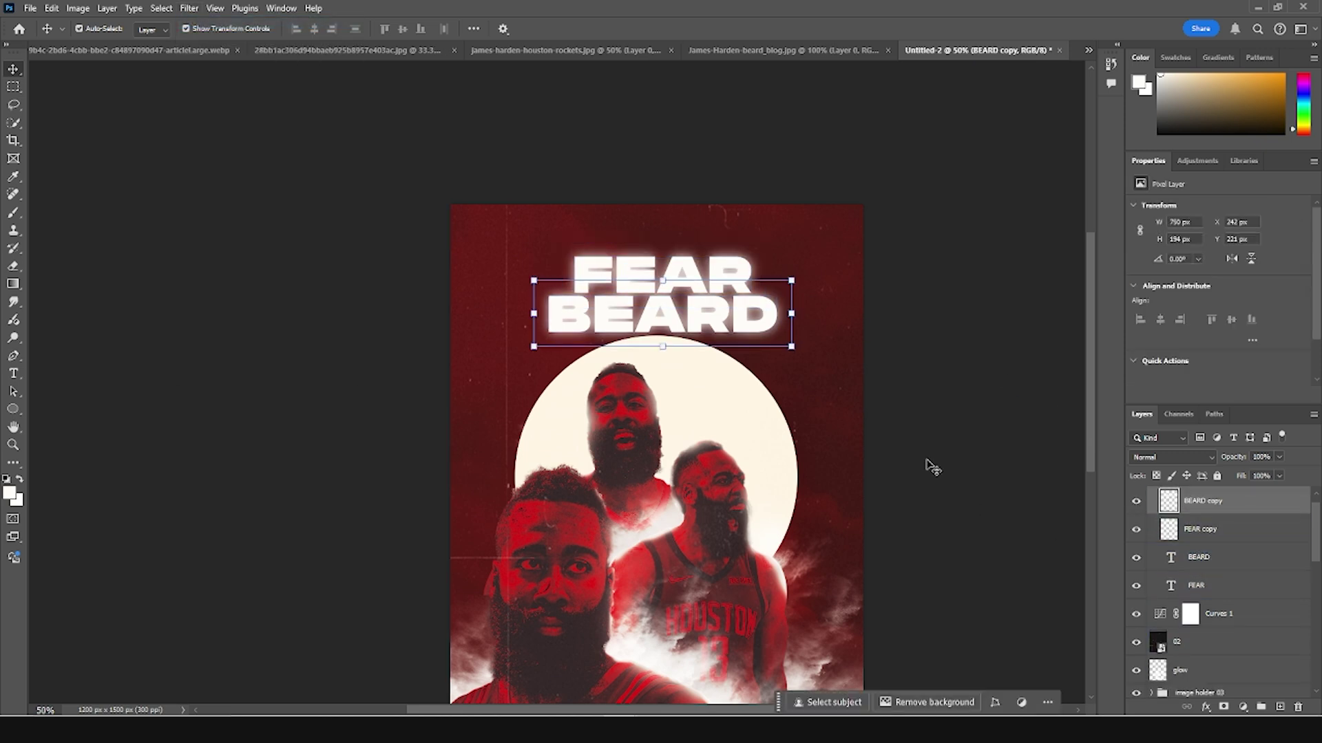
click(784, 475)
scroll(1170, 606, down, 4)
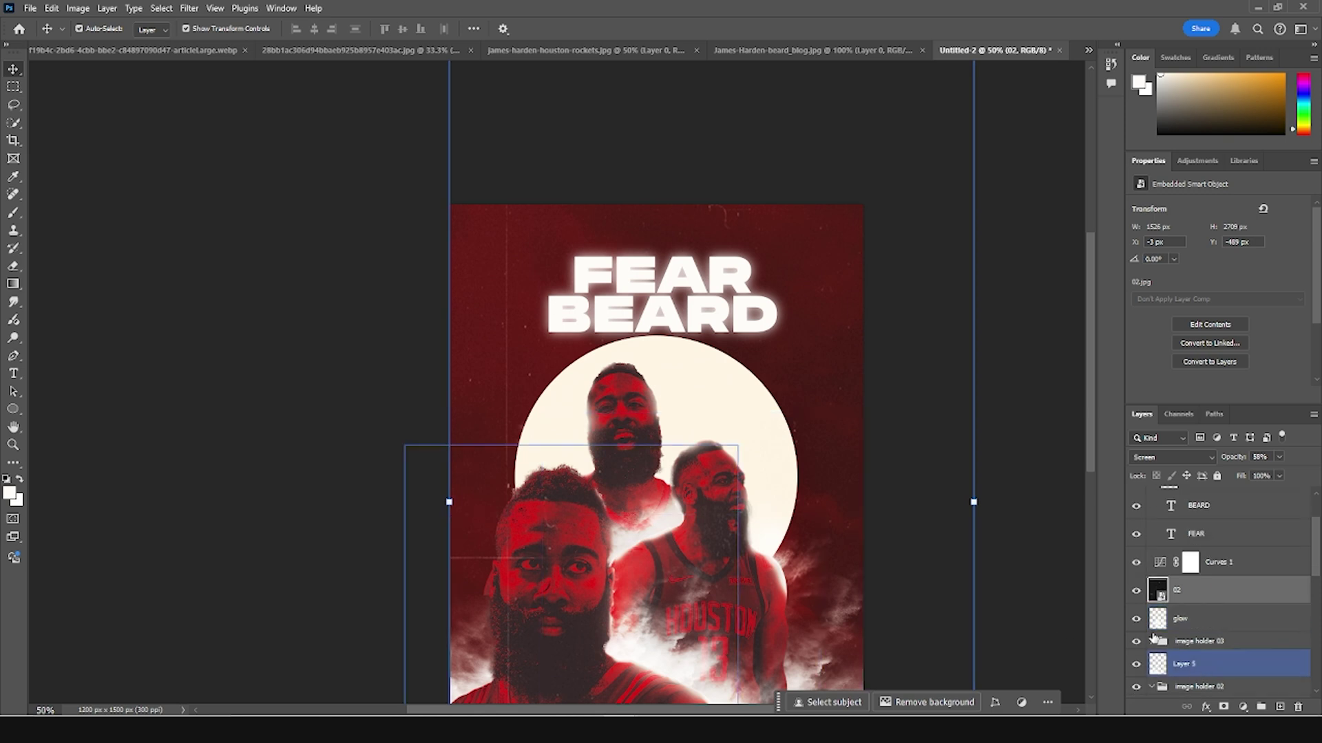
click(1161, 620)
scroll(1184, 592, down, 3)
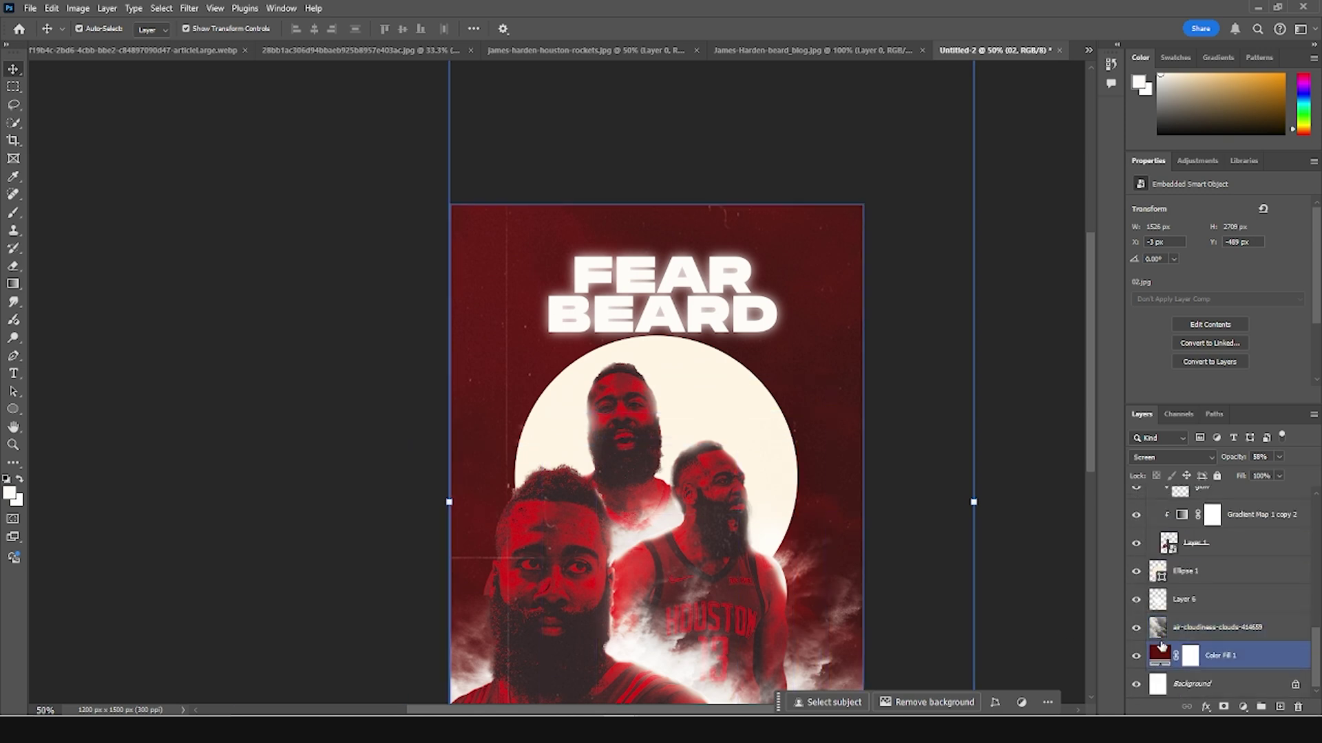
click(1171, 571)
click(189, 8)
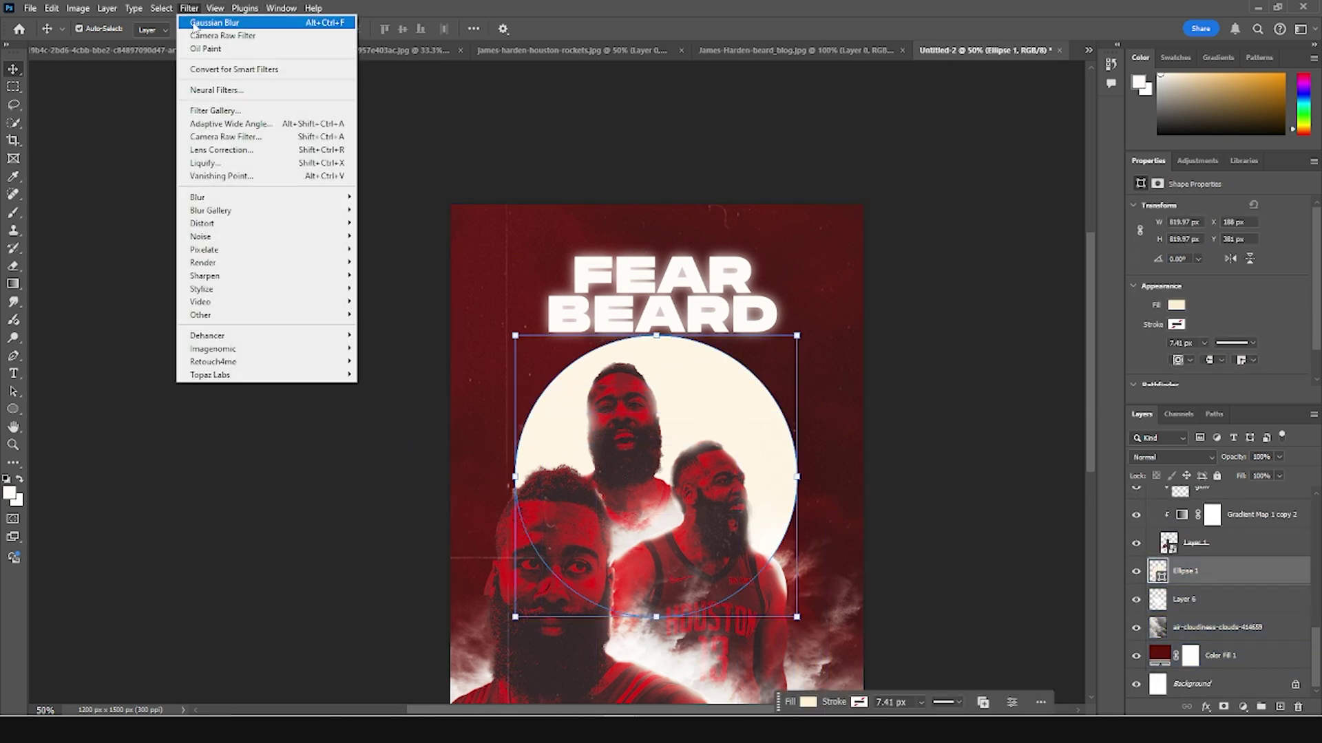
key(Escape)
click(1024, 549)
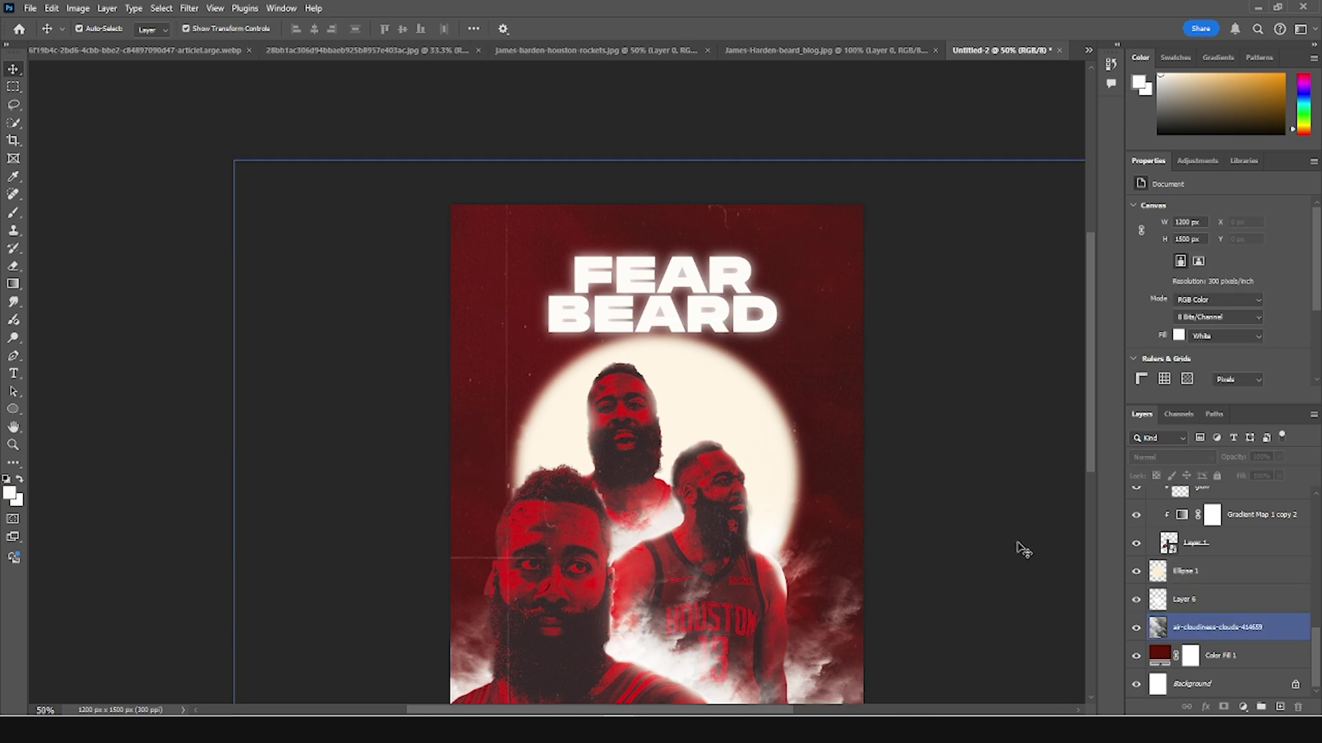
Step: Add the text JAMES in Phonk near the circle's left edge and color it red
key(ctrl+minus)
key(ctrl+minus)
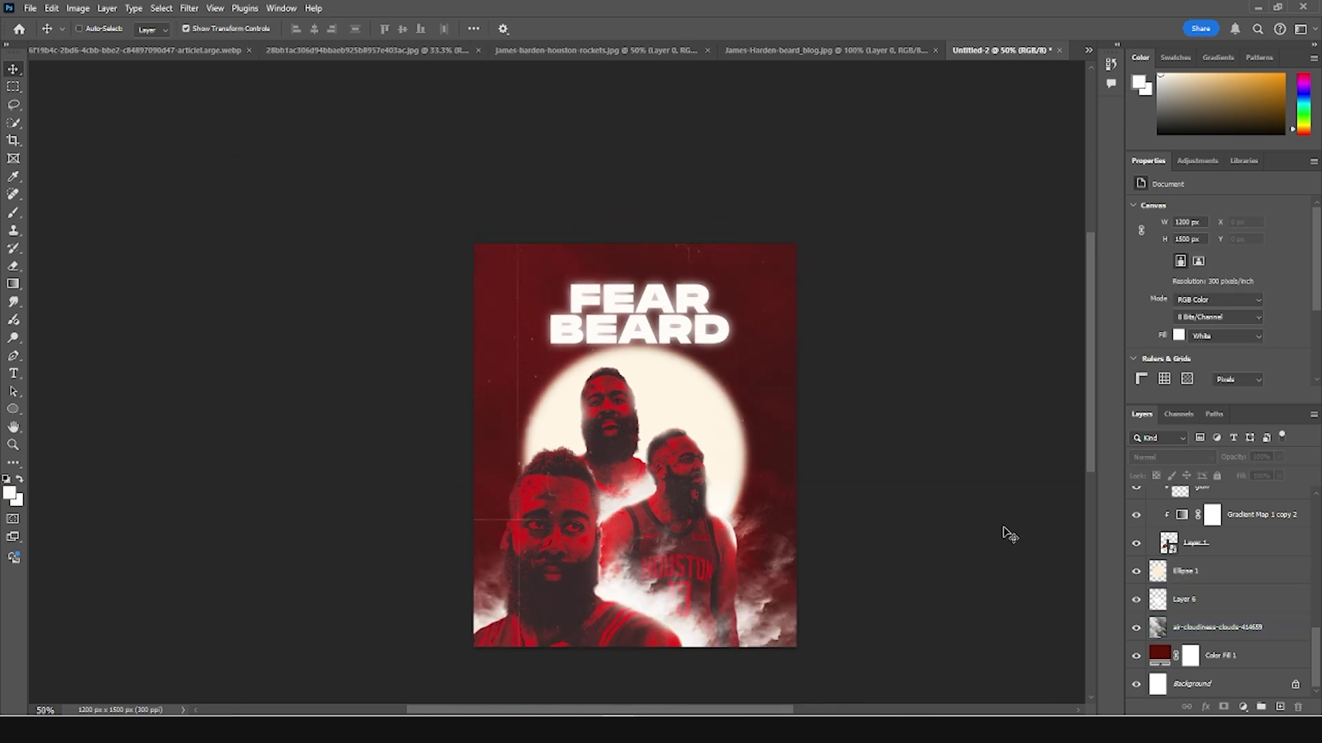
key(ctrl+equal)
key(ctrl+equal)
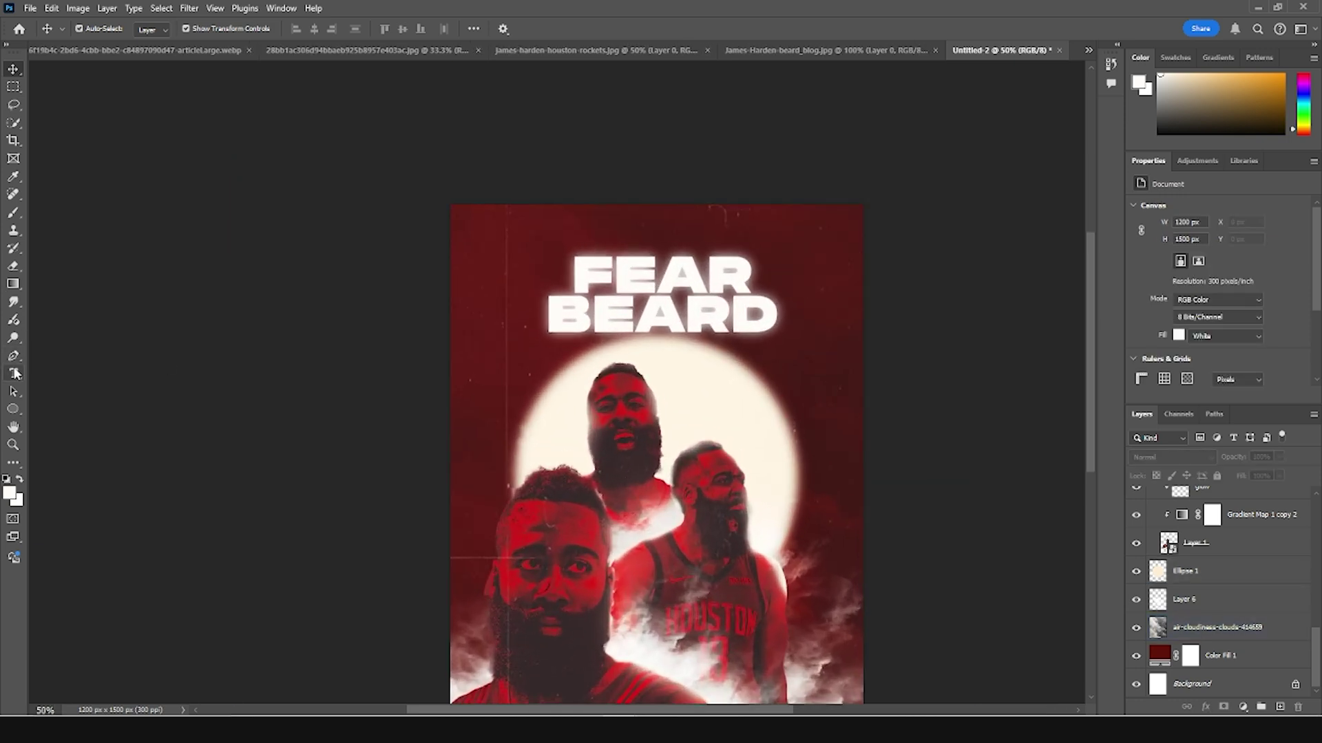
click(13, 374)
click(482, 410)
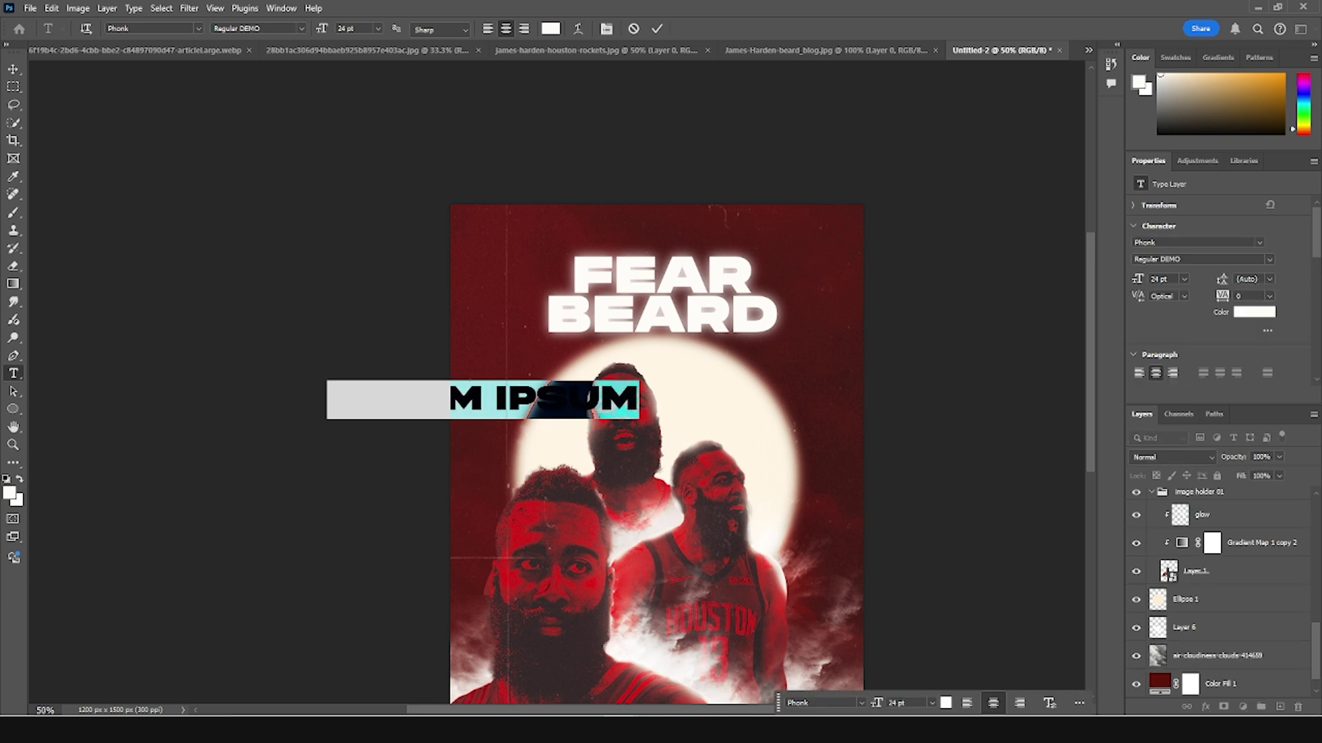
text(JAMES)
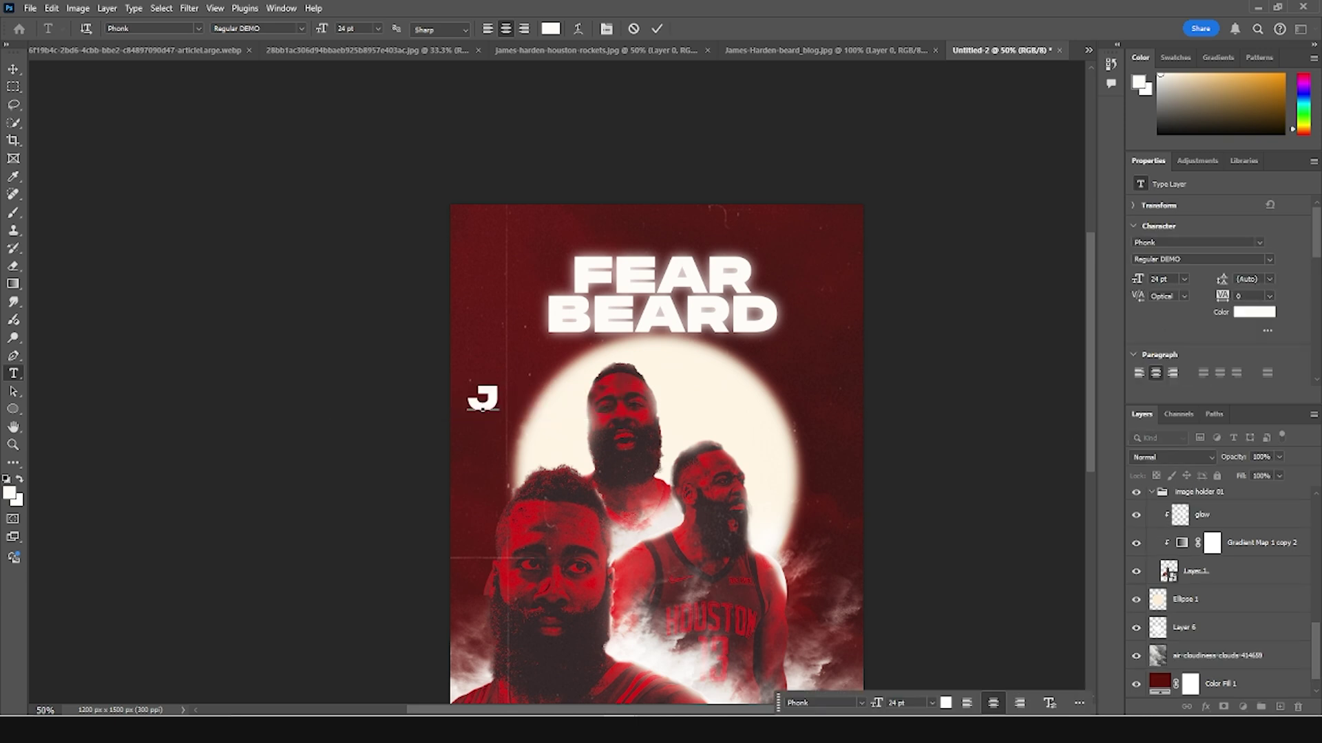
scroll(1204, 548, up, 4)
double_click(1172, 521)
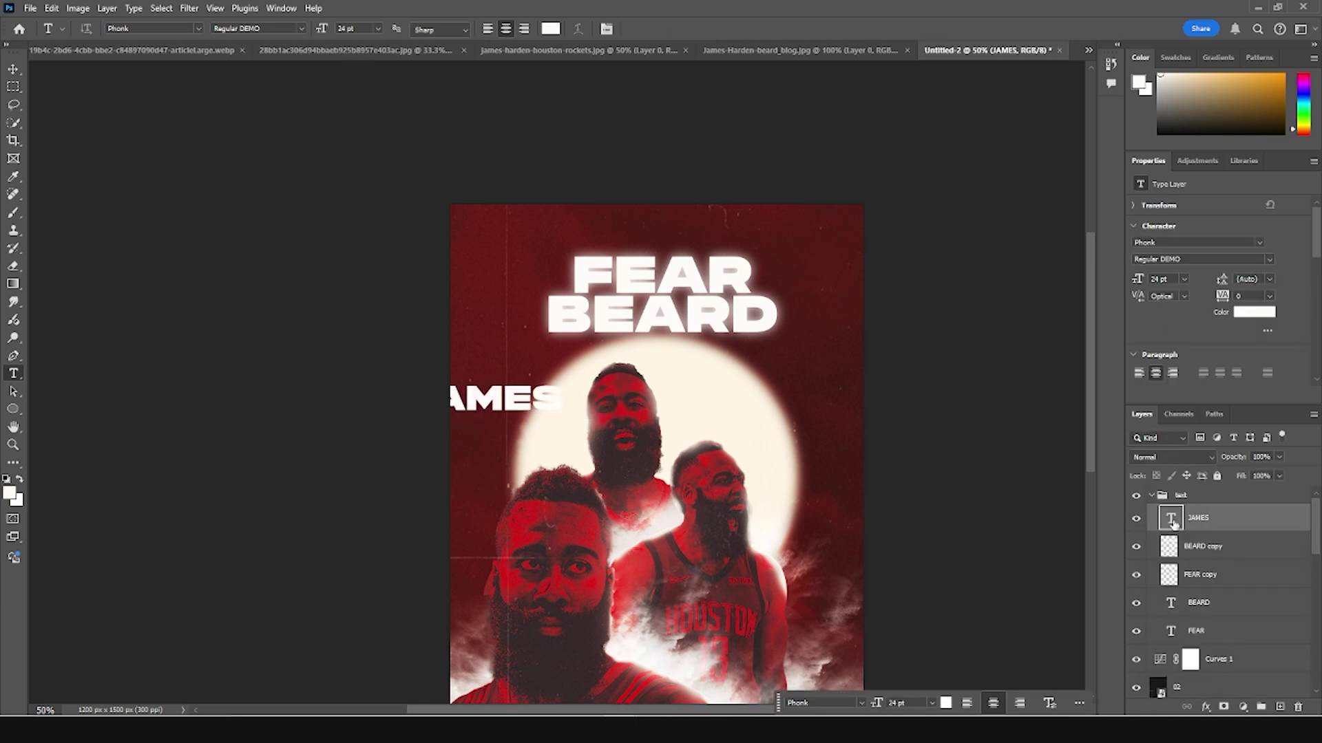
click(1254, 312)
click(640, 569)
key(Return)
Step: Scale the JAMES text down to about 13.4 pt and place it over the circle's left edge
key(ctrl+t)
drag(561, 416, 491, 401)
drag(485, 398, 544, 413)
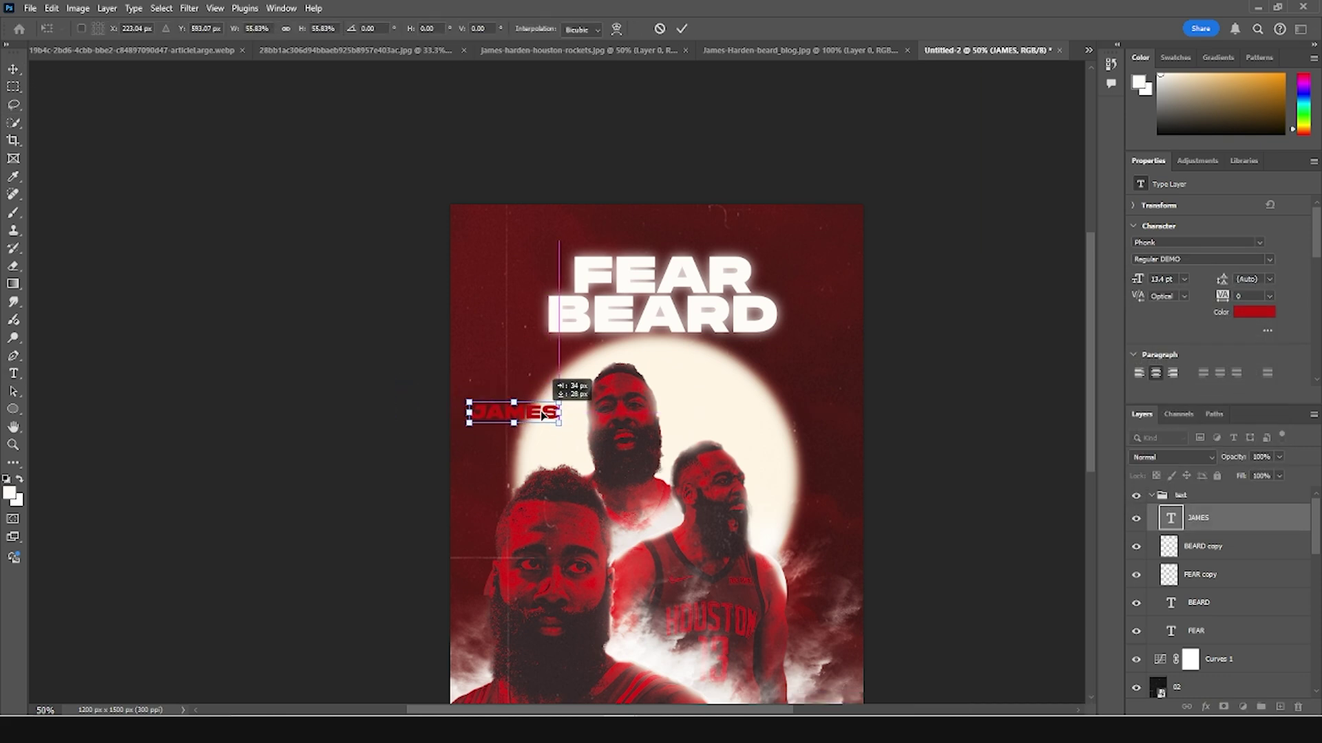
key(Return)
Step: Duplicate the JAMES text, change the copy to HARDEN and place it directly below JAMES
key(ctrl+j)
double_click(1170, 517)
text(HARDEN)
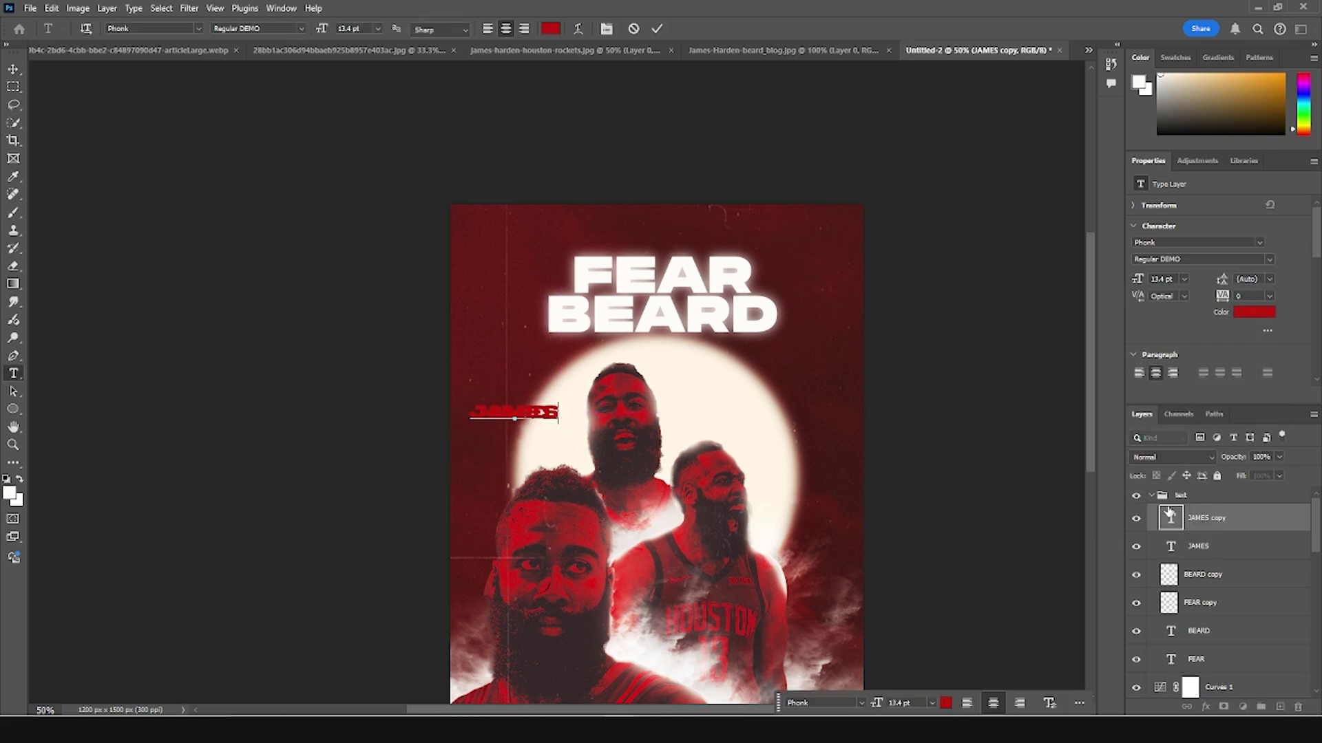
key(ctrl+Return)
drag(547, 418, 547, 435)
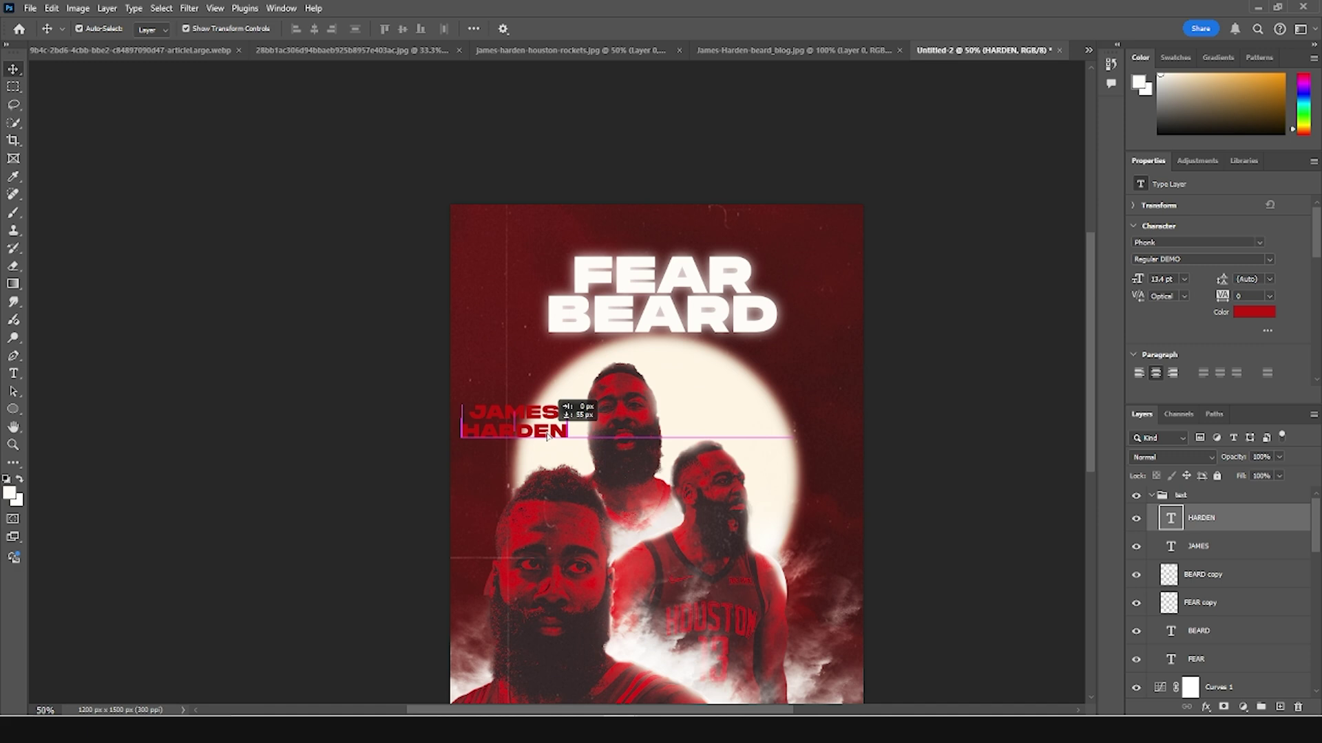
click(1030, 515)
Step: Add a centered 4 pt Lorem ipsum paragraph in a wide text box across the poster's bottom edge
key(ctrl+minus)
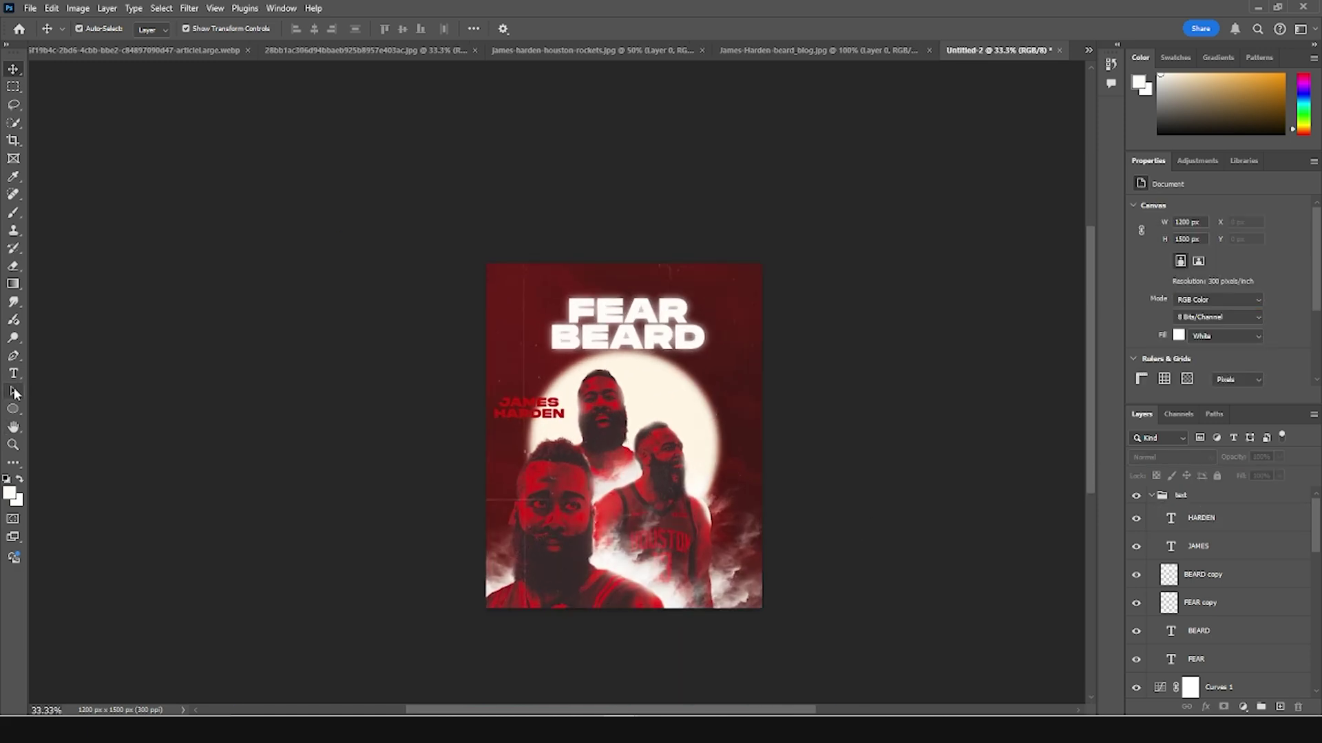
key(t)
drag(498, 570, 717, 596)
drag(1138, 280, 328, 223)
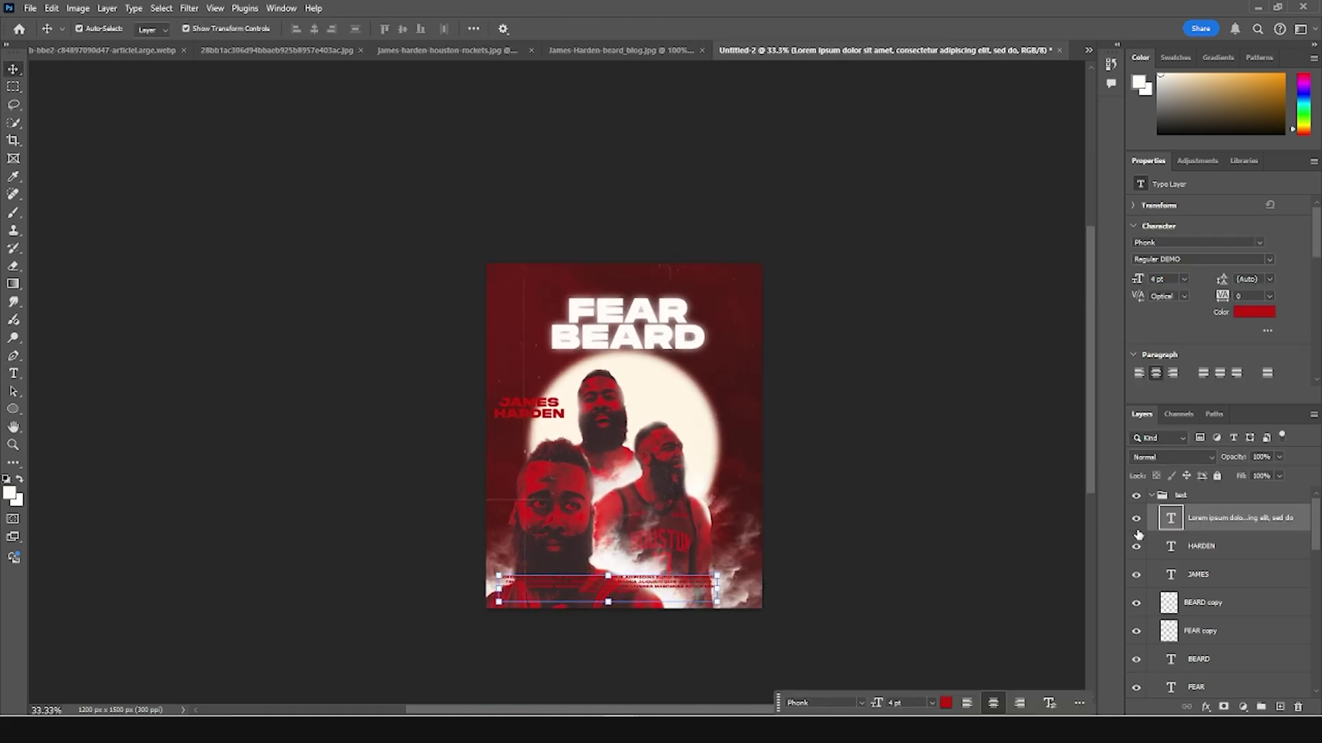
Step: Change the Lorem ipsum paragraph's color to white
click(945, 703)
drag(940, 307, 921, 293)
key(Return)
click(13, 69)
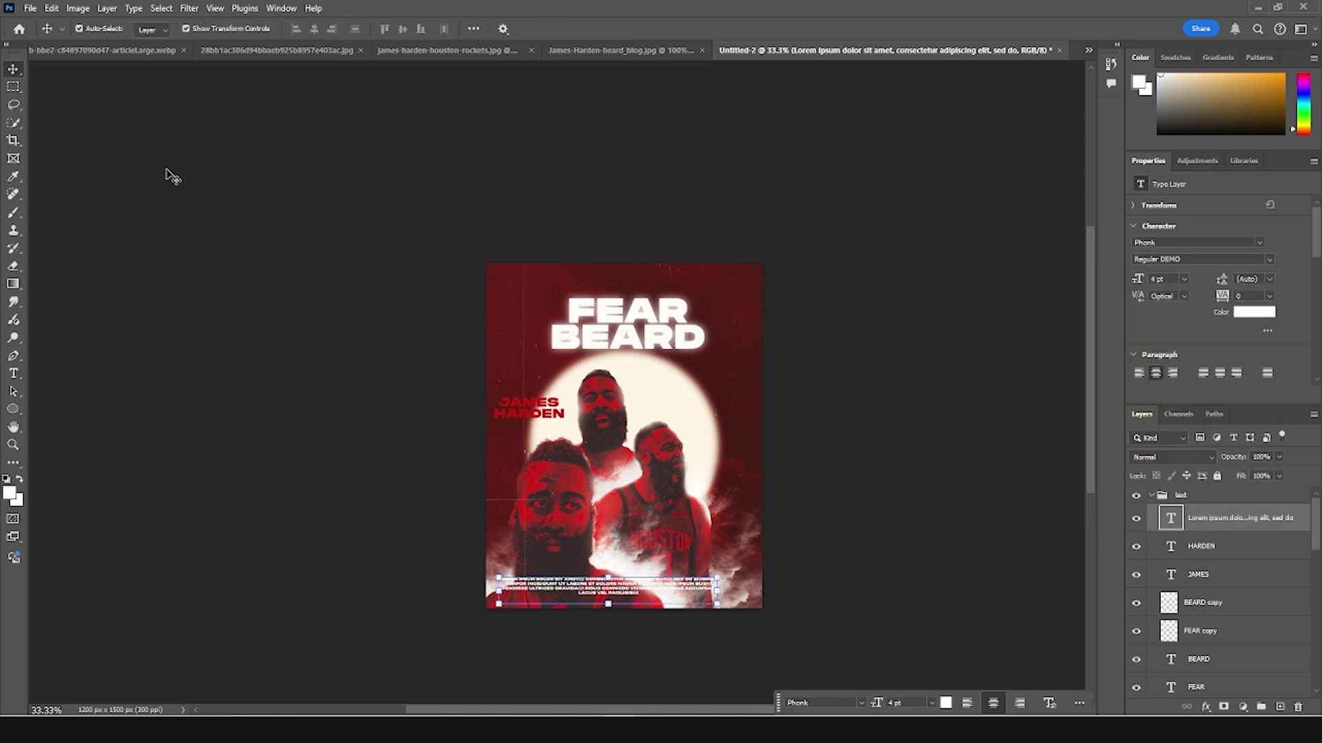
click(292, 209)
key(ctrl+plus)
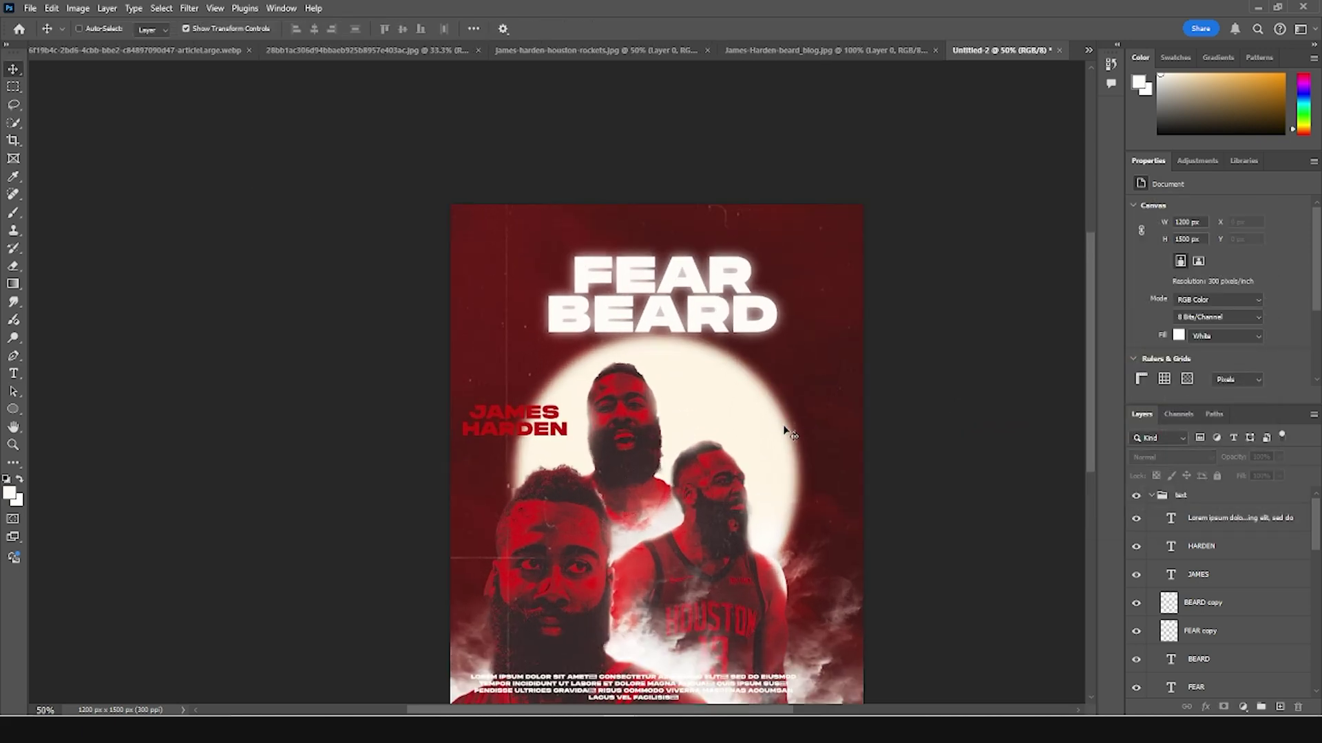
scroll(784, 425, down, 2)
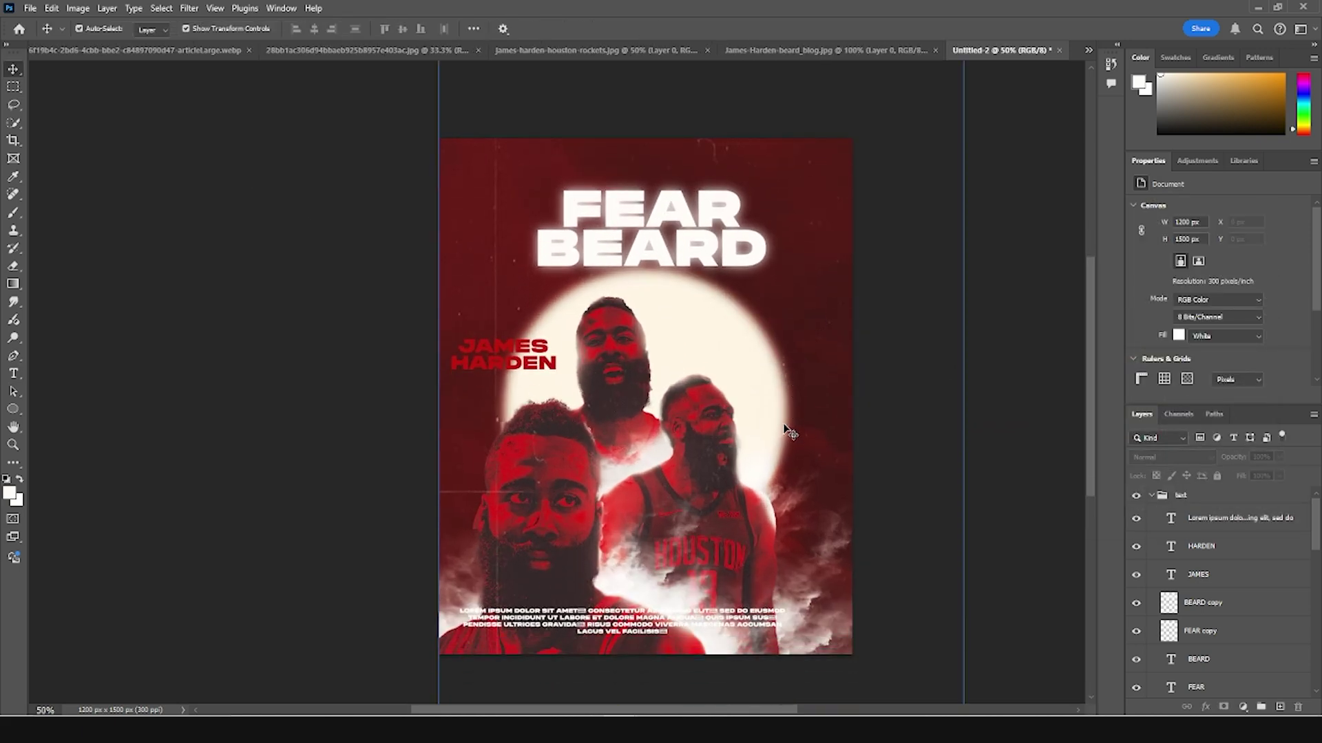